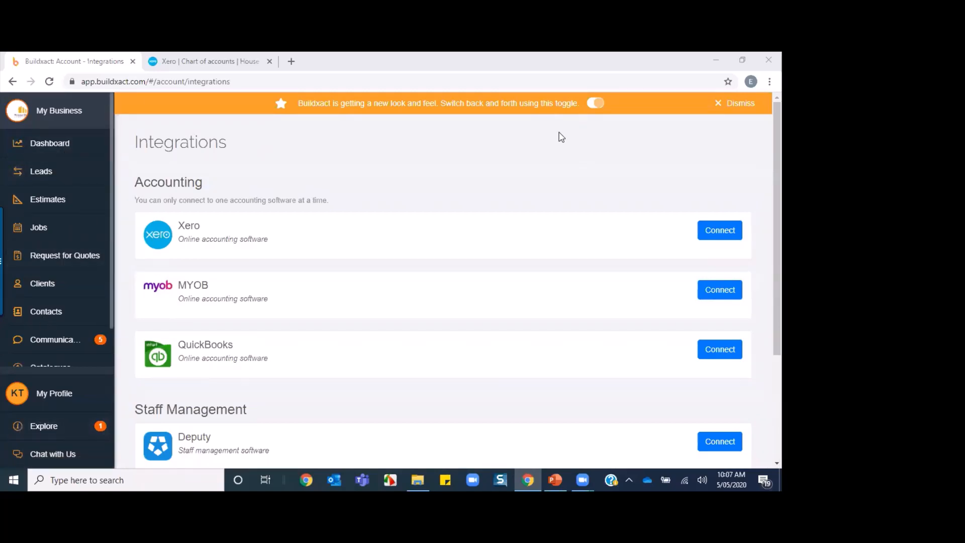
# - Switch to the old interface look, examine its navigation menu, and return to the new look to compare its menu
pyautogui.click(596, 103)
pyautogui.click(596, 103)
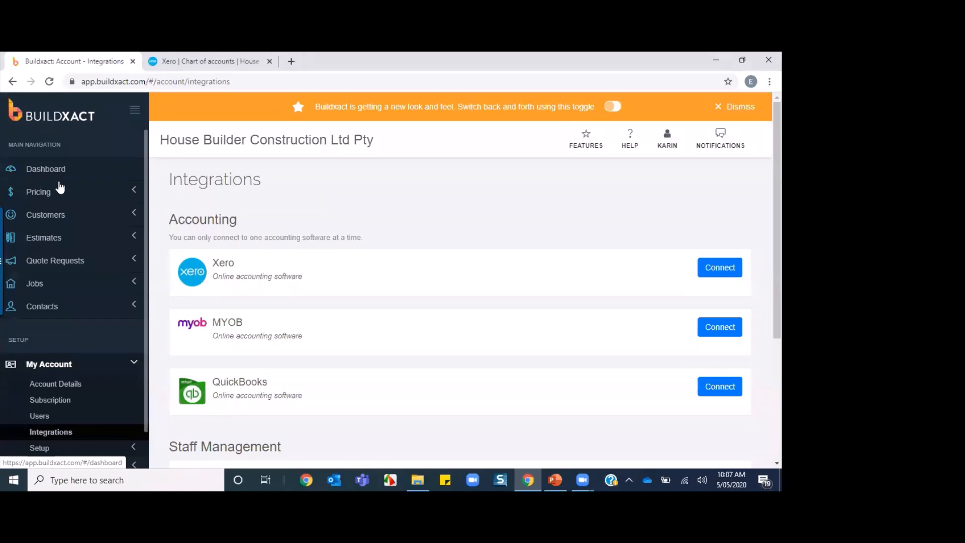
pyautogui.scroll(-1, 62, 196)
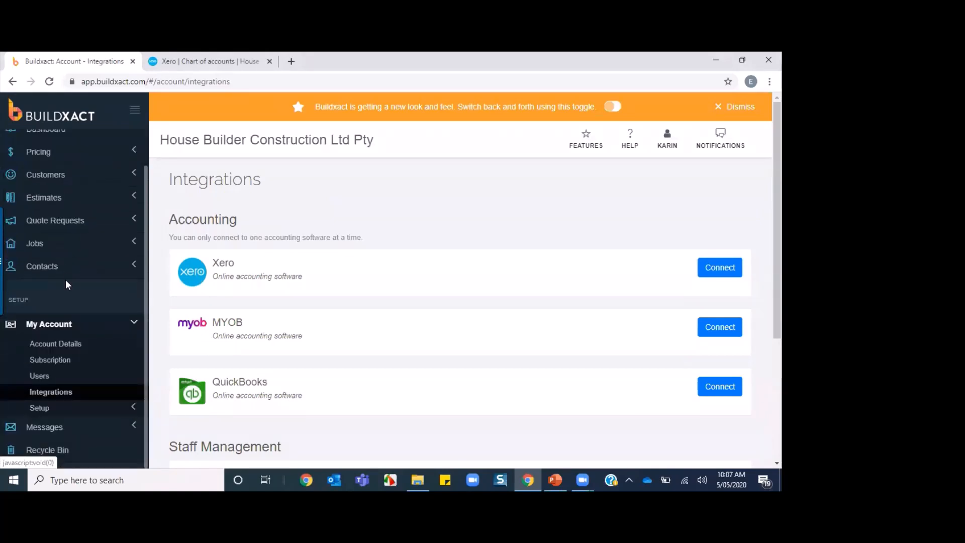
pyautogui.scroll(1, 68, 278)
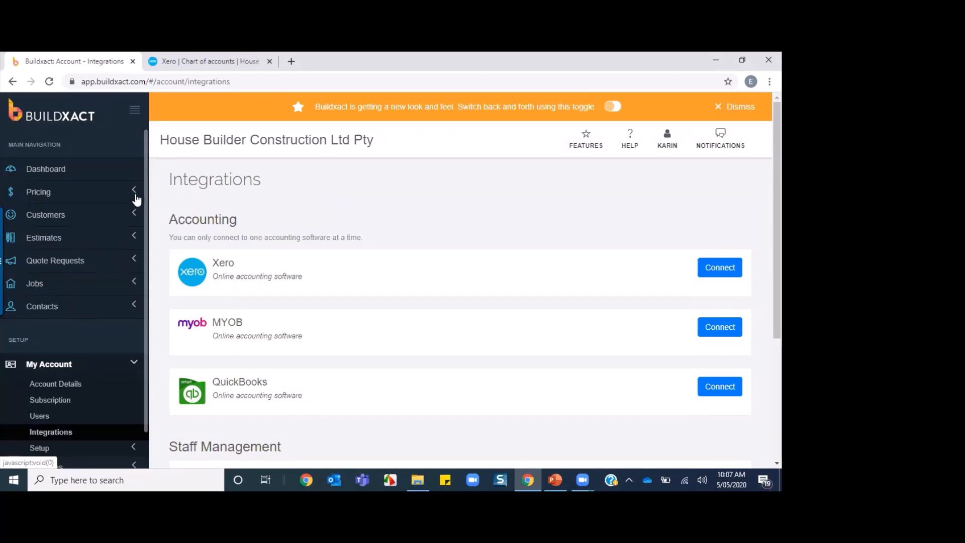
pyautogui.click(612, 107)
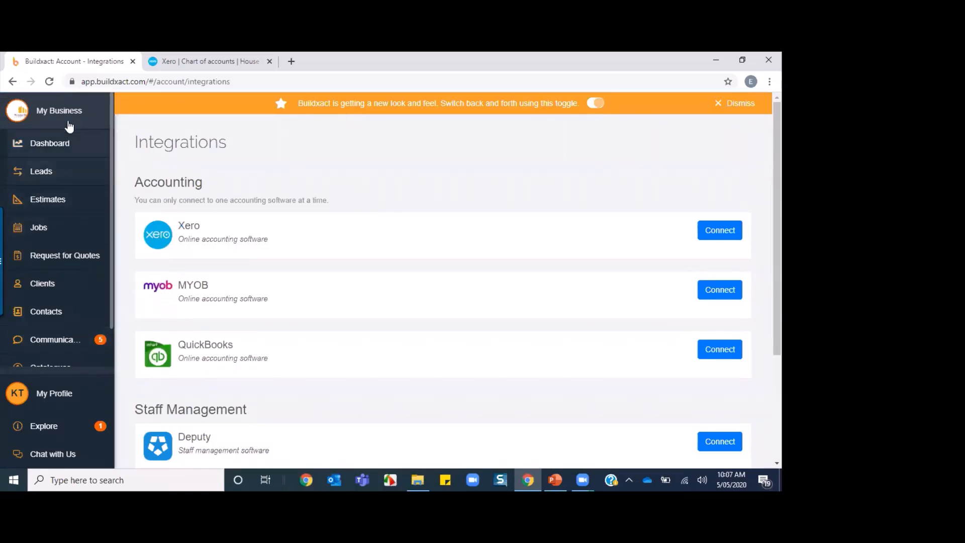
pyautogui.scroll(-1, 108, 306)
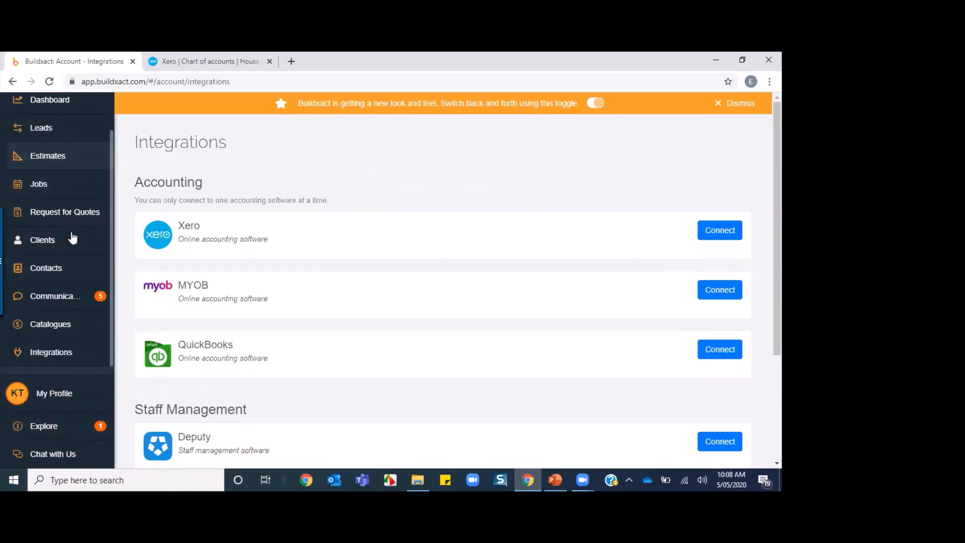
# - Switch to the old interface look and review the entries in its main and setup navigation
pyautogui.click(595, 104)
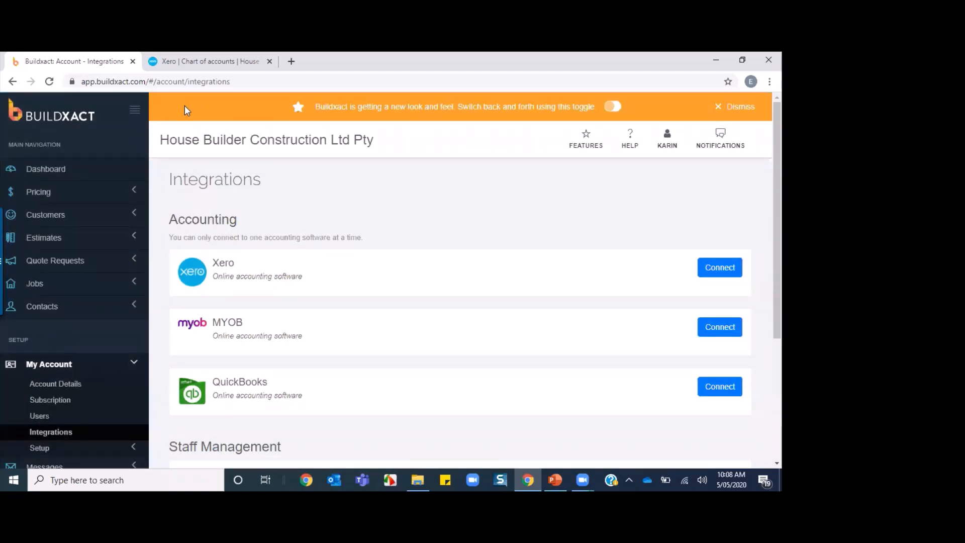
pyautogui.scroll(-2, 125, 276)
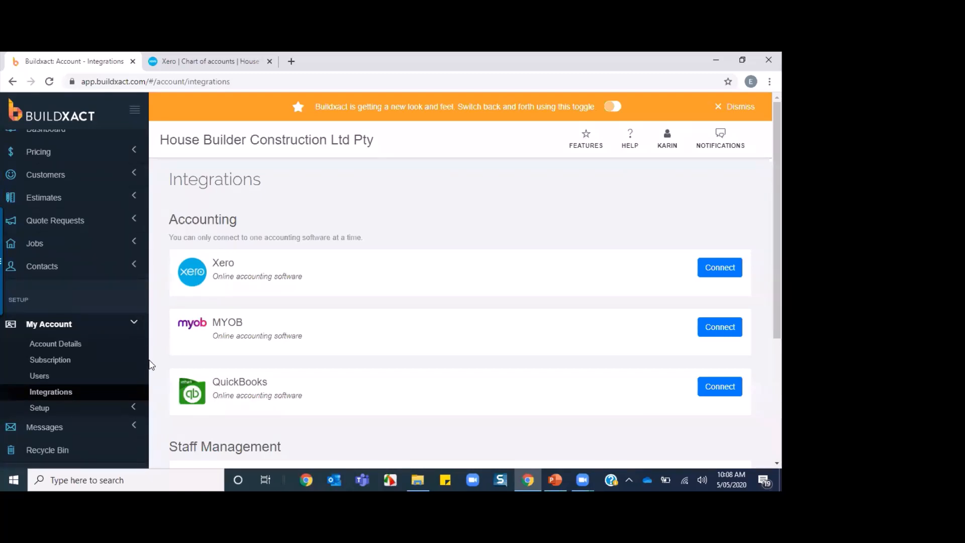
pyautogui.scroll(1, 144, 362)
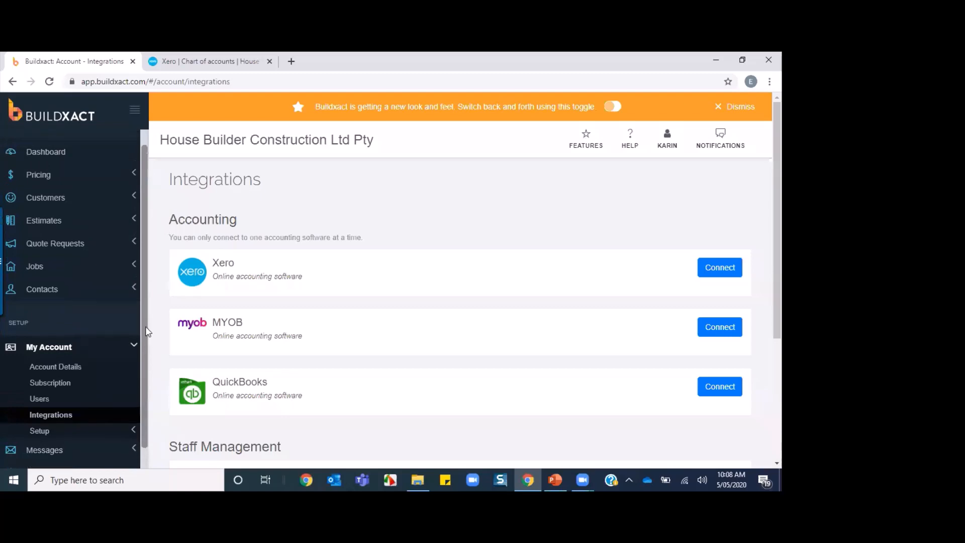
pyautogui.scroll(1, 147, 332)
pyautogui.scroll(-1, 146, 372)
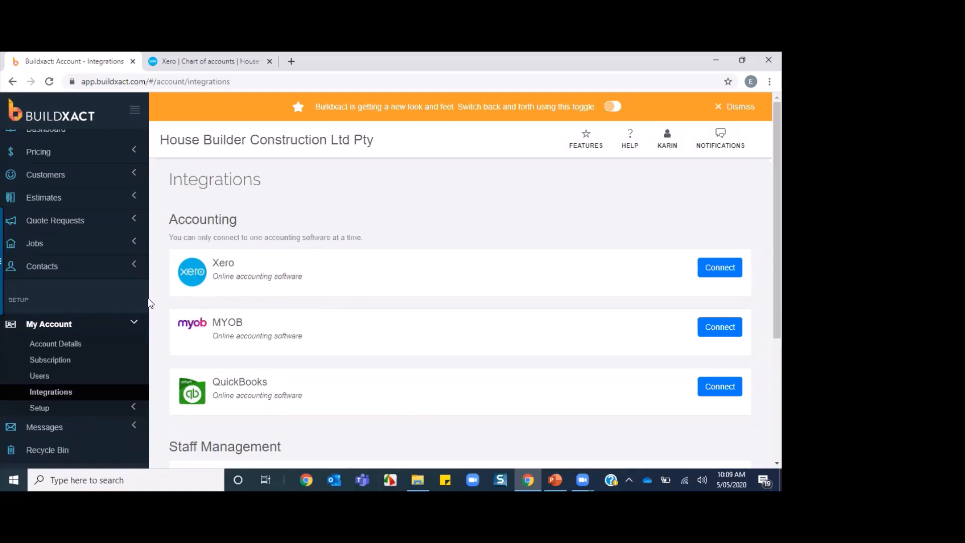
# - Connect Xero as the accounting software and allow Buildxact access to the House Builder Construction data
pyautogui.moveTo(144, 304)
pyautogui.click(710, 271)
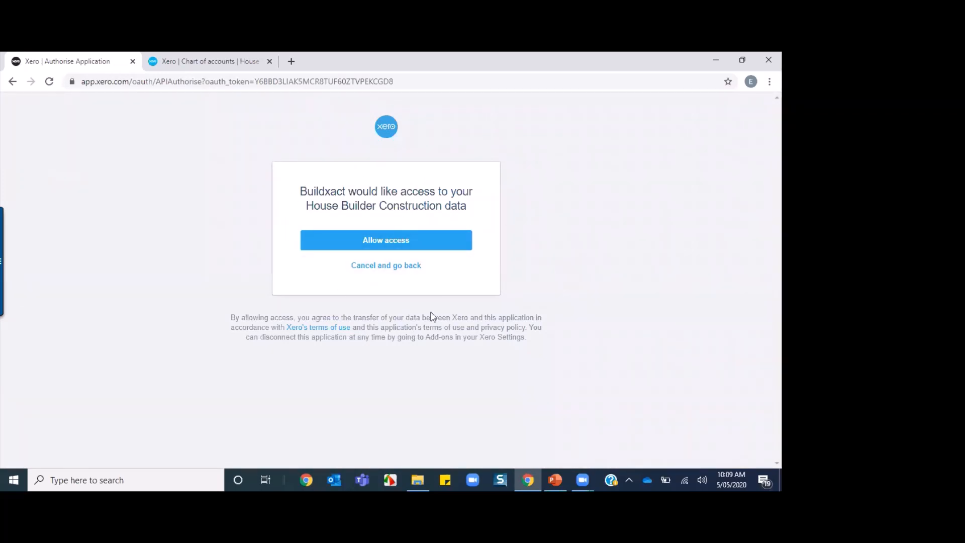
pyautogui.click(371, 241)
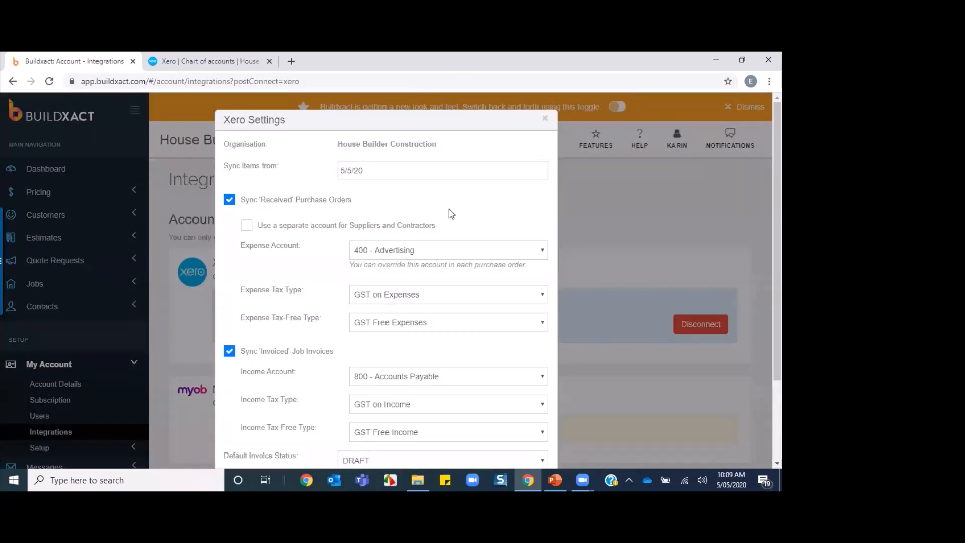
# - Review the Xero settings and the accounts available as the expense account for received purchase orders
pyautogui.scroll(-2, 365, 257)
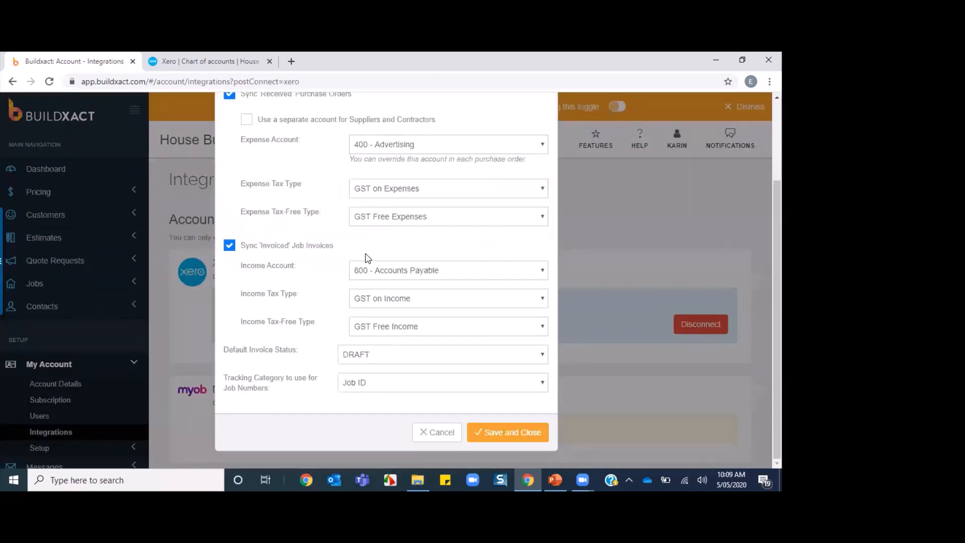
pyautogui.scroll(2, 366, 257)
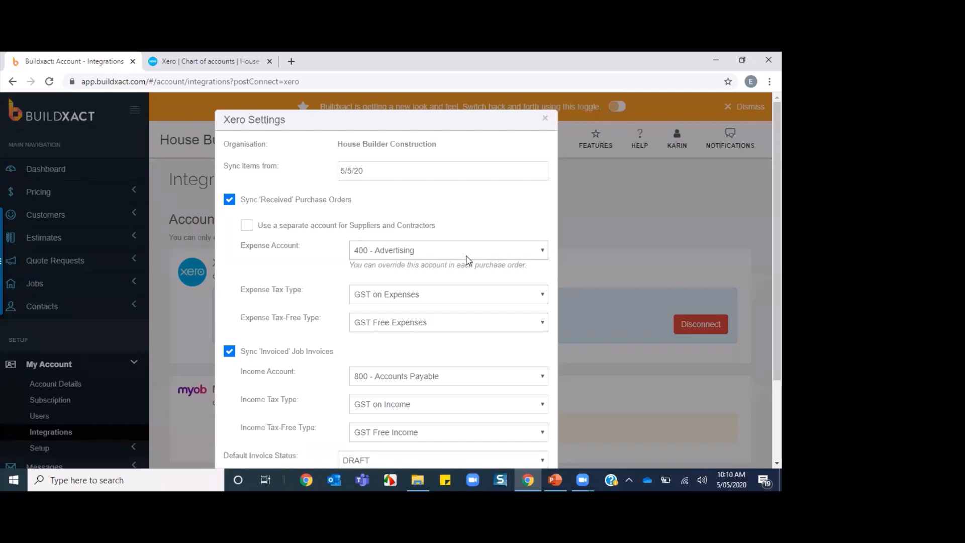
pyautogui.click(542, 250)
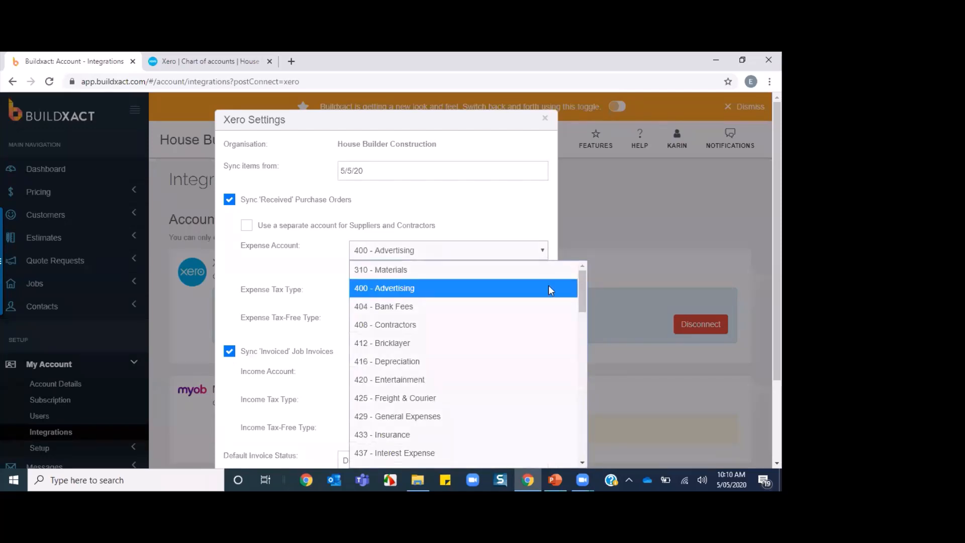
pyautogui.moveTo(583, 290)
pyautogui.mouseDown()
pyautogui.moveTo(583, 396)
pyautogui.moveTo(587, 278)
pyautogui.mouseUp()
pyautogui.click(528, 225)
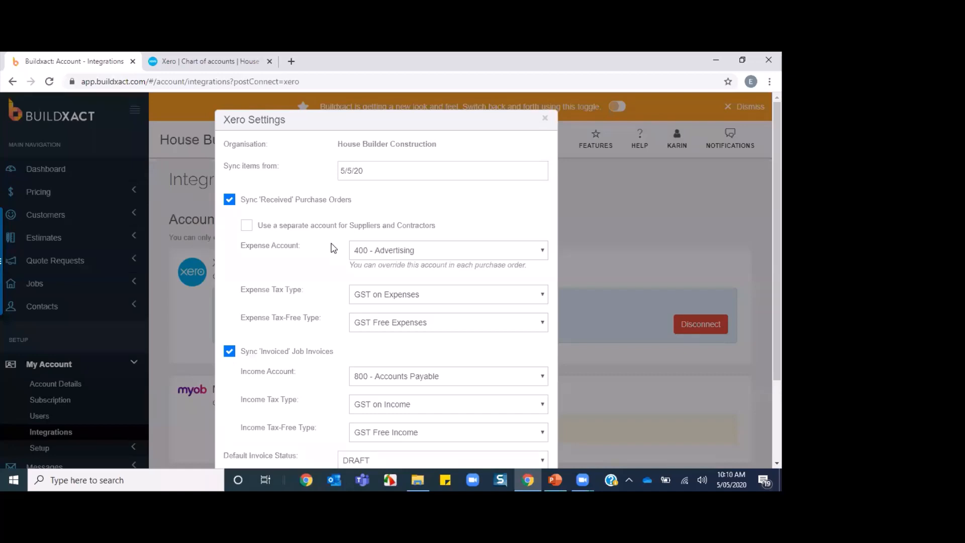
# - Enable separate supplier and contractor accounts, using 310 - Materials for suppliers and 408 - Contractors for contractors
pyautogui.click(247, 225)
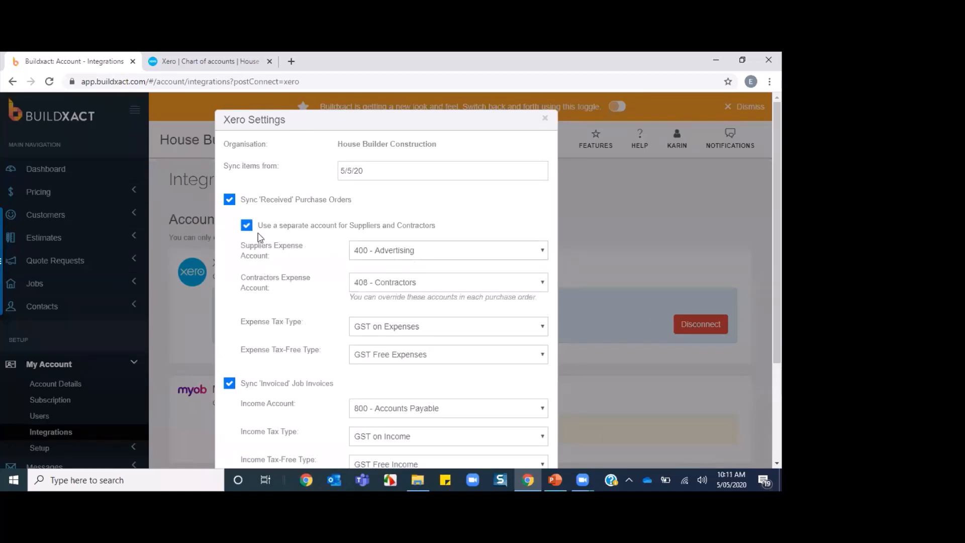
pyautogui.click(545, 250)
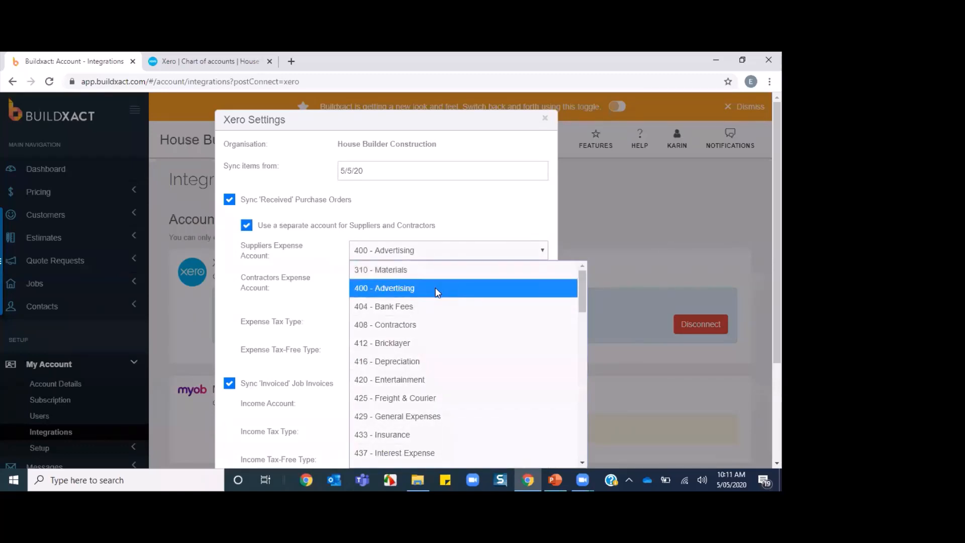
pyautogui.click(435, 271)
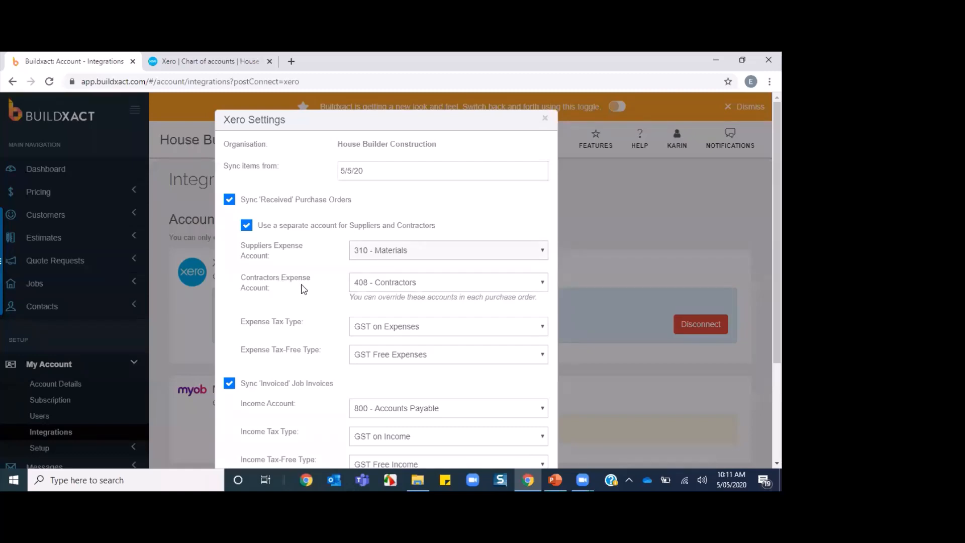
pyautogui.click(424, 282)
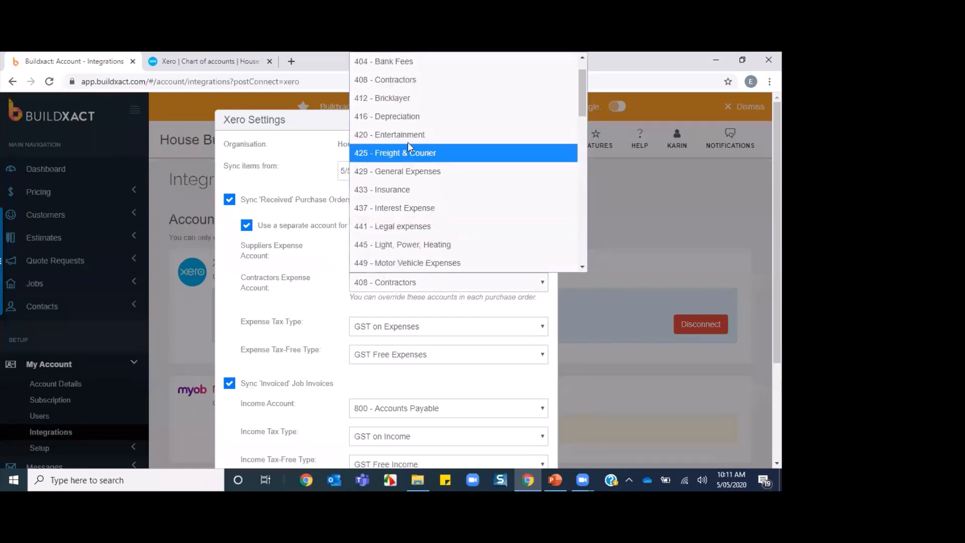
pyautogui.click(411, 79)
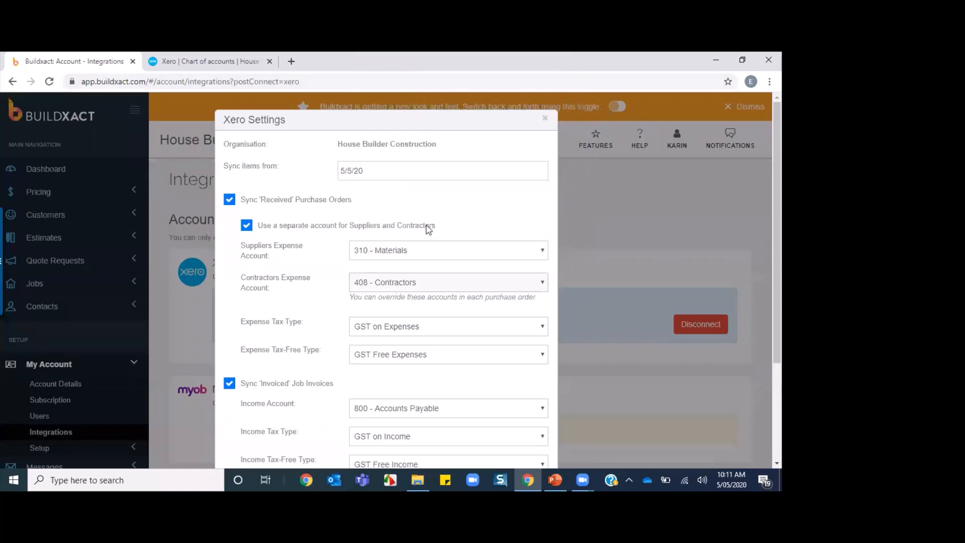
# - Set the income account for job invoices to 200 - Sales and the default invoice status to DRAFT
pyautogui.scroll(-3, 334, 305)
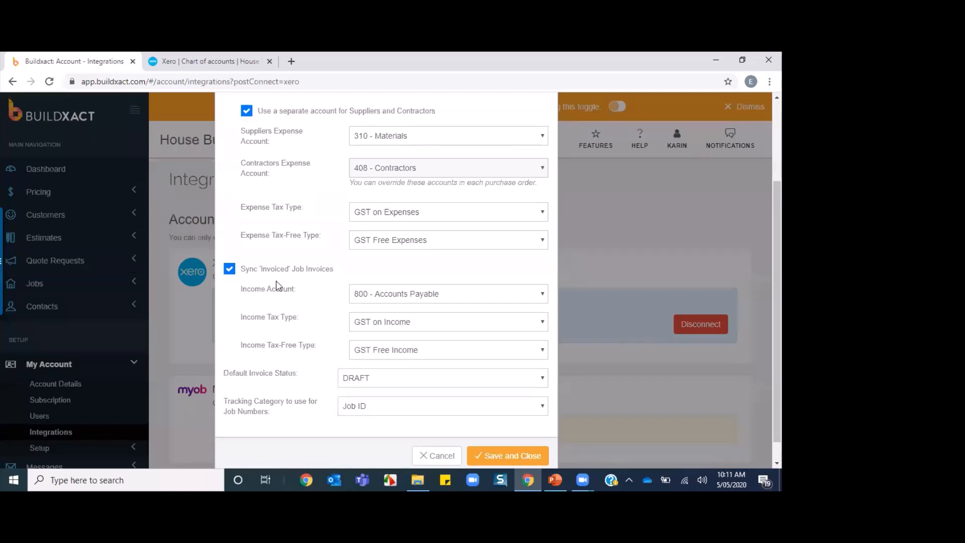
pyautogui.click(536, 295)
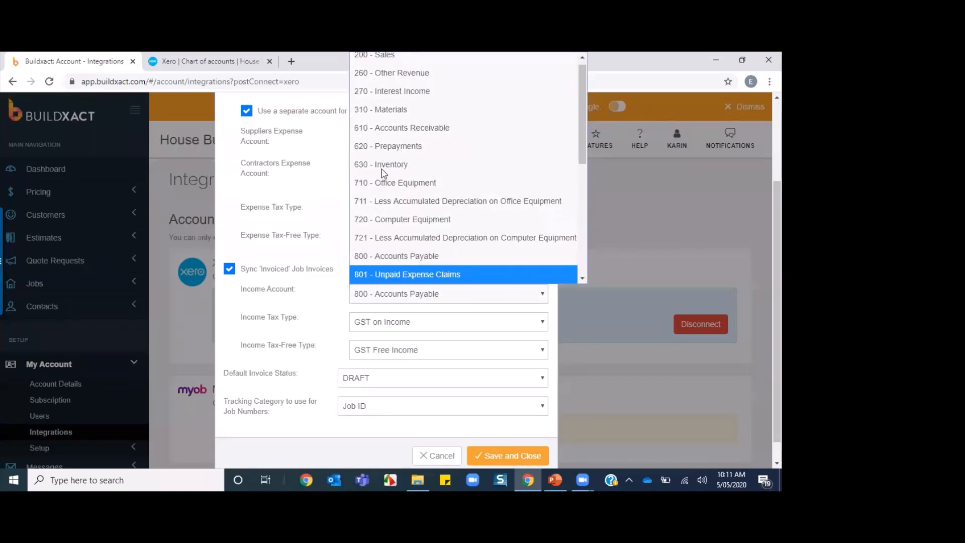
pyautogui.click(384, 62)
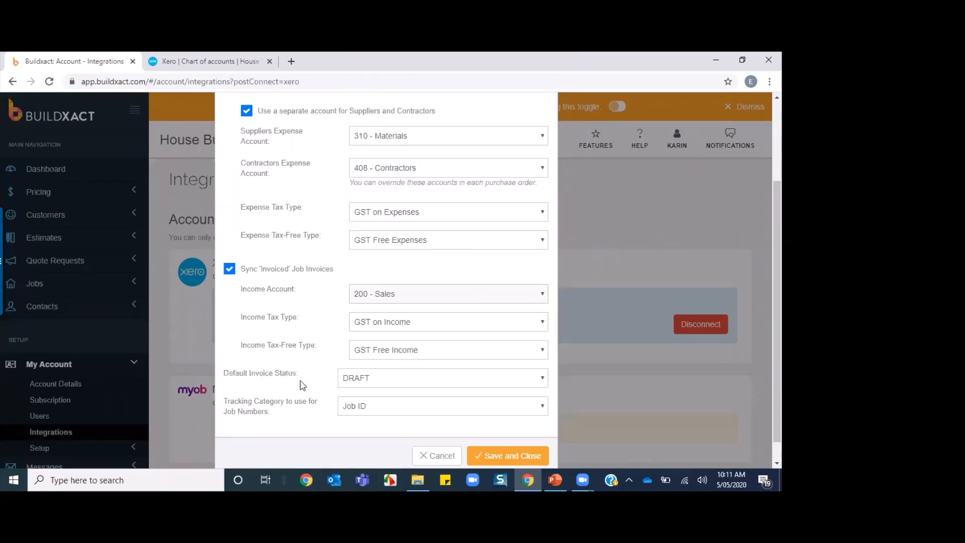
pyautogui.click(392, 383)
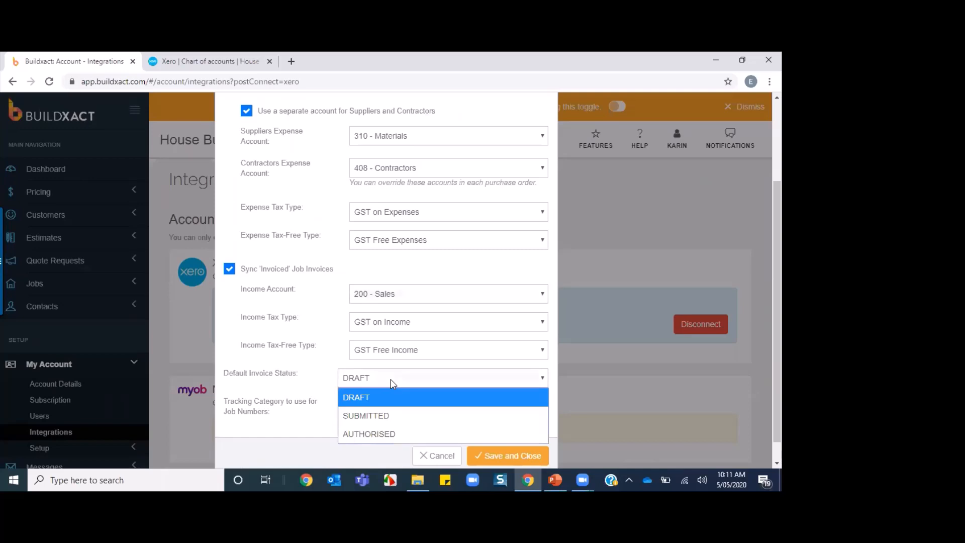
pyautogui.click(378, 404)
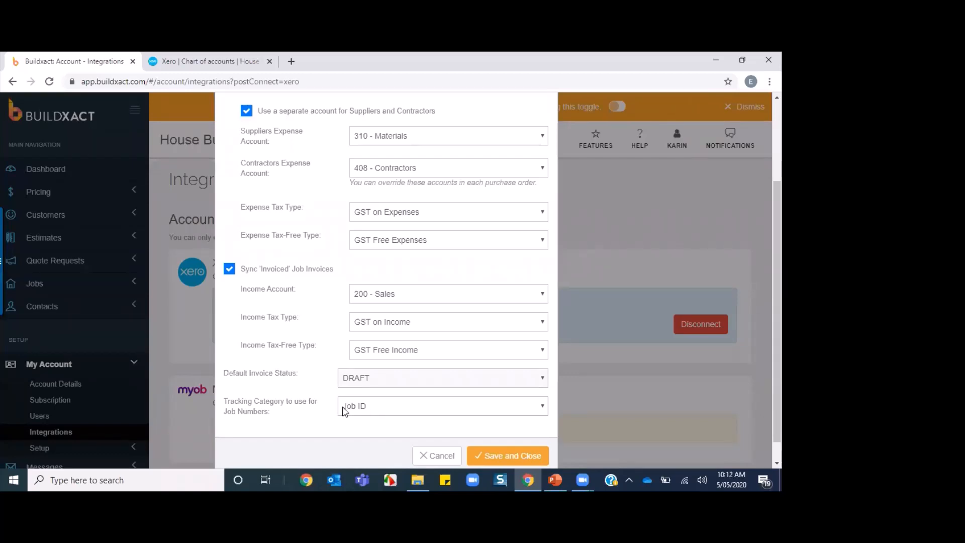
# - Set the tracking category for job numbers to Job ID and save the Xero settings
pyautogui.click(422, 412)
pyautogui.click(370, 428)
pyautogui.click(370, 408)
pyautogui.press('Down')
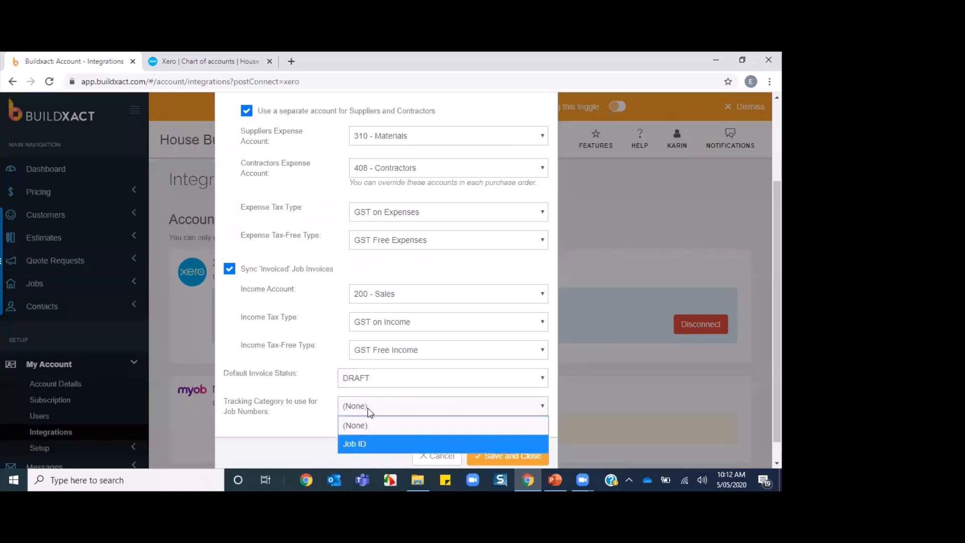
pyautogui.click(374, 443)
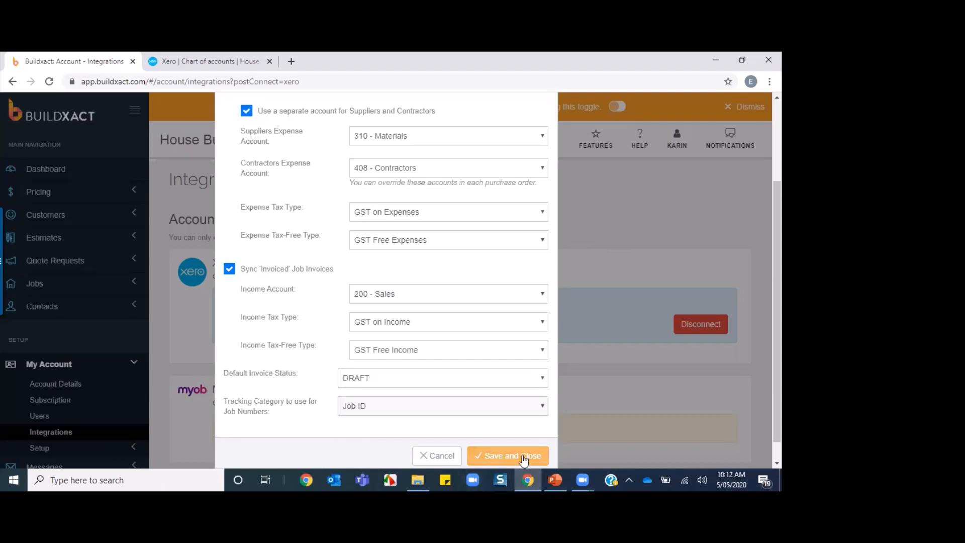
pyautogui.click(506, 455)
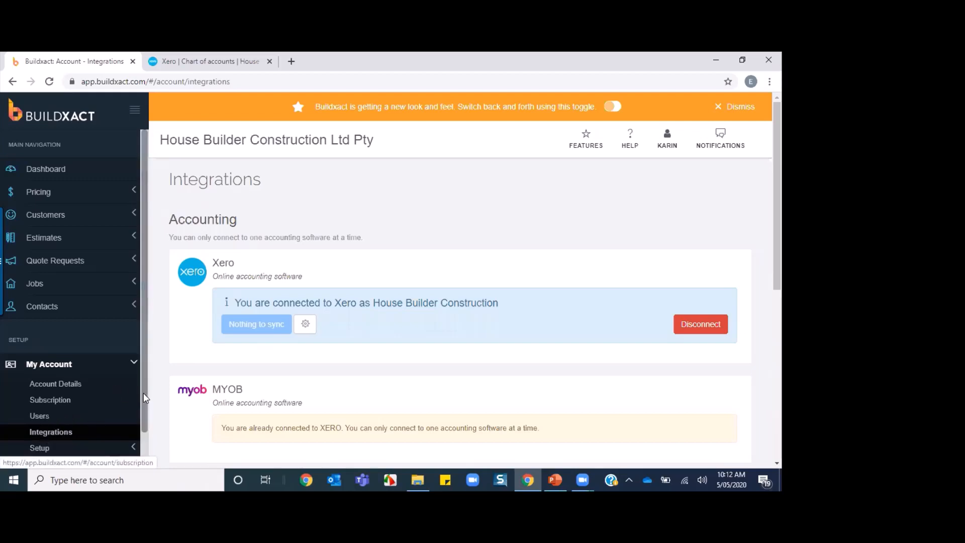
# - Open the list of all estimates
pyautogui.scroll(-1, 139, 422)
pyautogui.scroll(1, 143, 407)
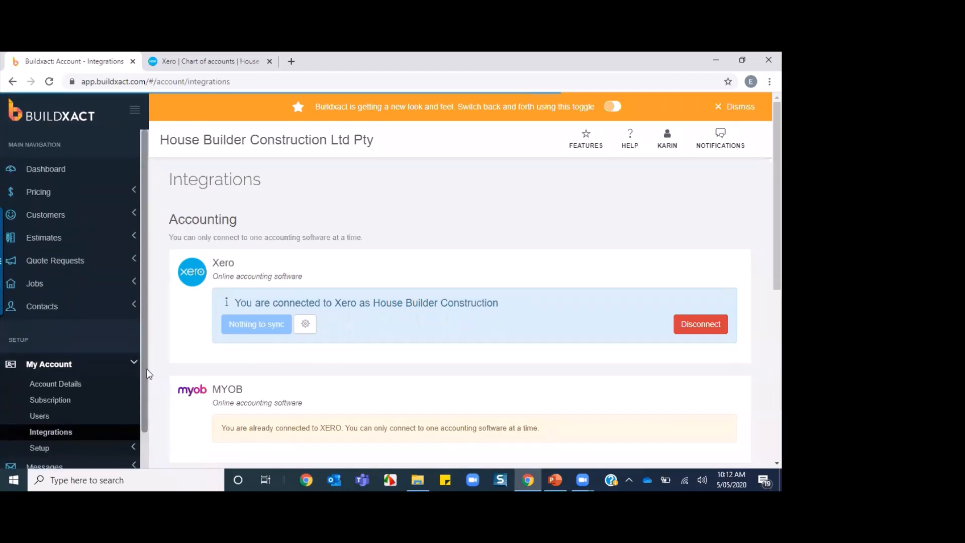
pyautogui.click(47, 239)
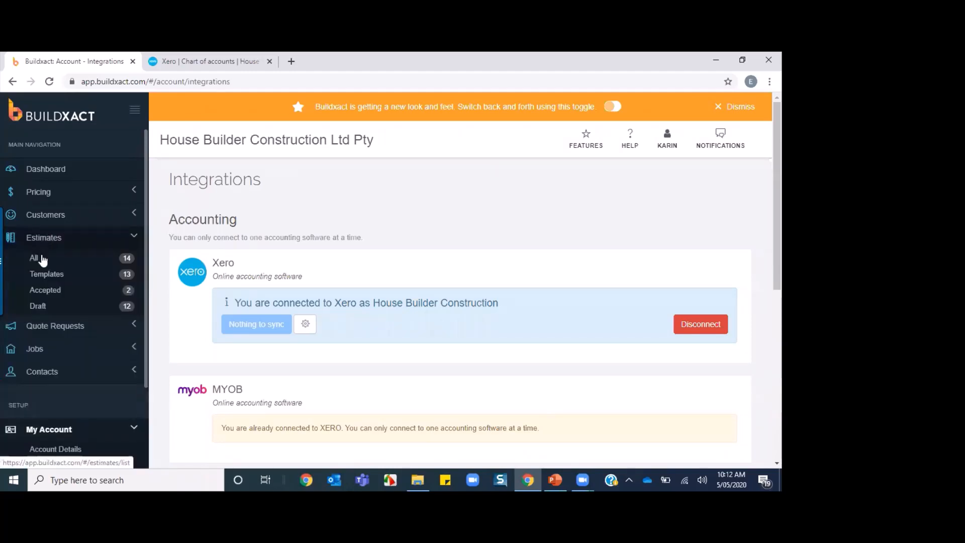
pyautogui.click(41, 257)
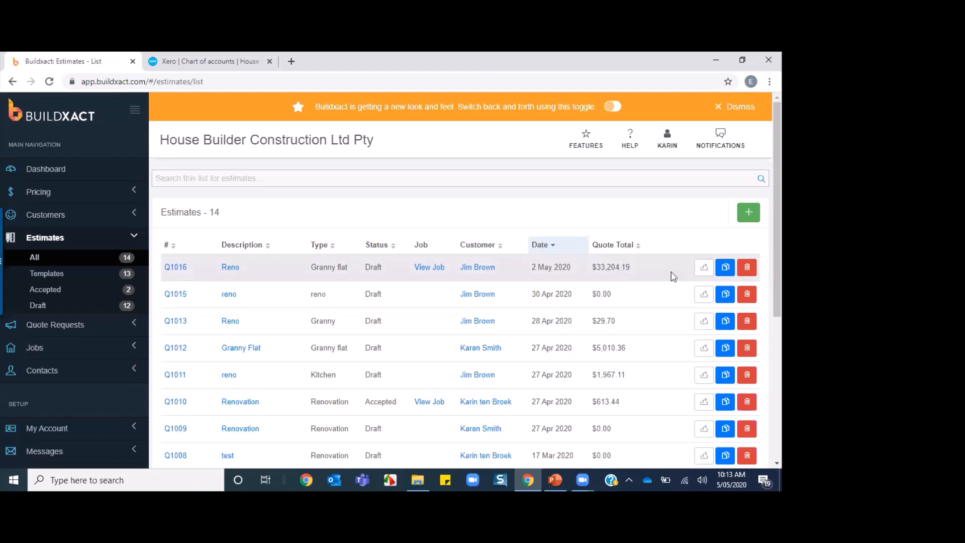
# - Copy the most recent Reno estimate with all its items, using Reno Granny Flat as the description
pyautogui.click(725, 268)
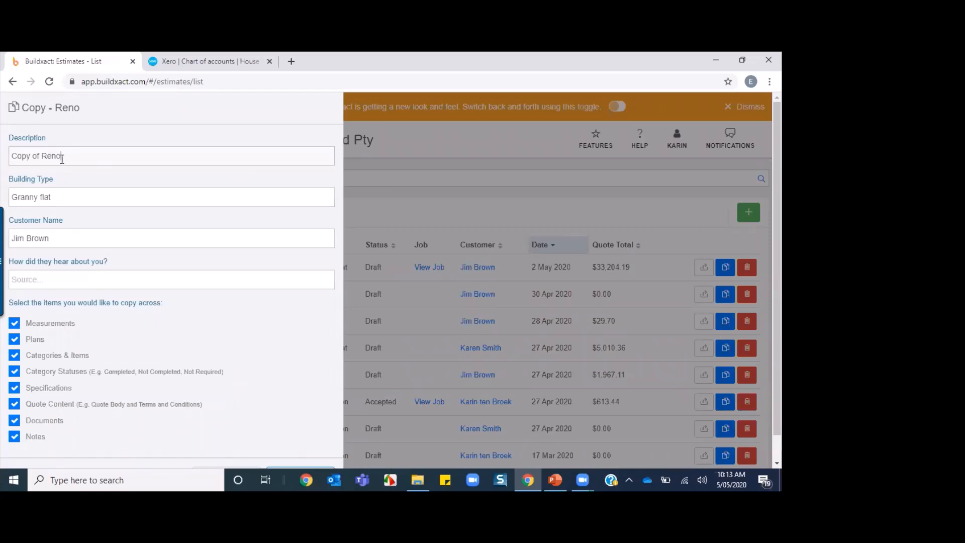
pyautogui.moveTo(64, 156); pyautogui.dragTo(10, 156)
pyautogui.press('BackSpace')
pyautogui.write('Re')
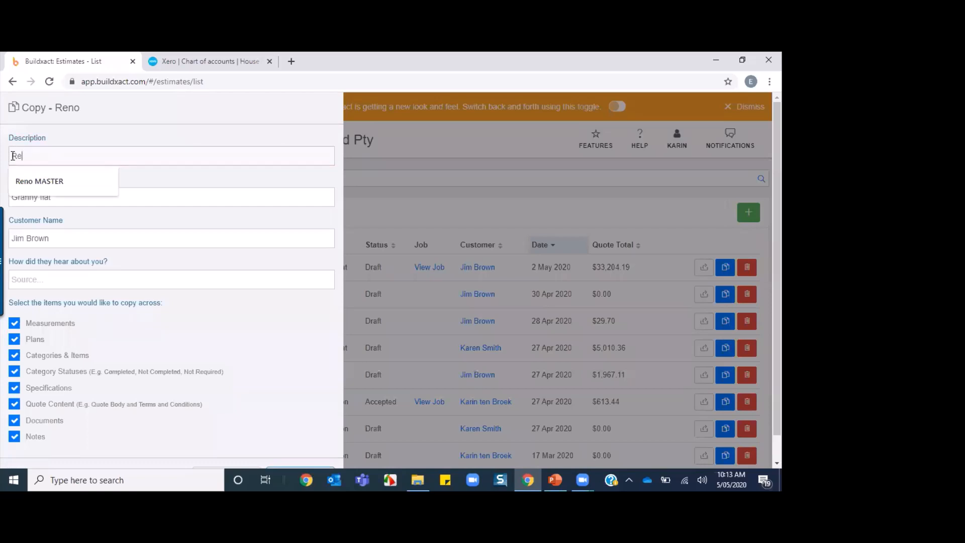
pyautogui.write('no Gra')
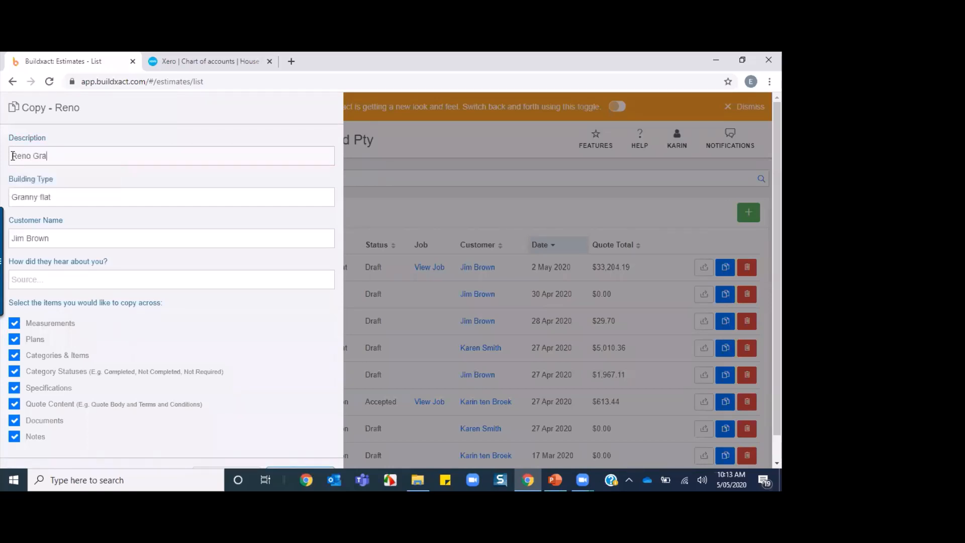
pyautogui.write('nny Flat')
pyautogui.scroll(-1, 144, 373)
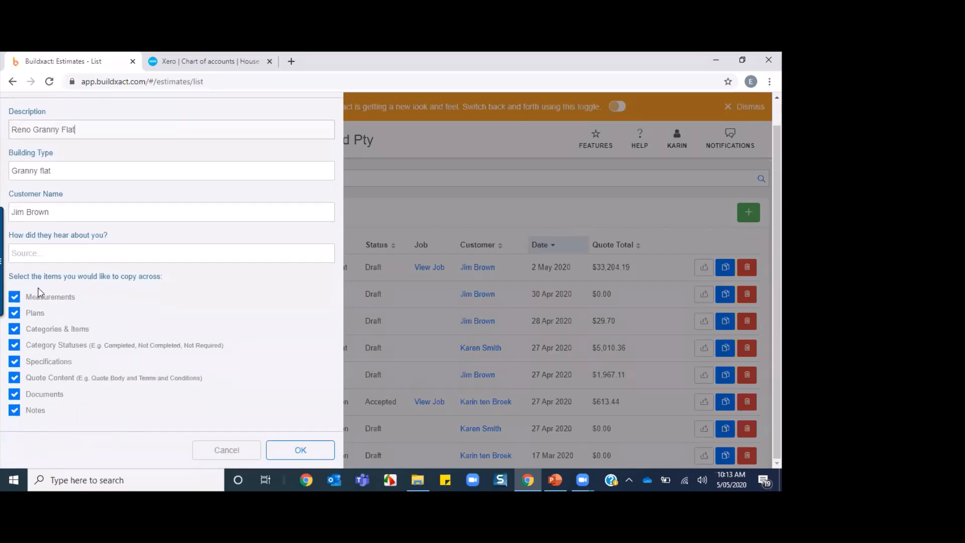
pyautogui.click(312, 448)
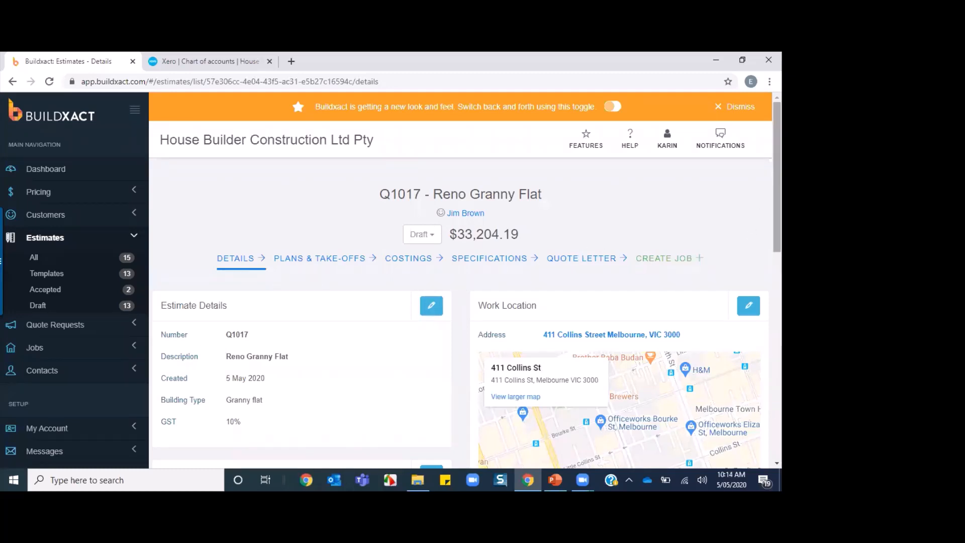
# - Start a new job from the Reno Granny Flat estimate
pyautogui.scroll(-1, 468, 295)
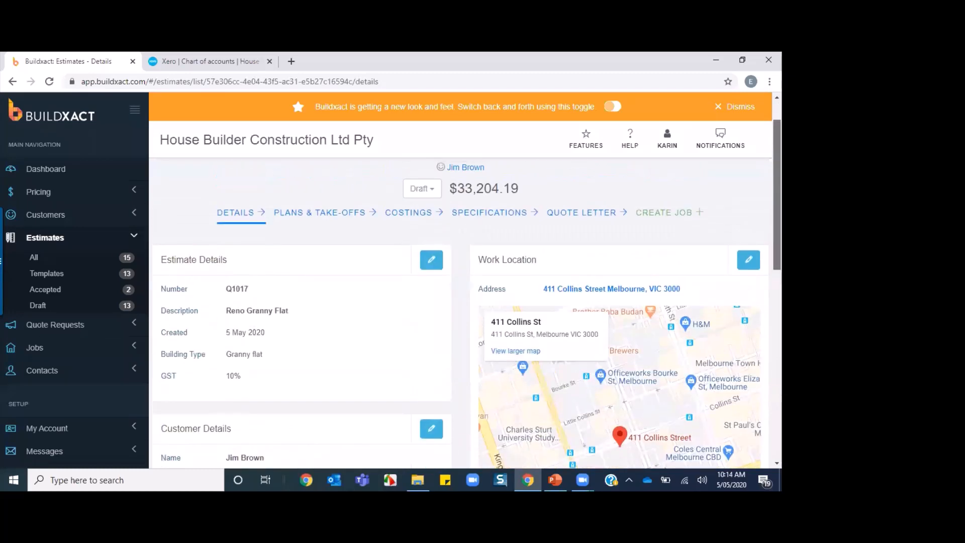
pyautogui.scroll(-1, 467, 294)
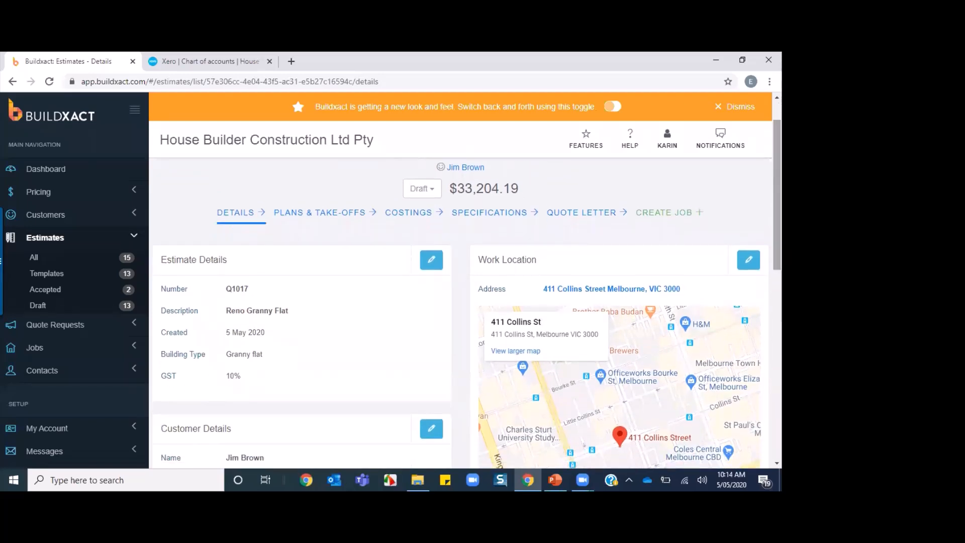
pyautogui.click(672, 214)
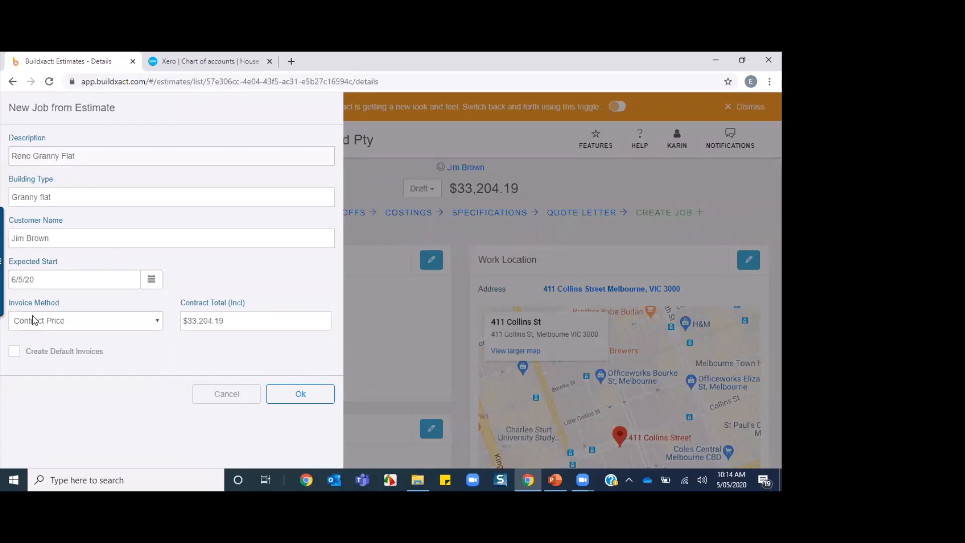
# - Try the Cost Plus and Completion Percent invoice methods to compare their options for the new job
pyautogui.click(156, 324)
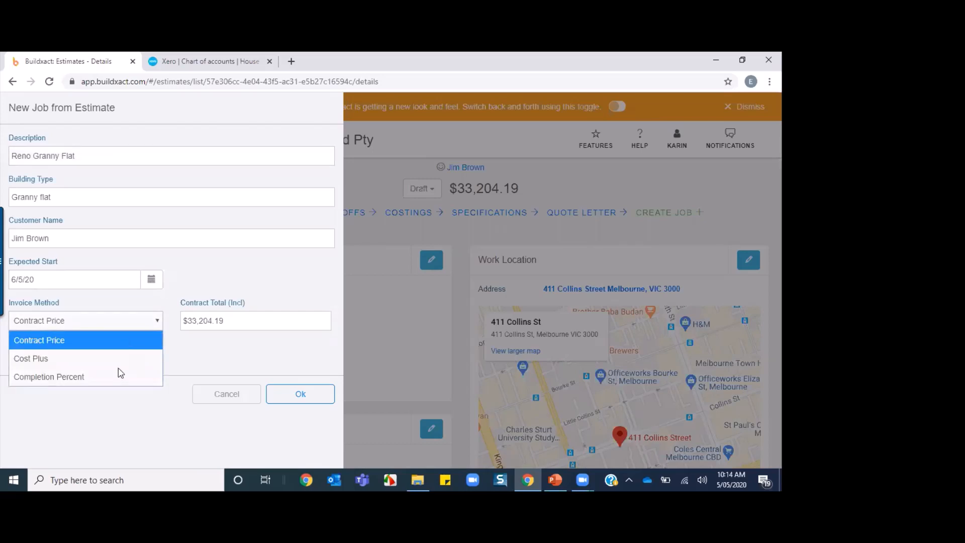
pyautogui.click(52, 359)
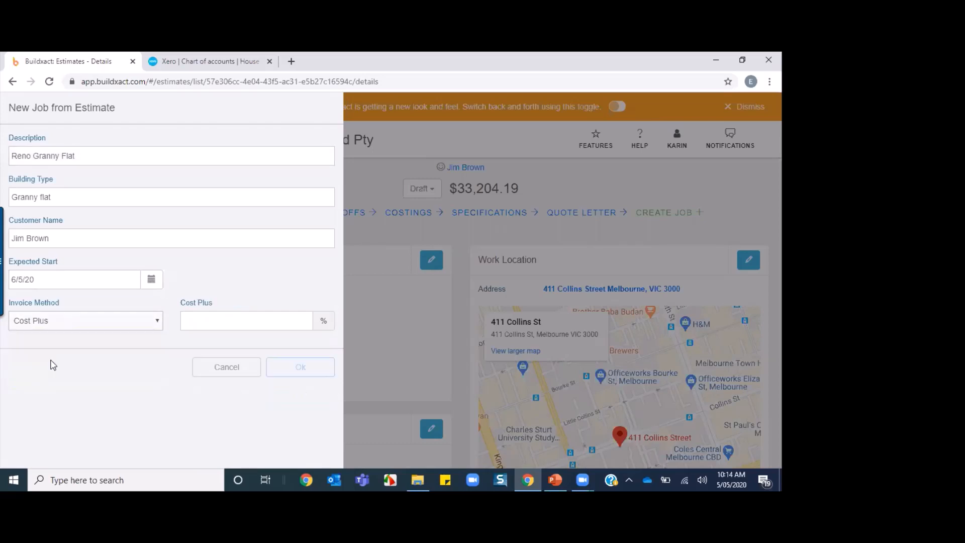
pyautogui.click(157, 321)
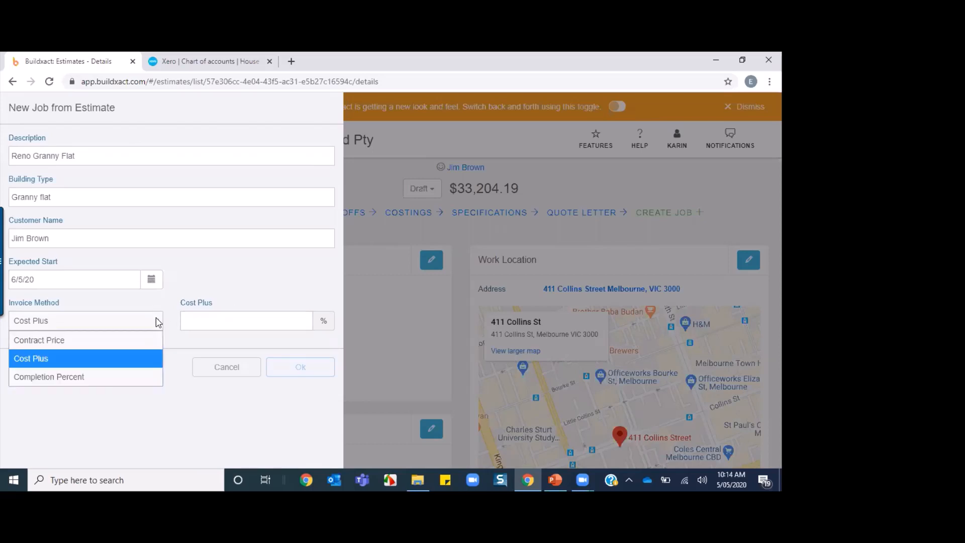
pyautogui.click(62, 378)
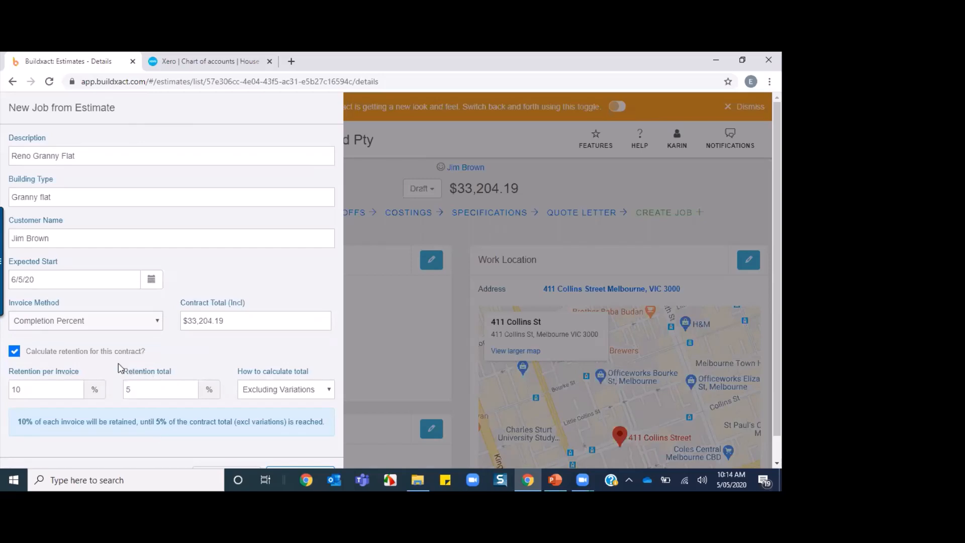
# - Set the invoice method to Contract Price and create the job
pyautogui.click(153, 324)
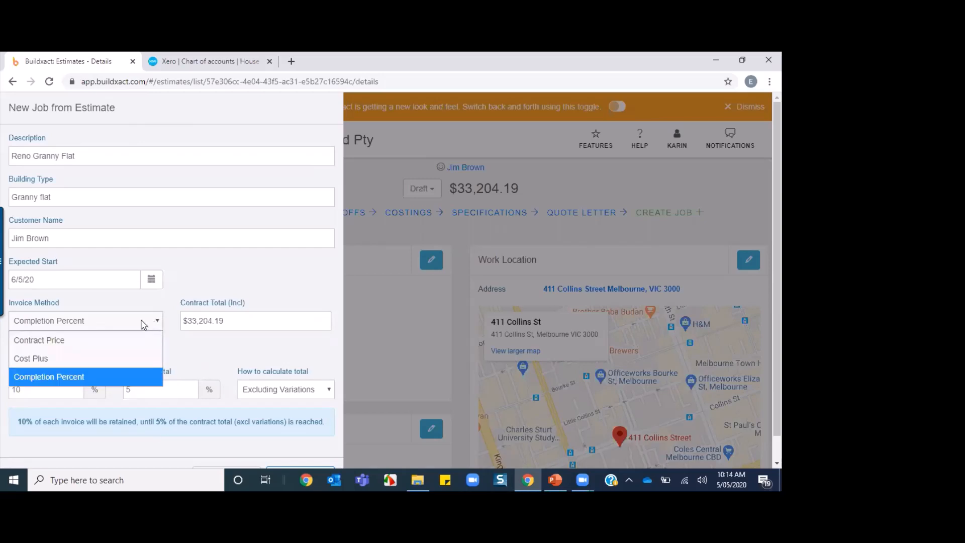
pyautogui.click(110, 339)
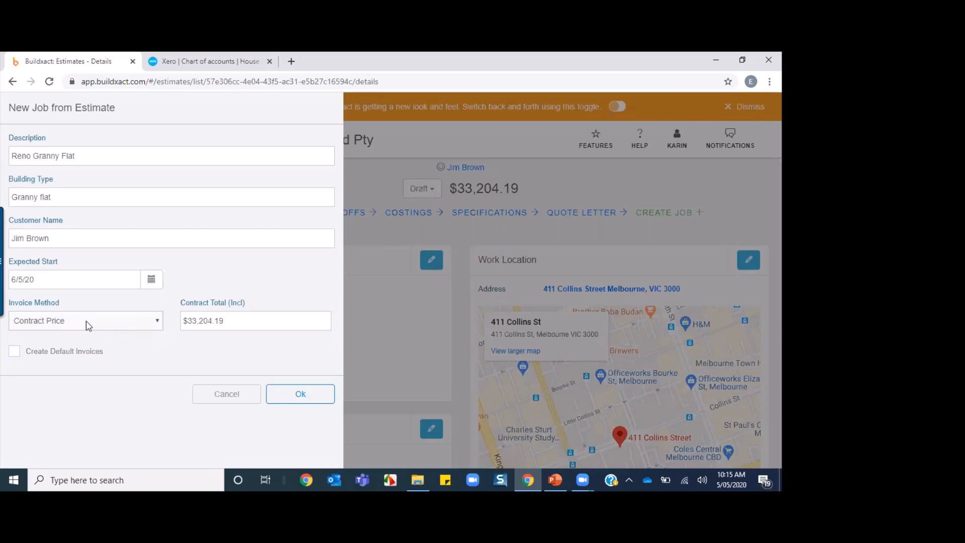
pyautogui.click(307, 398)
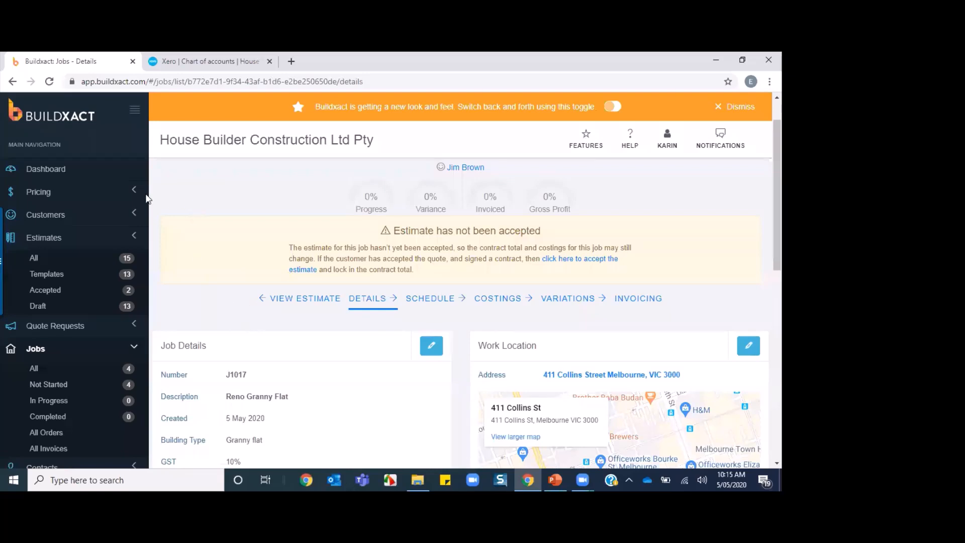
# - Switch to the new Buildxact look and accept the job's estimate to lock in the contract total
pyautogui.click(611, 107)
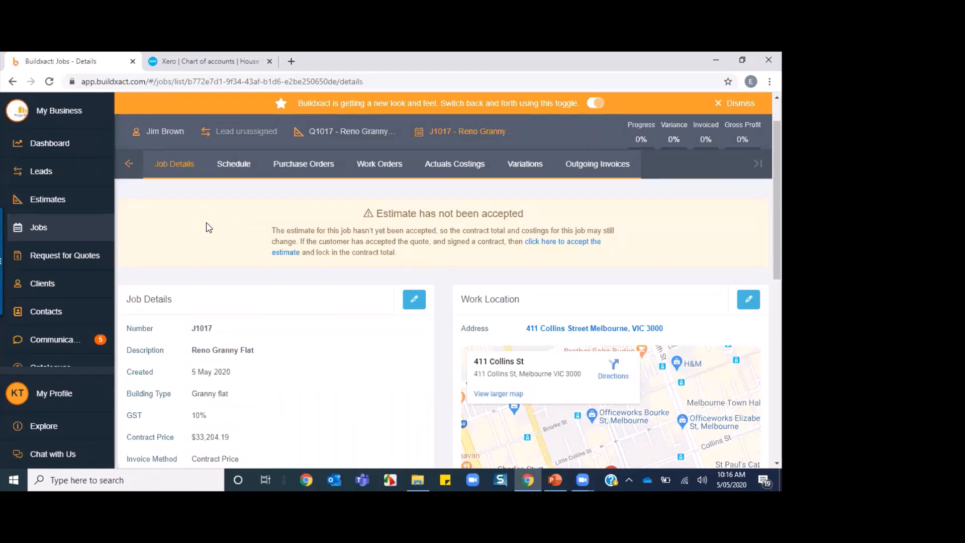
pyautogui.click(557, 242)
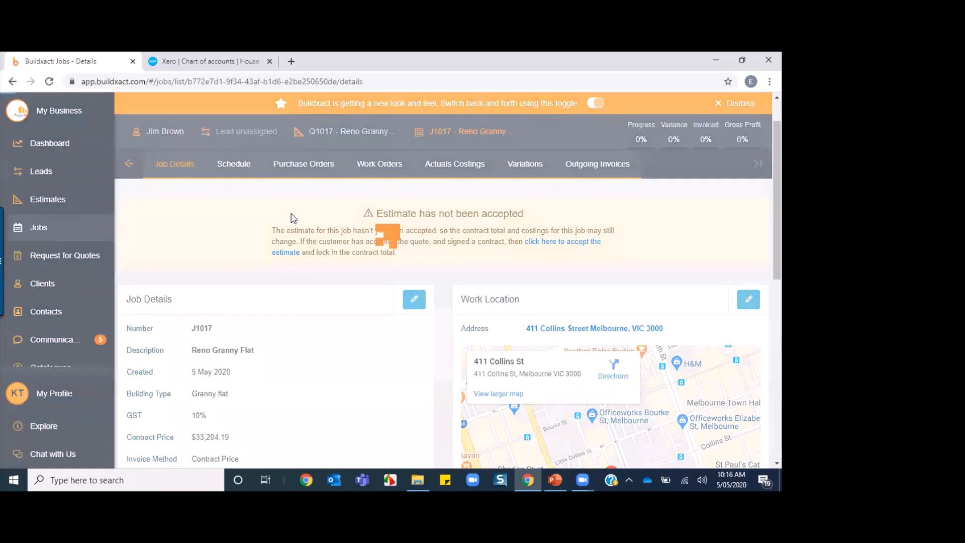
pyautogui.click(561, 239)
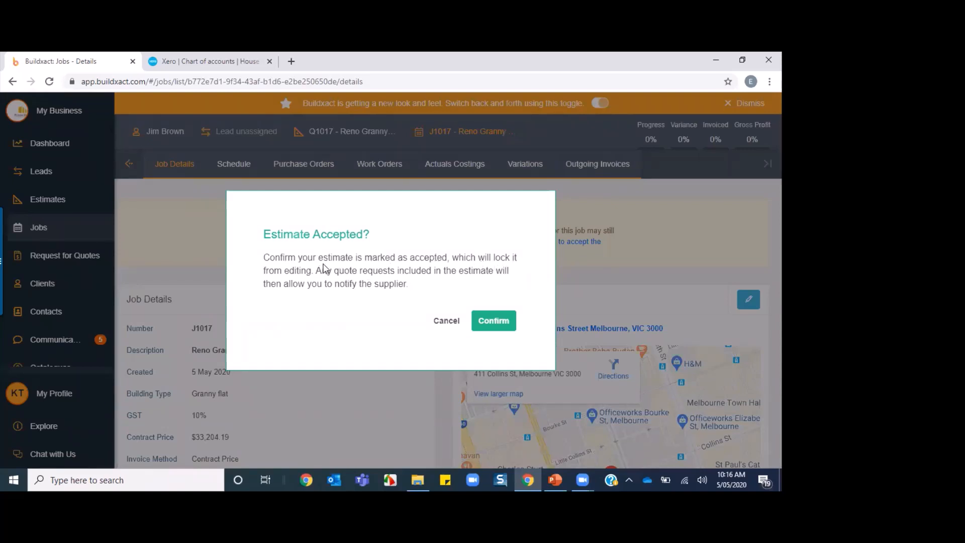
pyautogui.click(493, 323)
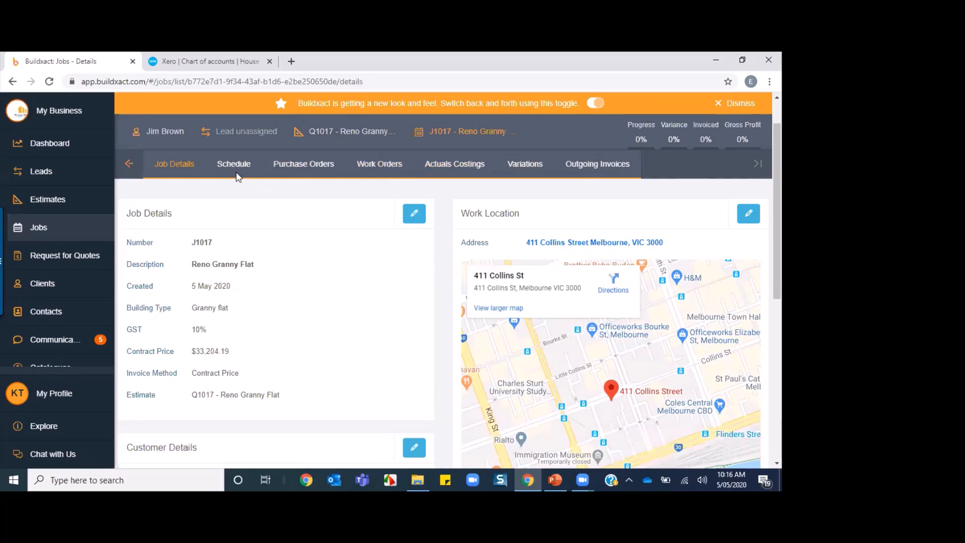
# - Look through the job details, documents and notes, and open the job's schedule
pyautogui.scroll(-3, 347, 280)
pyautogui.scroll(-3, 347, 281)
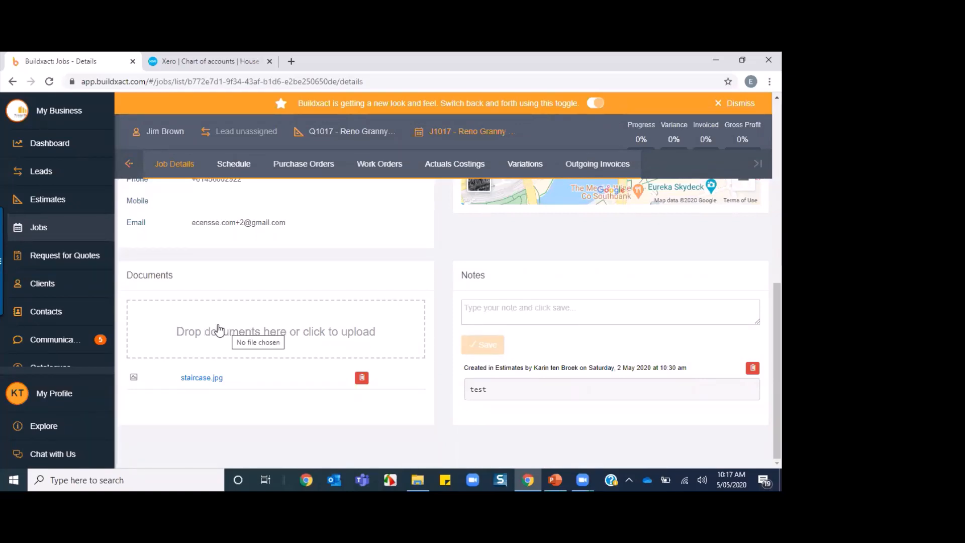
pyautogui.scroll(4, 378, 308)
pyautogui.scroll(3, 378, 307)
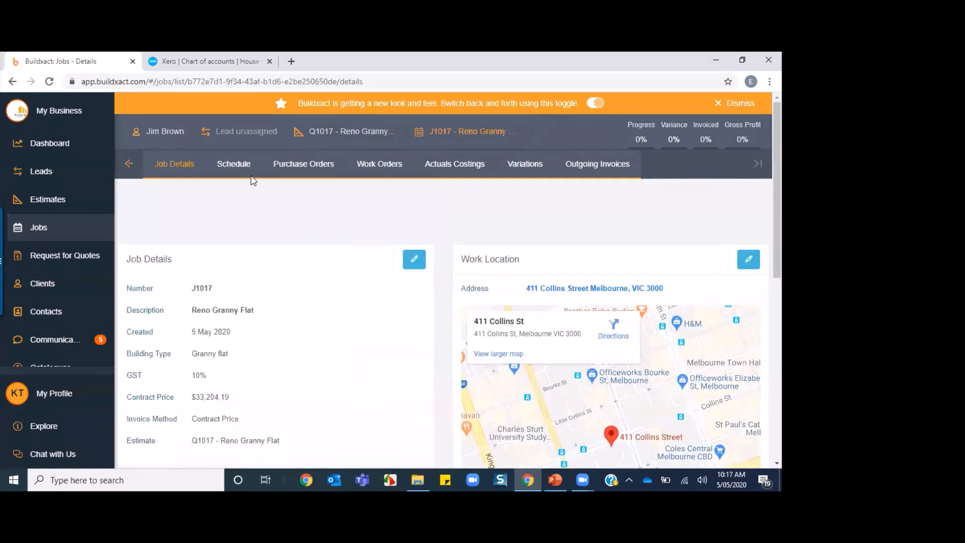
pyautogui.click(236, 166)
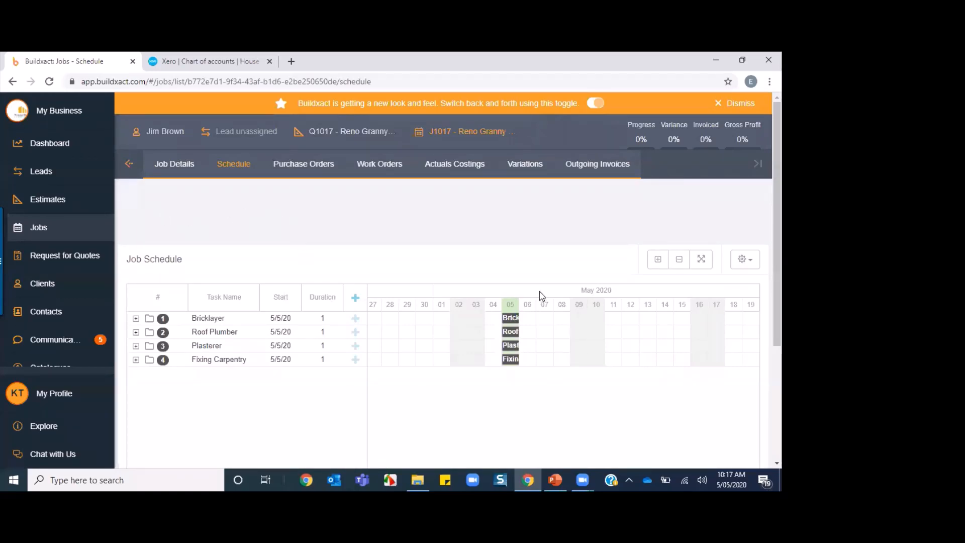
# - Show the Bricklayer task's summary in the schedule and expand all task groups
pyautogui.click(248, 319)
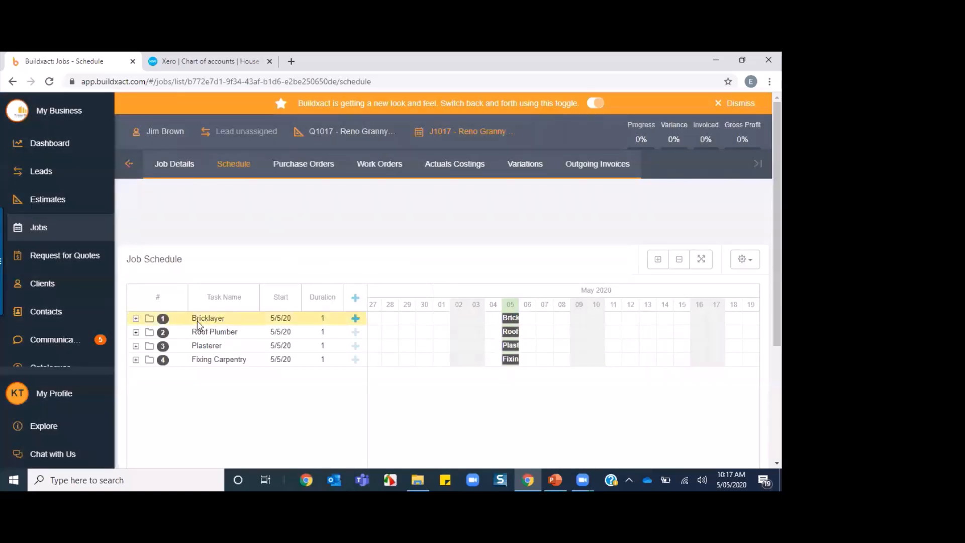
pyautogui.click(203, 336)
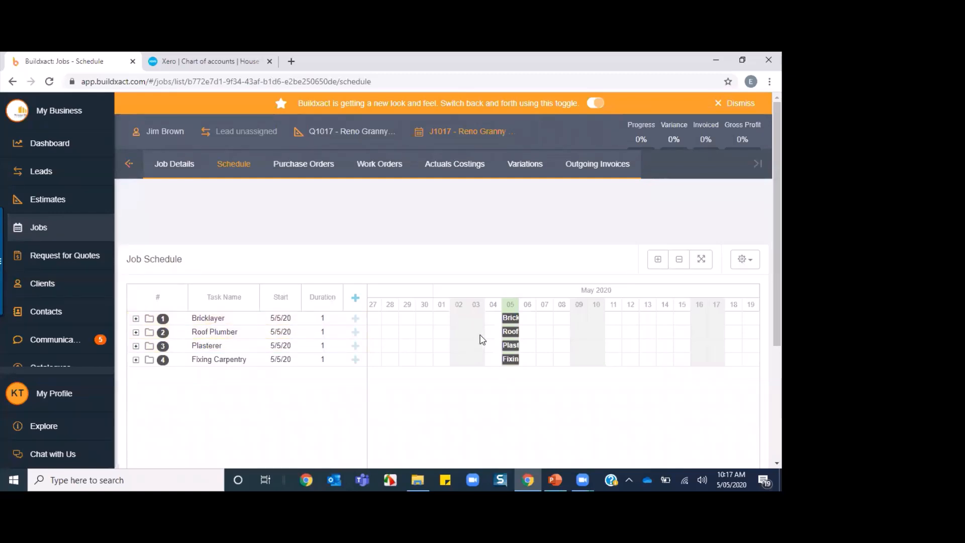
pyautogui.click(511, 320)
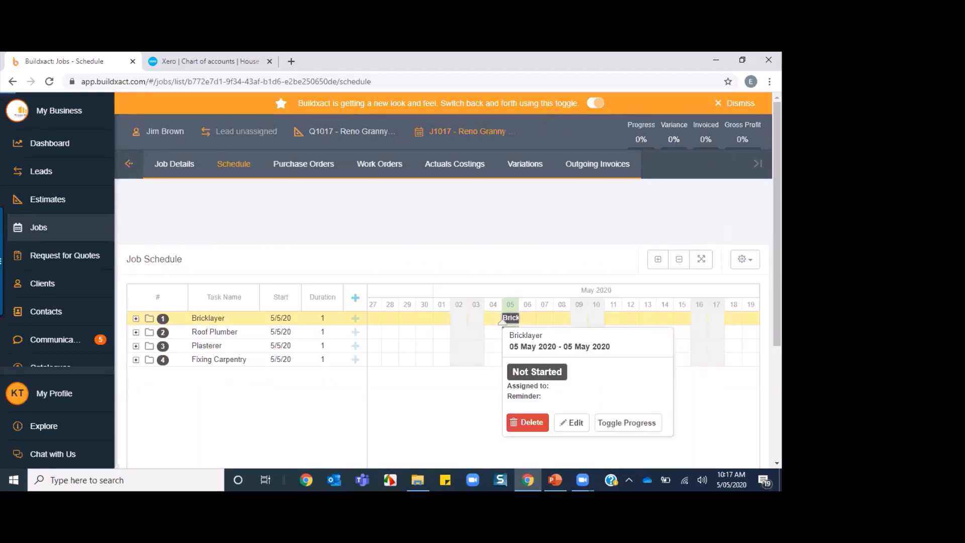
pyautogui.click(659, 260)
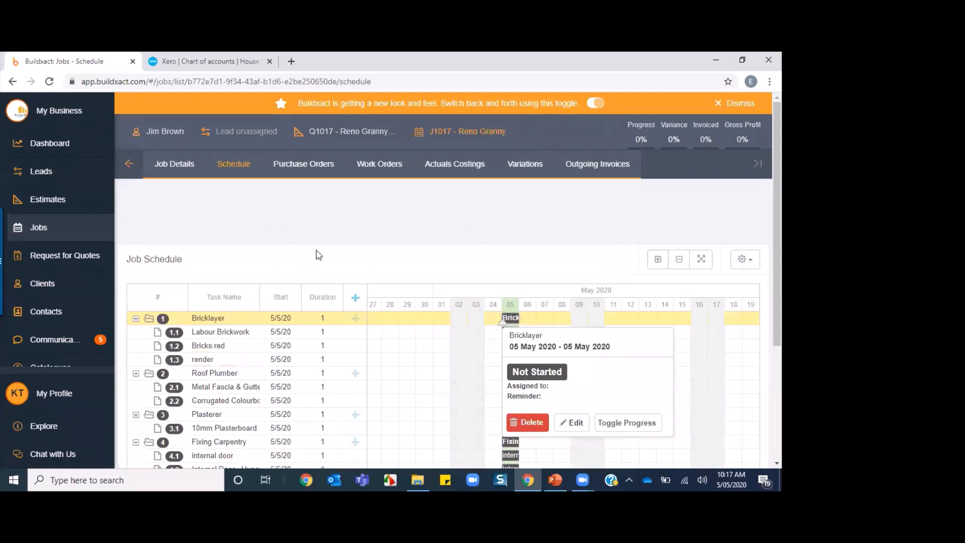
# - Reschedule Labour Brickwork to start on 7 May 2020 and Bricks red to start on 8 May 2020
pyautogui.scroll(-1, 662, 251)
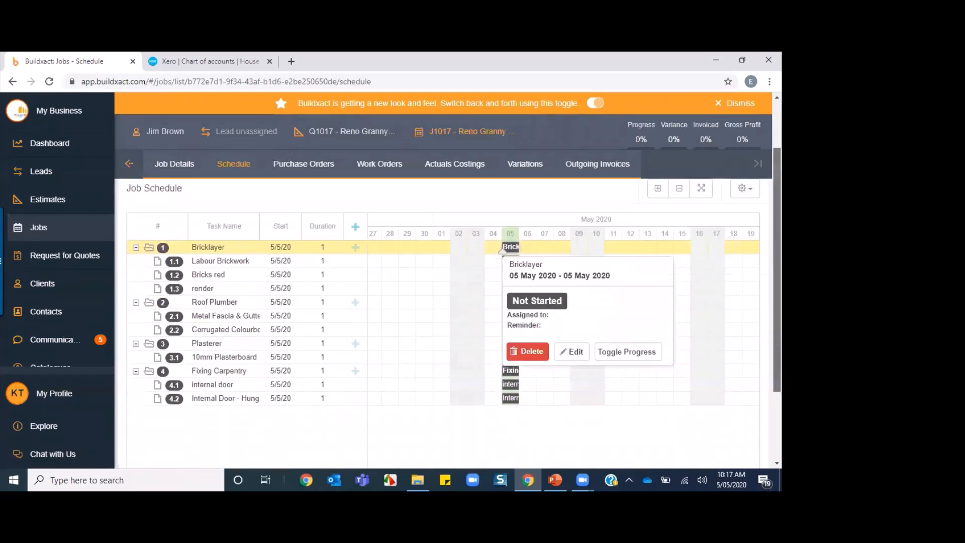
pyautogui.scroll(-1, 186, 206)
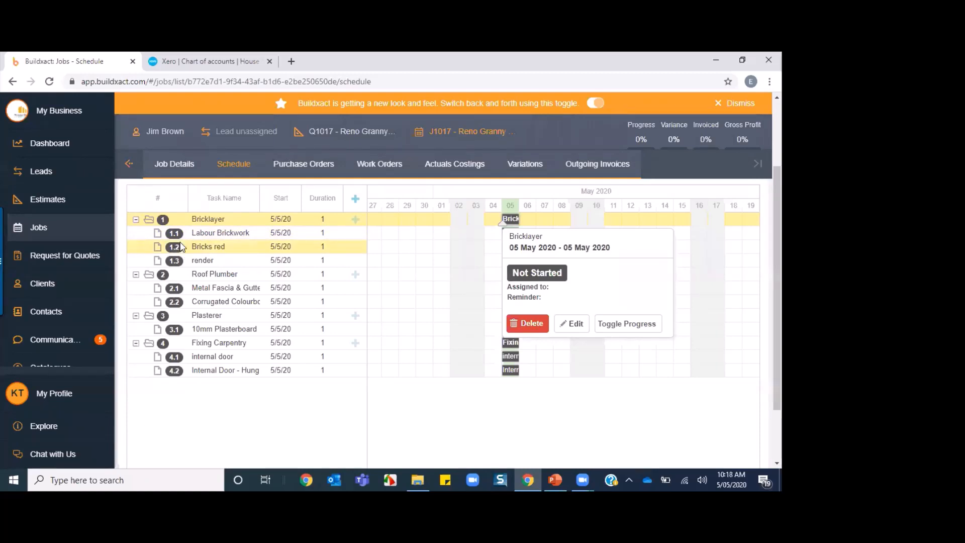
pyautogui.click(405, 249)
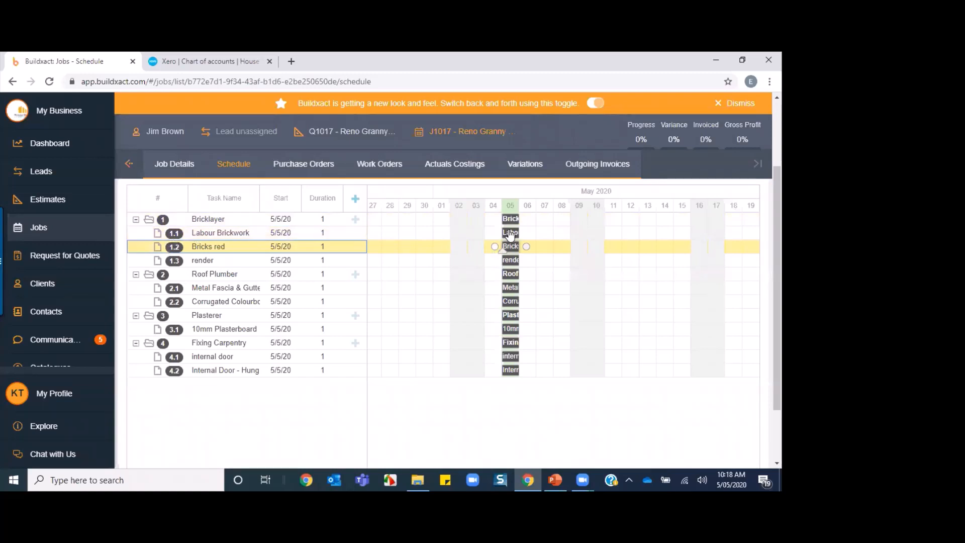
pyautogui.moveTo(511, 234); pyautogui.dragTo(546, 243)
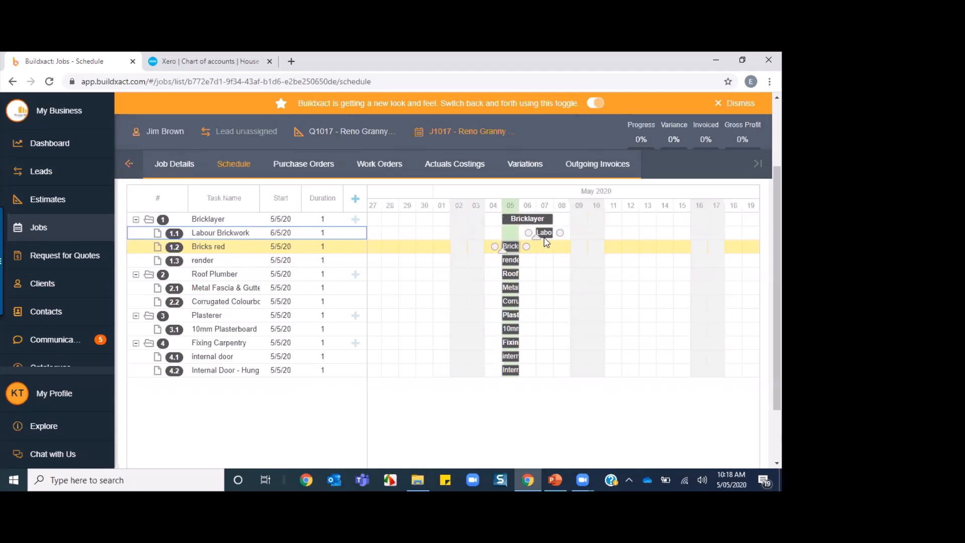
pyautogui.moveTo(491, 246); pyautogui.dragTo(552, 252)
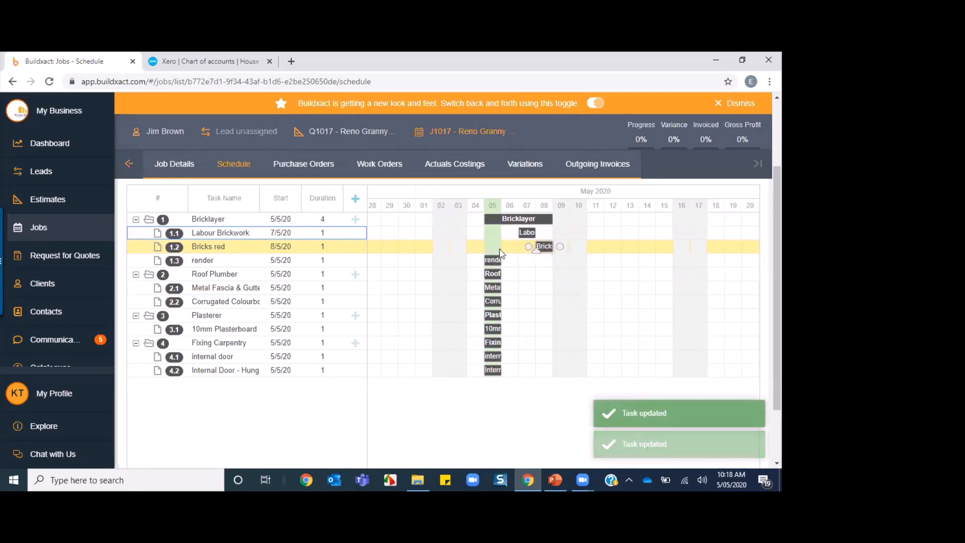
# - Set the start date of the whole job to 5 May 2020 and apply it to the schedule
pyautogui.scroll(2, 748, 323)
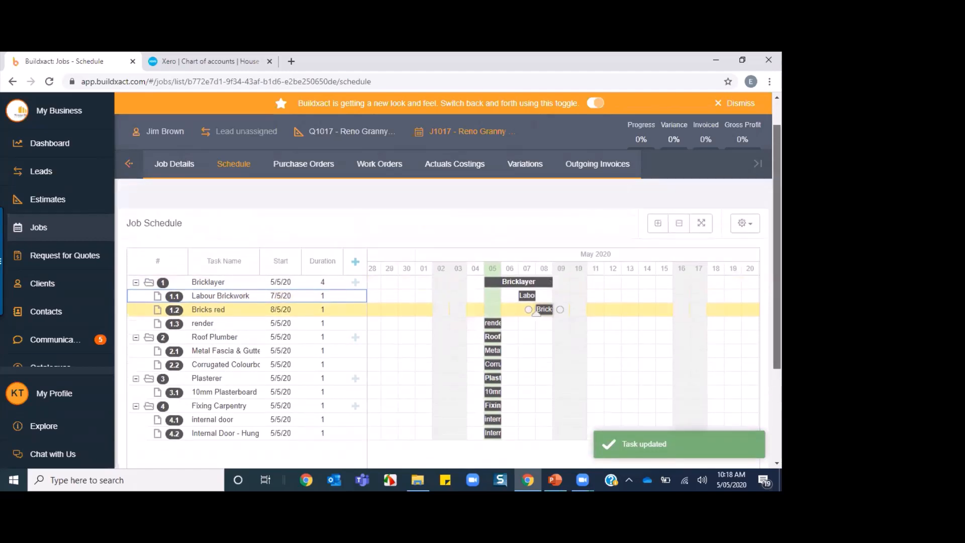
pyautogui.click(745, 223)
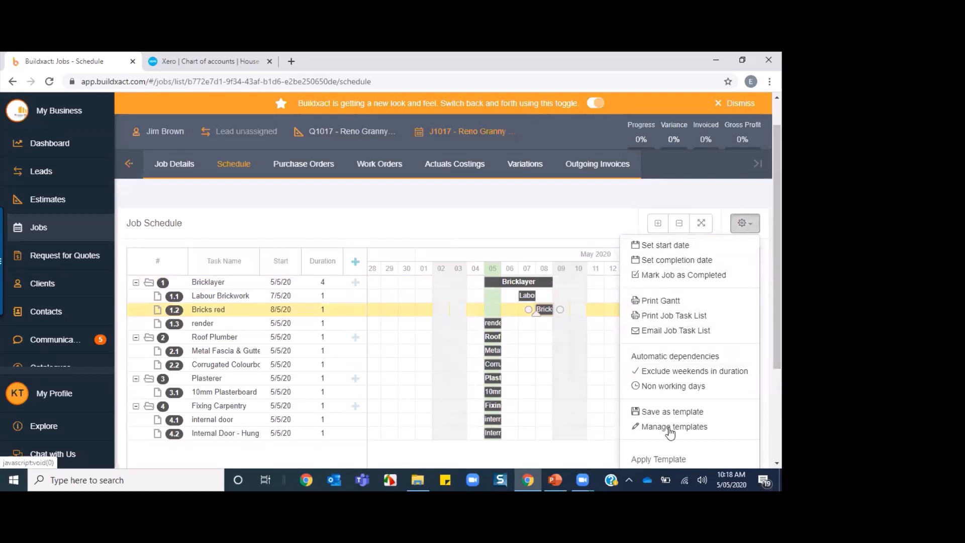
pyautogui.click(666, 245)
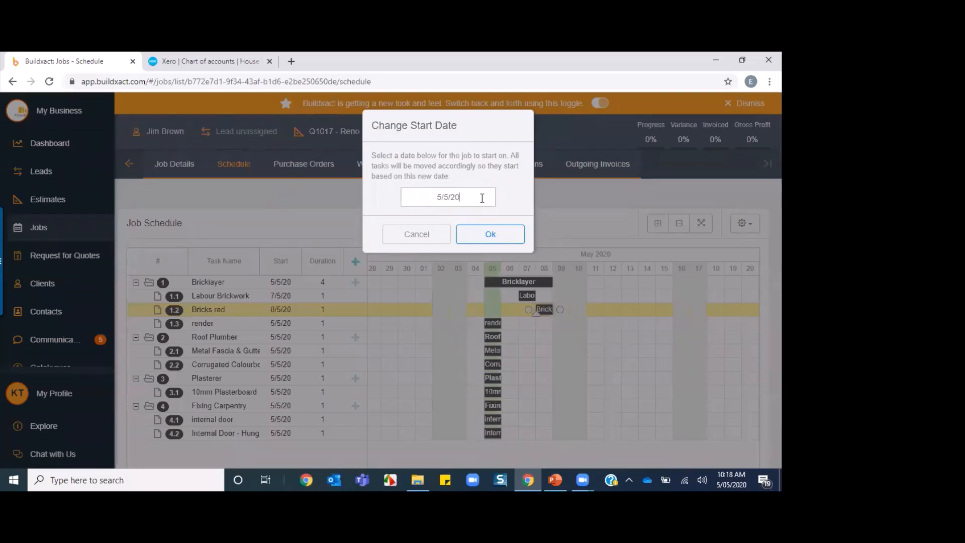
pyautogui.click(482, 198)
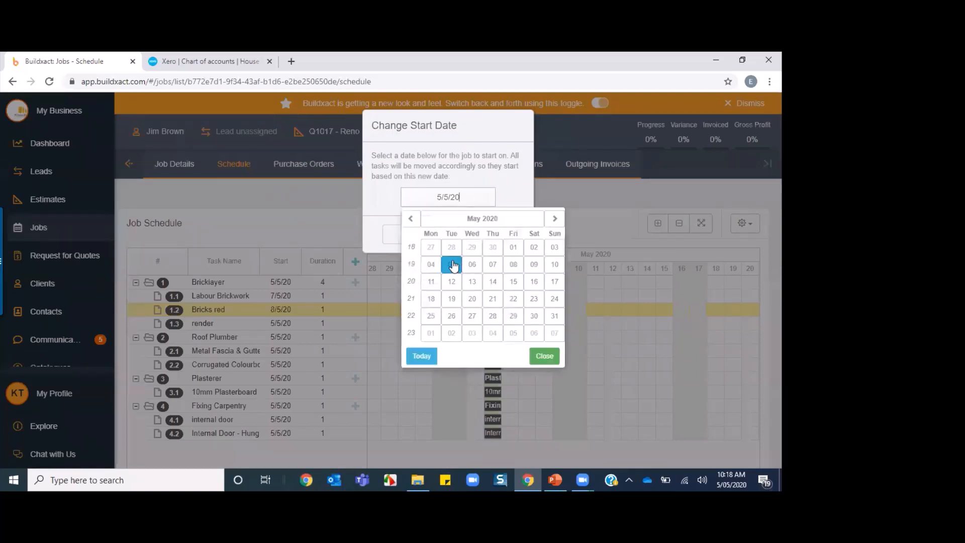
pyautogui.click(452, 262)
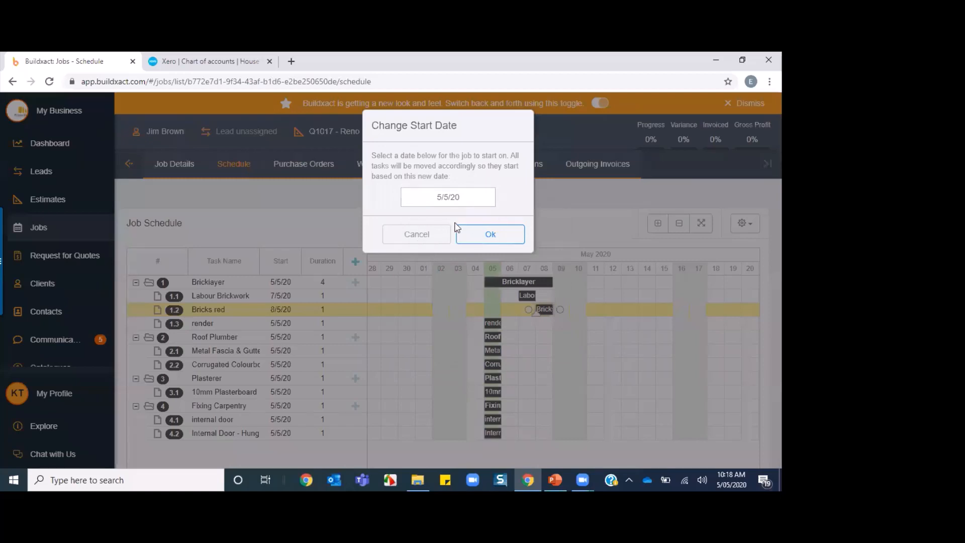
pyautogui.click(491, 236)
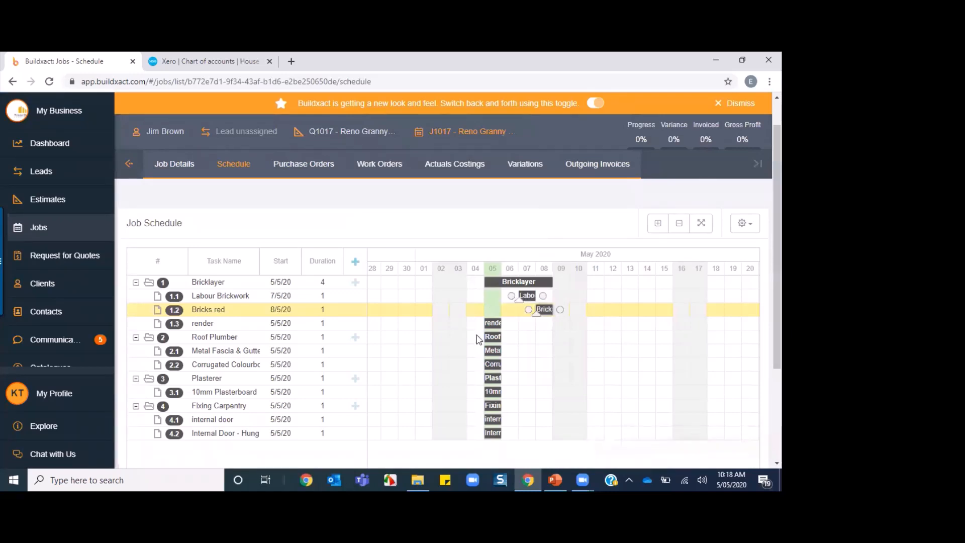
# - Extend the Labour Brickwork task to 3 working days ending 11 May 2020 and view the Bricks red task's summary
pyautogui.moveTo(529, 295)
pyautogui.moveTo(533, 295); pyautogui.dragTo(604, 296)
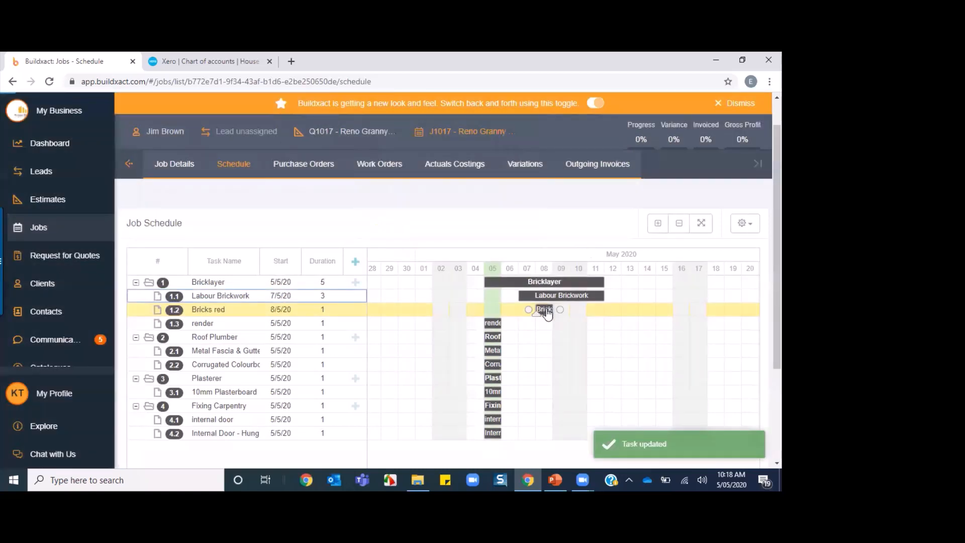
pyautogui.click(547, 310)
pyautogui.click(488, 304)
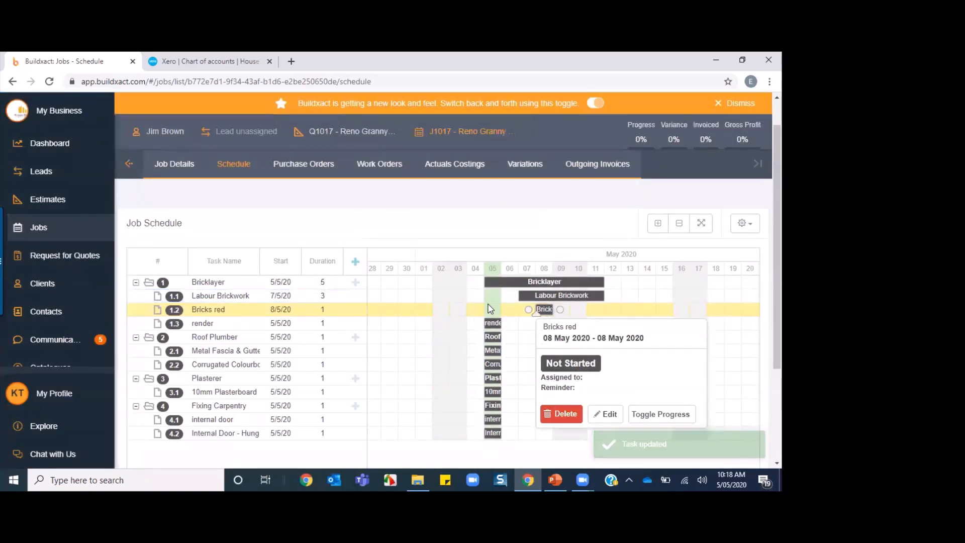
# - Try moving the first Roof Plumber task, Metal Fascia & Gutter, to 9 May 2020 and return it to 5 May 2020
pyautogui.click(492, 340)
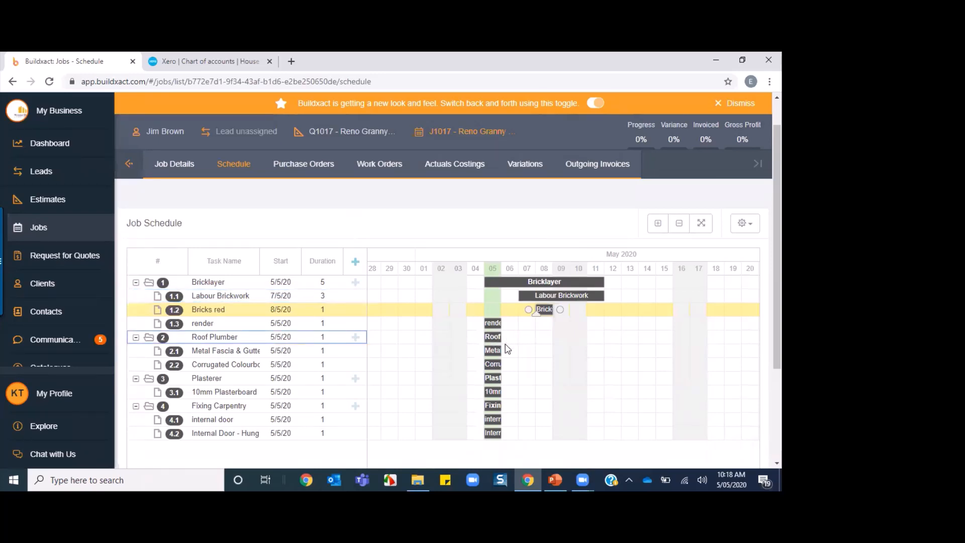
pyautogui.moveTo(492, 351); pyautogui.dragTo(567, 350)
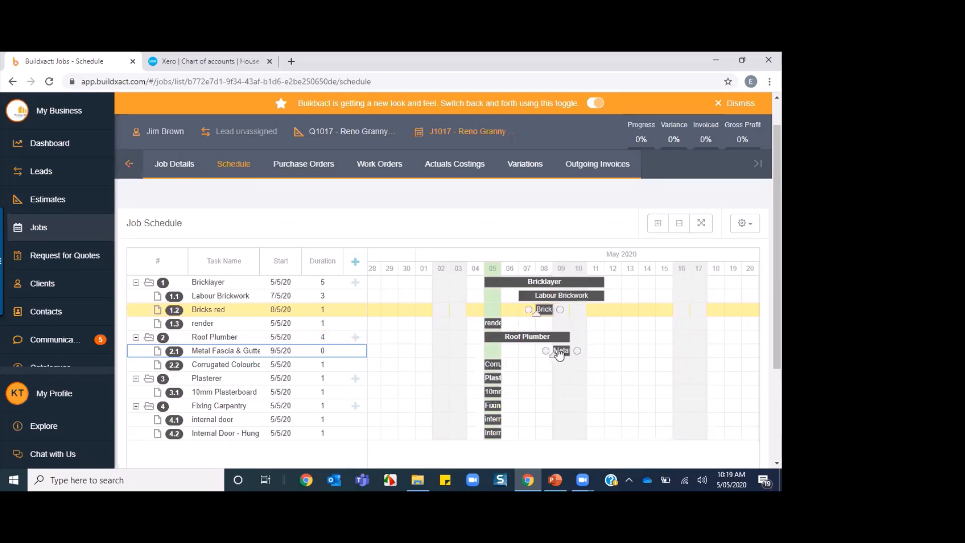
pyautogui.moveTo(559, 349); pyautogui.dragTo(494, 350)
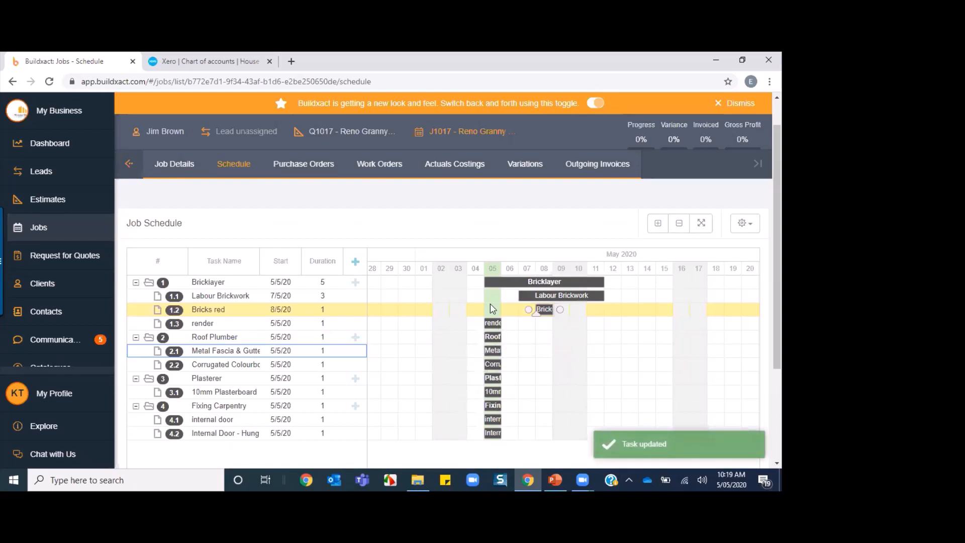
# - Enable automatic dependencies and shift the Metal Fascia & Gutter task to 11 May 2020, finally placing it on 6 May 2020
pyautogui.click(744, 223)
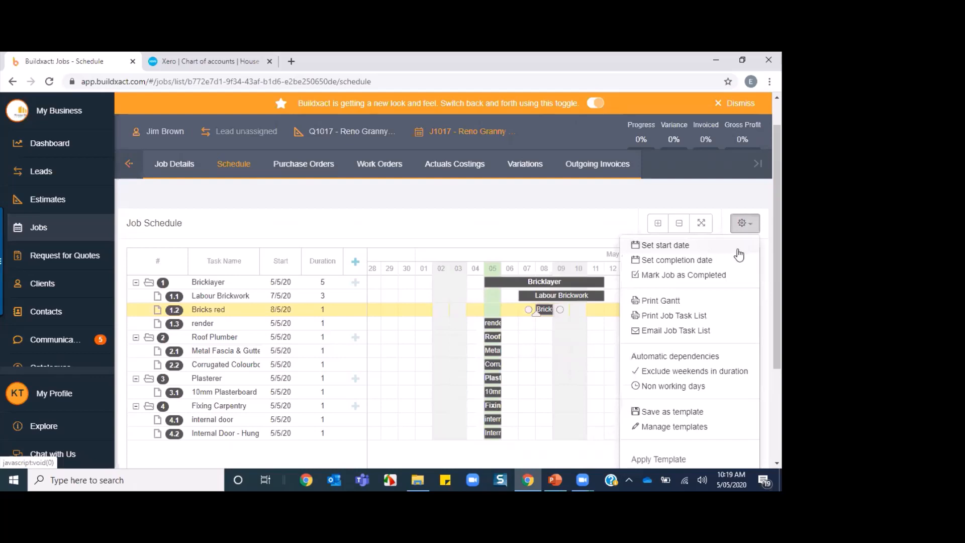
pyautogui.click(669, 356)
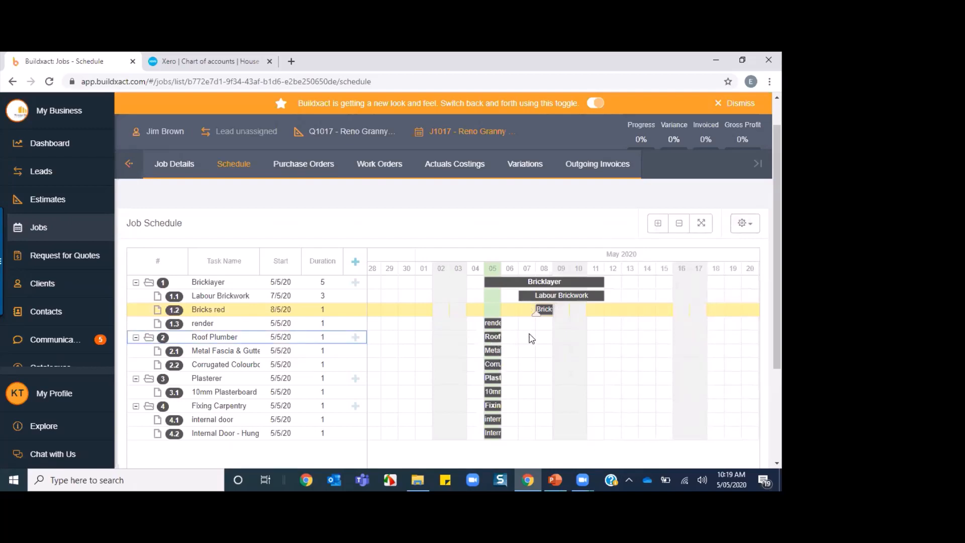
pyautogui.moveTo(491, 350); pyautogui.dragTo(593, 356)
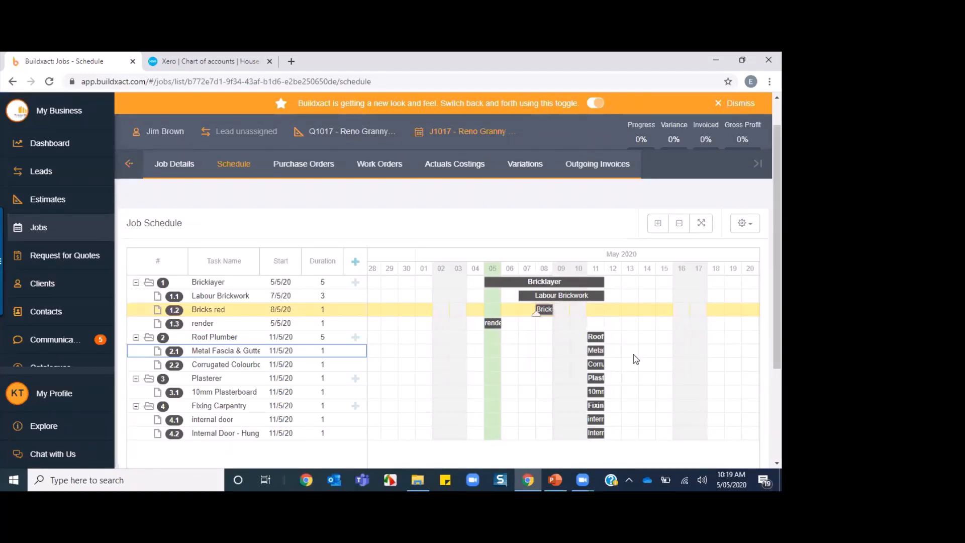
pyautogui.moveTo(596, 351); pyautogui.dragTo(510, 363)
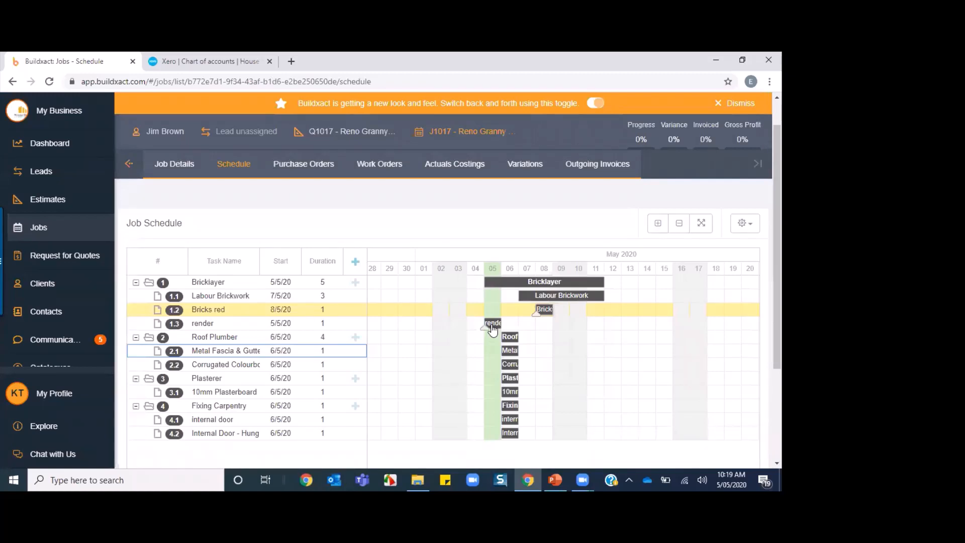
# - Disable automatic dependencies and link the end of Labour Brickwork to the start of Bricks red
pyautogui.click(749, 224)
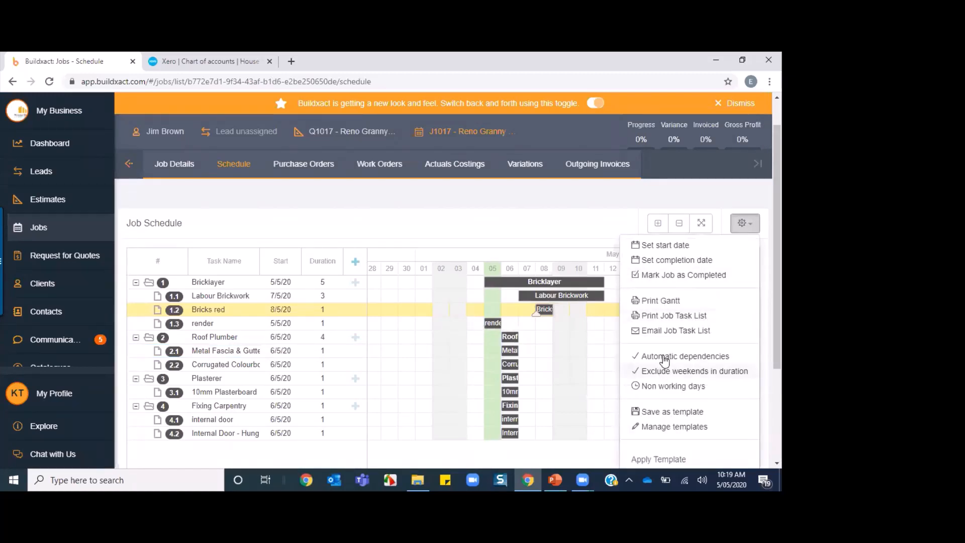
pyautogui.click(664, 357)
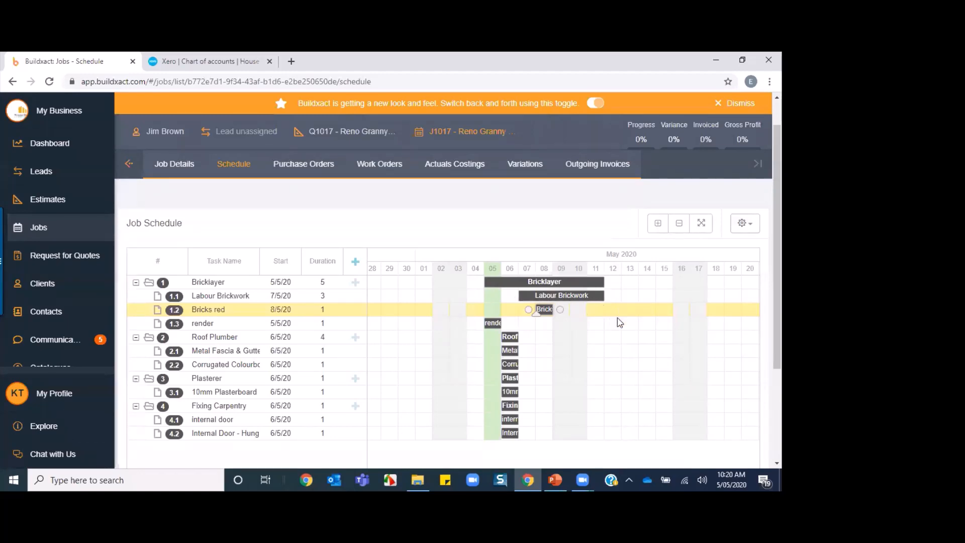
pyautogui.moveTo(612, 300)
pyautogui.moveTo(612, 300); pyautogui.dragTo(526, 313)
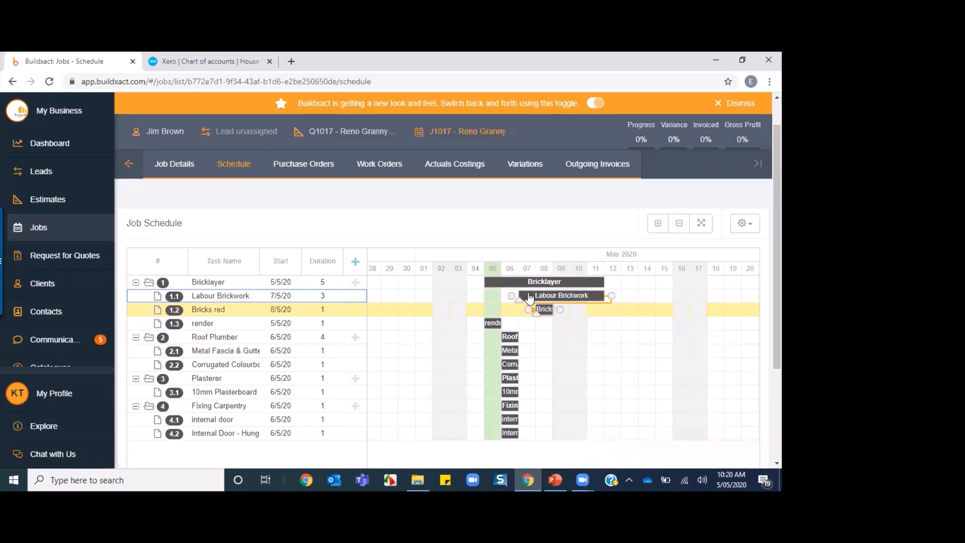
# - Reschedule the linked tasks so Labour Brickwork starts on 12 May 2020 and Bricks red on 15 May 2020
pyautogui.moveTo(547, 297); pyautogui.dragTo(633, 302)
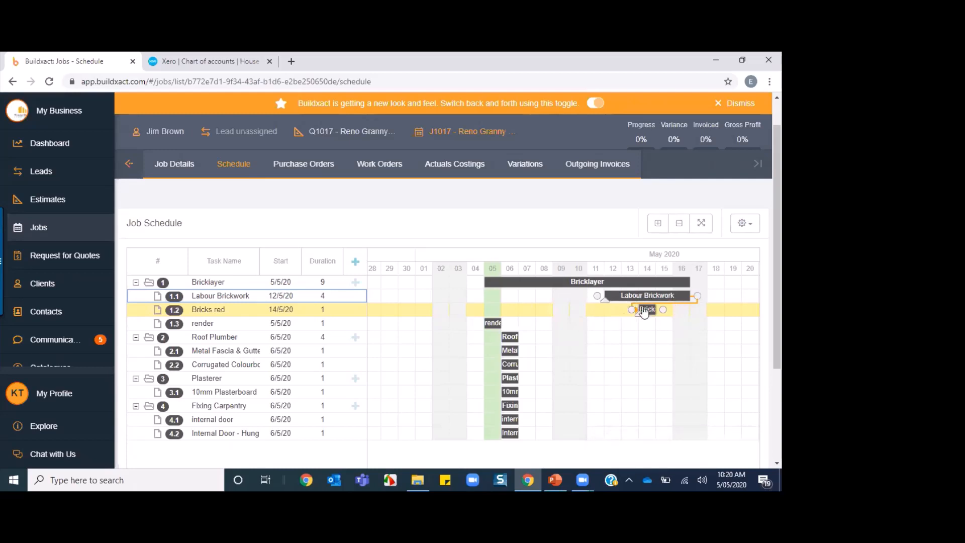
pyautogui.moveTo(648, 310); pyautogui.dragTo(597, 310)
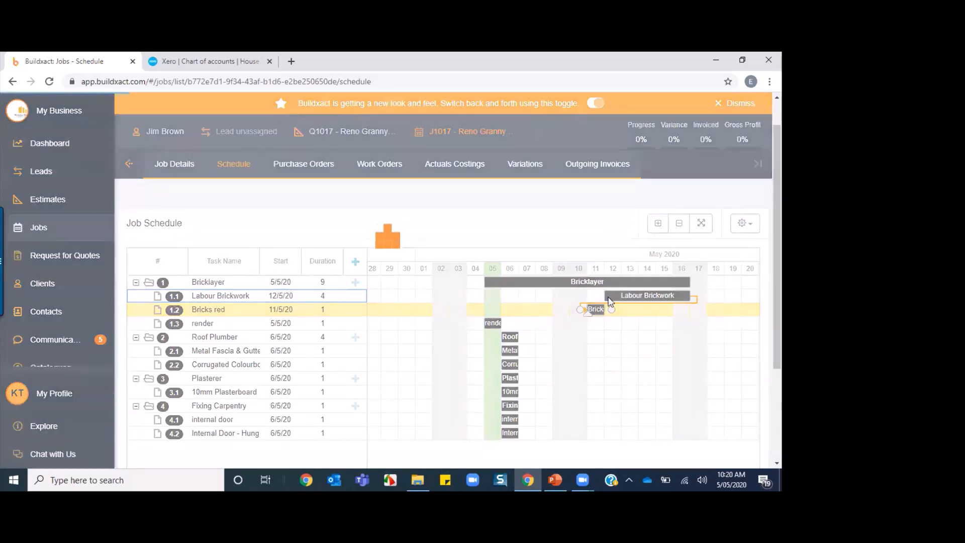
pyautogui.moveTo(594, 314); pyautogui.dragTo(677, 311)
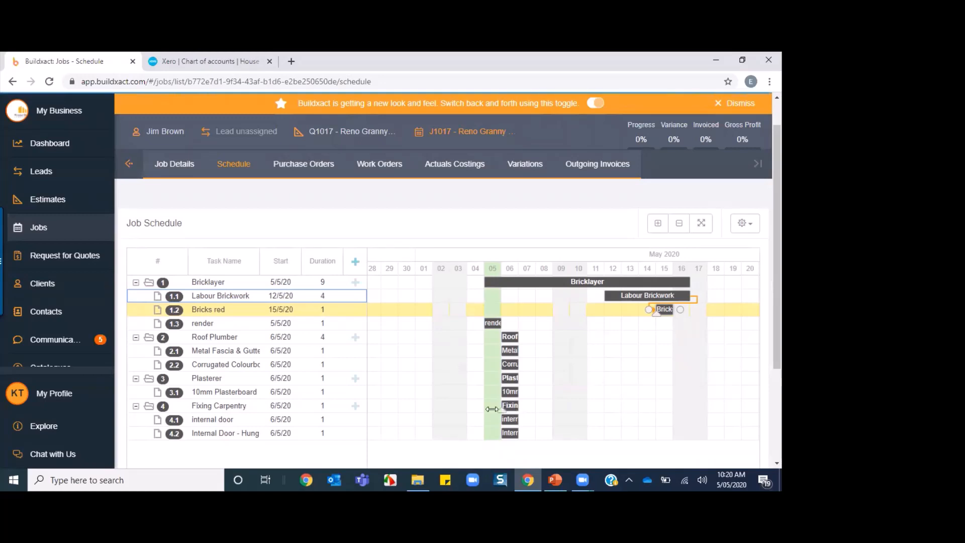
# - View the jobs list by status, reopen the Reno Granny Flat job's schedule and expand all task groups
pyautogui.click(45, 227)
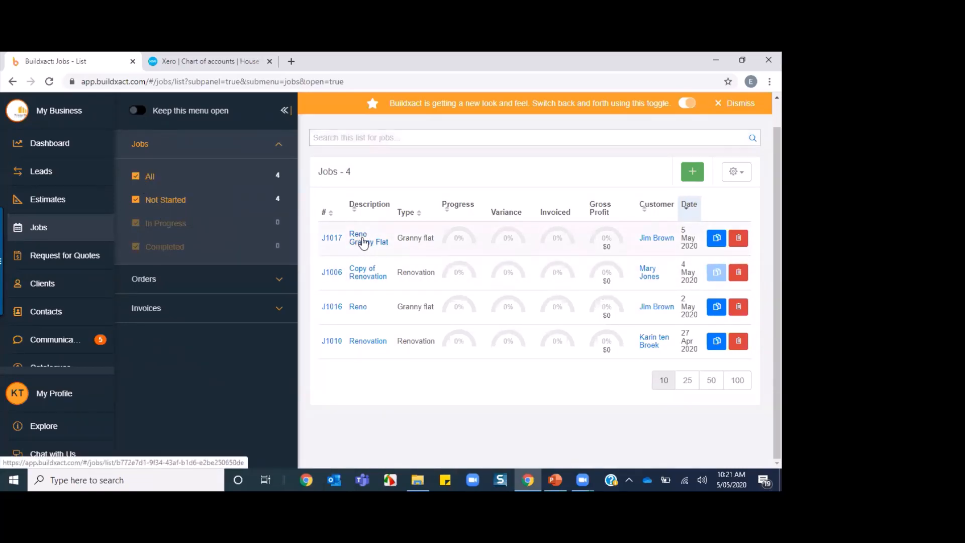
pyautogui.click(361, 246)
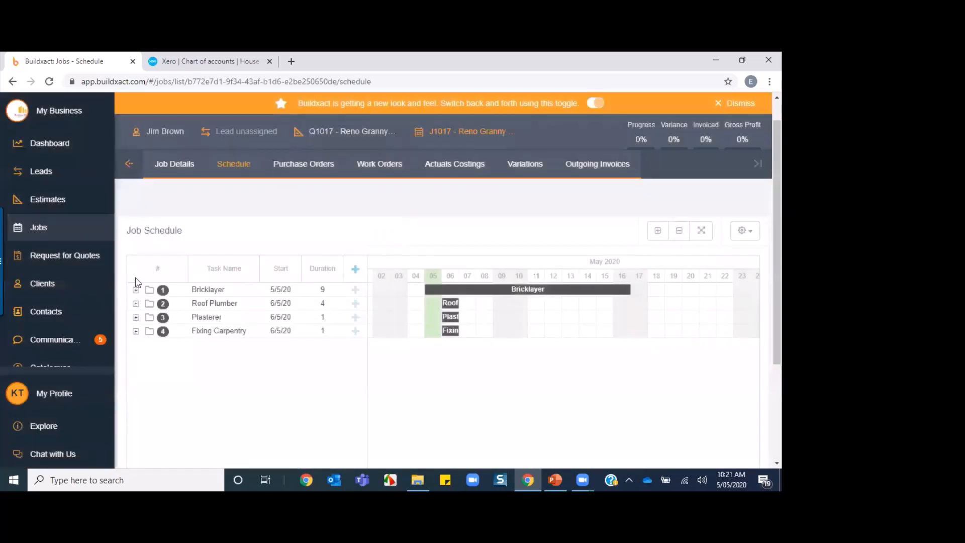
pyautogui.click(657, 230)
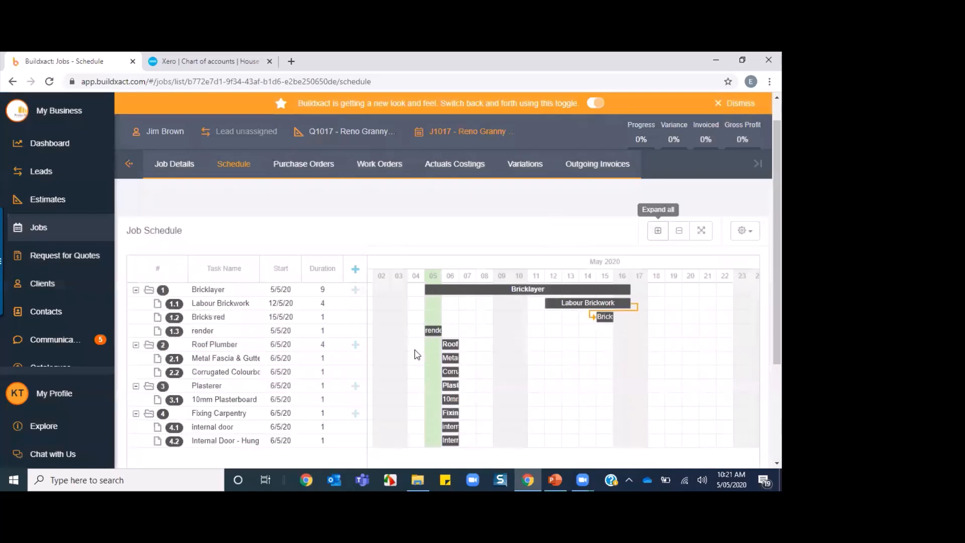
# - Record progress on Labour Brickwork, shorten it to finish on 15 May 2020, and mark it as completed
pyautogui.click(573, 306)
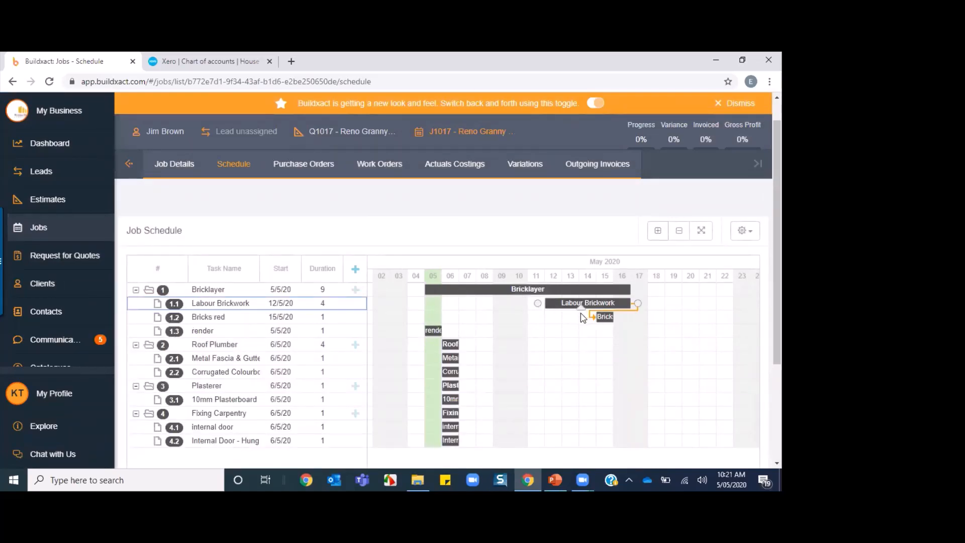
pyautogui.moveTo(581, 313); pyautogui.dragTo(580, 313)
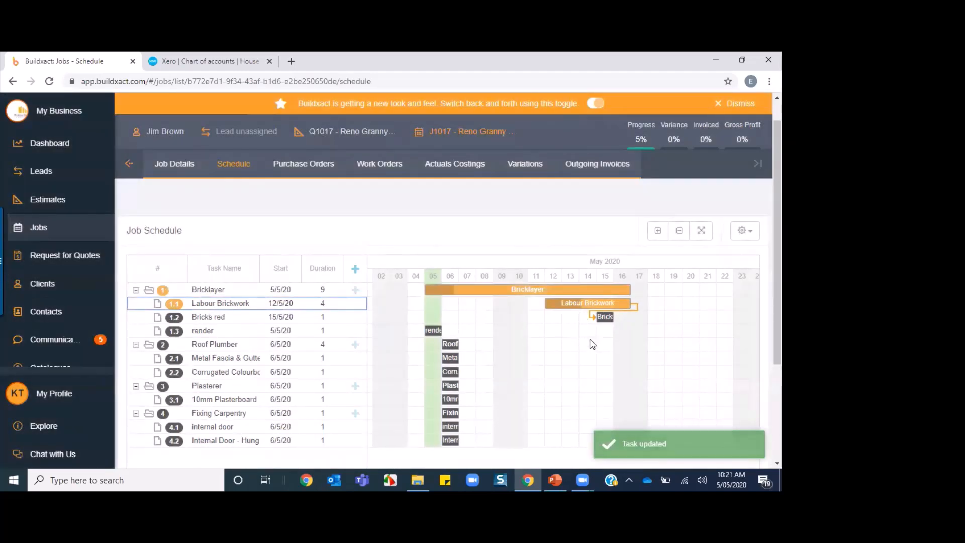
pyautogui.moveTo(633, 330); pyautogui.dragTo(610, 308)
pyautogui.click(602, 303)
pyautogui.click(506, 327)
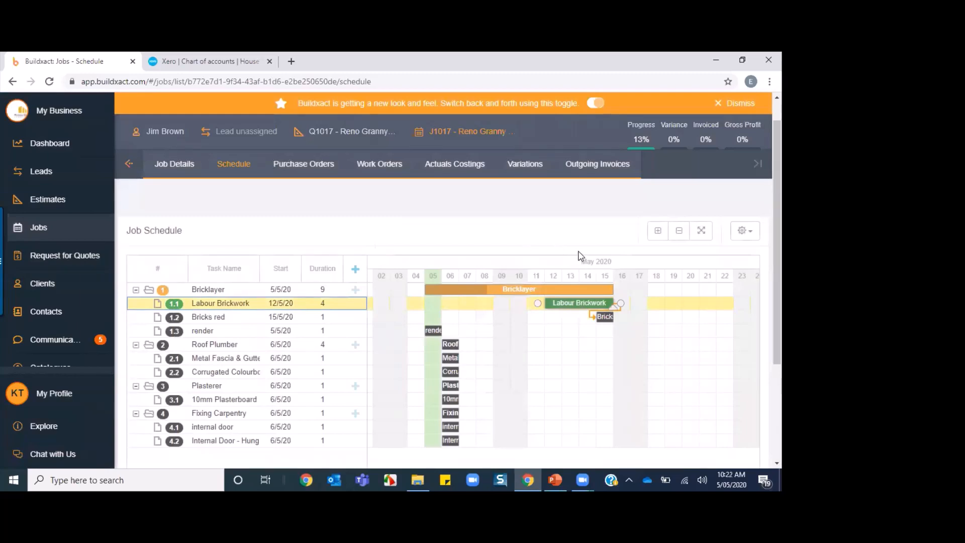
# - Check the Reno Granny Flat job's progress in the jobs list, and review its expanded schedule and schedule options
pyautogui.click(36, 232)
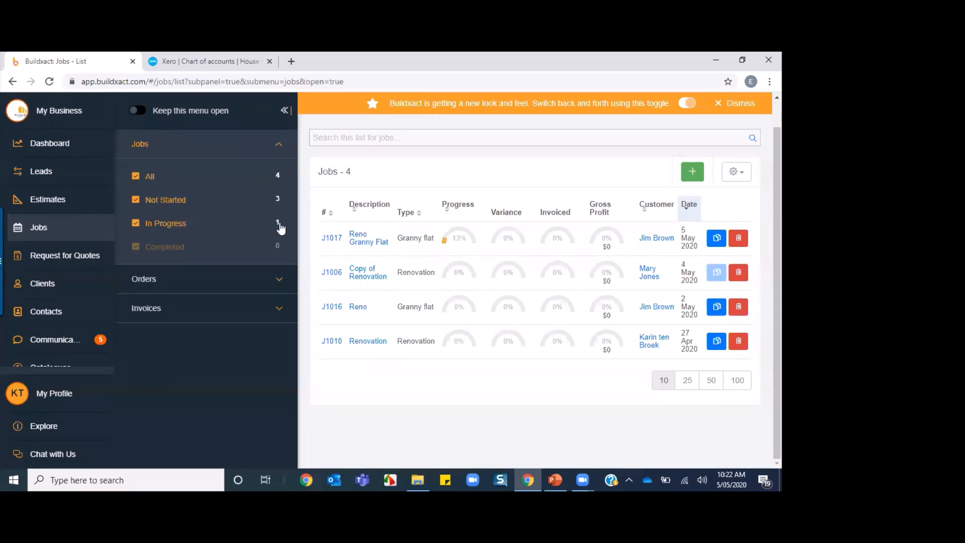
pyautogui.click(361, 241)
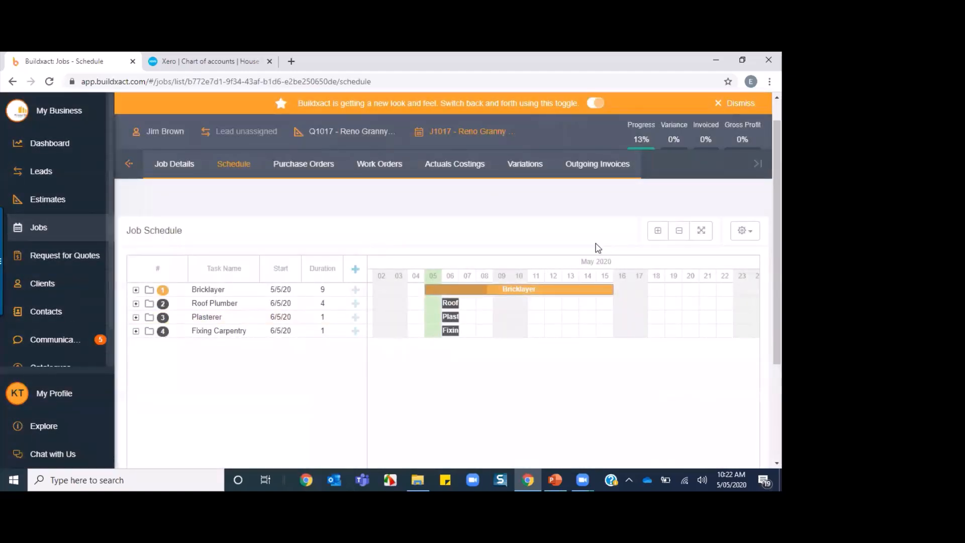
pyautogui.click(656, 232)
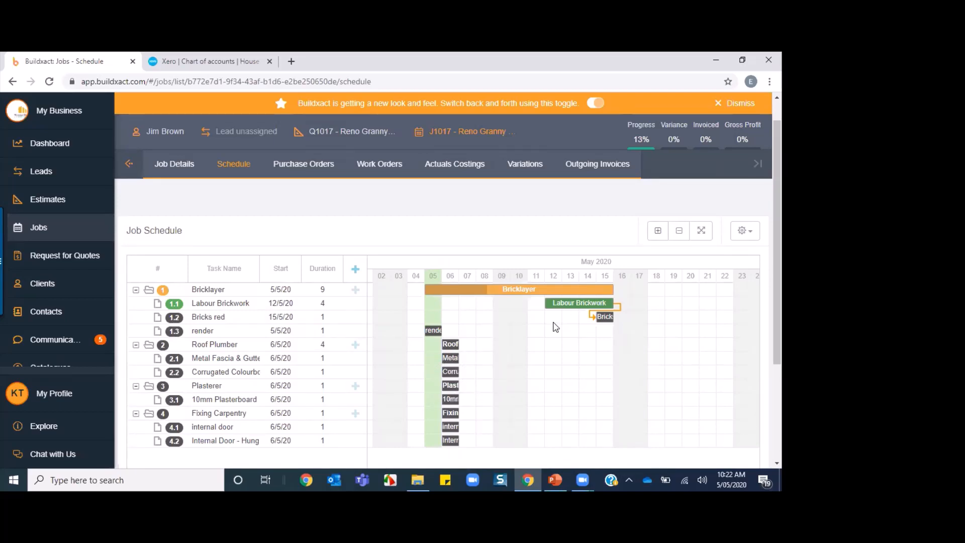
pyautogui.click(744, 233)
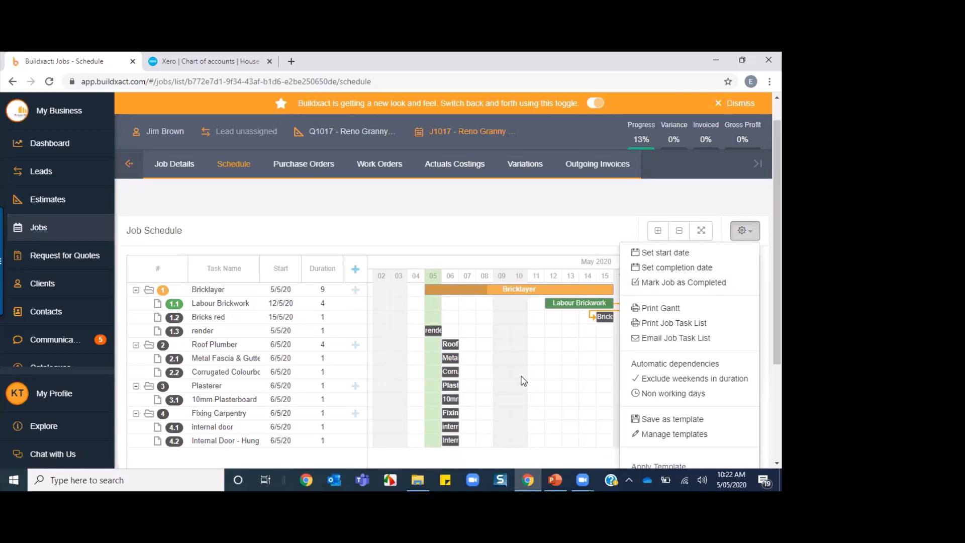
pyautogui.click(571, 372)
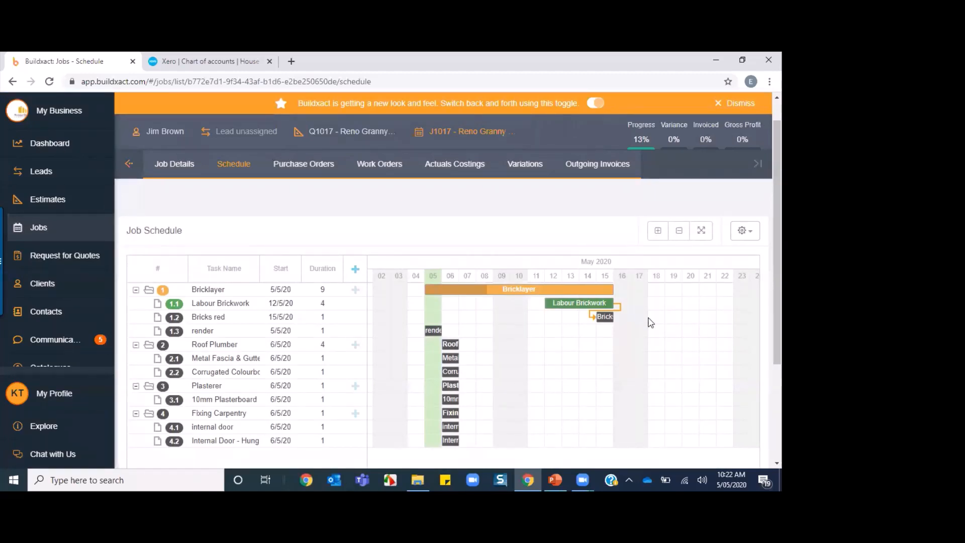
# - Add a top-level task named Framing to the job schedule and save it
pyautogui.scroll(-2, 447, 302)
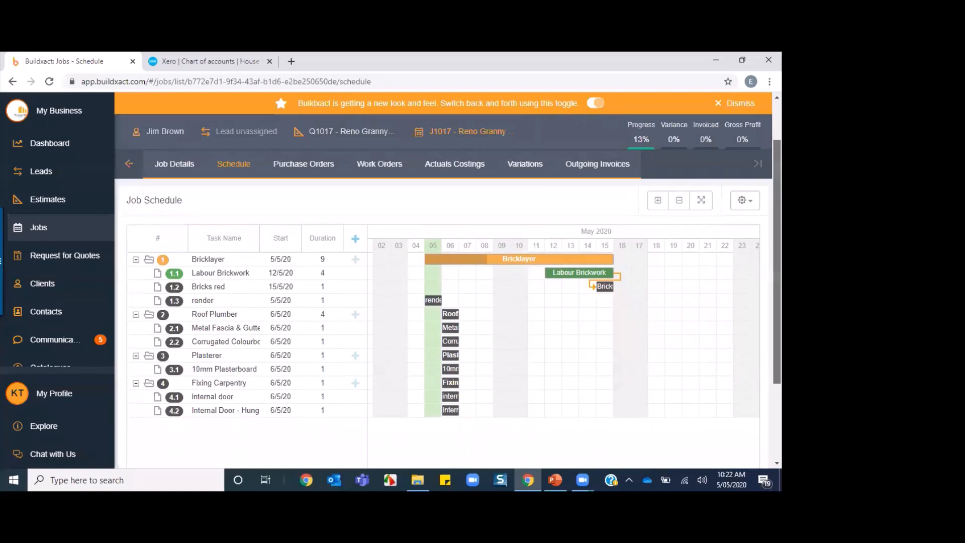
pyautogui.scroll(1, 419, 268)
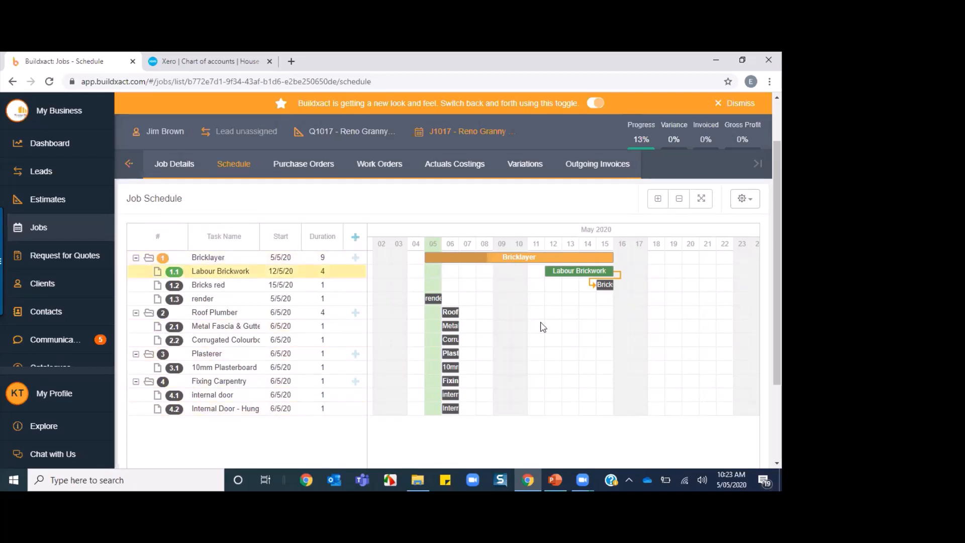
pyautogui.click(355, 238)
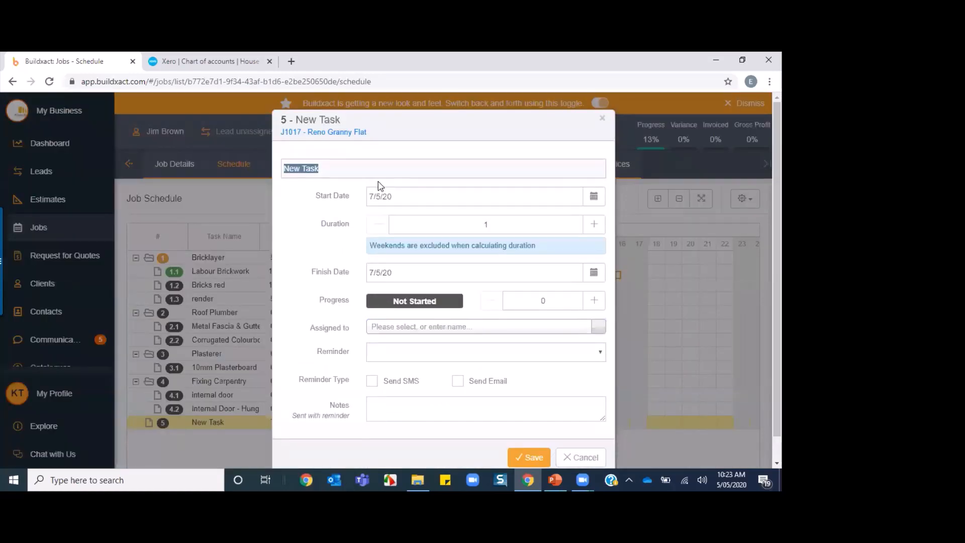
pyautogui.write('Framing')
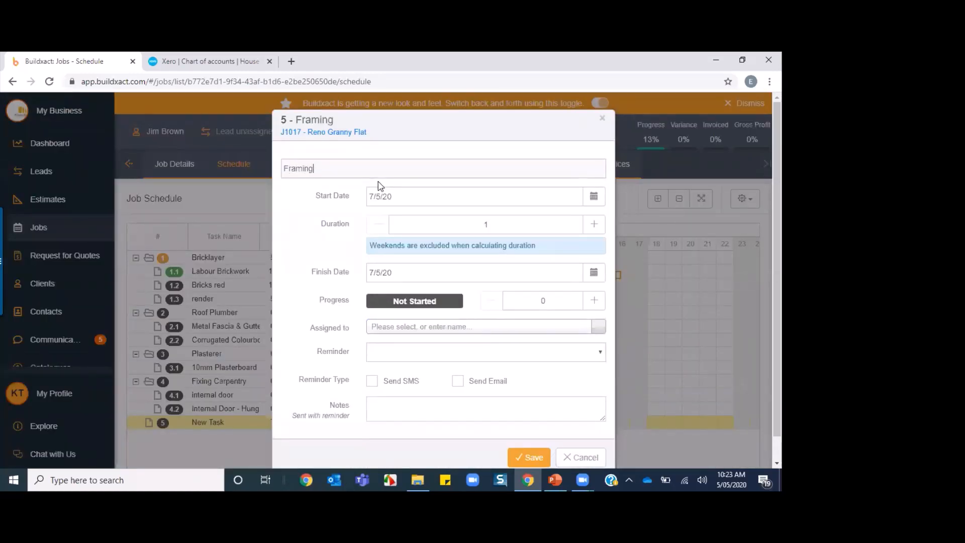
pyautogui.click(528, 457)
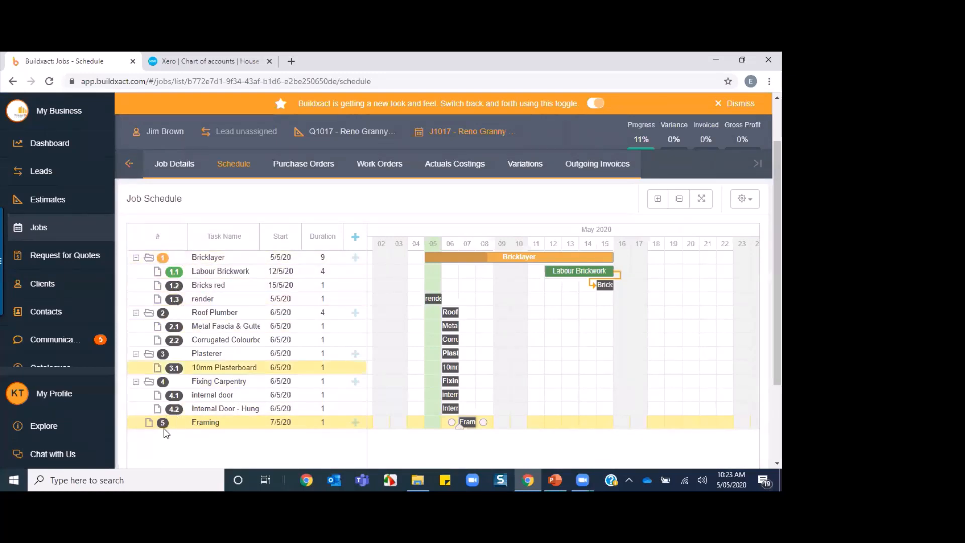
# - Add a sub task named Trusses under the Framing task and save it
pyautogui.click(355, 422)
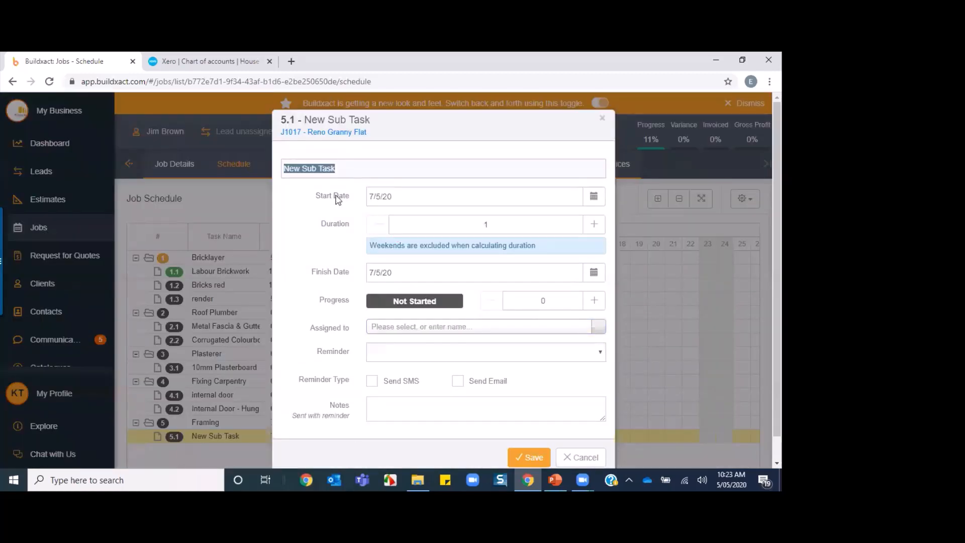
pyautogui.write('Trusses')
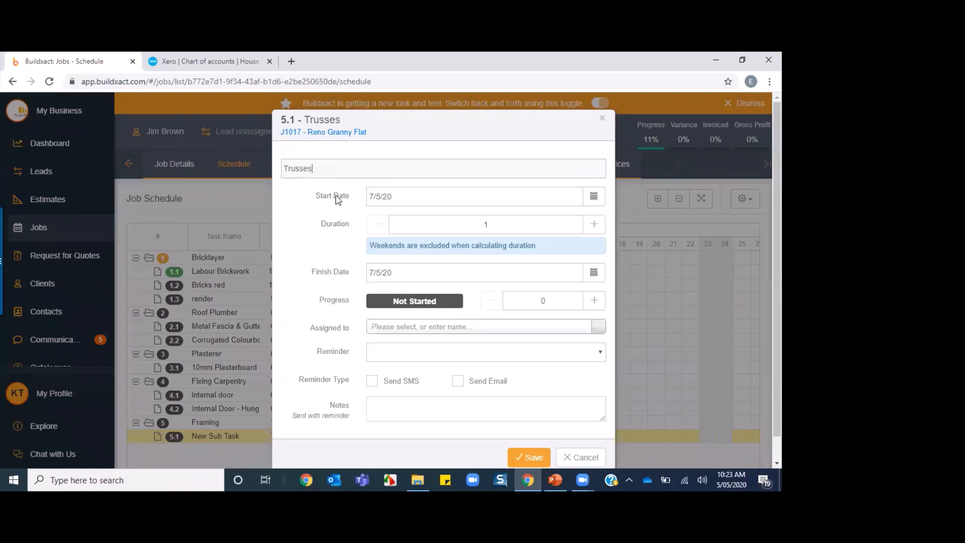
pyautogui.click(531, 456)
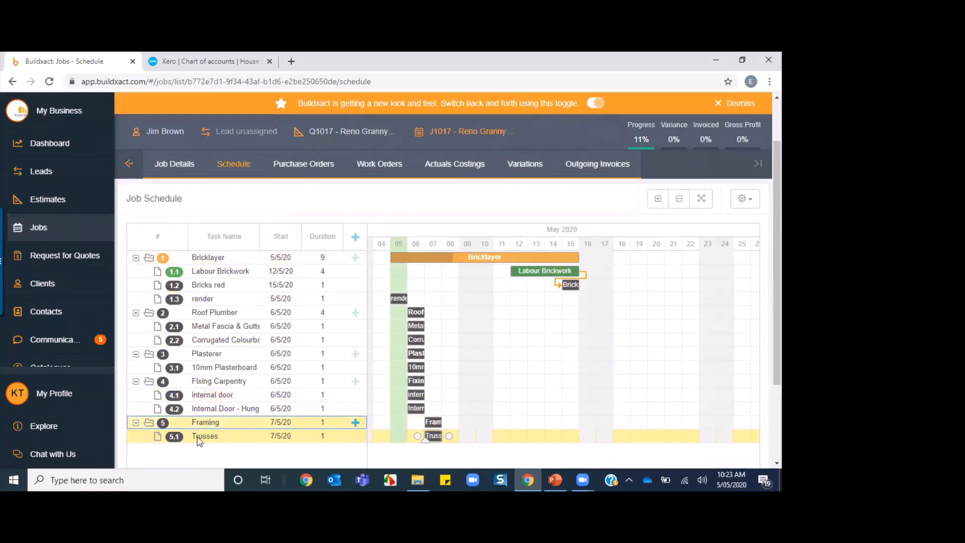
# - Move the Framing group with its Trusses sub task to the start of the schedule, above Bricklayer
pyautogui.moveTo(205, 426); pyautogui.dragTo(216, 262)
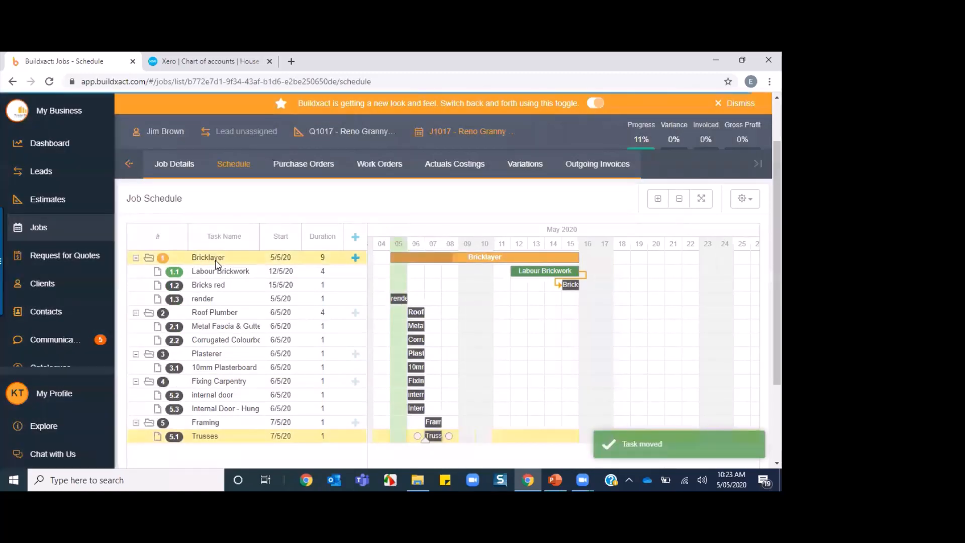
pyautogui.click(218, 422)
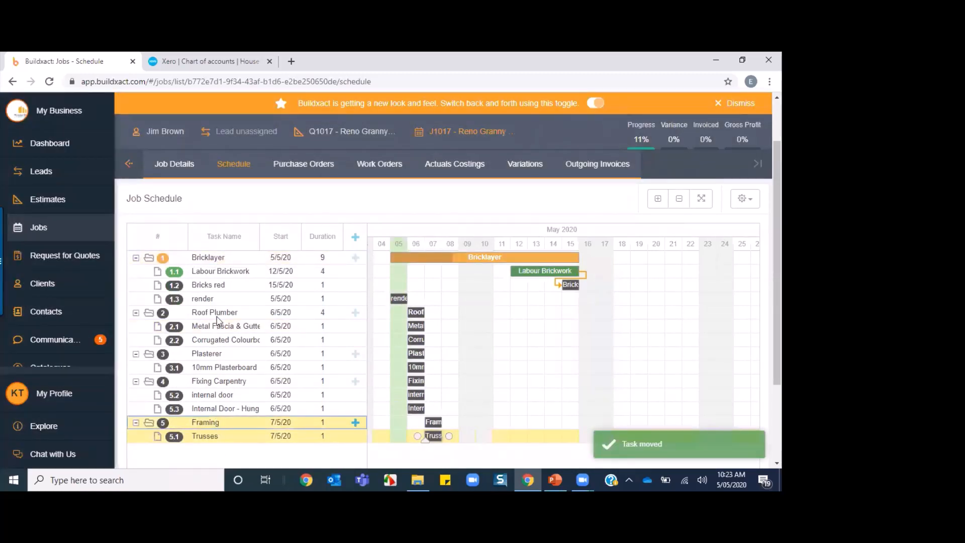
pyautogui.moveTo(194, 427); pyautogui.dragTo(199, 316)
pyautogui.moveTo(200, 276); pyautogui.dragTo(198, 255)
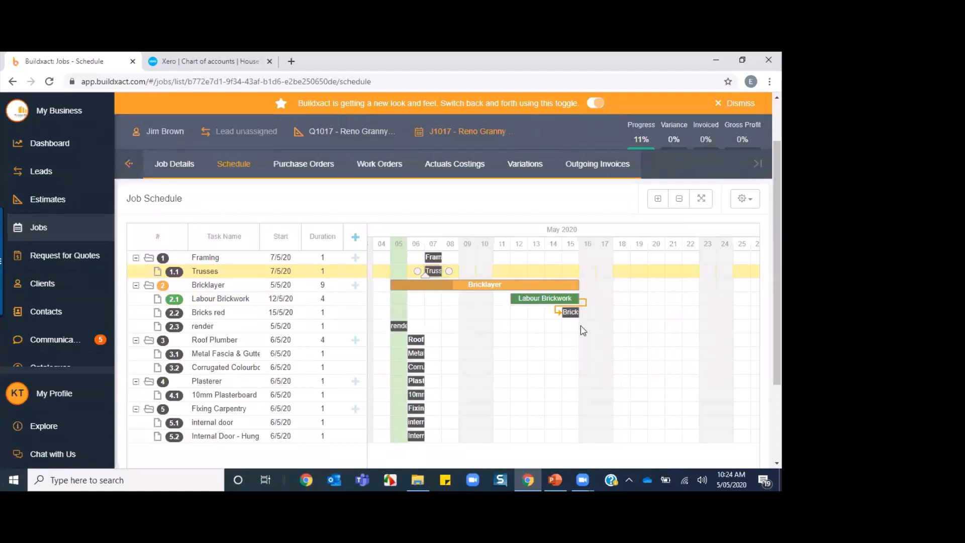
# - Open the Labour Brickwork task for editing and set its duration to 10 days, finishing on 25 May 2020
pyautogui.click(535, 301)
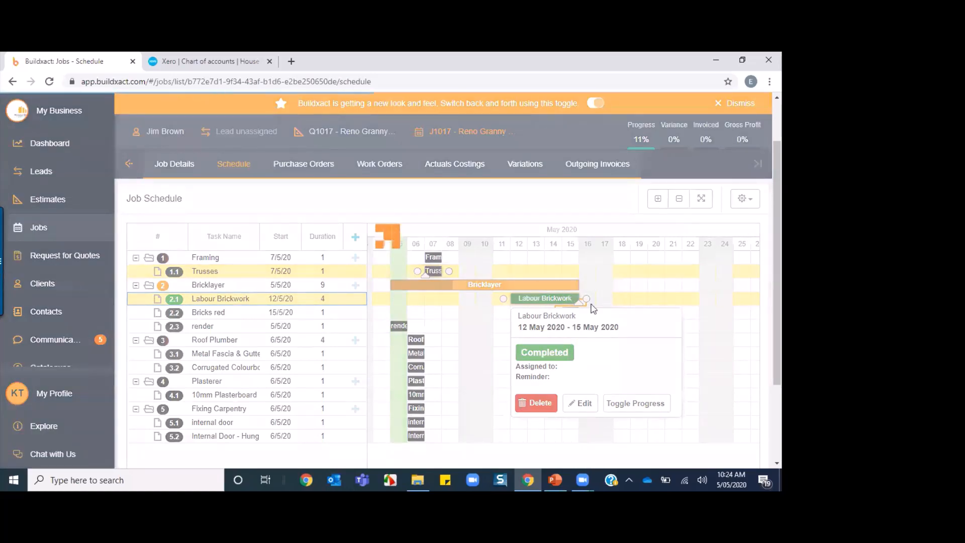
pyautogui.click(580, 405)
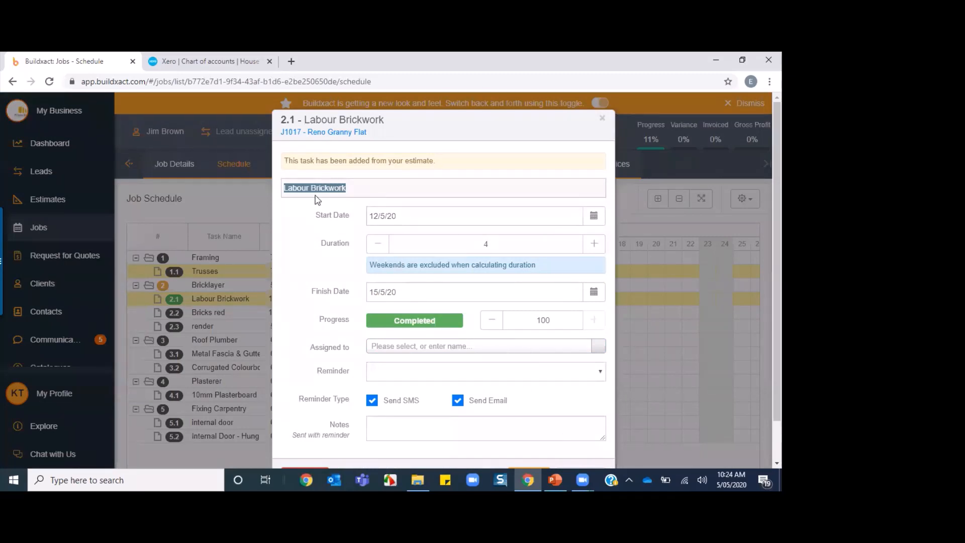
pyautogui.click(416, 216)
pyautogui.click(418, 297)
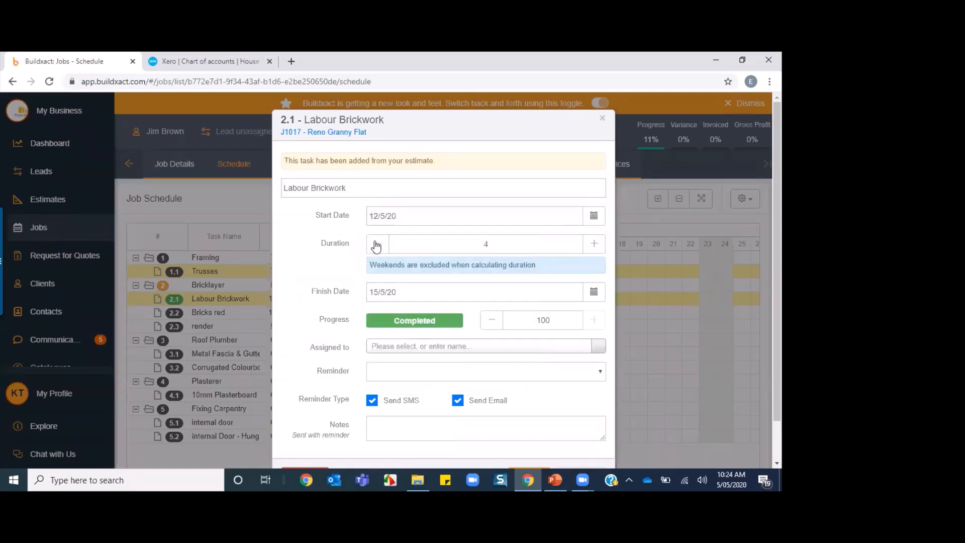
pyautogui.click(593, 245)
pyautogui.click(593, 244)
pyautogui.write('10')
pyautogui.click(407, 292)
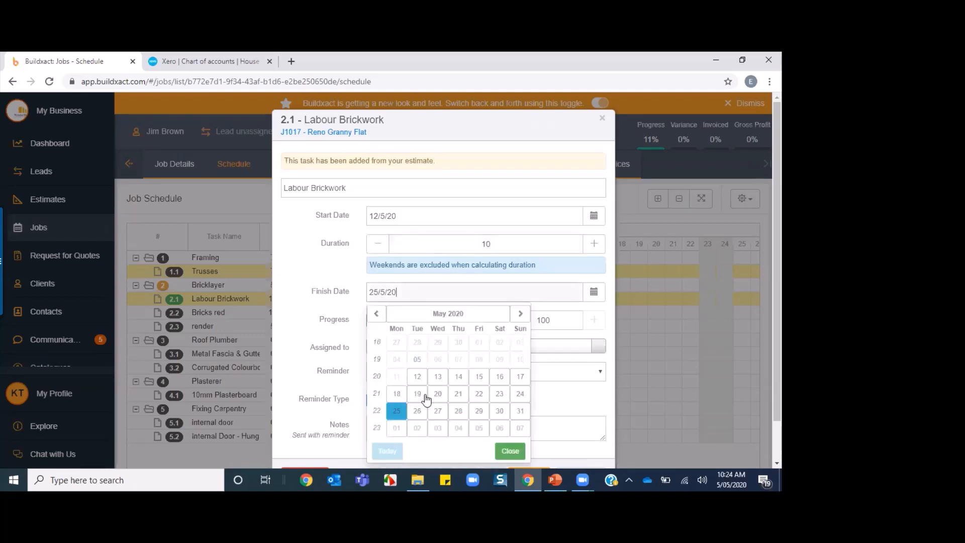
pyautogui.click(396, 411)
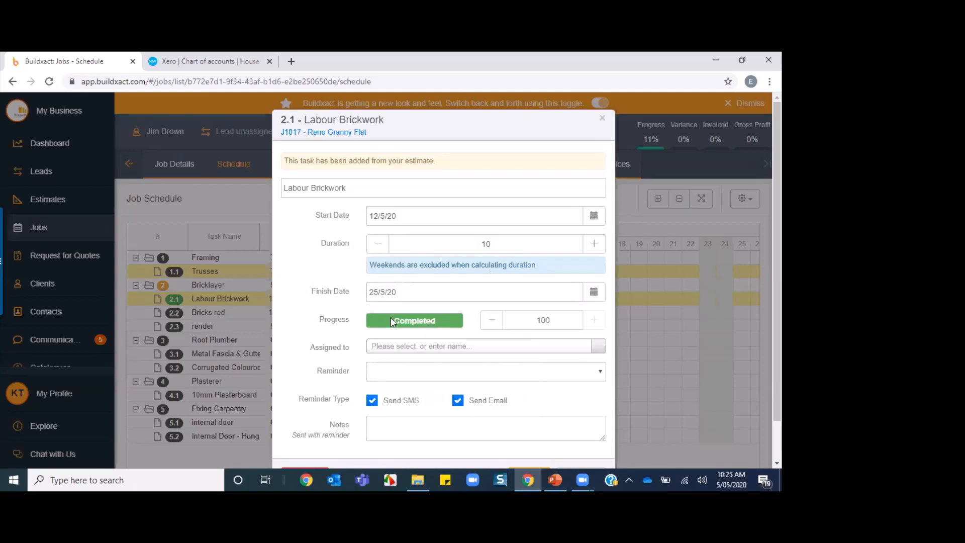
# - Set the Labour Brickwork task's progress to 66%
pyautogui.click(491, 321)
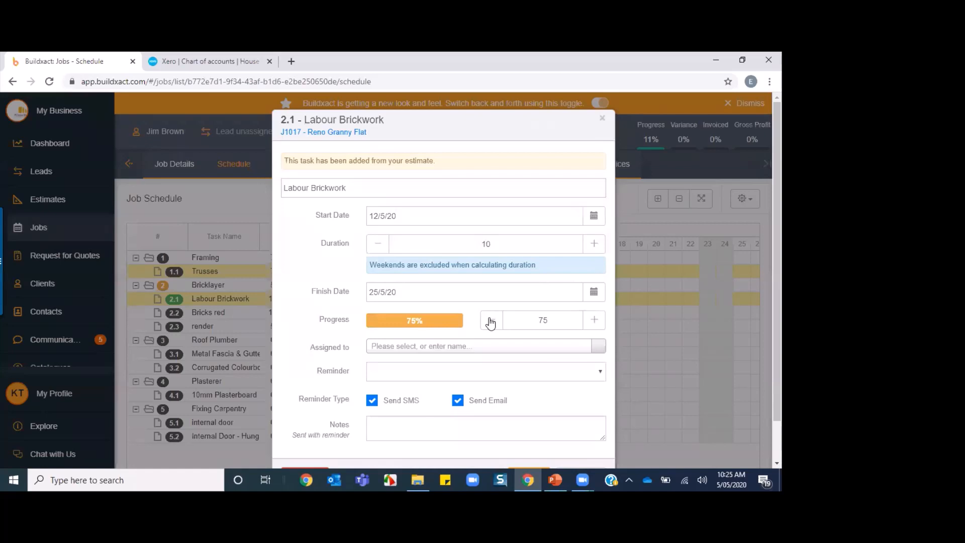
pyautogui.click(491, 320)
pyautogui.moveTo(523, 319); pyautogui.dragTo(566, 311)
pyautogui.write('66')
# - Assign Labour Brickwork to New Contact (Brickin It Bricklayer) with a reminder 1 day before, and save the task
pyautogui.click(386, 346)
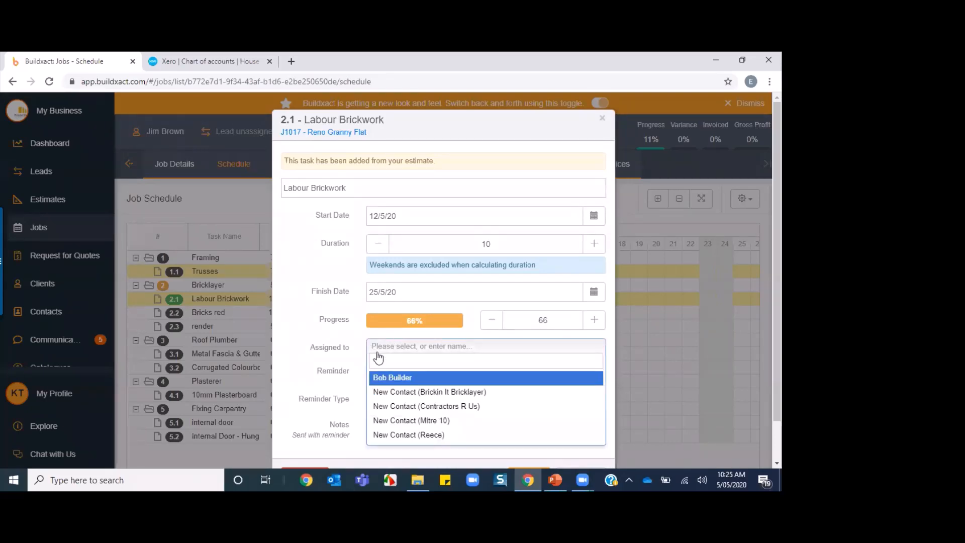
pyautogui.click(410, 393)
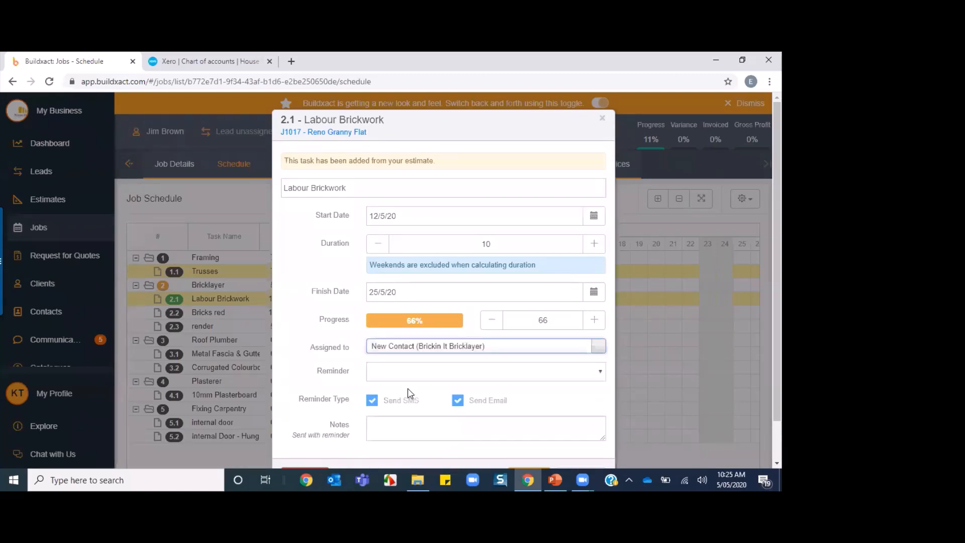
pyautogui.click(393, 374)
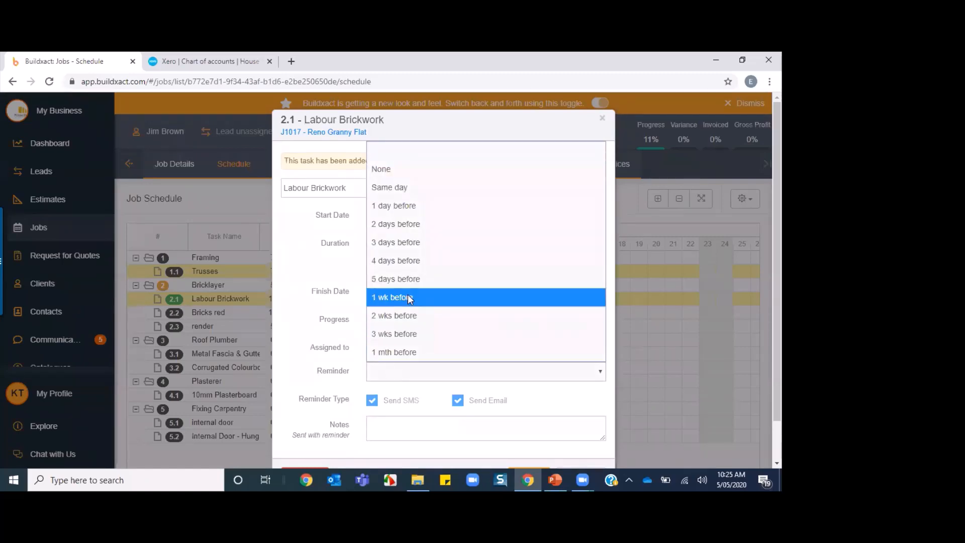
pyautogui.click(415, 207)
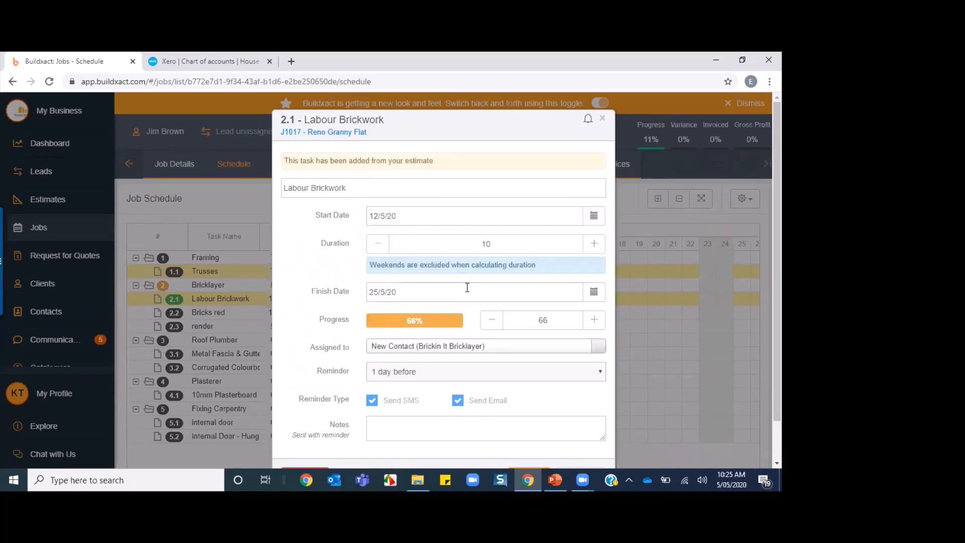
pyautogui.moveTo(409, 396)
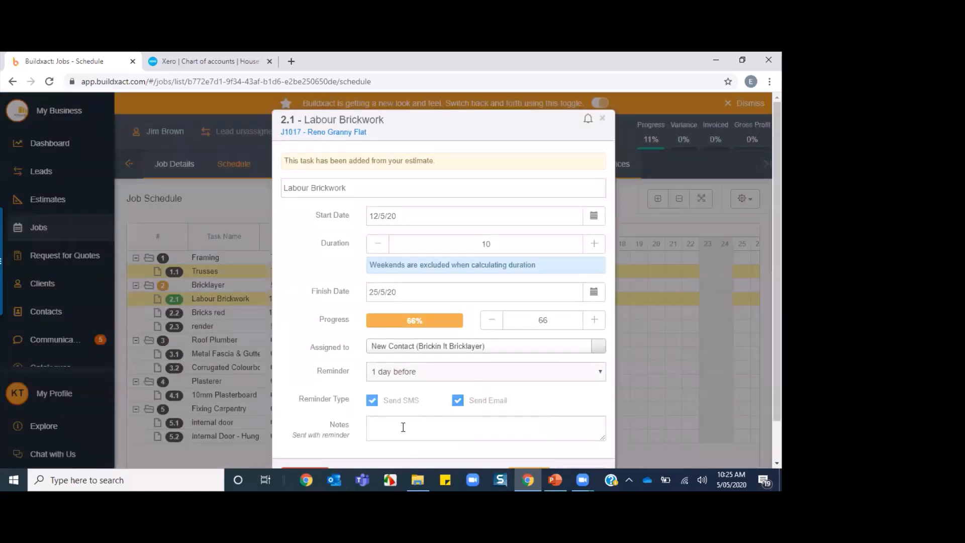
pyautogui.click(403, 426)
pyautogui.scroll(-1, 426, 369)
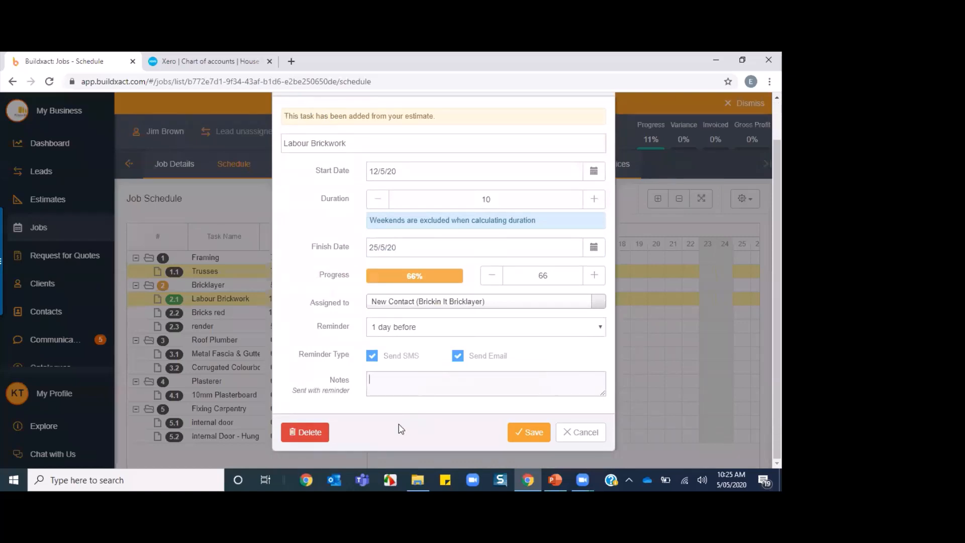
pyautogui.click(529, 432)
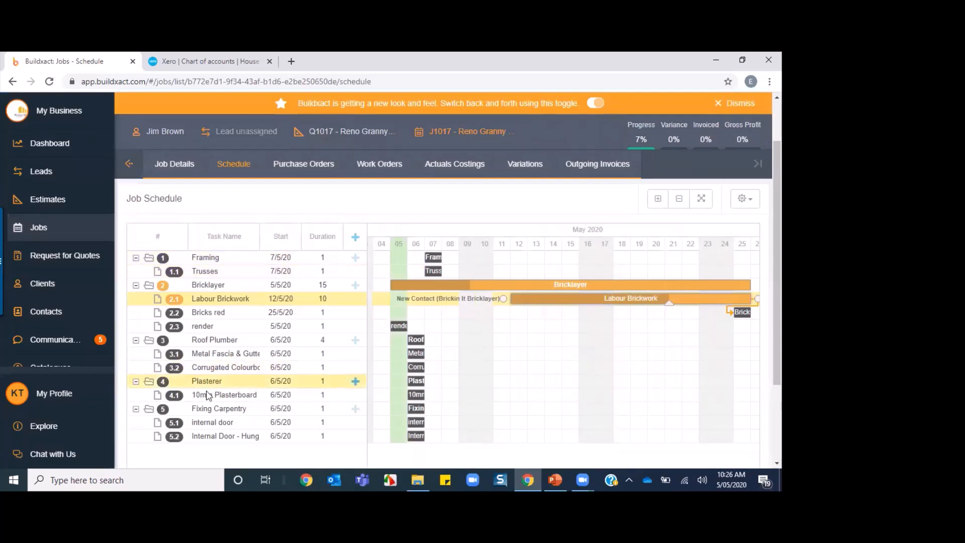
# - Save the job schedule as a template named "granny flat"
pyautogui.click(744, 199)
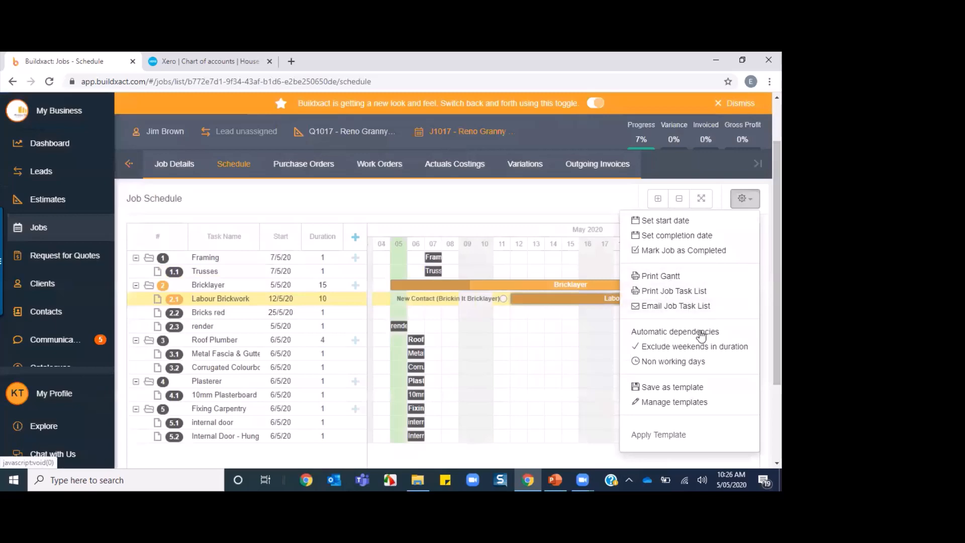
pyautogui.click(664, 387)
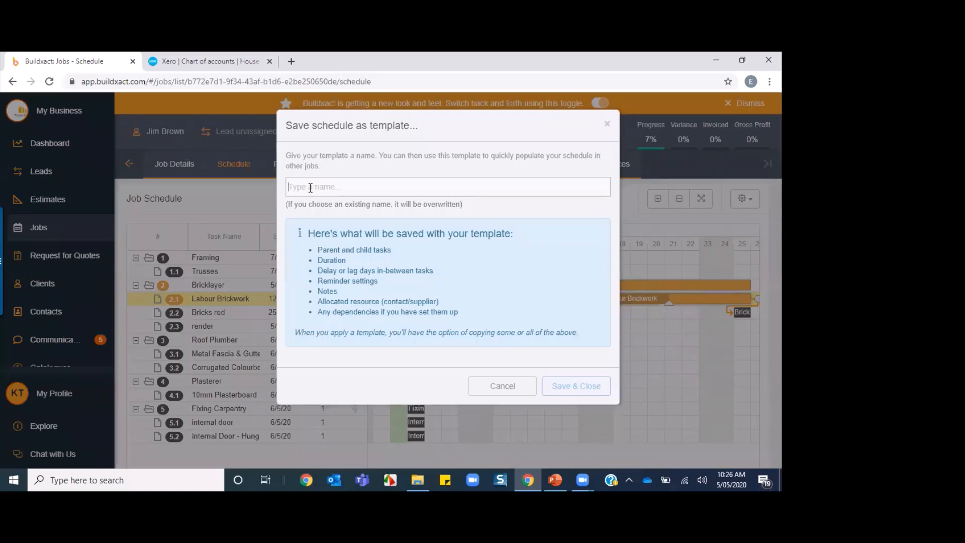
pyautogui.write('granny flat')
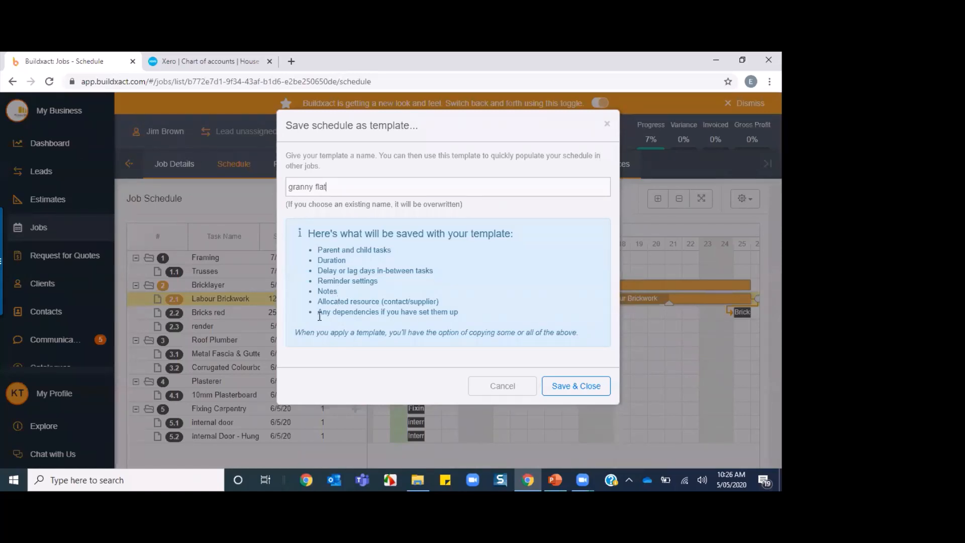
pyautogui.click(565, 386)
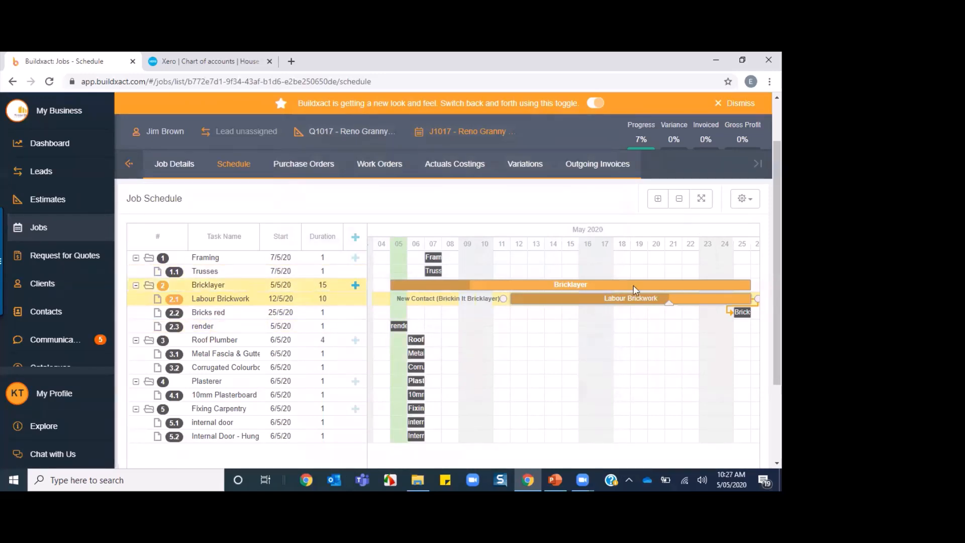
# - Apply the granny flat schedule template after the existing tasks, with 7 May 2020 as start date and all template options included
pyautogui.click(744, 199)
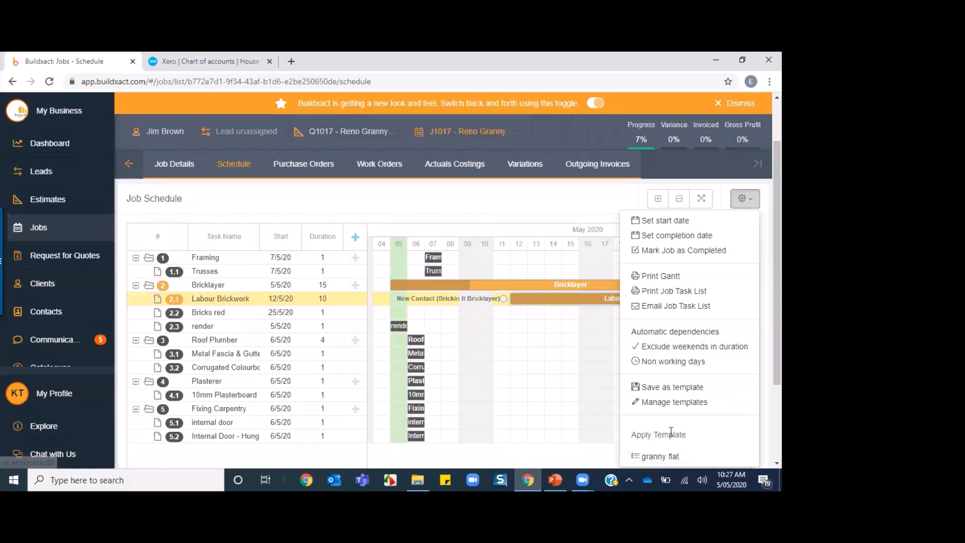
pyautogui.scroll(-1, 776, 397)
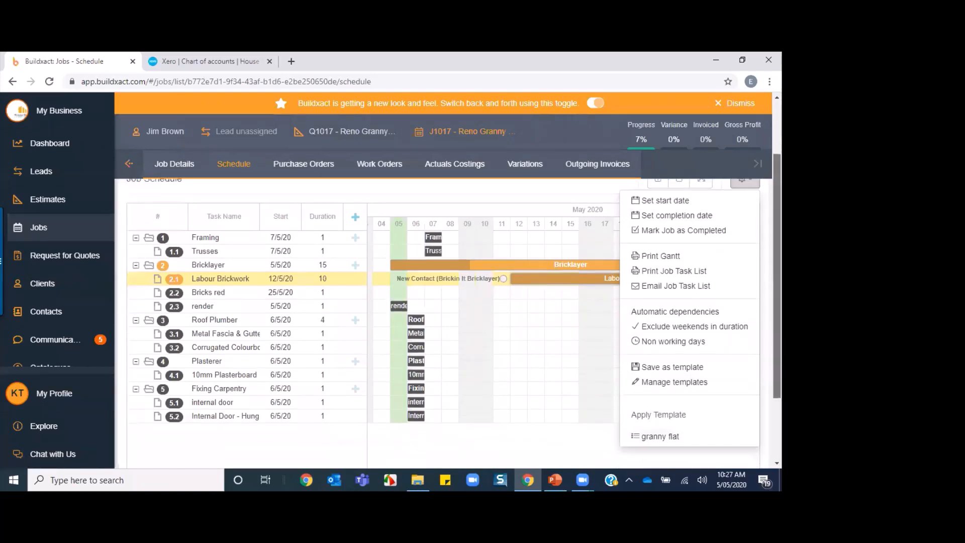
pyautogui.click(658, 436)
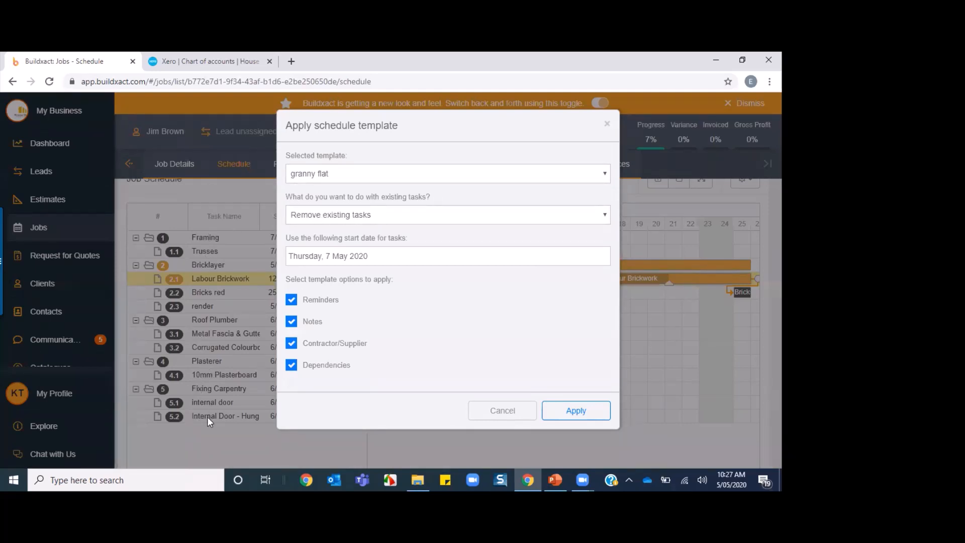
pyautogui.click(347, 215)
pyautogui.click(337, 251)
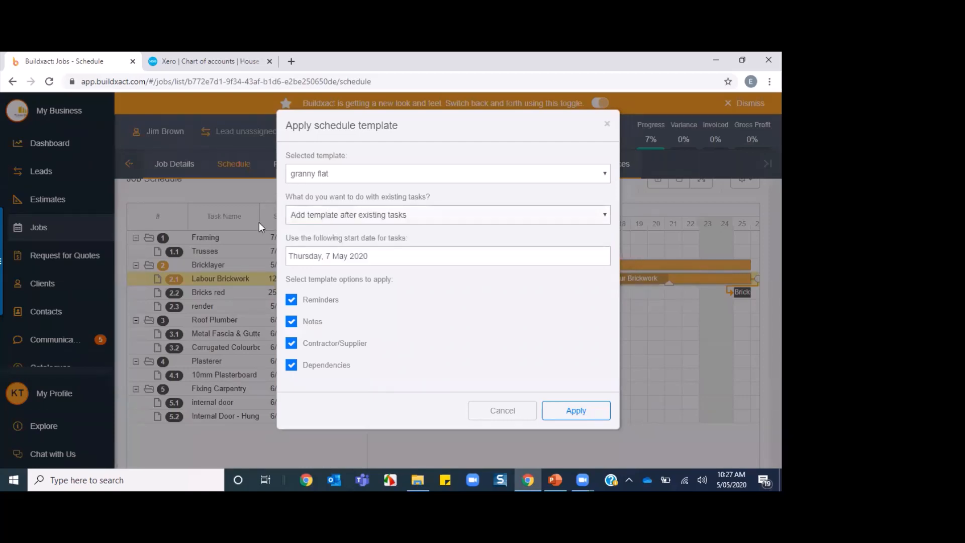
pyautogui.click(324, 256)
pyautogui.click(576, 410)
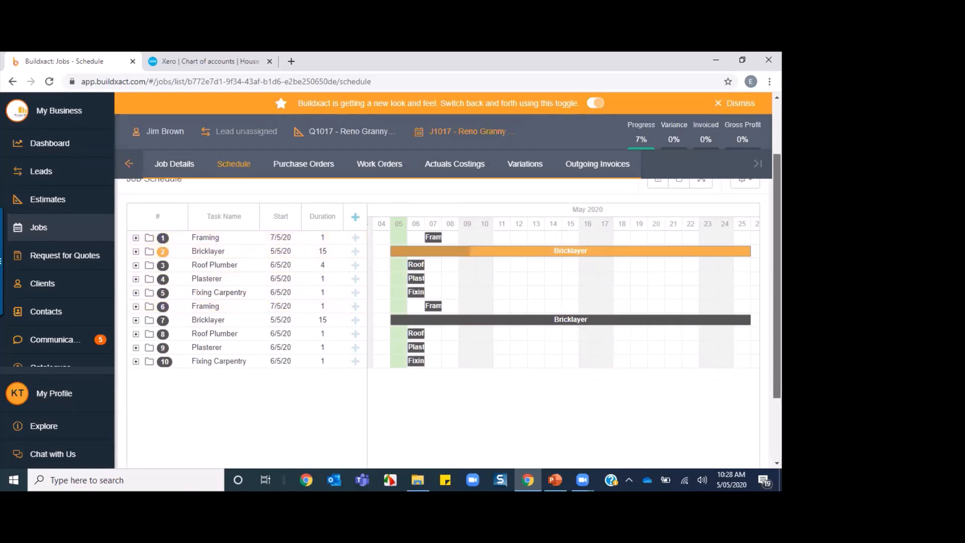
# - Expand all task groups and review the schedule including the tasks added from the template
pyautogui.scroll(1, 686, 238)
pyautogui.click(657, 209)
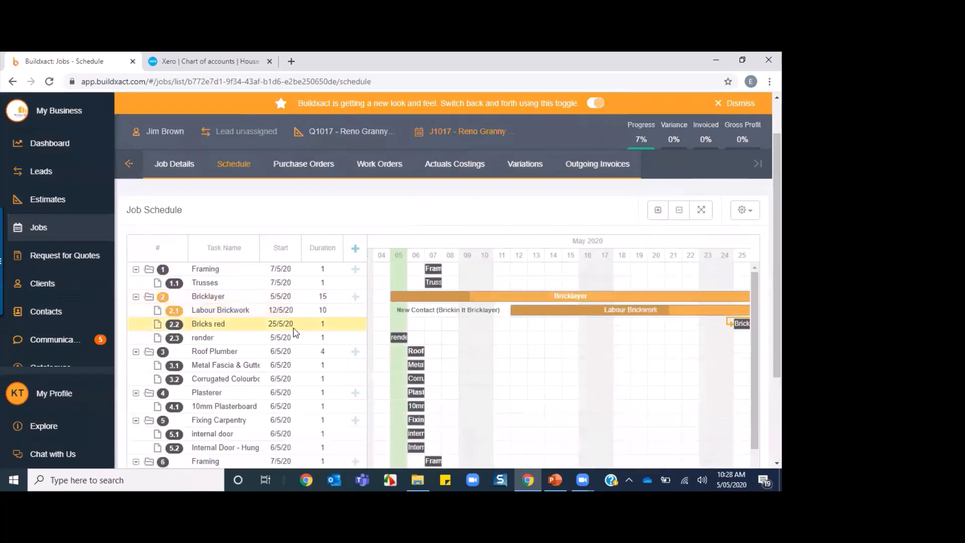
pyautogui.scroll(-5, 321, 321)
pyautogui.scroll(4, 296, 332)
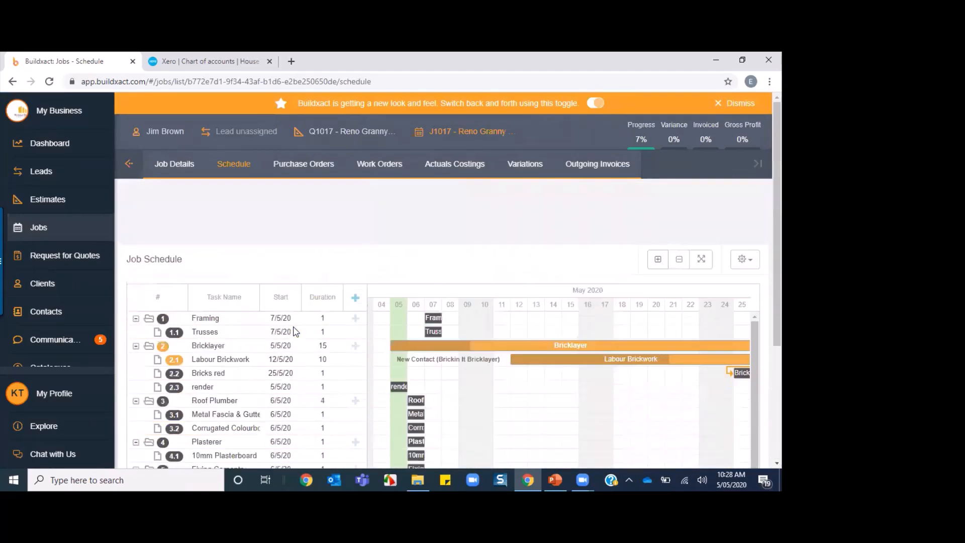
# - Export the job's Gantt schedule in PDF format and download the generated file
pyautogui.scroll(-5, 296, 331)
pyautogui.scroll(3, 291, 349)
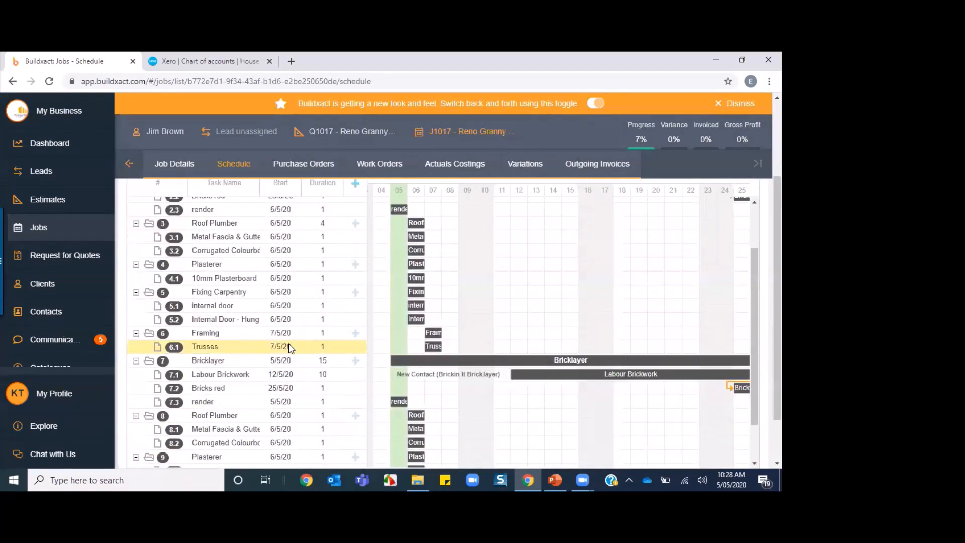
pyautogui.scroll(1, 280, 275)
pyautogui.scroll(1, 748, 250)
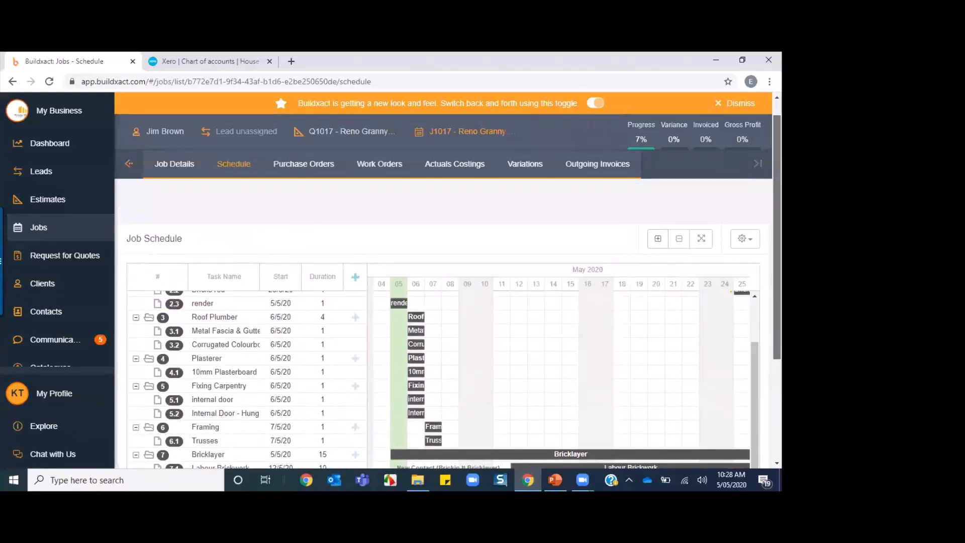
pyautogui.click(744, 240)
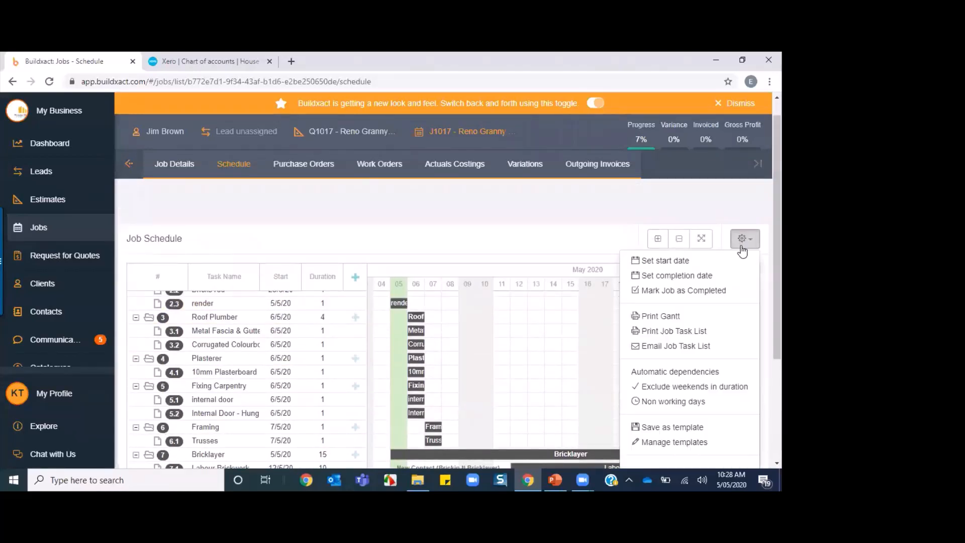
pyautogui.click(666, 317)
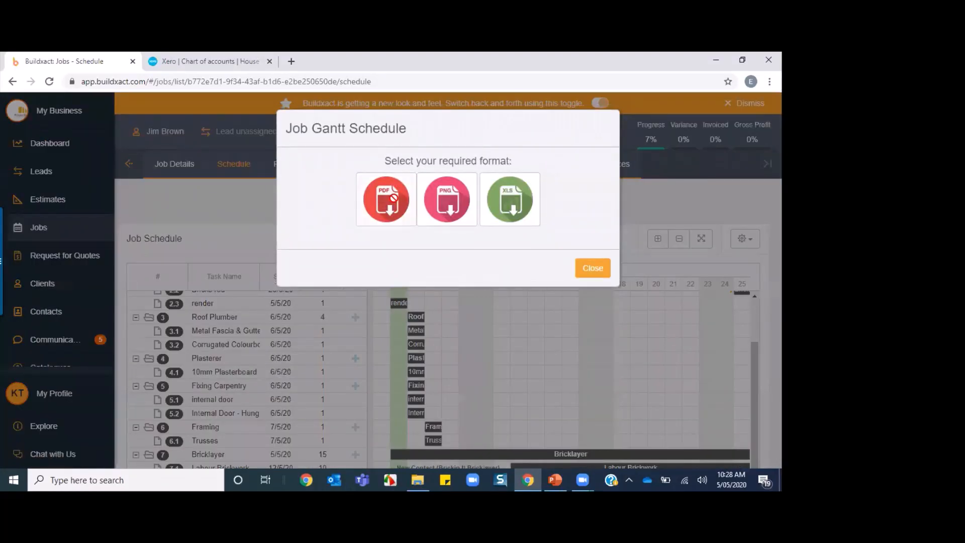
pyautogui.click(392, 198)
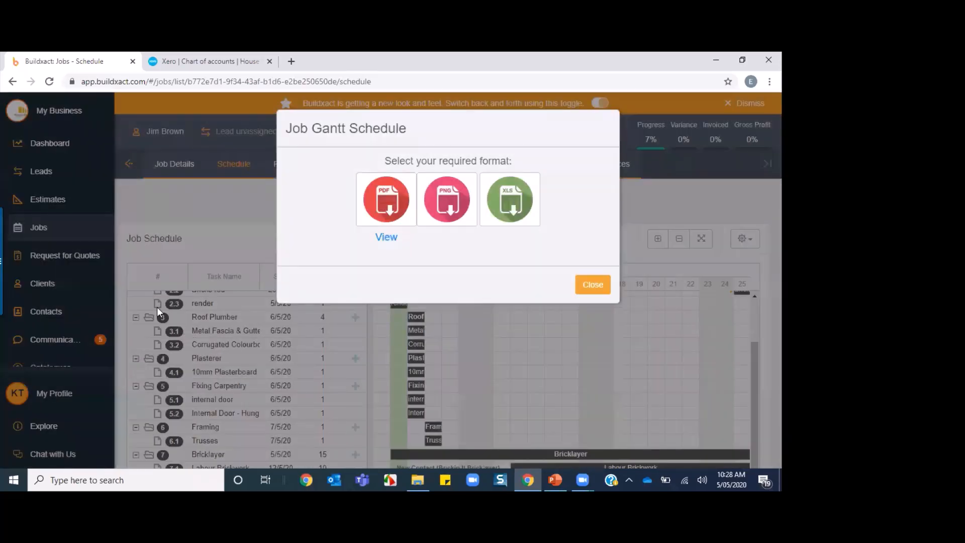
pyautogui.click(386, 237)
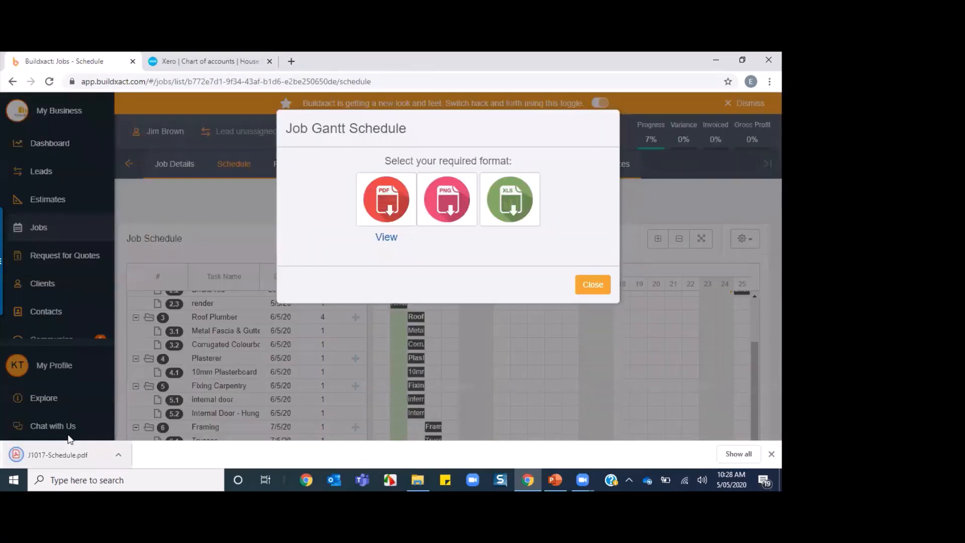
# - Open the downloaded J1017-Schedule.pdf, look over the whole Gantt chart, and close it
pyautogui.click(70, 442)
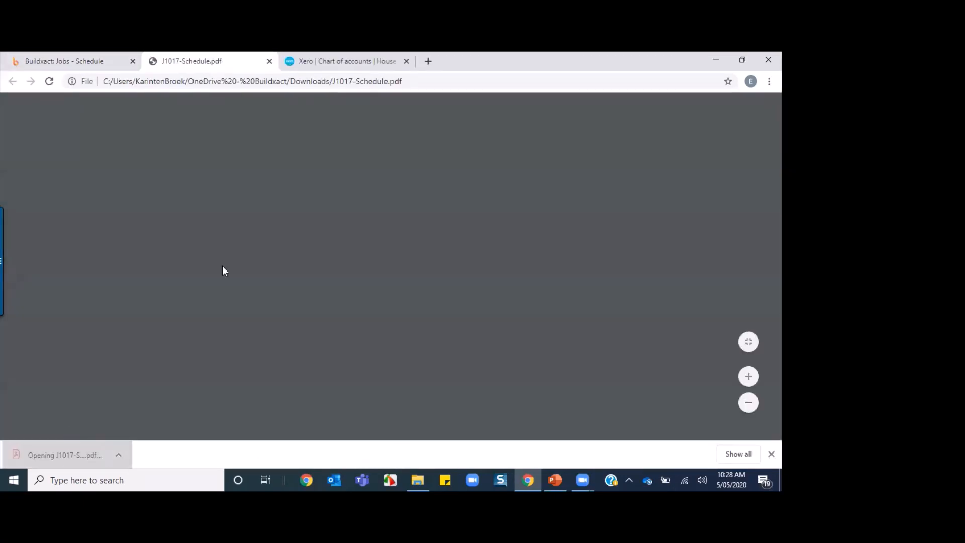
pyautogui.scroll(-3, 294, 291)
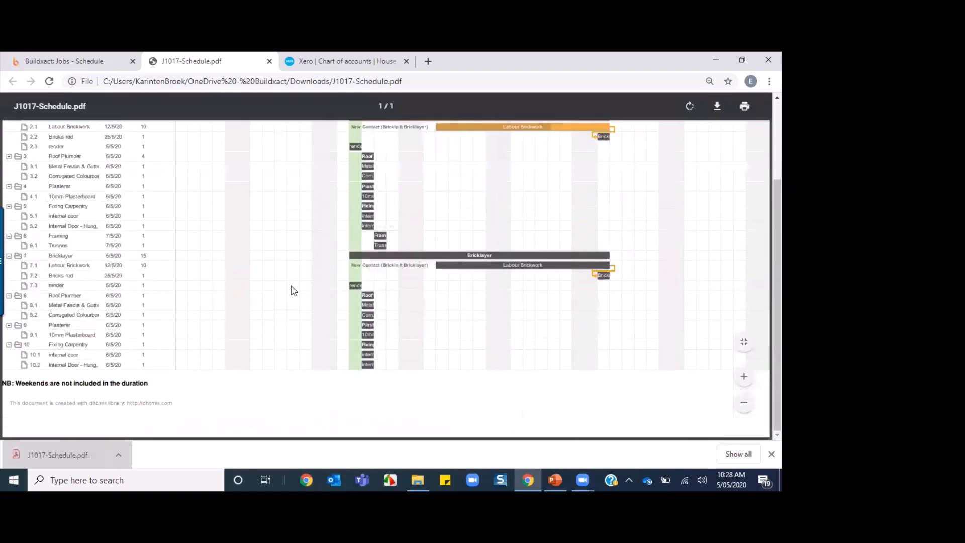
pyautogui.scroll(3, 312, 233)
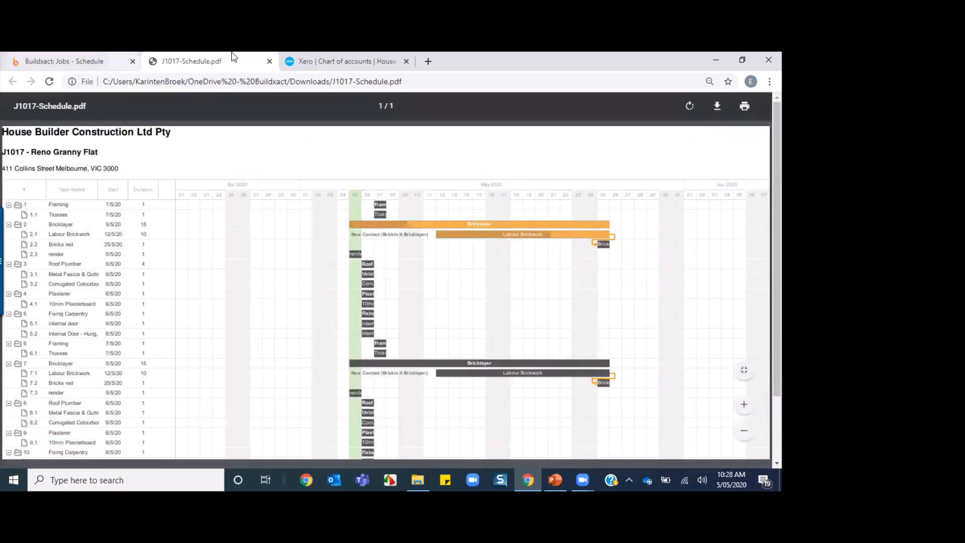
pyautogui.click(269, 61)
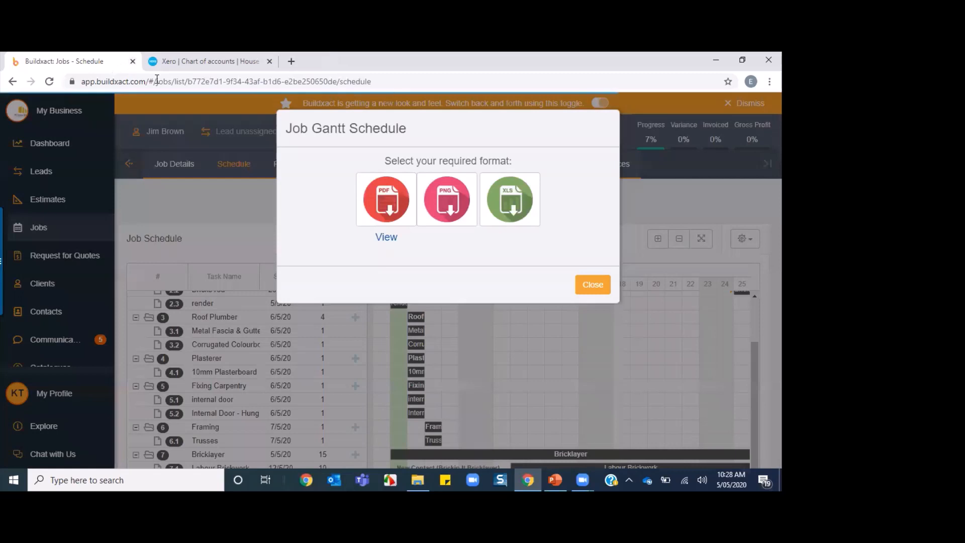
# - Generate the job task list in PDF format and open it for viewing
pyautogui.click(743, 239)
pyautogui.click(744, 239)
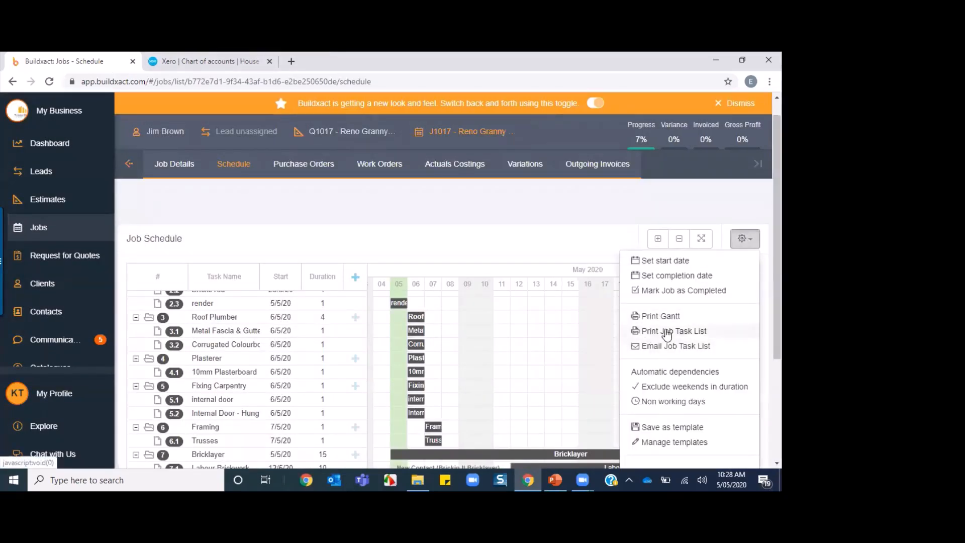
pyautogui.click(666, 332)
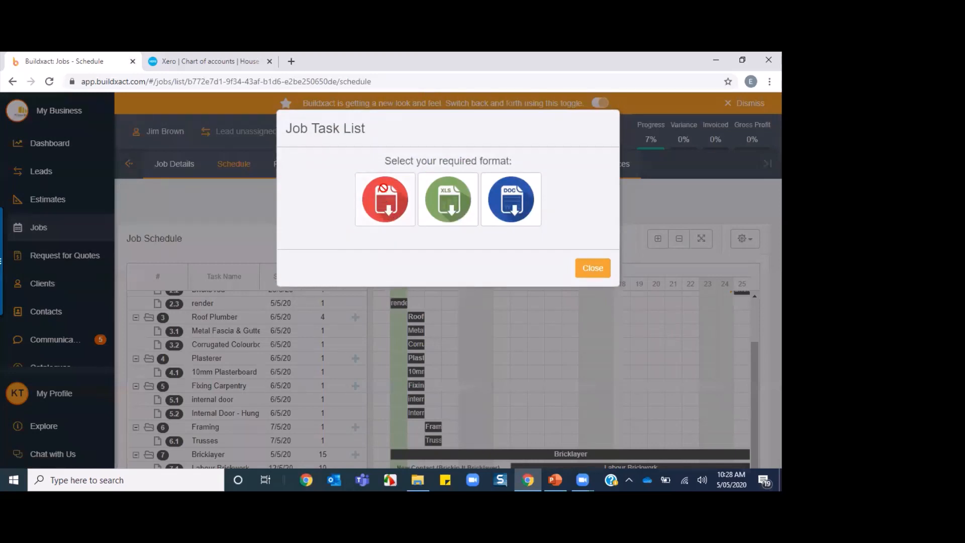
pyautogui.click(386, 242)
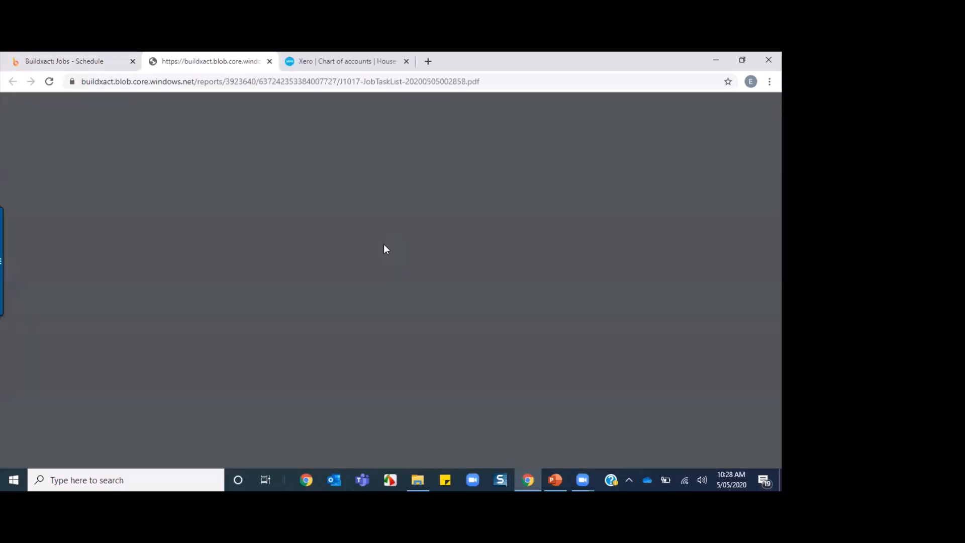
# - Review the task list's progress, start and end dates and allocated contacts, and close the document
pyautogui.scroll(-2, 486, 328)
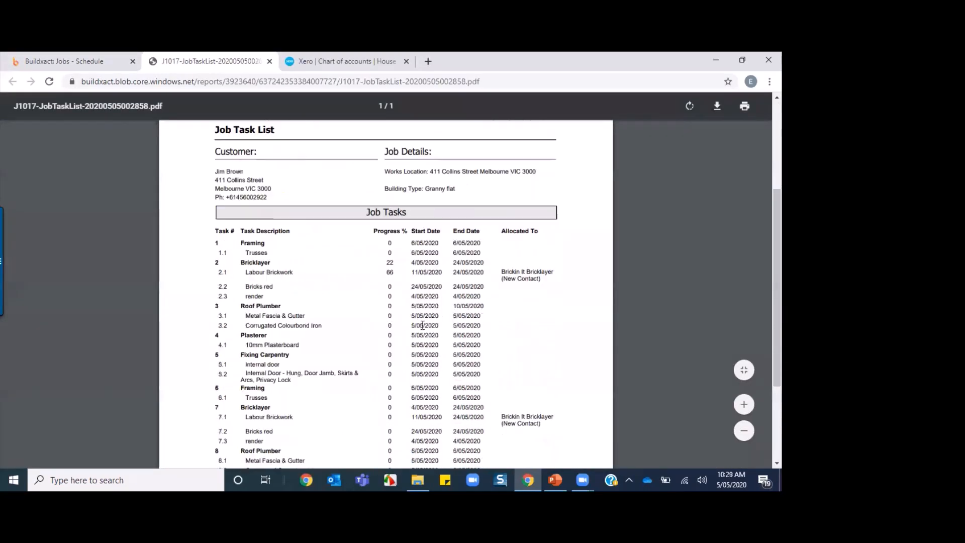
pyautogui.scroll(-1, 407, 224)
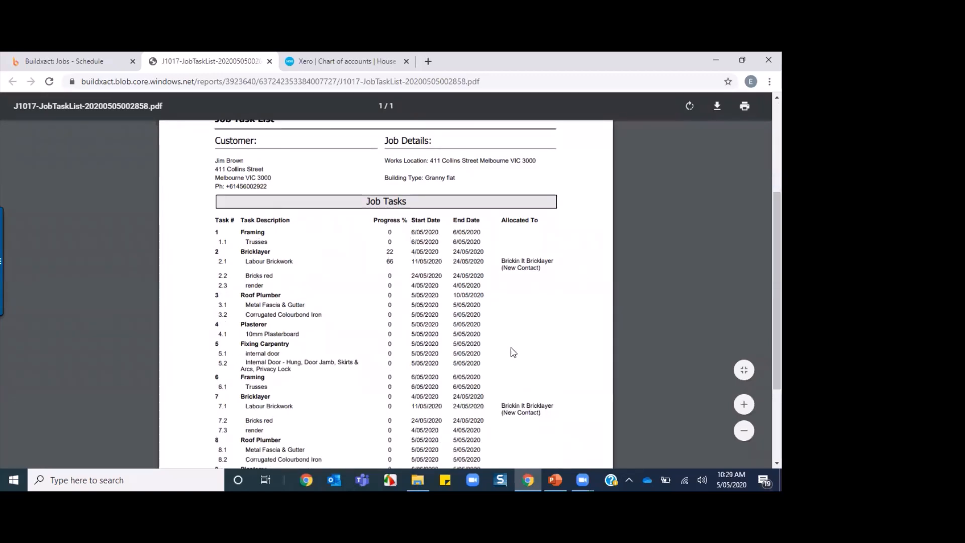
pyautogui.scroll(-3, 512, 354)
pyautogui.scroll(6, 512, 354)
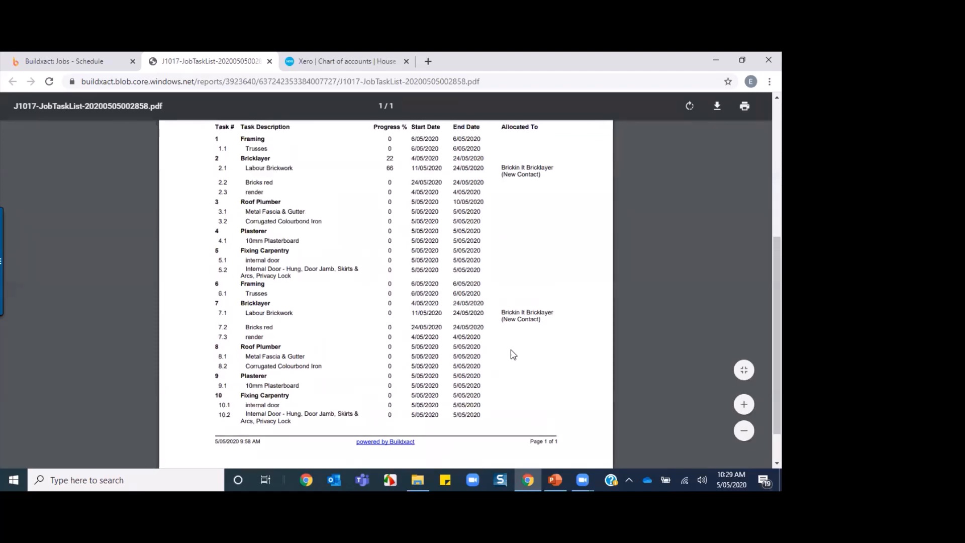
pyautogui.click(269, 61)
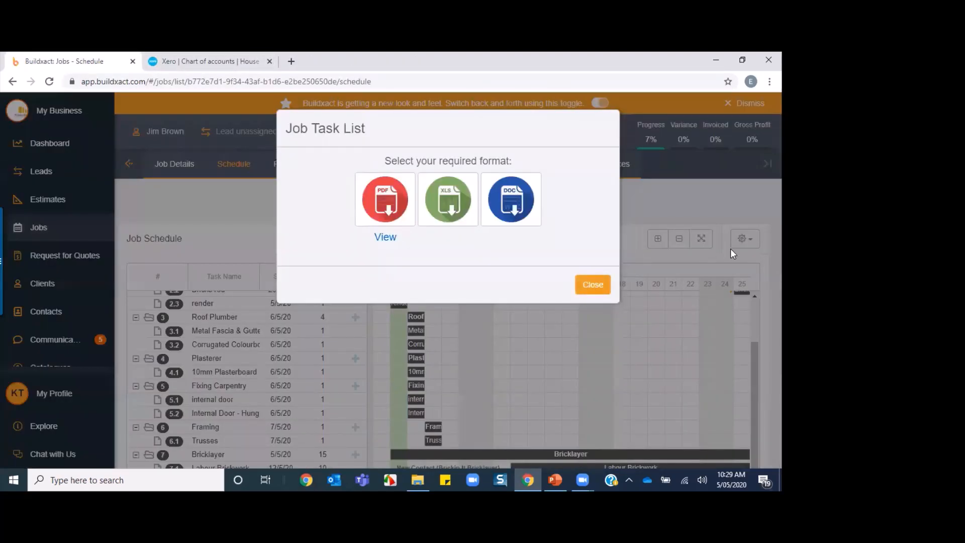
pyautogui.click(743, 239)
pyautogui.click(744, 238)
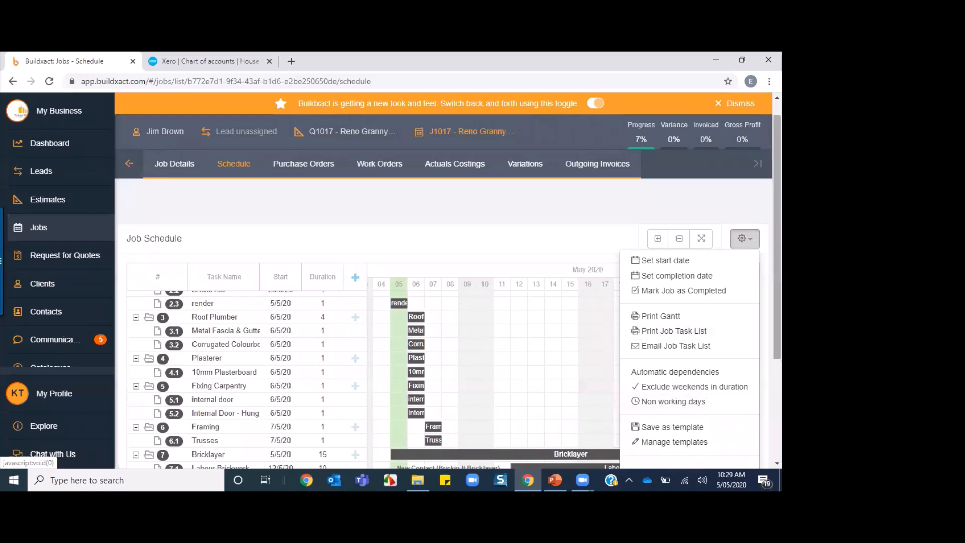
pyautogui.scroll(-2, 776, 251)
pyautogui.scroll(2, 578, 262)
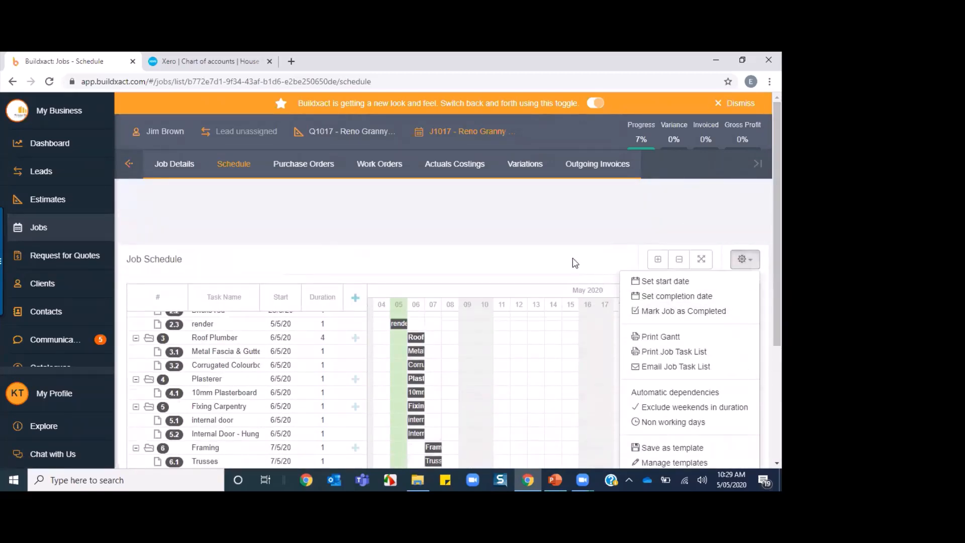
pyautogui.click(575, 262)
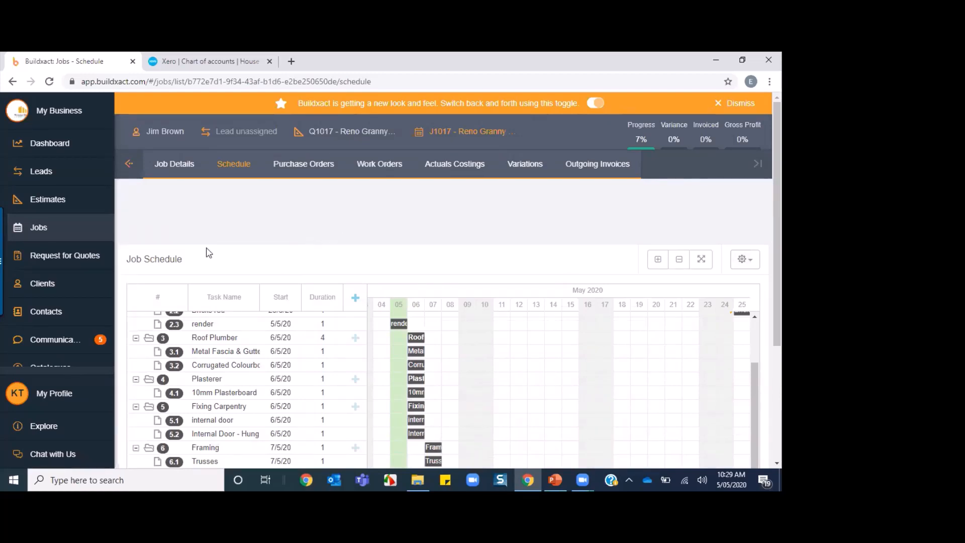
# - Compare the job's Purchase Orders and Work Orders pages, including the explanation of what work orders are for
pyautogui.click(309, 165)
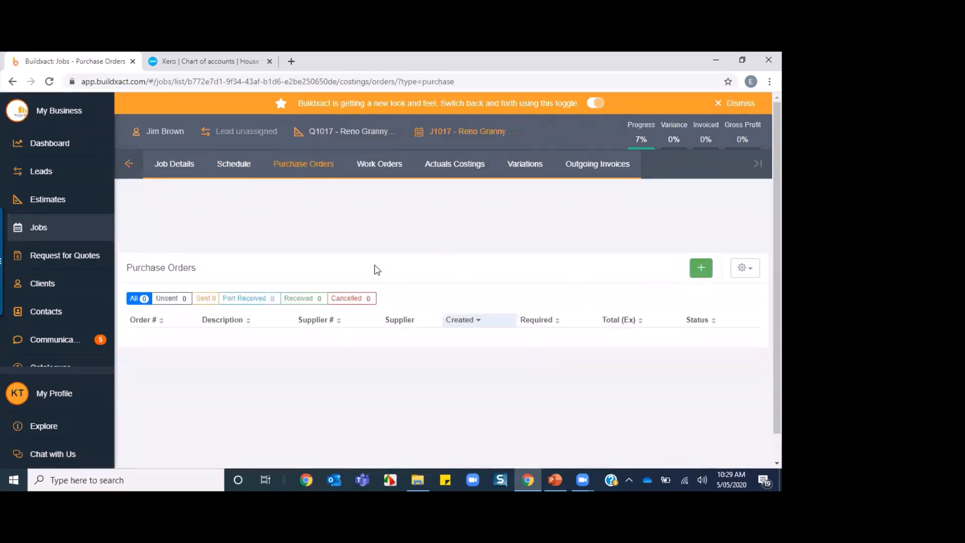
pyautogui.click(378, 167)
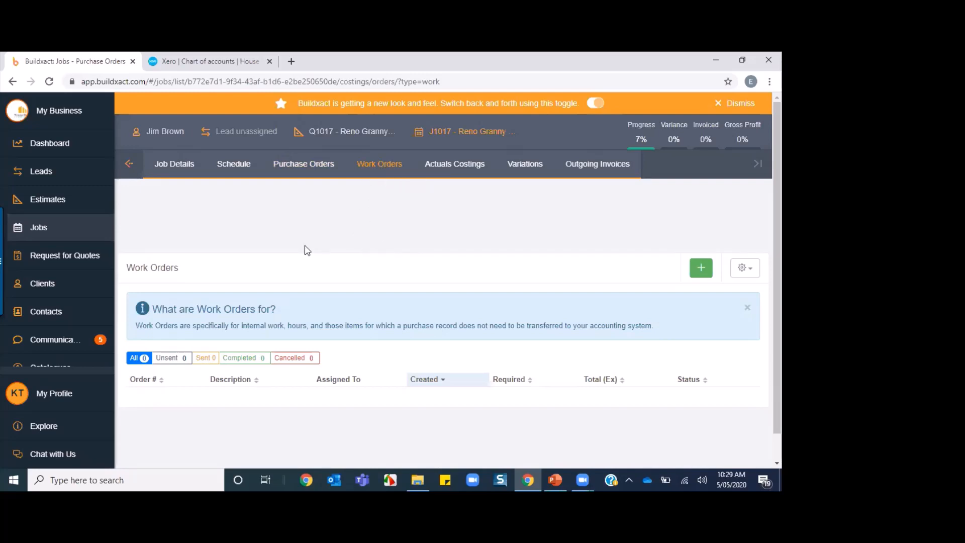
pyautogui.click(298, 167)
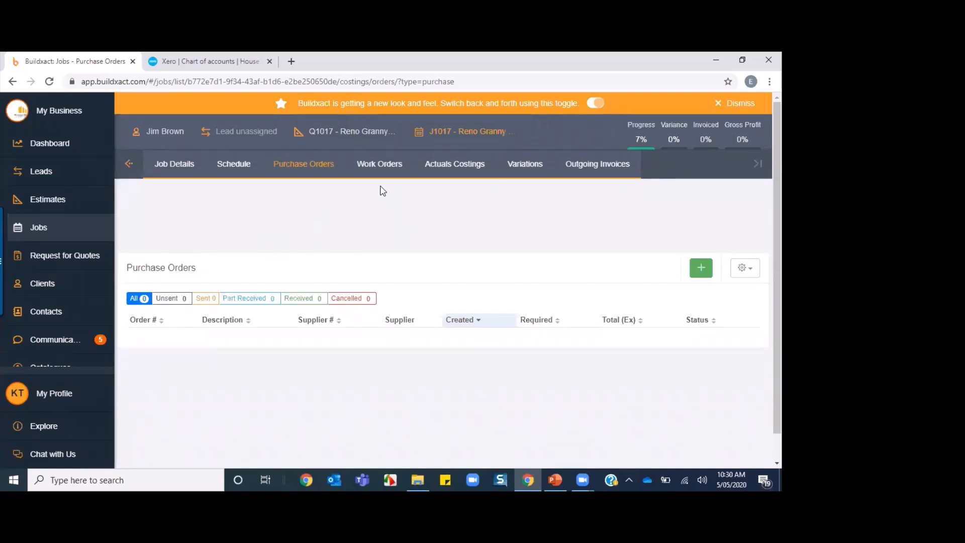
pyautogui.click(385, 170)
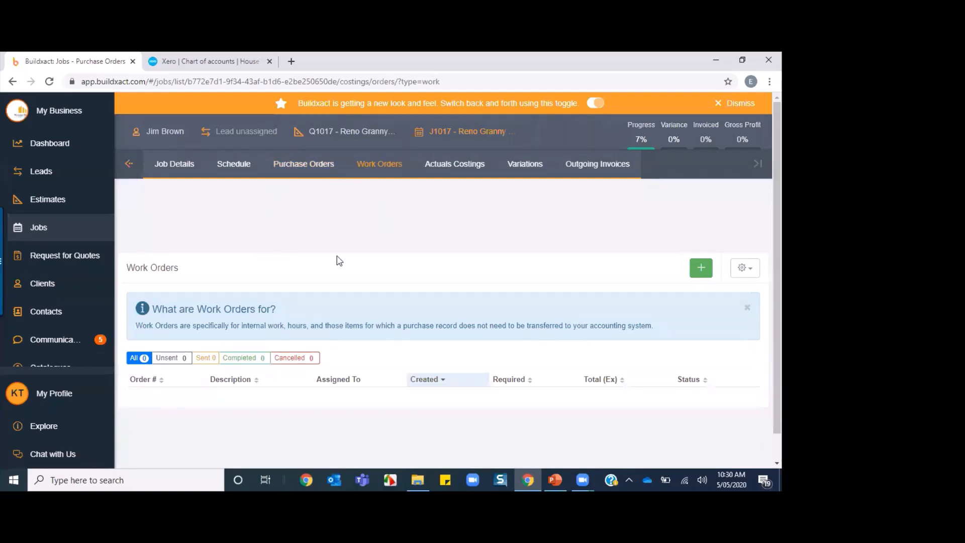
# - Compare the cost categories in the job's Actuals Costings with the full category list in the estimate's costings
pyautogui.click(452, 164)
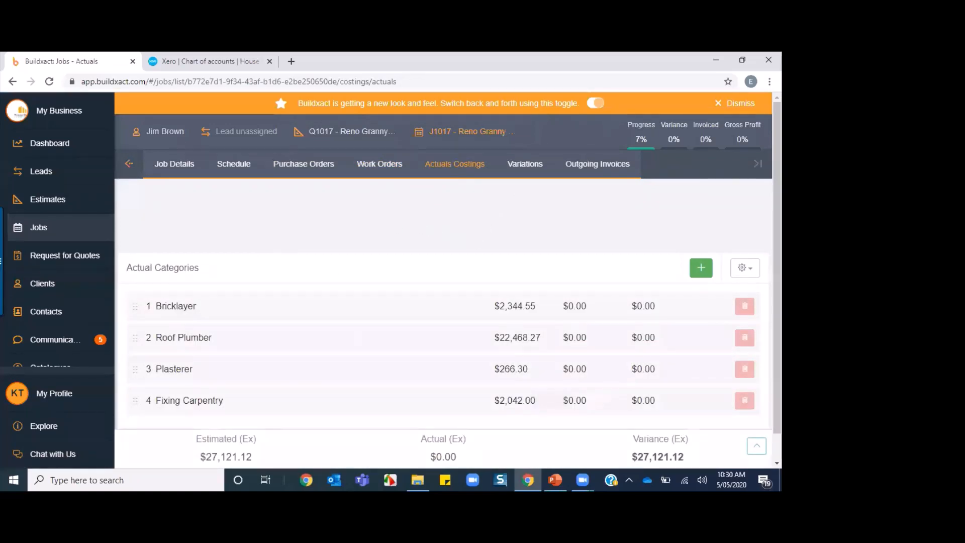
pyautogui.moveTo(777, 339); pyautogui.dragTo(777, 366)
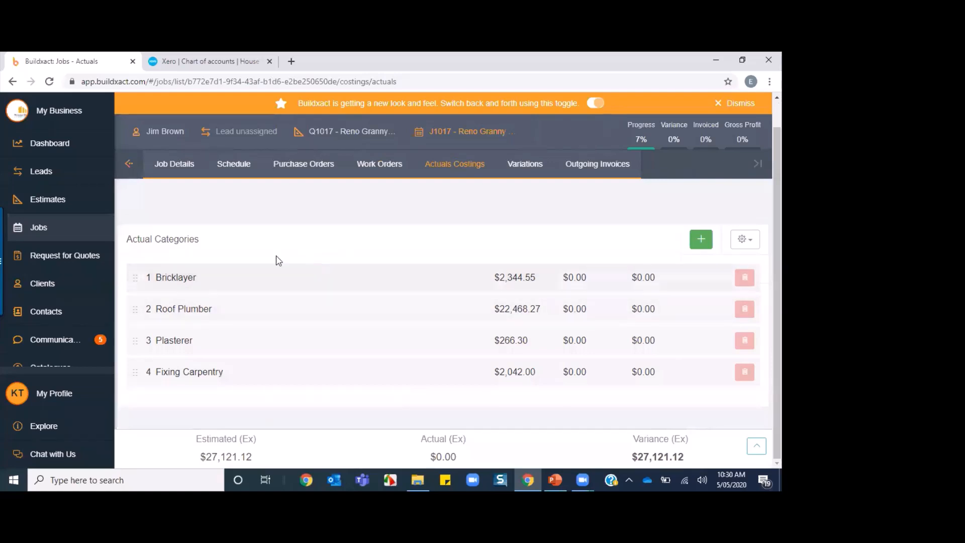
pyautogui.click(128, 163)
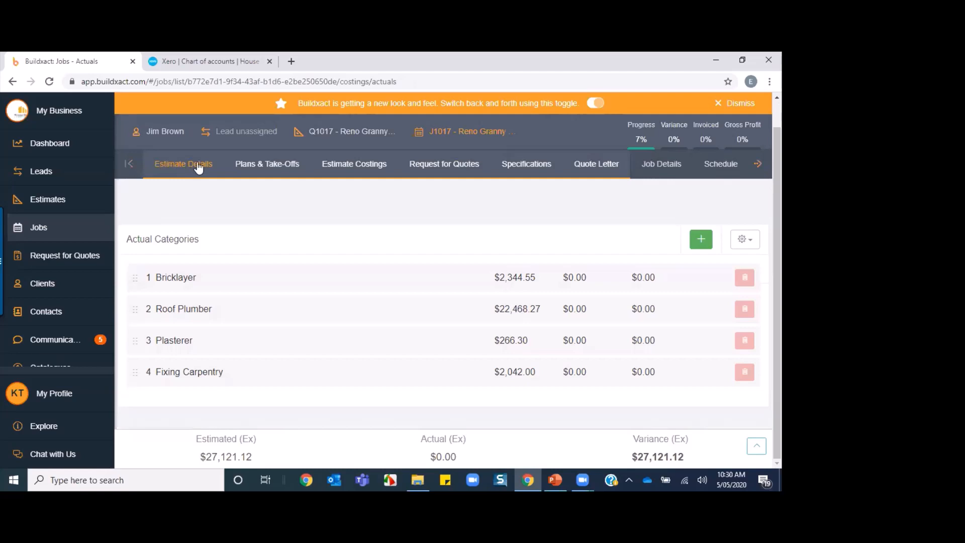
pyautogui.click(361, 162)
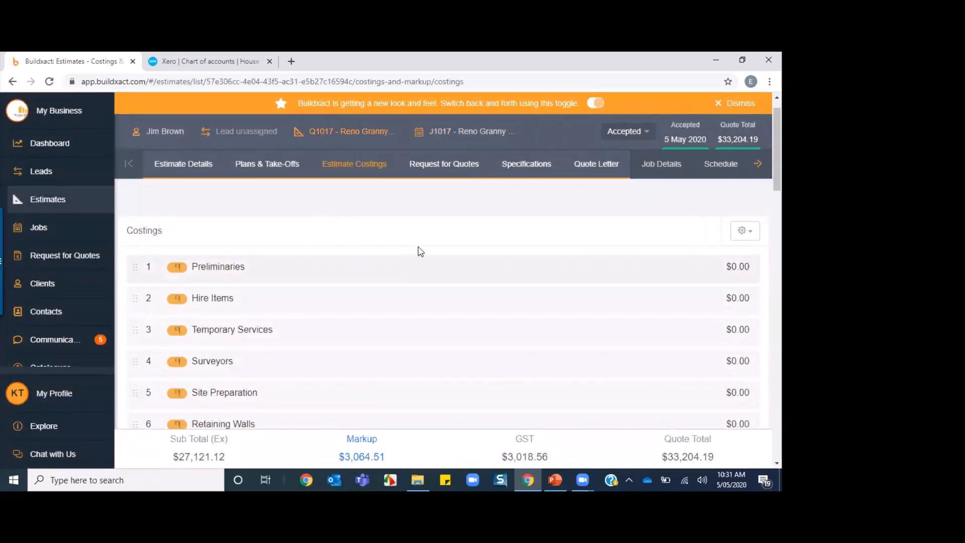
pyautogui.scroll(-6, 365, 263)
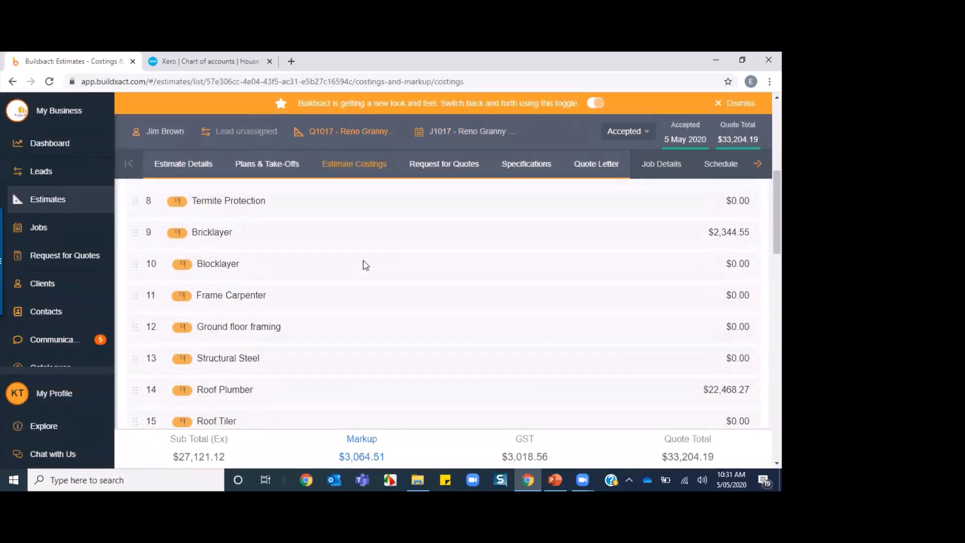
pyautogui.scroll(-18, 365, 264)
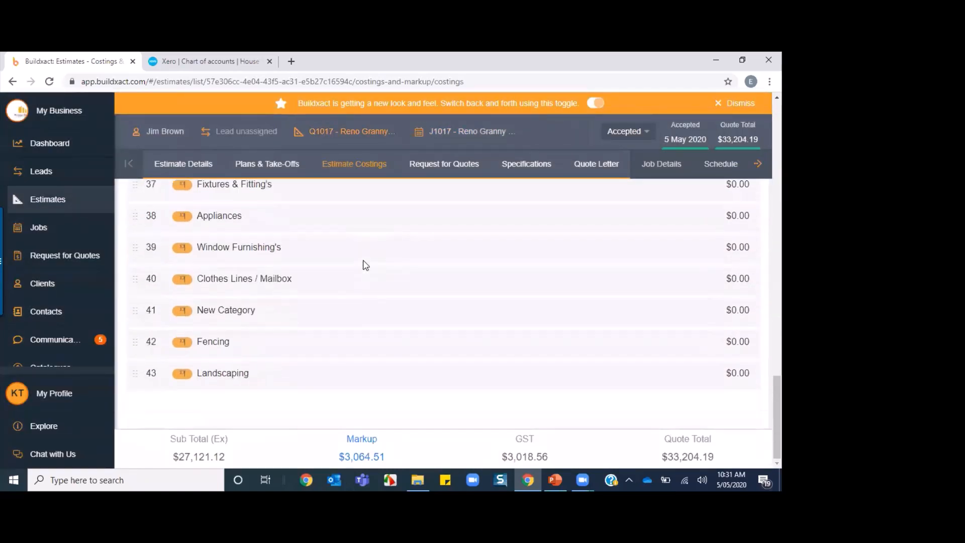
pyautogui.scroll(8, 362, 272)
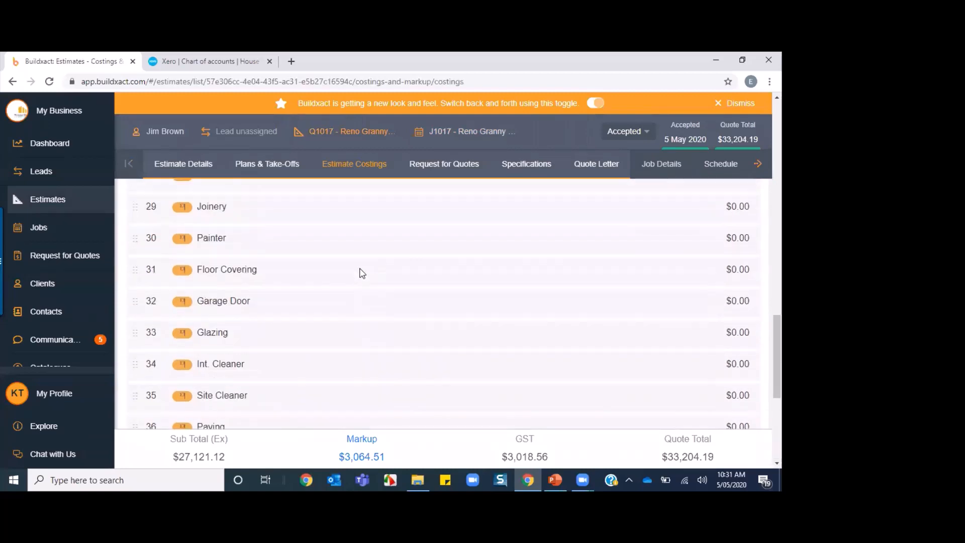
pyautogui.scroll(7, 362, 273)
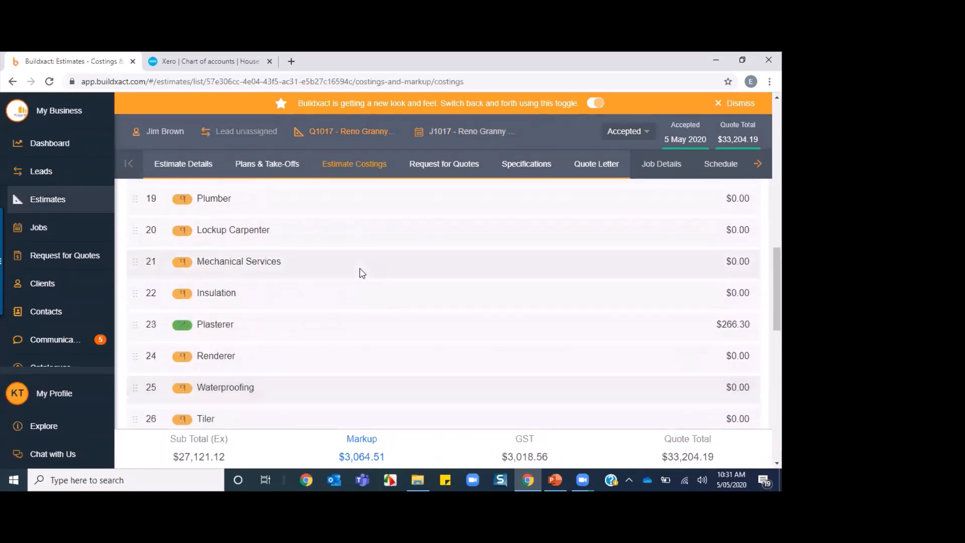
pyautogui.scroll(9, 361, 273)
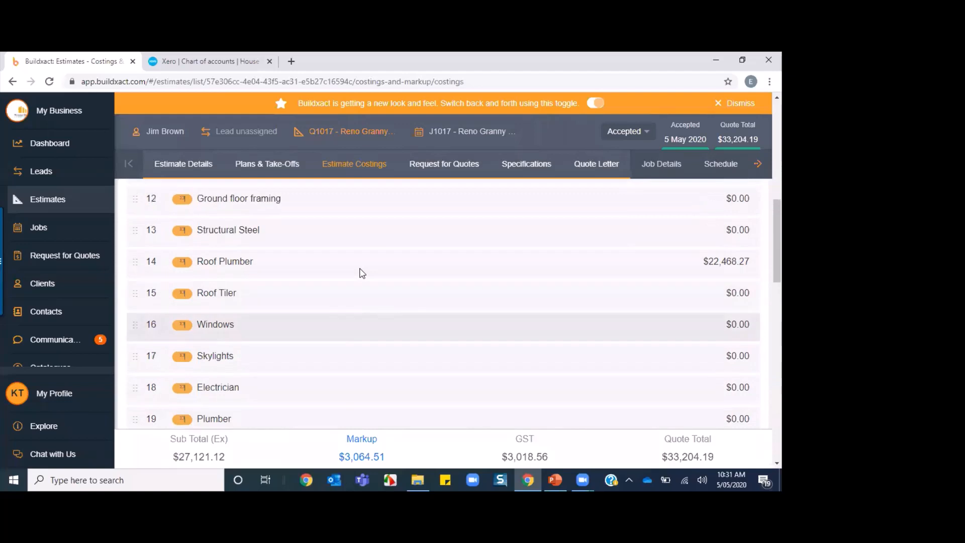
pyautogui.scroll(6, 362, 273)
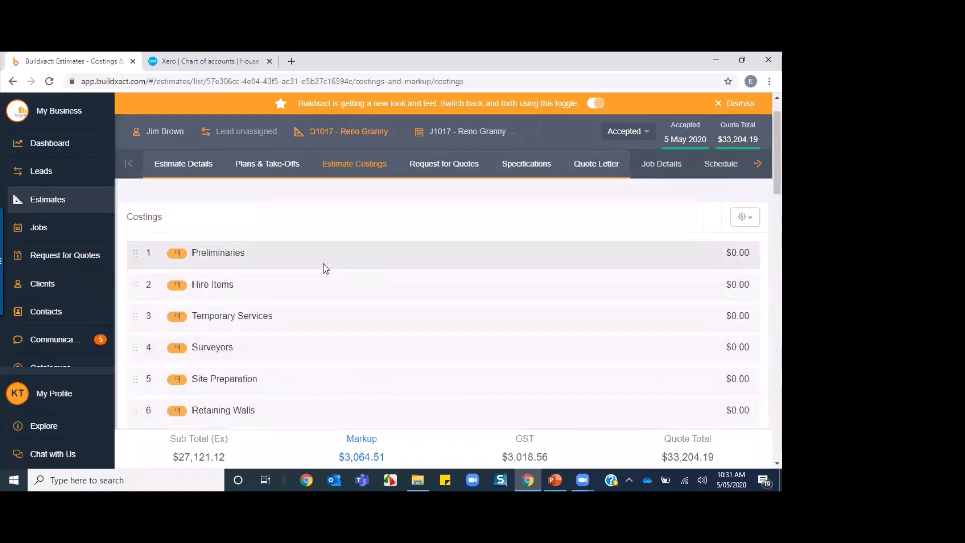
pyautogui.scroll(-10, 344, 268)
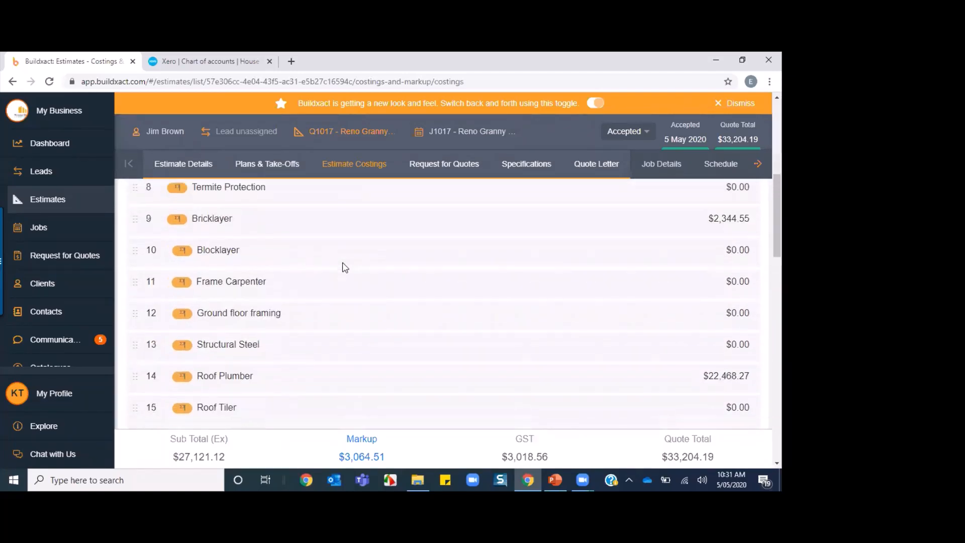
pyautogui.scroll(-9, 345, 267)
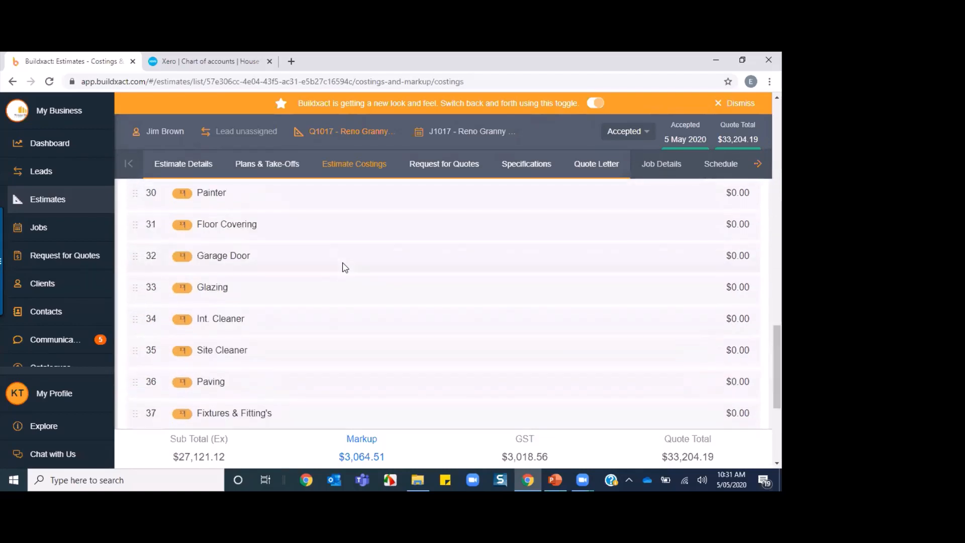
pyautogui.scroll(3, 344, 268)
pyautogui.scroll(3, 345, 268)
# - Return to the job's Actuals Costings, view the Bricklayer items with their editable actual totals and notes, and save the category unchanged
pyautogui.click(758, 164)
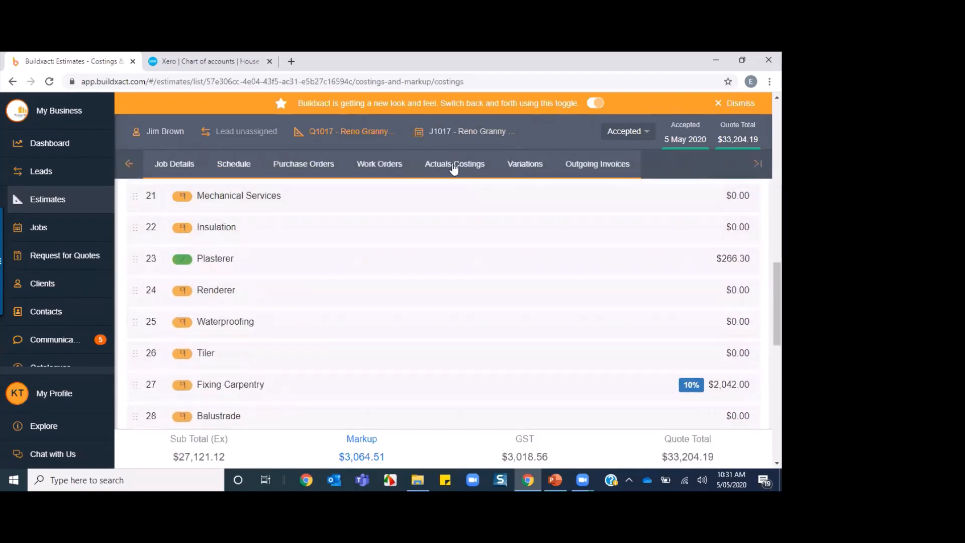
pyautogui.click(452, 163)
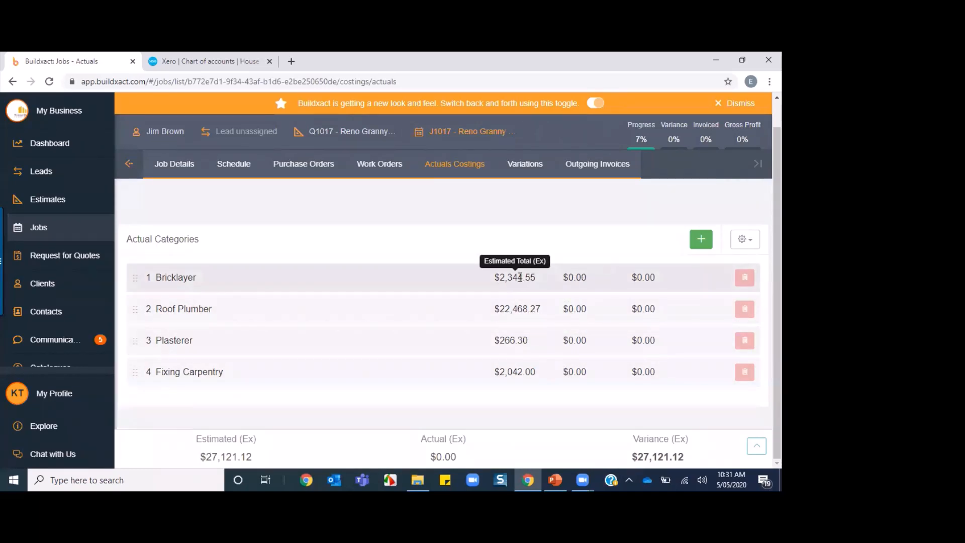
pyautogui.click(184, 277)
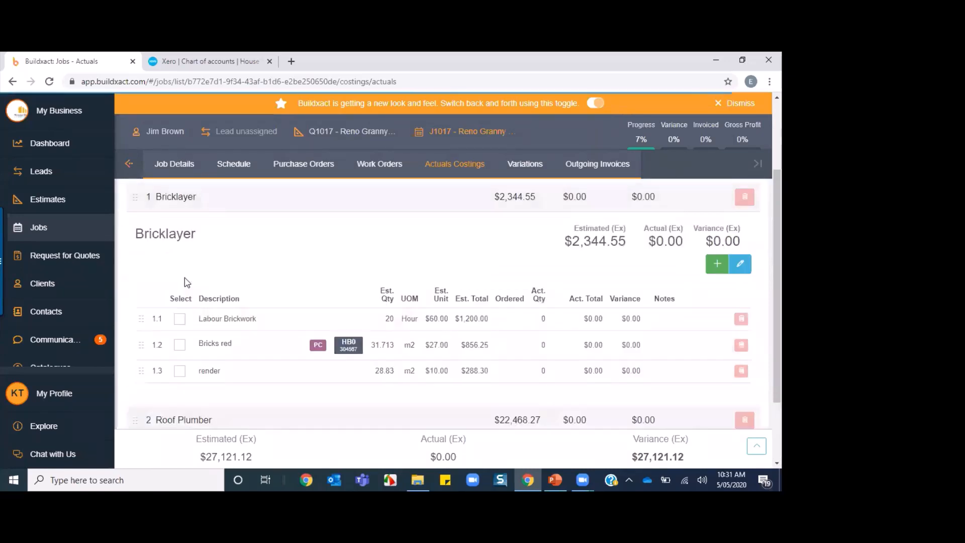
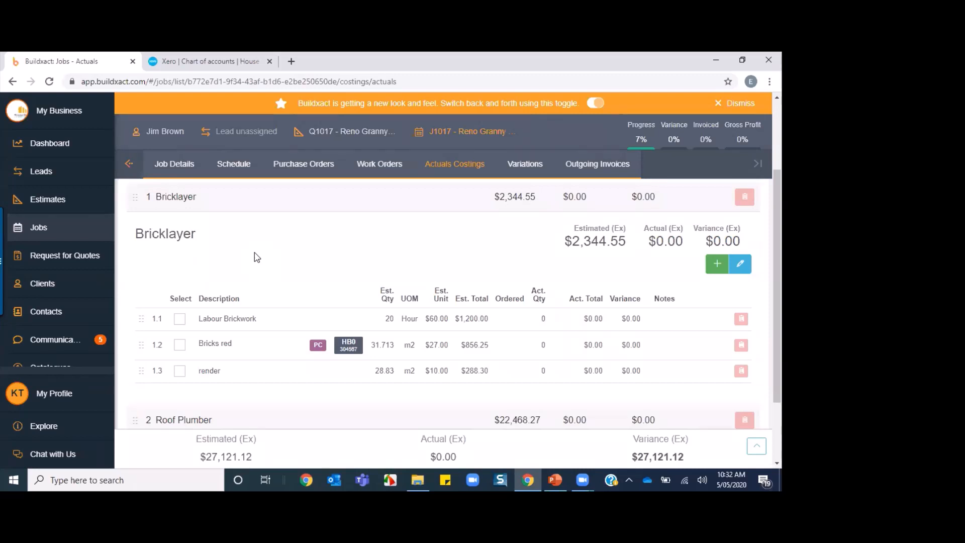
pyautogui.click(741, 263)
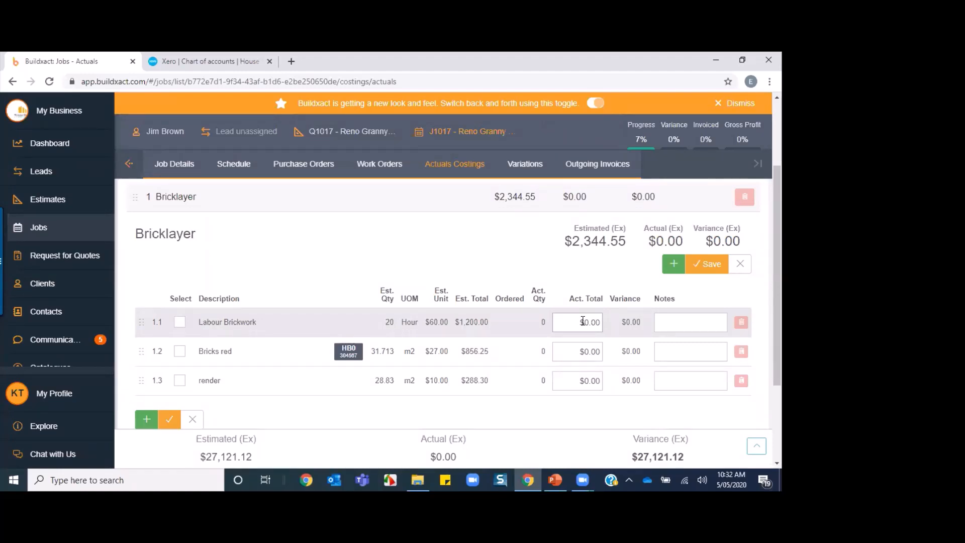
pyautogui.click(711, 268)
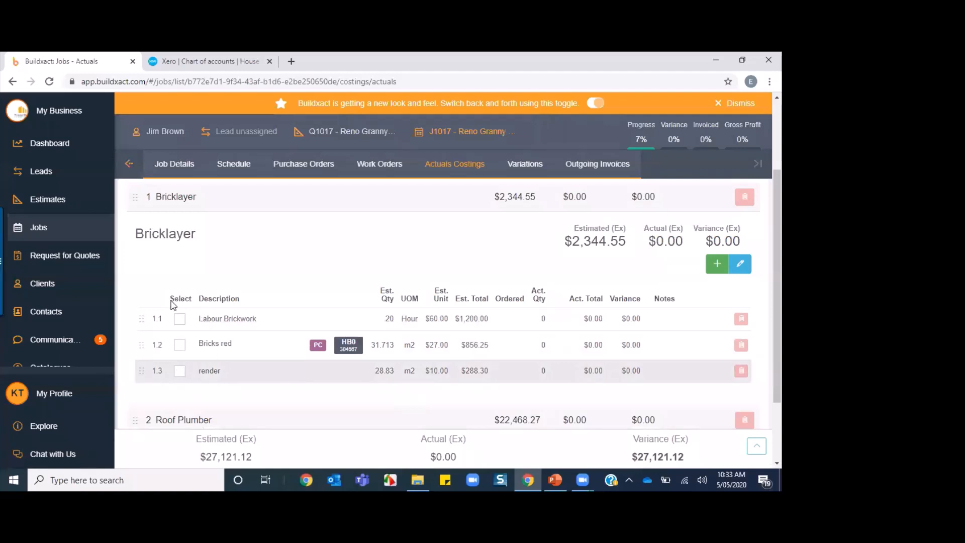
# - Create a purchase order for the Bricklayer category's render item with Brickin It Bricklayer as the contact
pyautogui.click(179, 372)
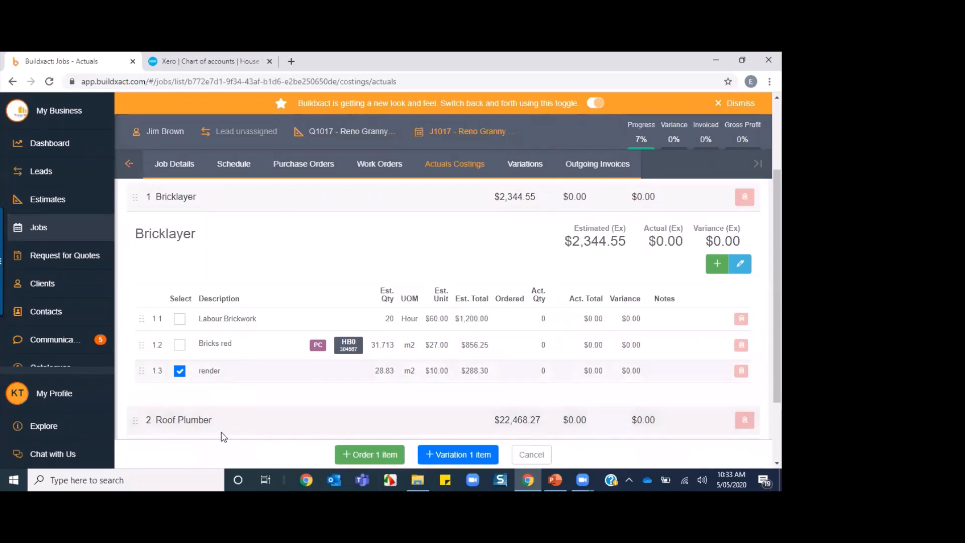
pyautogui.click(380, 453)
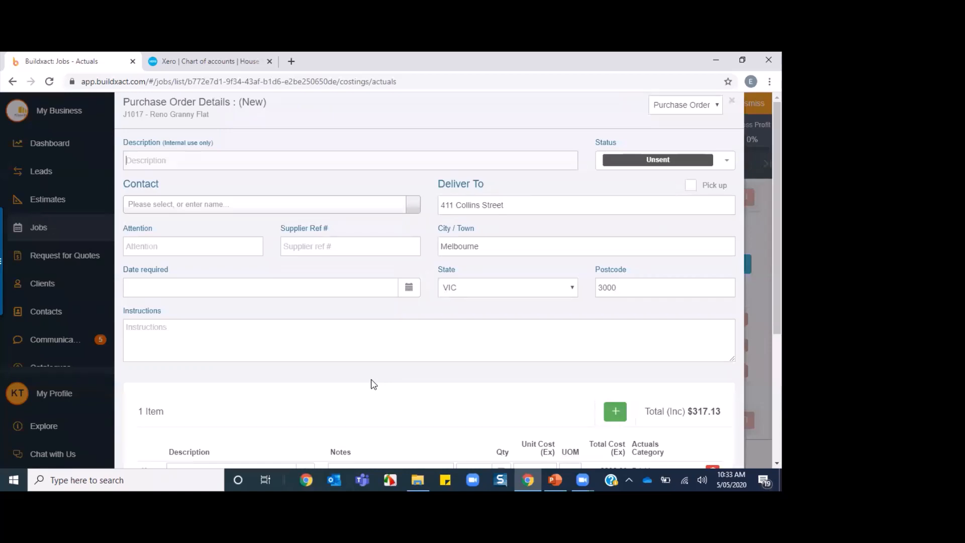
pyautogui.click(184, 205)
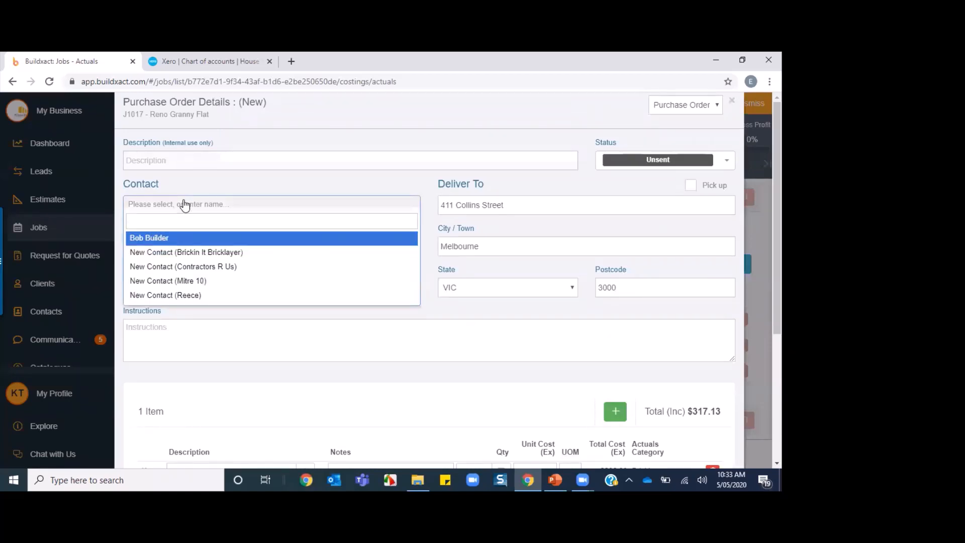
pyautogui.click(208, 253)
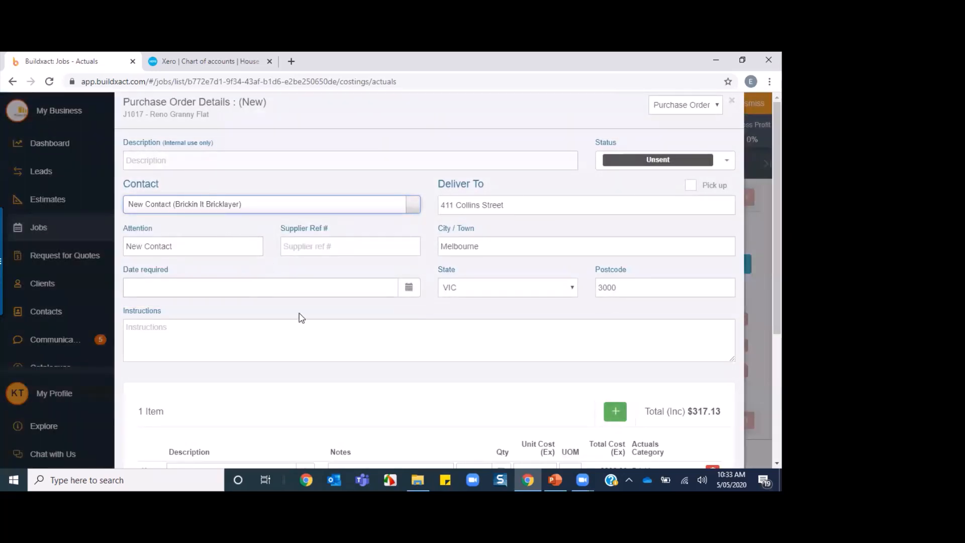
# - Set the render quantity to 25 on the purchase order, look over its details, and save the order for sending
pyautogui.scroll(-3, 287, 355)
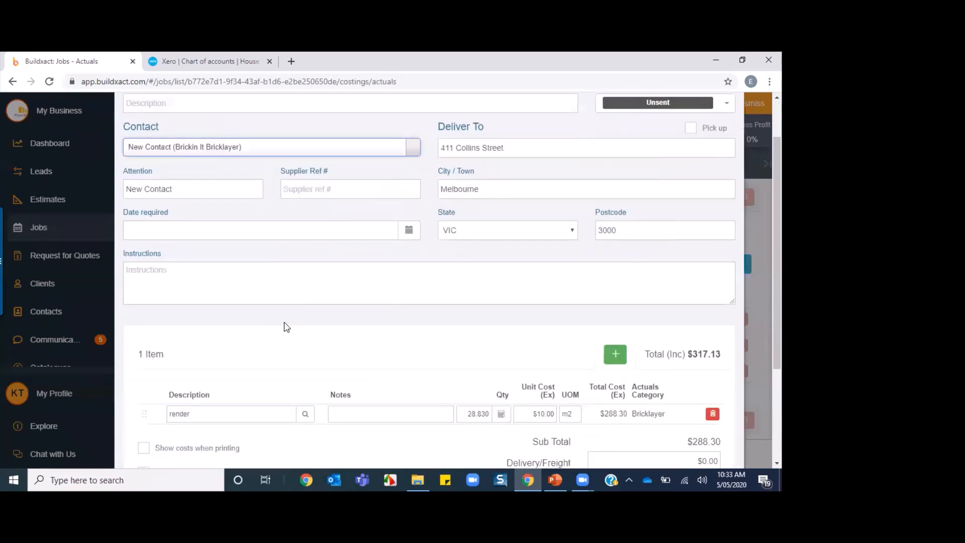
pyautogui.scroll(-3, 283, 327)
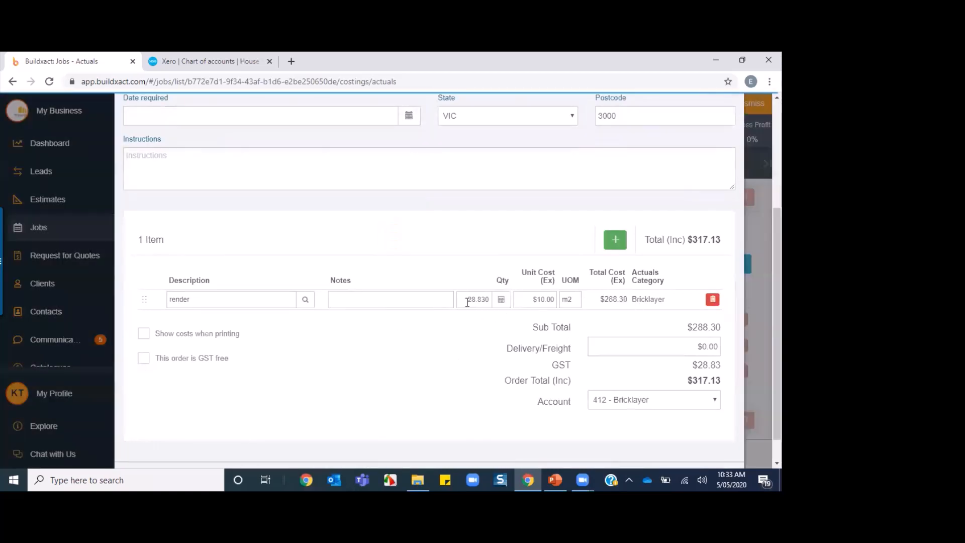
pyautogui.moveTo(469, 299); pyautogui.dragTo(490, 302)
pyautogui.write('25')
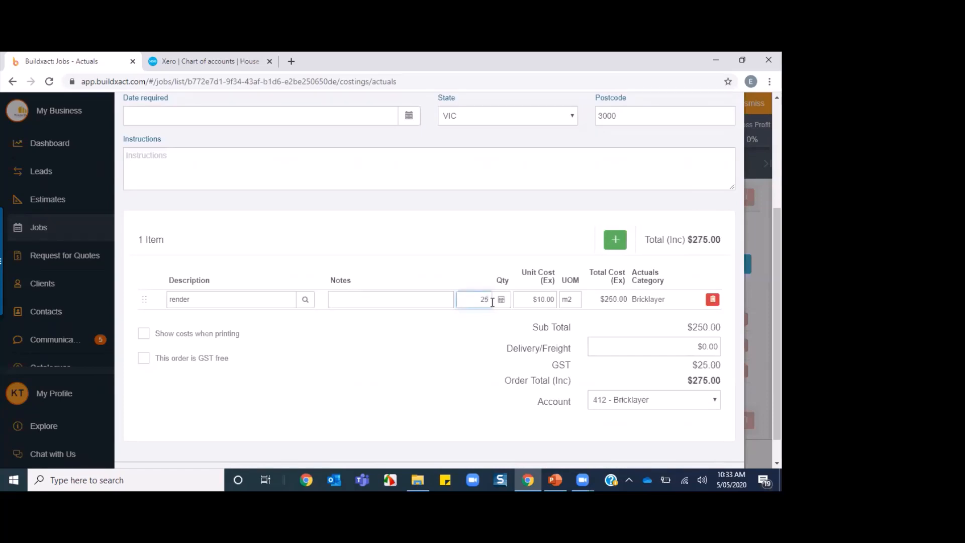
pyautogui.click(388, 353)
pyautogui.scroll(-1, 387, 355)
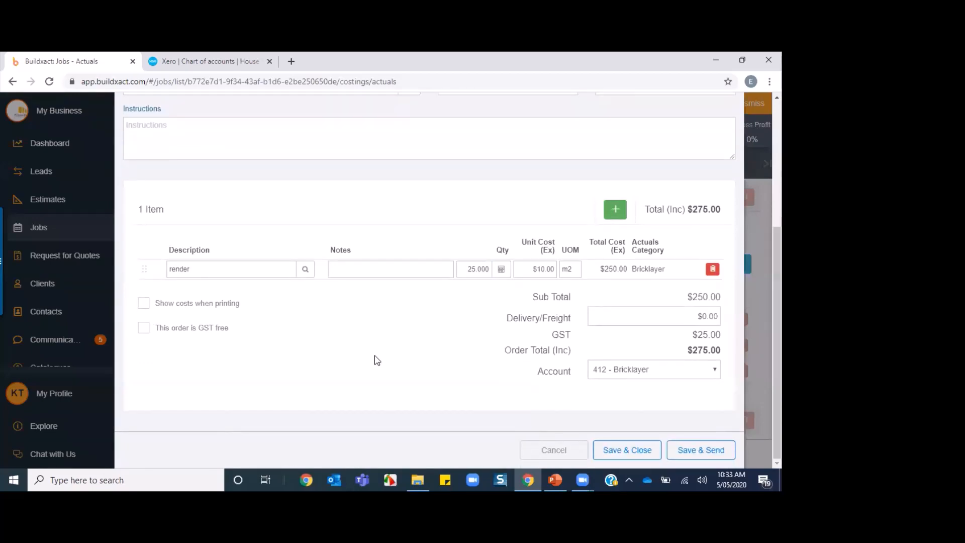
pyautogui.scroll(5, 253, 190)
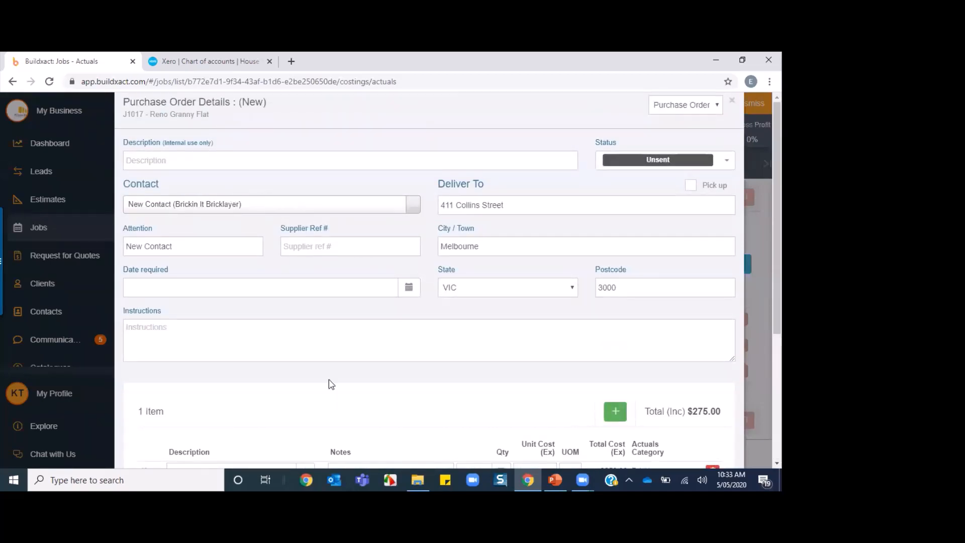
pyautogui.scroll(-2, 334, 372)
pyautogui.scroll(-2, 416, 295)
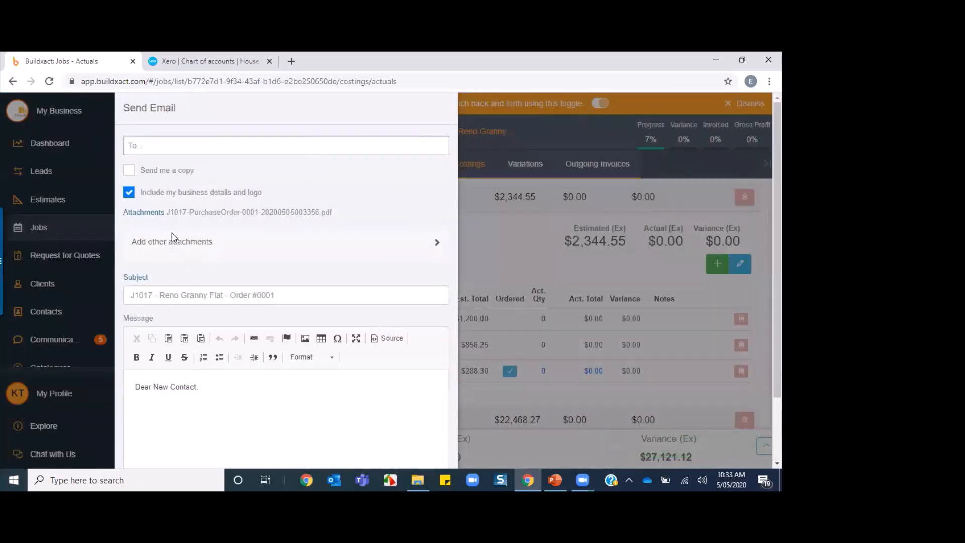
# - Look over the recipient field, extra attachments and message of the purchase order email, and cancel it
pyautogui.click(168, 147)
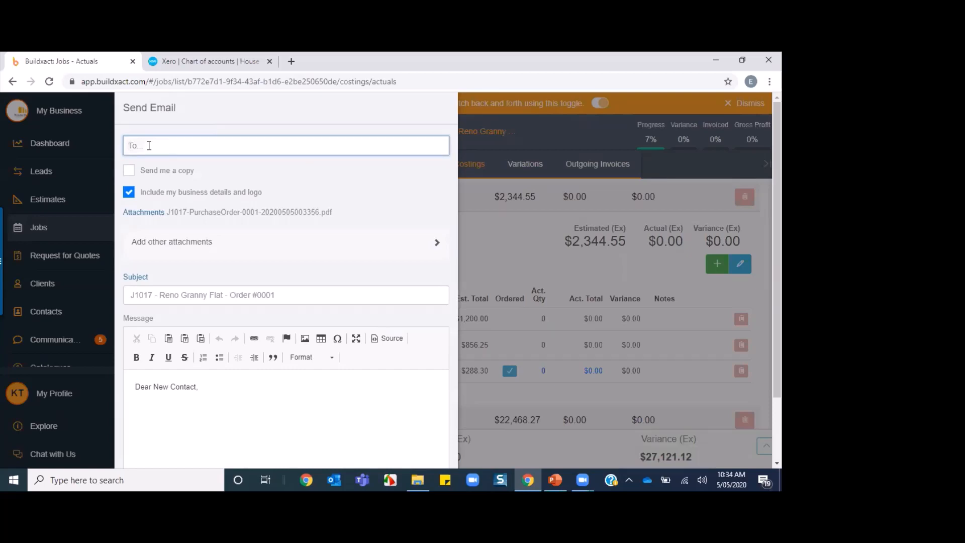
pyautogui.click(242, 245)
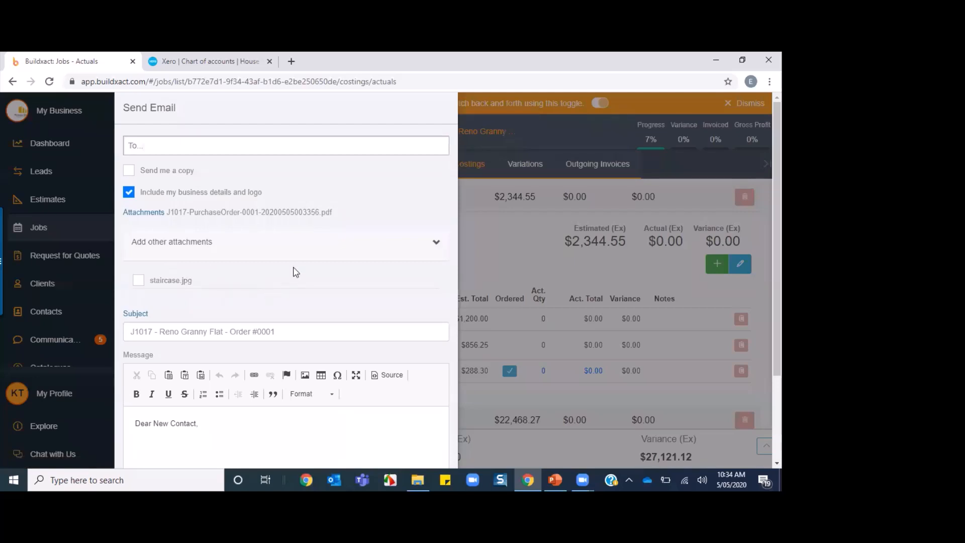
pyautogui.scroll(-1, 322, 254)
pyautogui.scroll(-1, 323, 260)
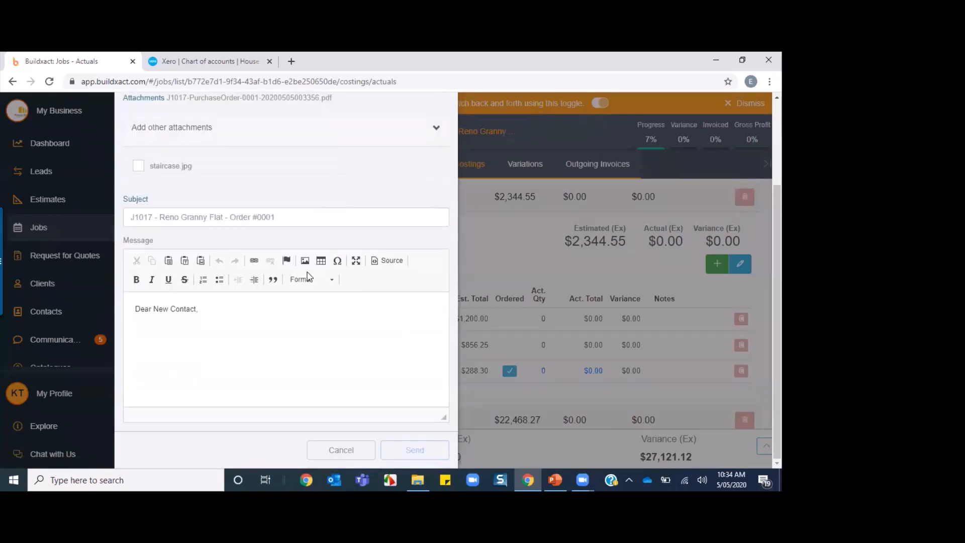
pyautogui.click(342, 451)
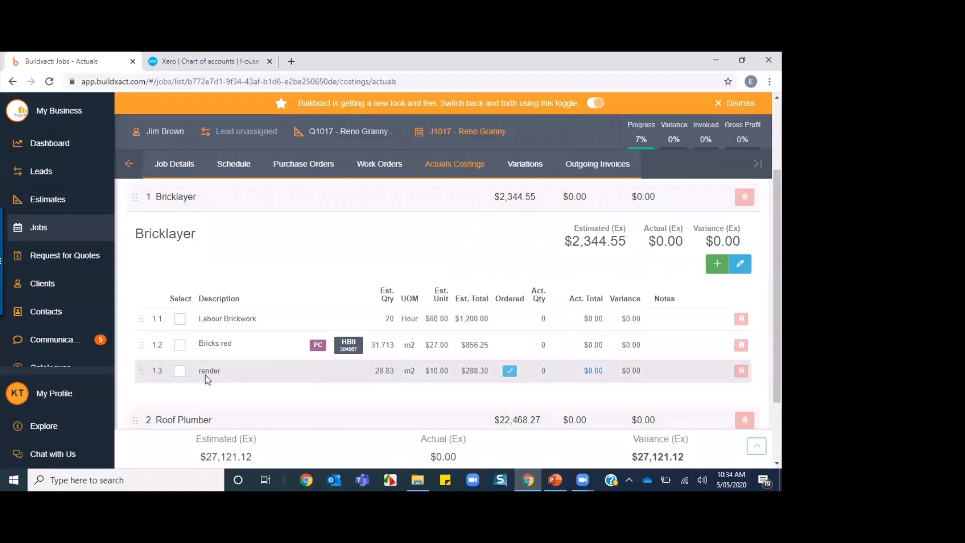
# - Review the related order of the render item in the Bricklayer category, and hide it again
pyautogui.click(509, 372)
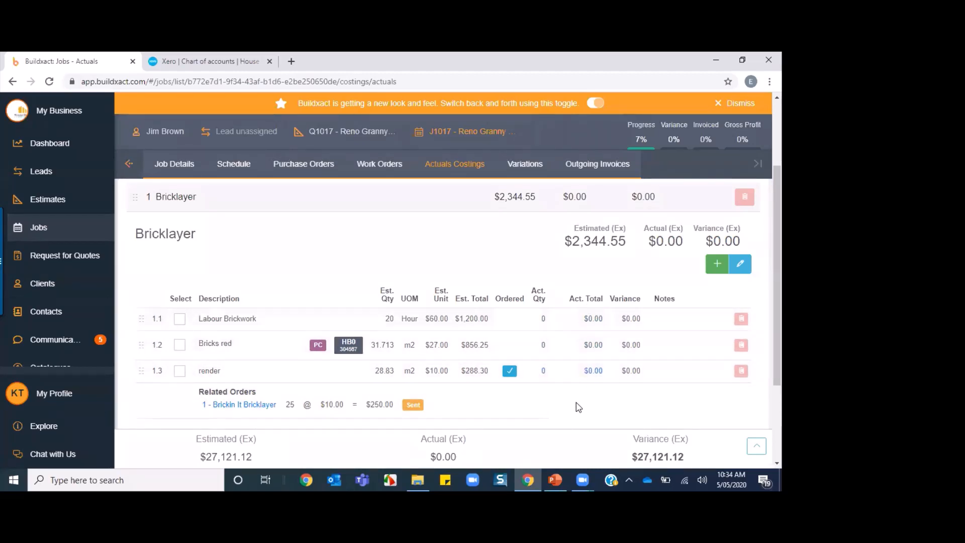
pyautogui.click(509, 375)
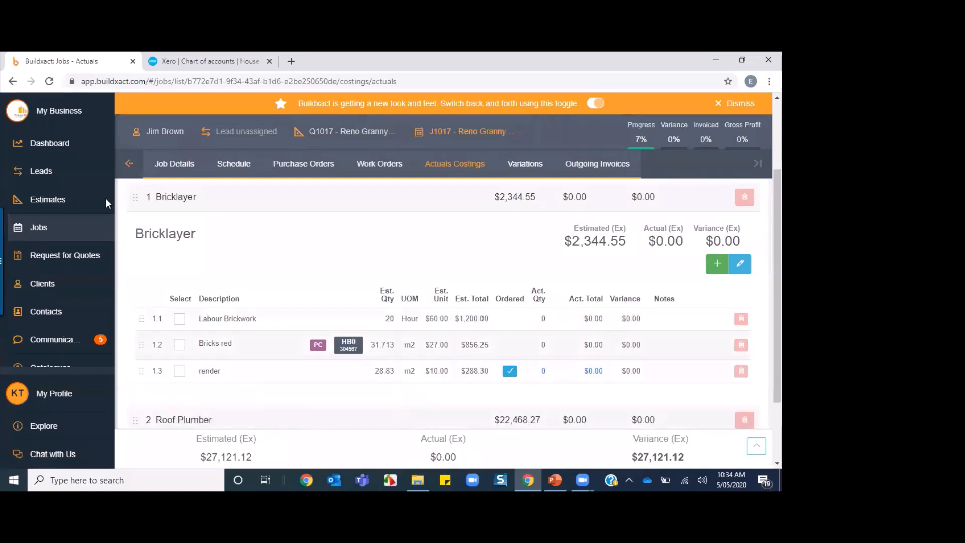
# - Record an invoice with reference 3456 and a render quantity of 15 against the Brickin It Bricklayer order, marking the order as part-received
pyautogui.click(36, 229)
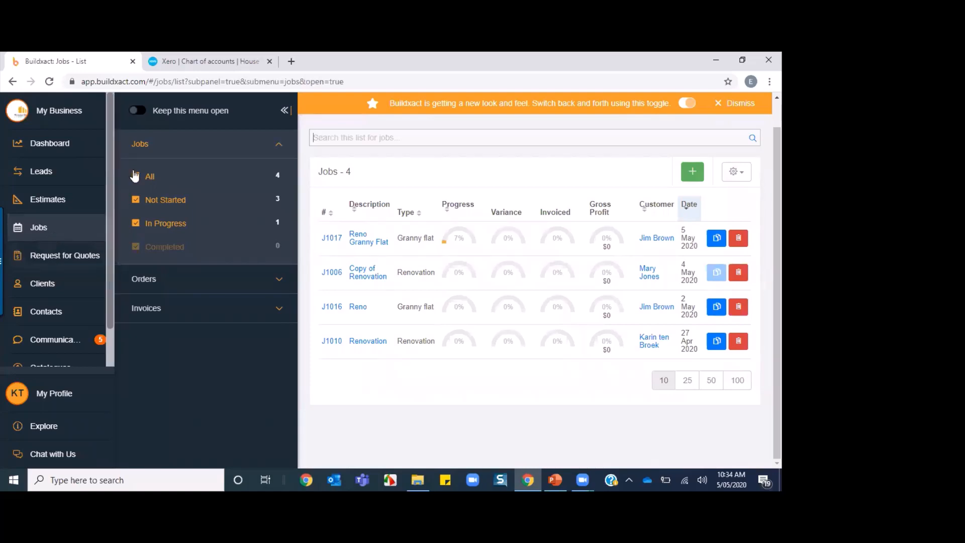
pyautogui.click(157, 281)
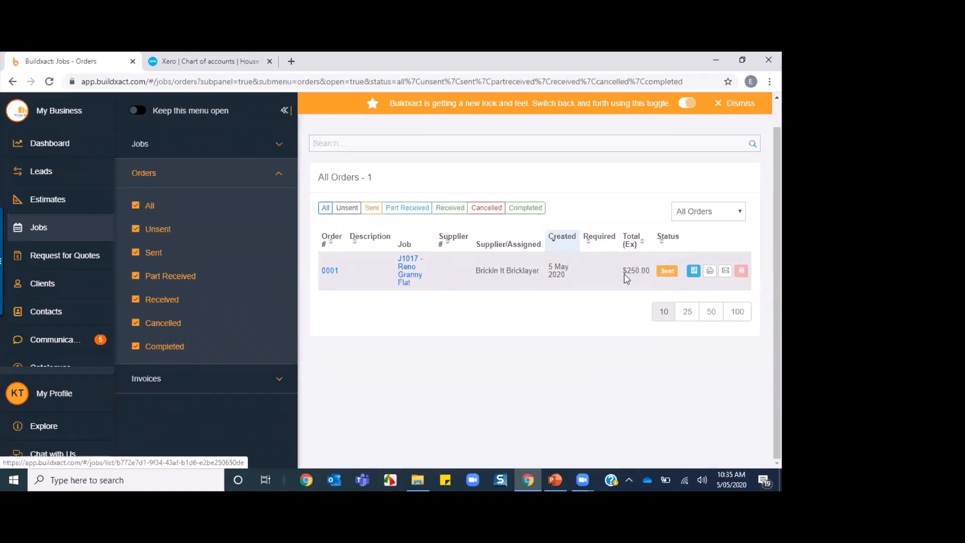
pyautogui.click(695, 272)
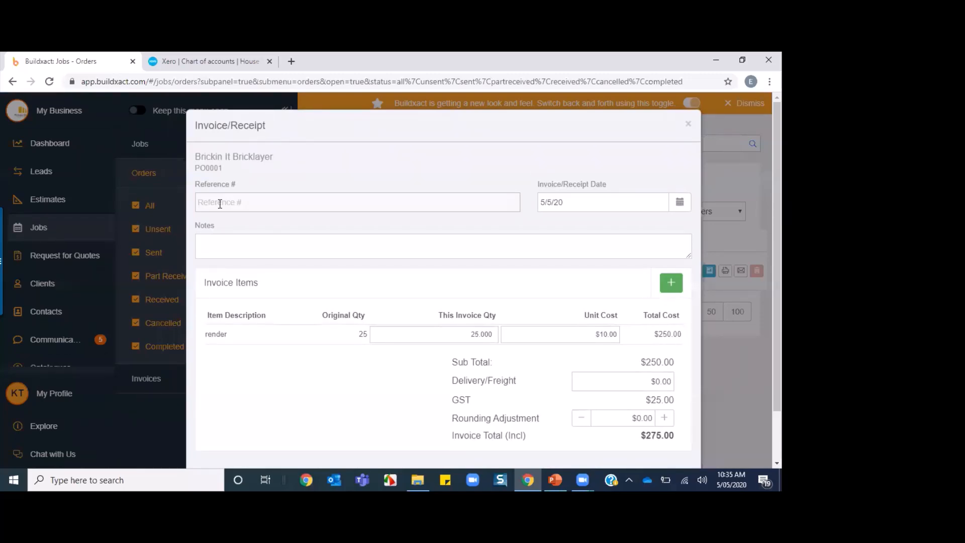
pyautogui.click(220, 204)
pyautogui.write('3456')
pyautogui.click(475, 333)
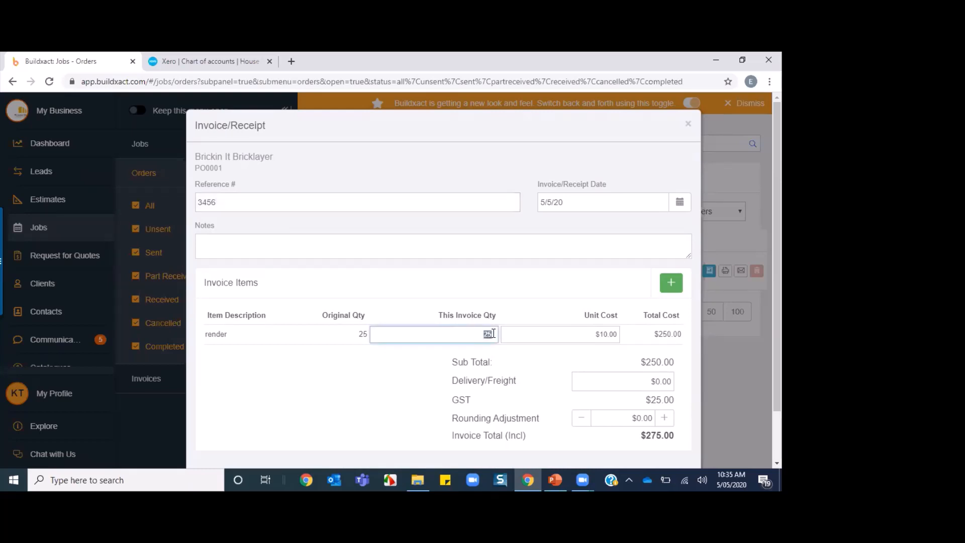
pyautogui.write('15')
pyautogui.scroll(-1, 557, 332)
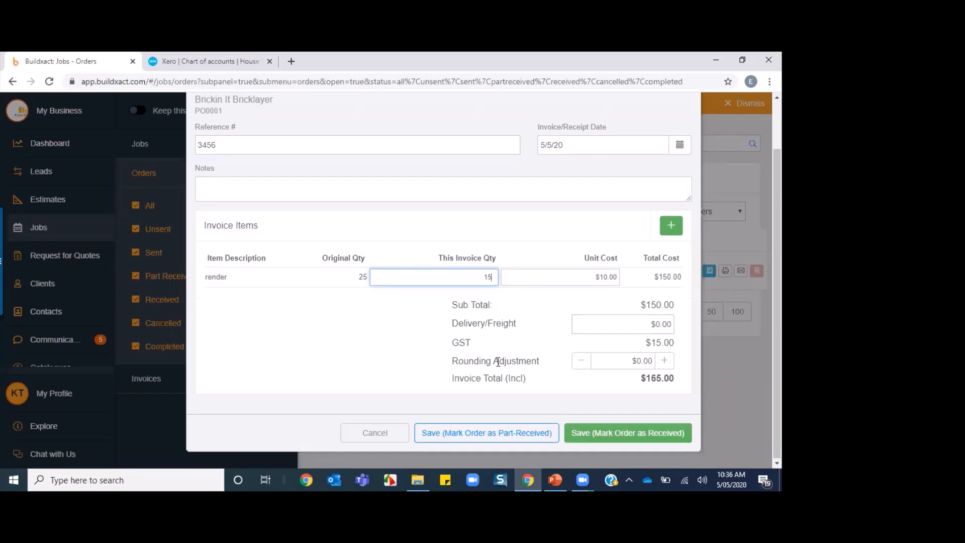
pyautogui.click(477, 433)
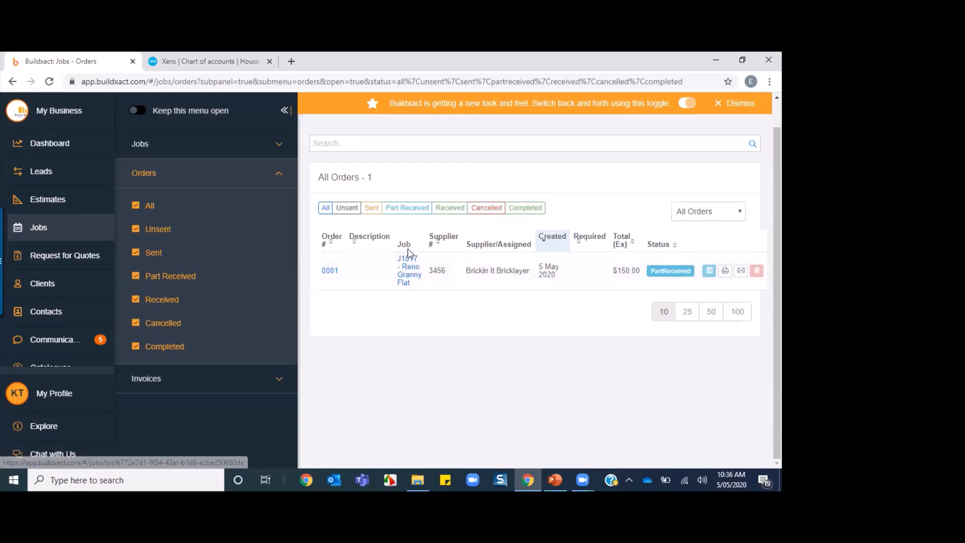
# - Check the actual costings of the Reno Granny Flat job for the part-received render item
pyautogui.click(407, 274)
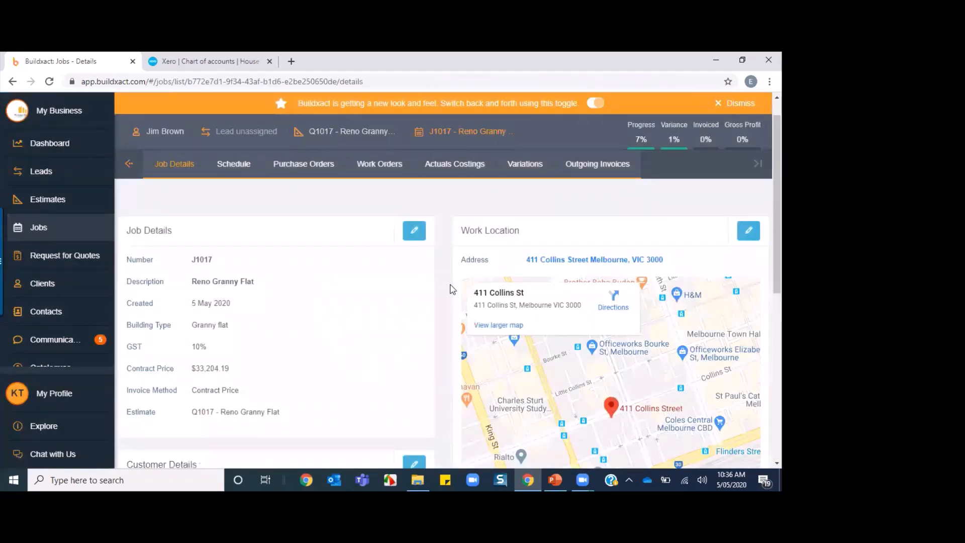
pyautogui.click(463, 167)
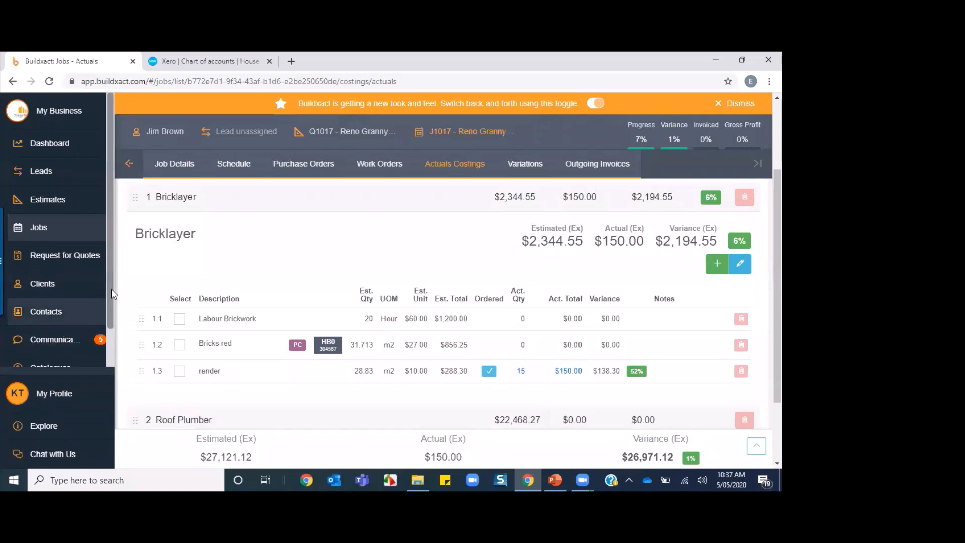
# - Record a second invoice on the Brickin It Bricklayer order with reference 569 and render quantity 11, marking the order as received
pyautogui.scroll(-1, 111, 297)
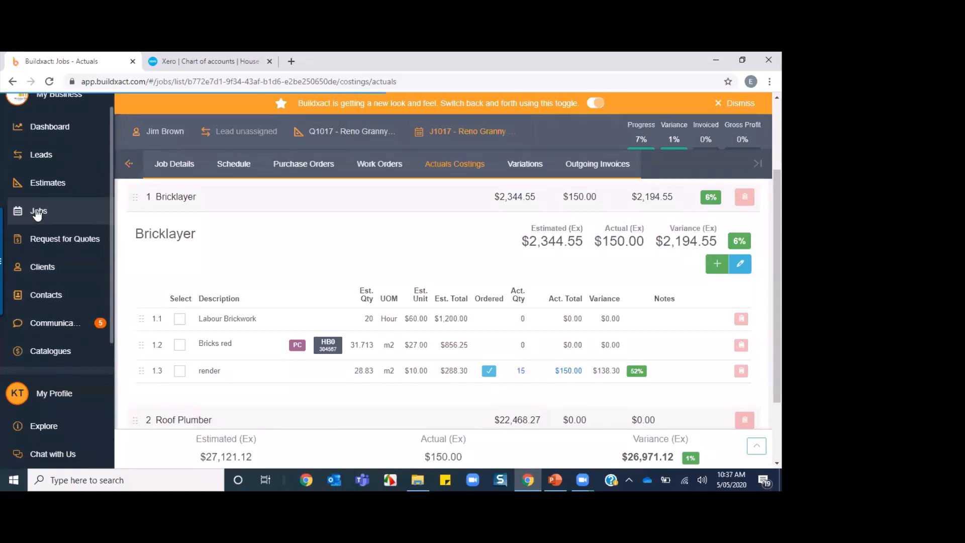
pyautogui.click(37, 212)
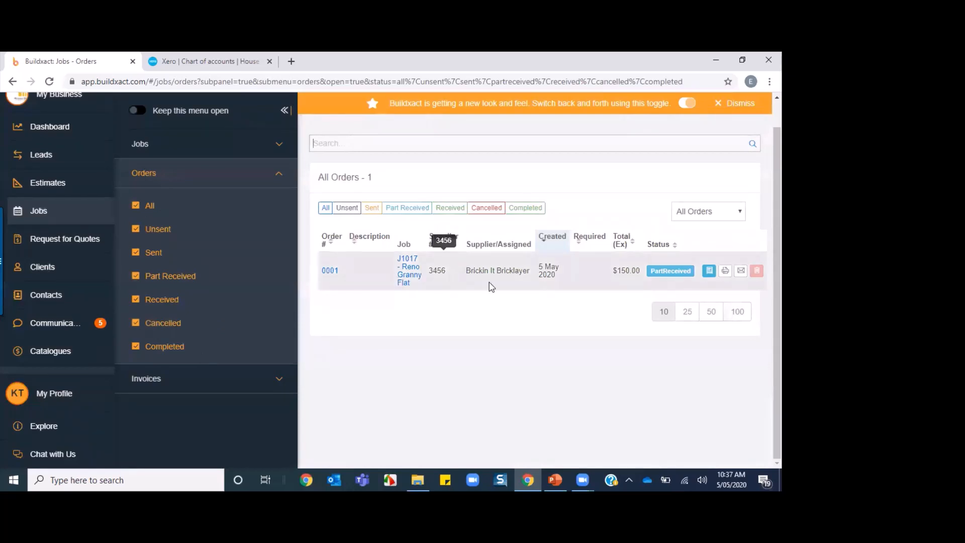
pyautogui.click(710, 272)
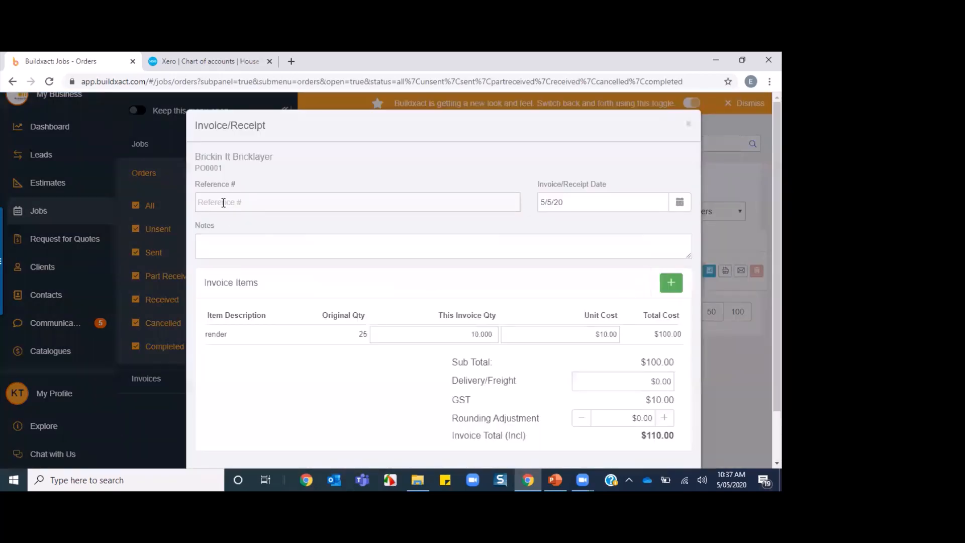
pyautogui.click(223, 202)
pyautogui.write('569')
pyautogui.click(476, 333)
pyautogui.press('Delete')
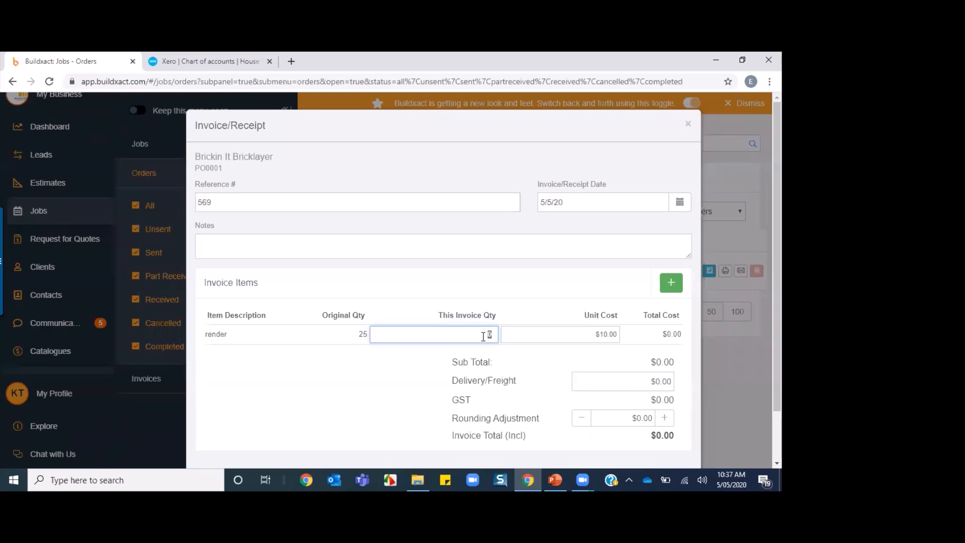
pyautogui.write('11')
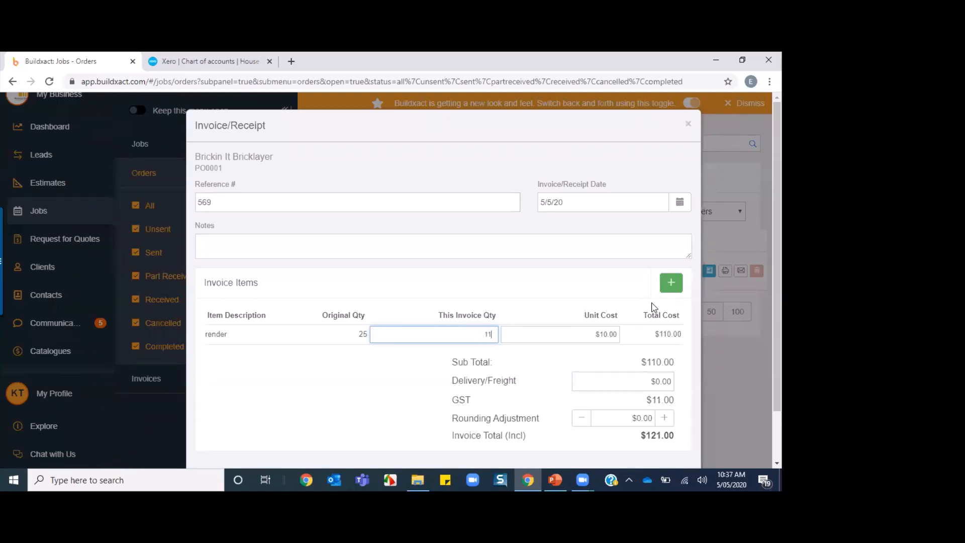
pyautogui.scroll(-1, 579, 342)
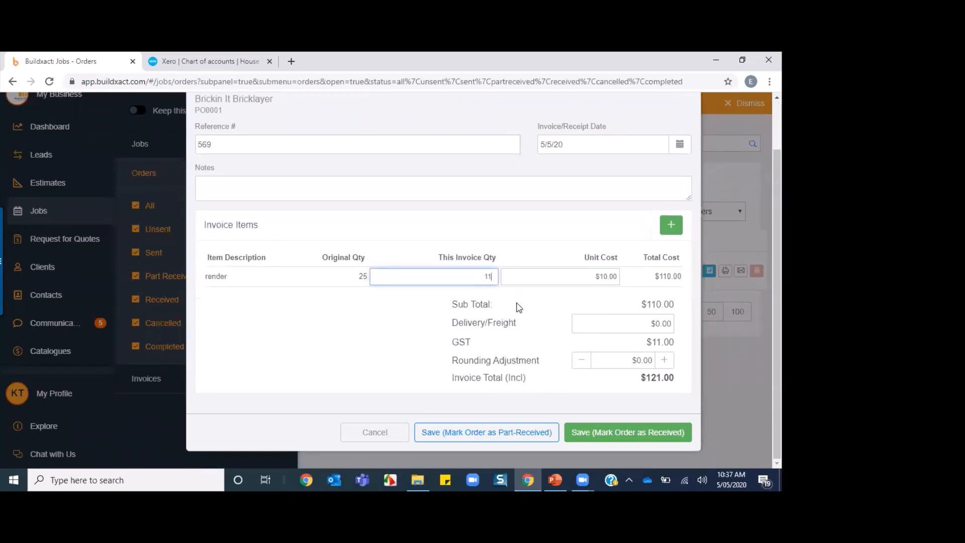
pyautogui.click(618, 432)
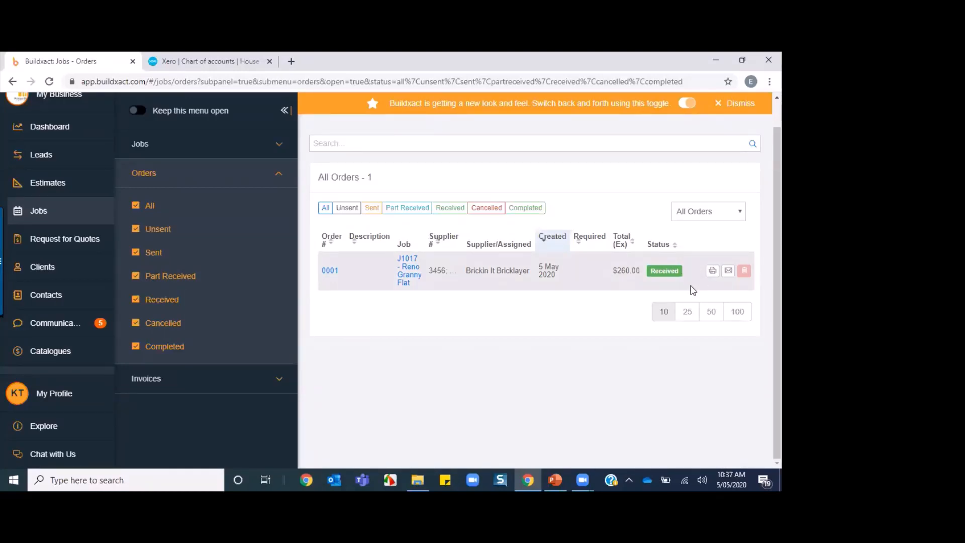
# - Review the Bricklayer category's actual quantity, total and variance in the Reno Granny Flat job's actual costings
pyautogui.click(410, 270)
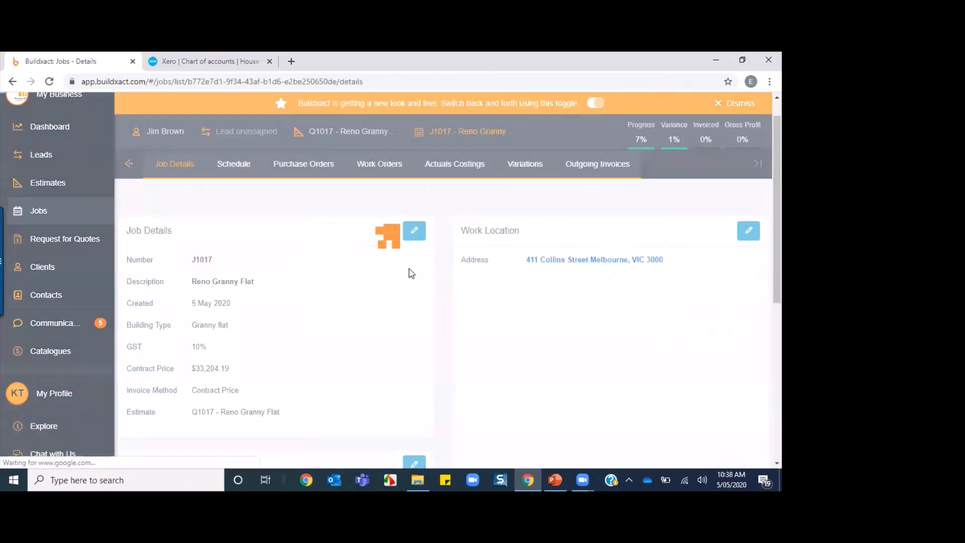
pyautogui.click(438, 168)
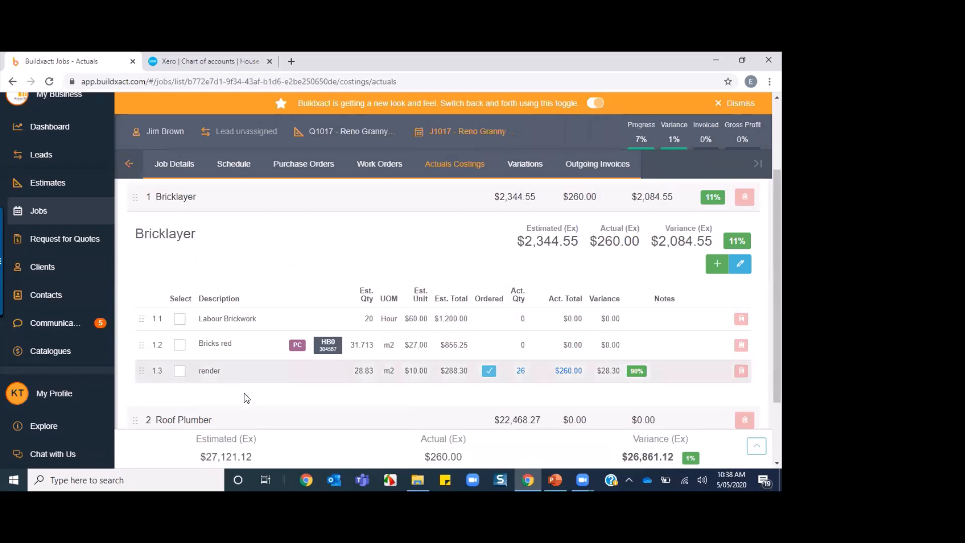
pyautogui.scroll(-2, 245, 400)
pyautogui.scroll(4, 246, 402)
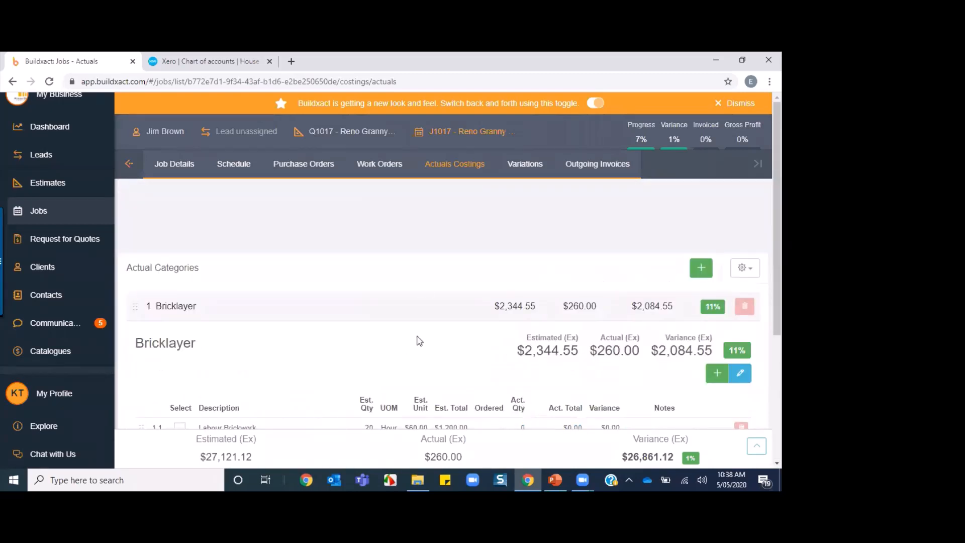
# - Start a new purchase order on the Reno Granny Flat job with New Contact (Mitre 10) as the contact
pyautogui.click(302, 168)
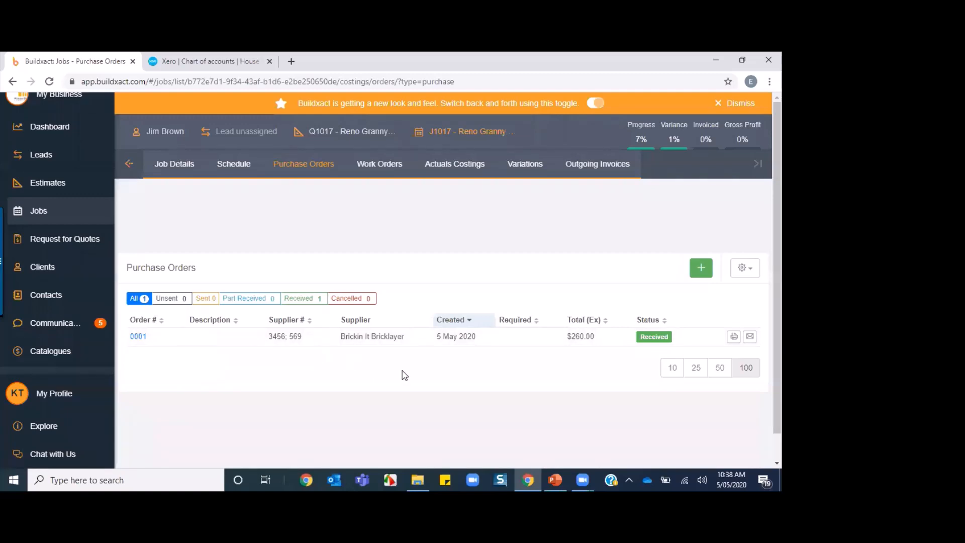
pyautogui.click(701, 267)
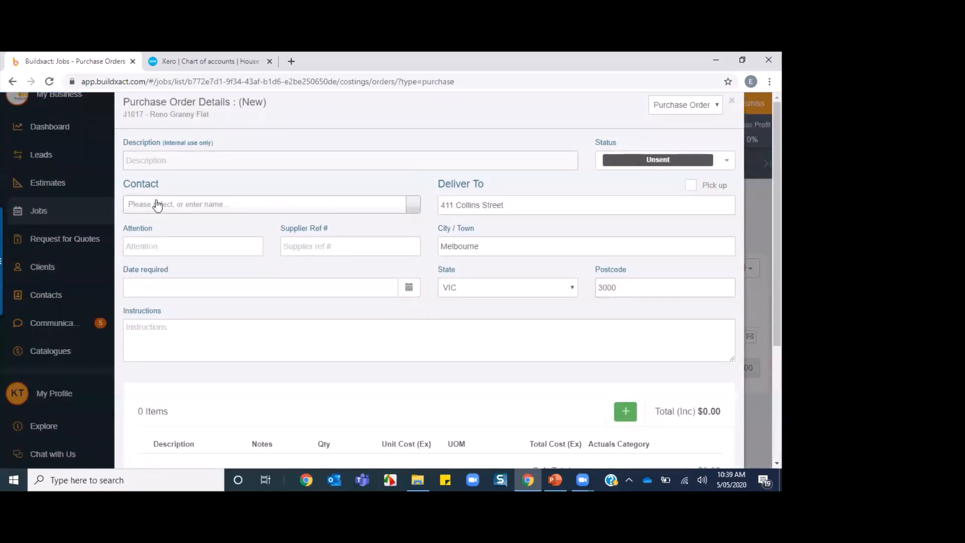
pyautogui.click(157, 205)
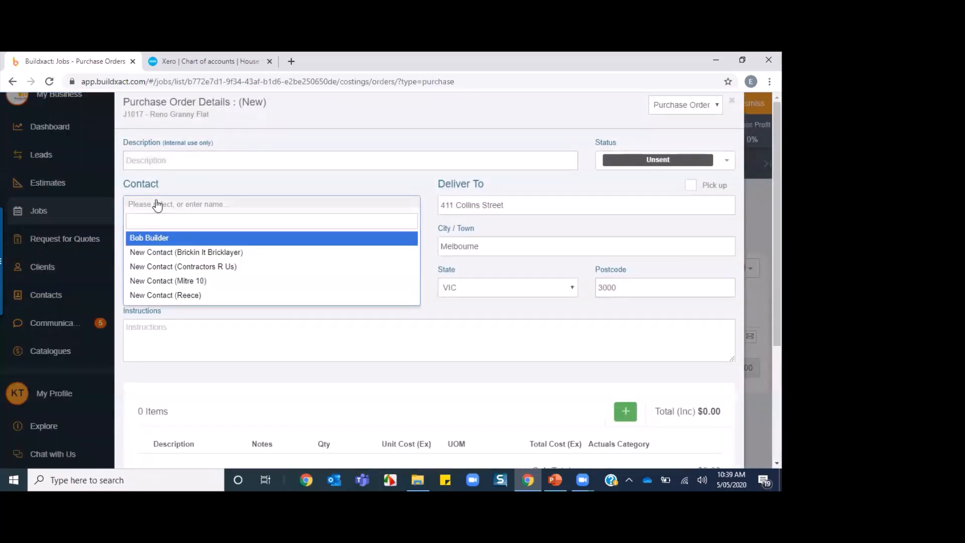
pyautogui.click(177, 280)
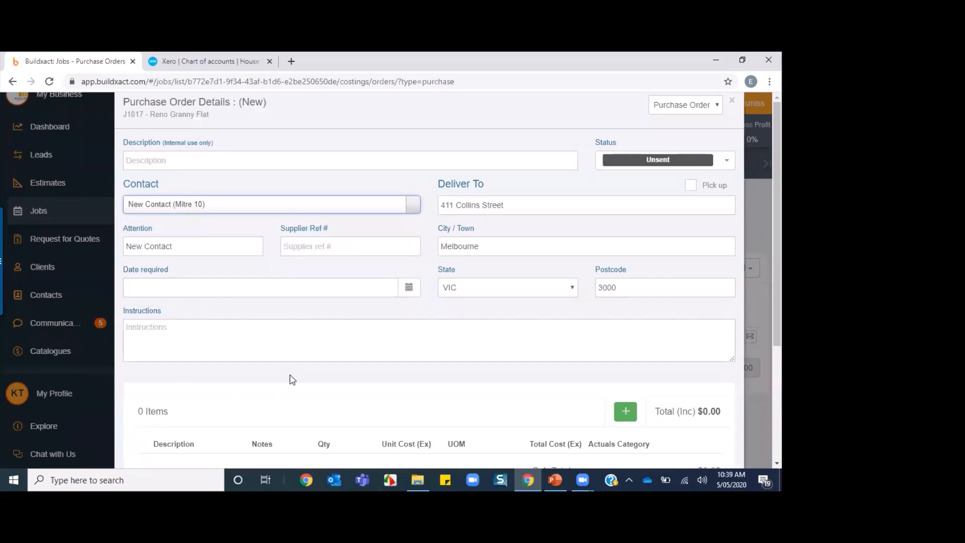
# - Add a misc item to the purchase order with a unit cost of $200.00 and Plasterer as its actuals category
pyautogui.scroll(-3, 279, 337)
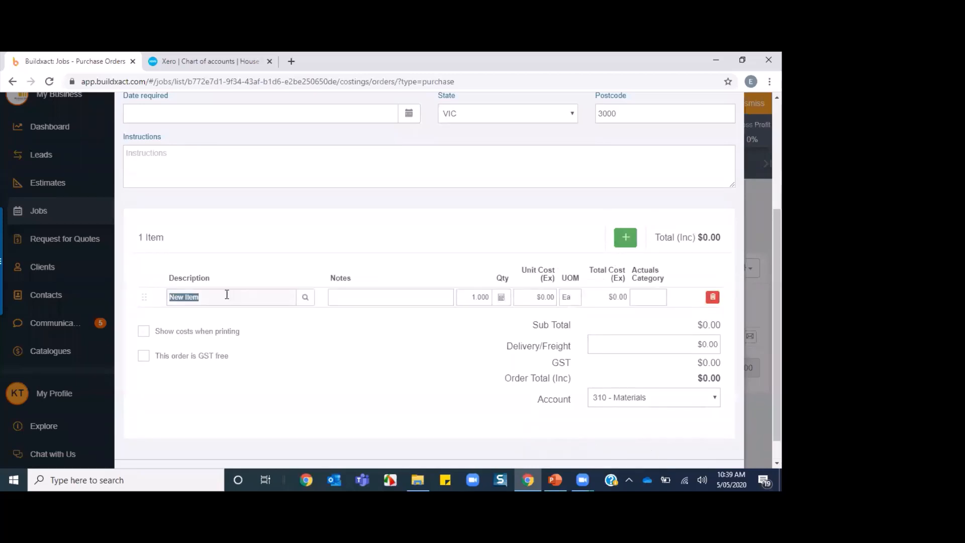
pyautogui.write('misc')
pyautogui.click(539, 297)
pyautogui.click(636, 297)
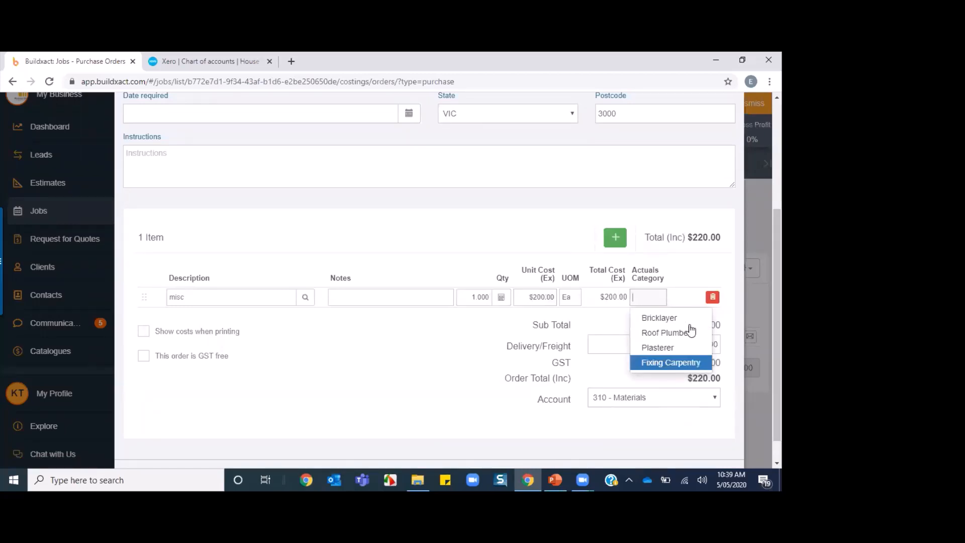
pyautogui.click(663, 348)
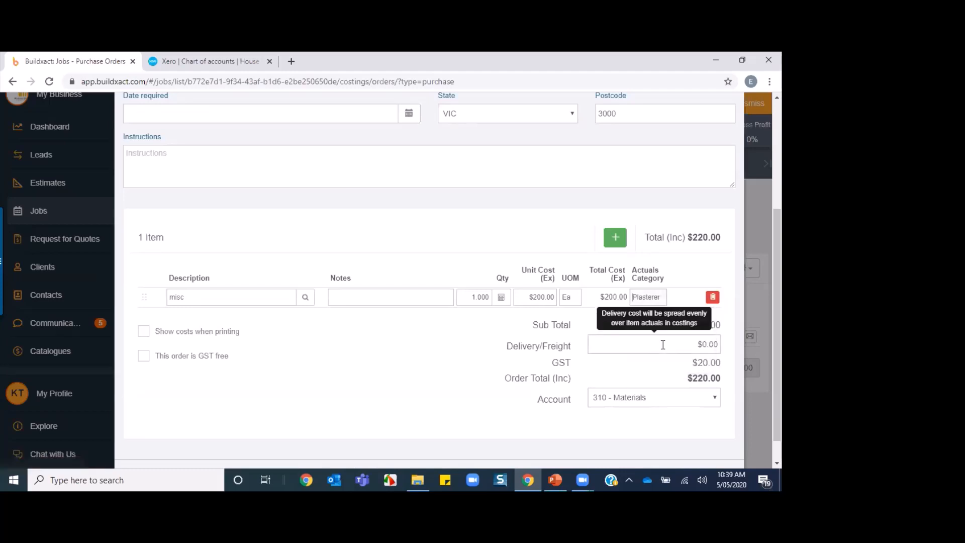
pyautogui.scroll(-1, 437, 346)
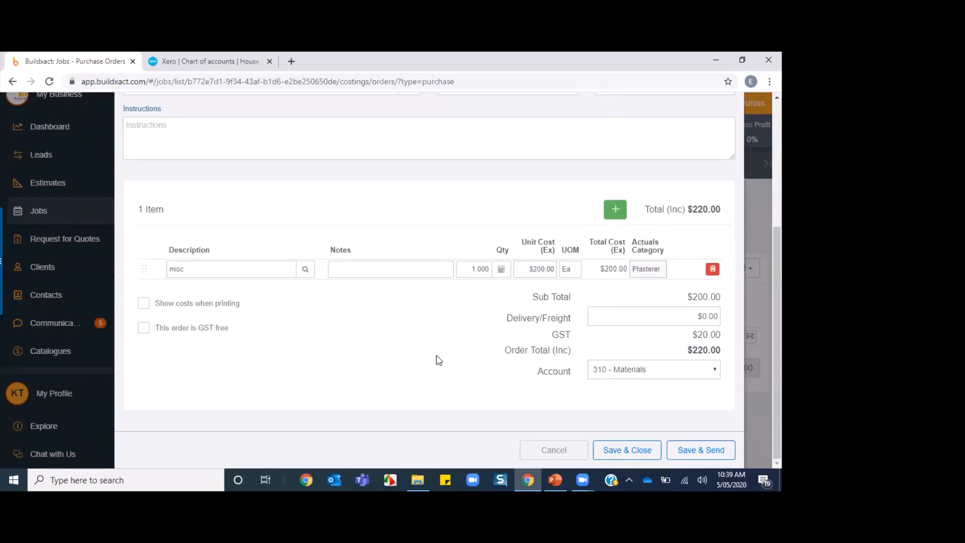
# - Set the Mitre 10 order's status to Received, recording its invoice under reference 2346 and saving it as received
pyautogui.scroll(4, 439, 360)
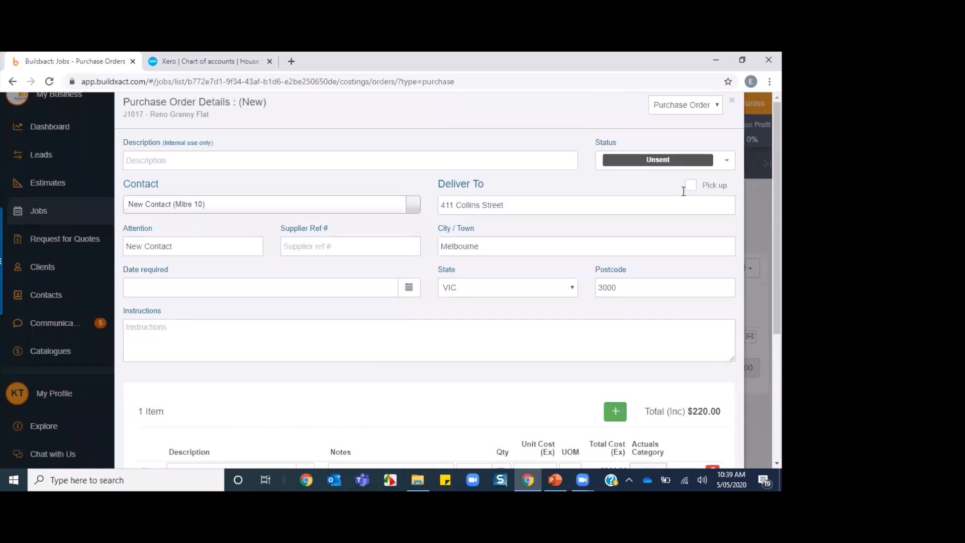
pyautogui.click(727, 157)
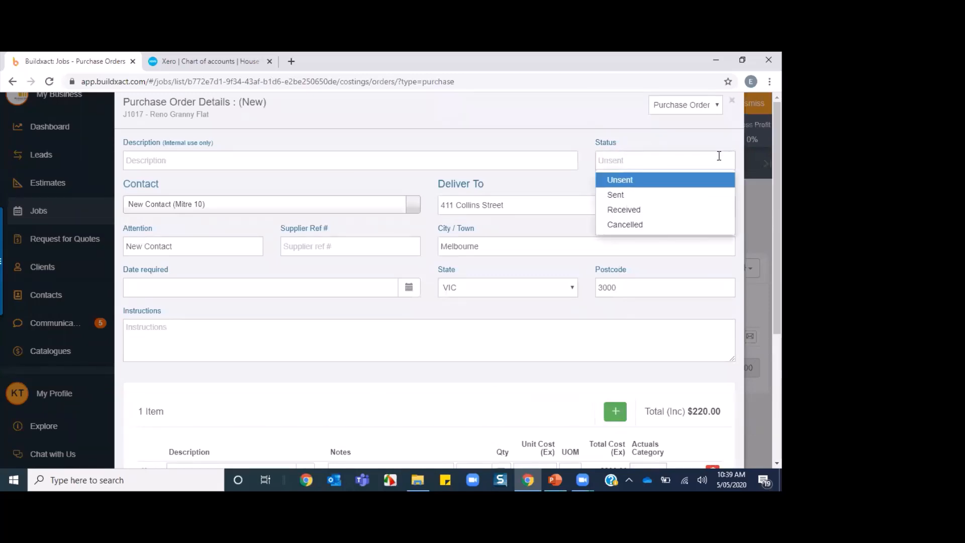
pyautogui.click(643, 210)
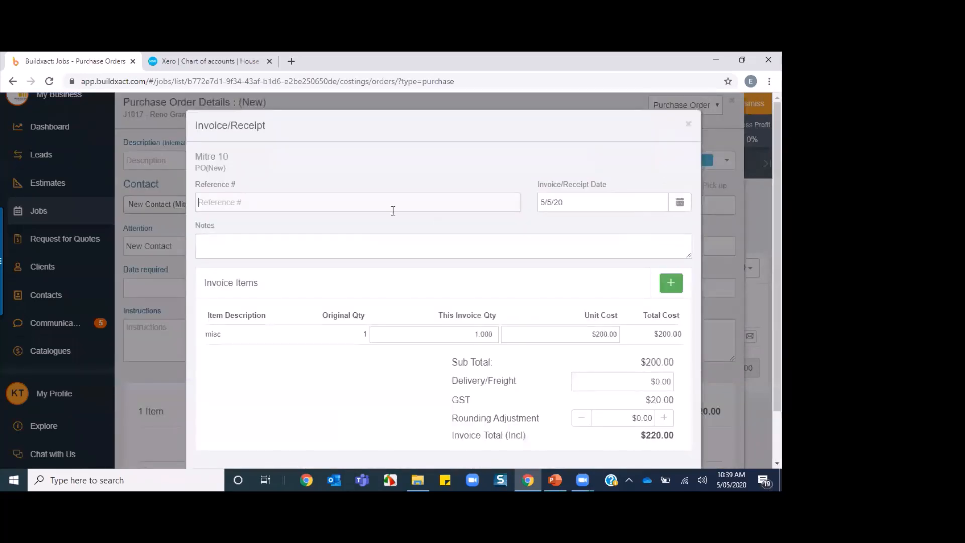
pyautogui.click(230, 203)
pyautogui.write('2346')
pyautogui.scroll(-2, 491, 298)
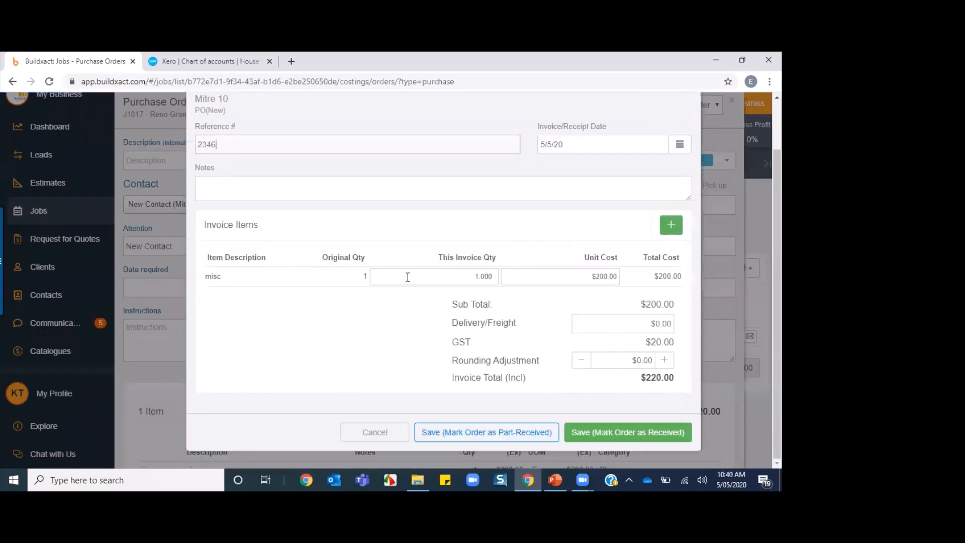
pyautogui.click(649, 437)
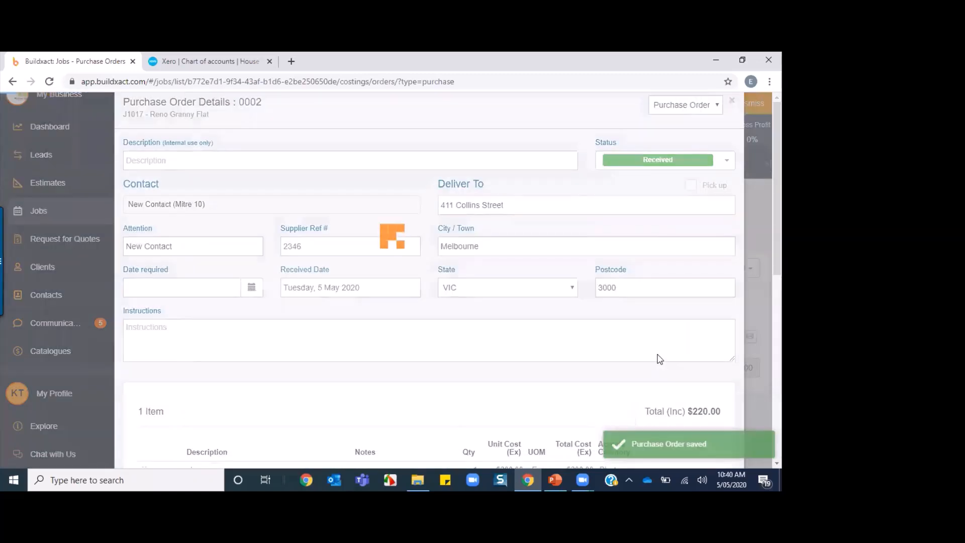
# - Look over the recorded invoice on the Mitre 10 purchase order, and save and close the order
pyautogui.scroll(-4, 519, 316)
pyautogui.scroll(-4, 519, 314)
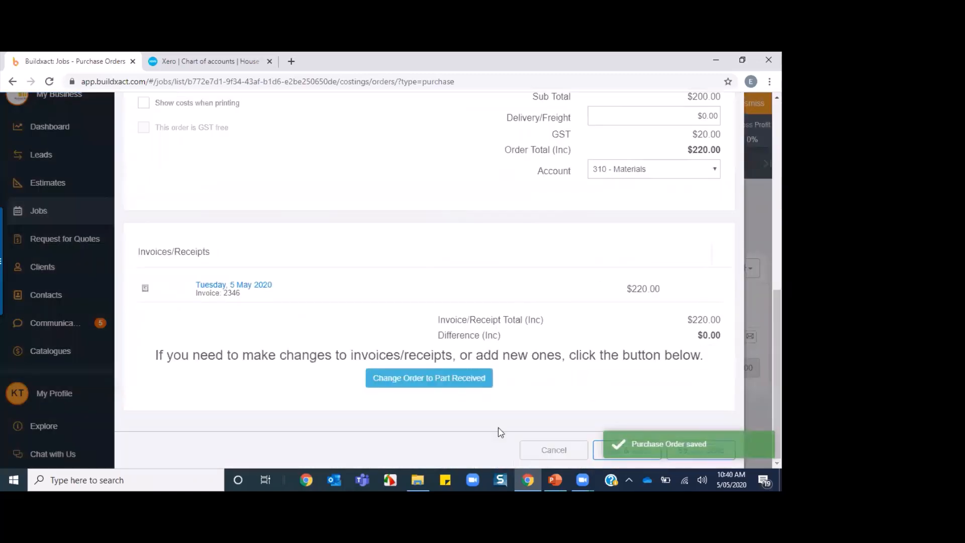
pyautogui.click(626, 451)
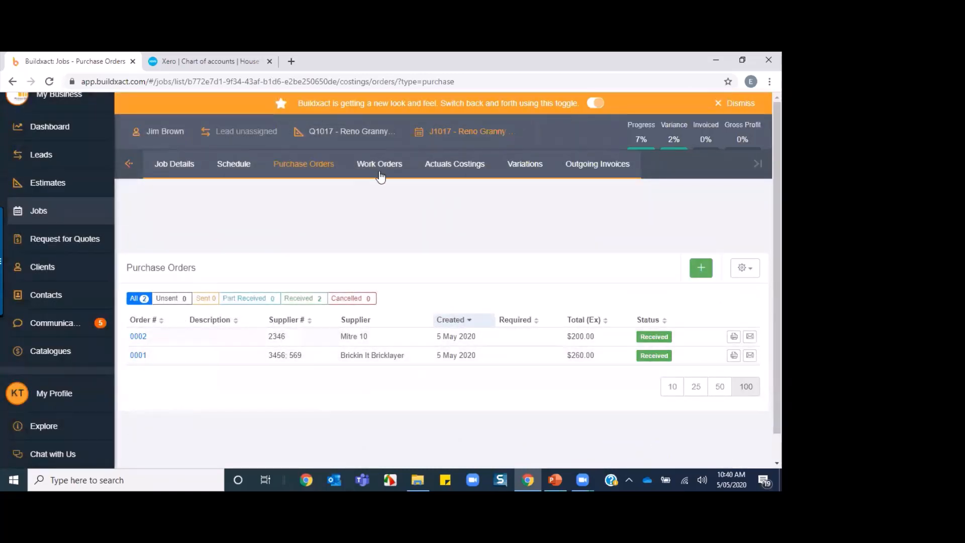
# - Review the job's actual costings, comparing the Plasterer category's actual cost with its estimate
pyautogui.click(472, 165)
pyautogui.scroll(-1, 373, 357)
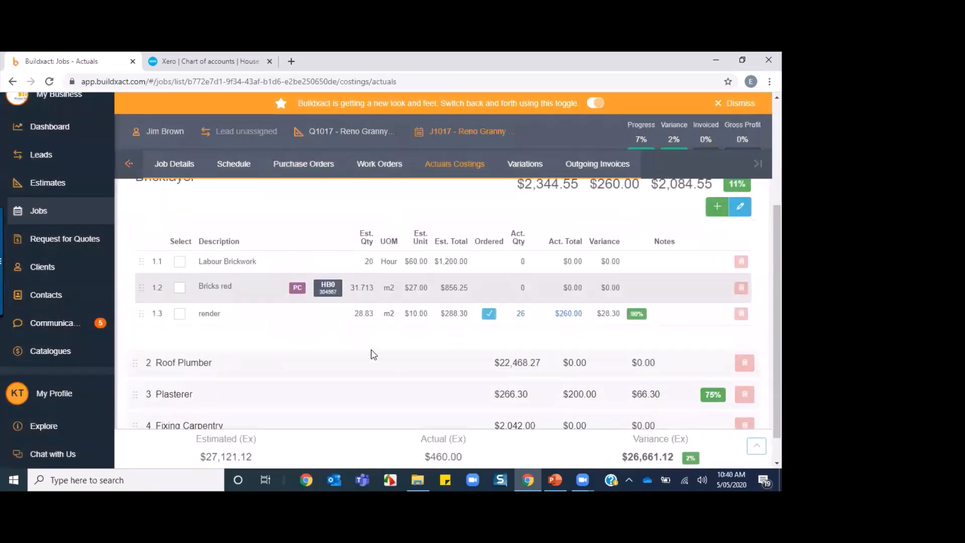
pyautogui.scroll(1, 373, 356)
pyautogui.scroll(-2, 371, 341)
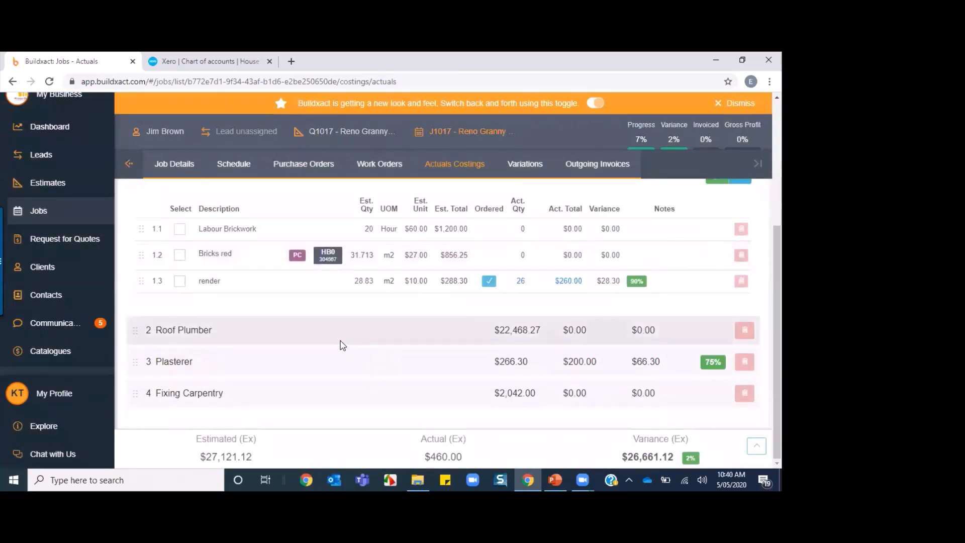
# - Review the Plasterer category's items in the actual costings and look at the job's list of work orders
pyautogui.click(286, 362)
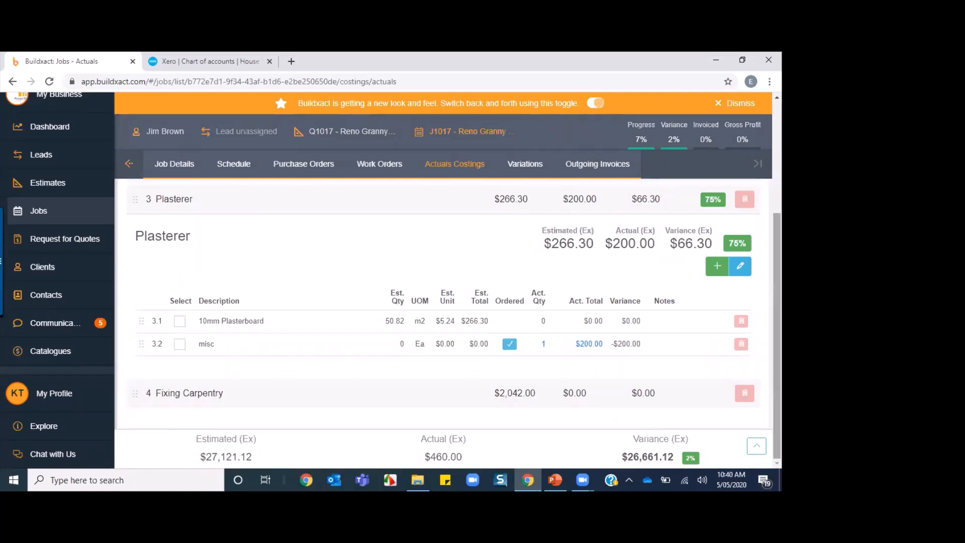
pyautogui.scroll(3, 777, 332)
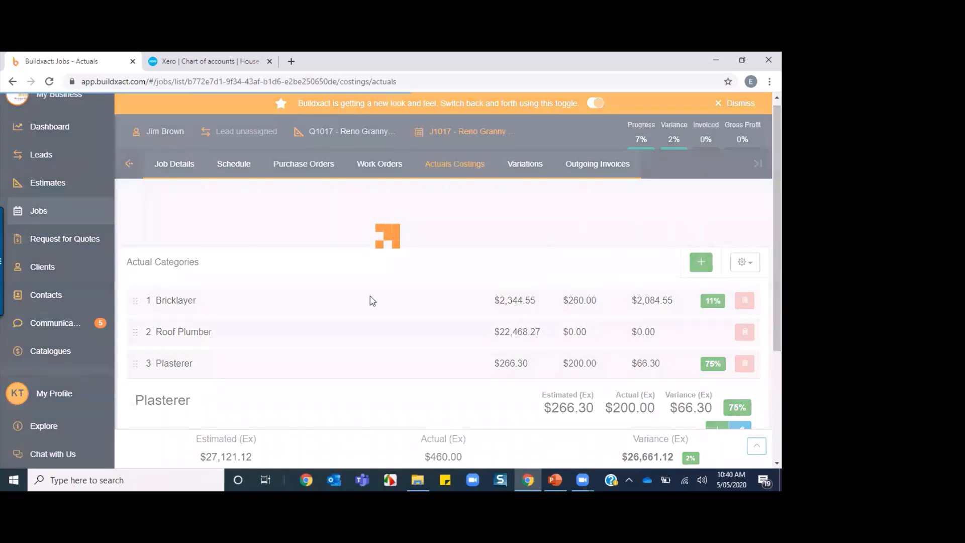
pyautogui.click(370, 170)
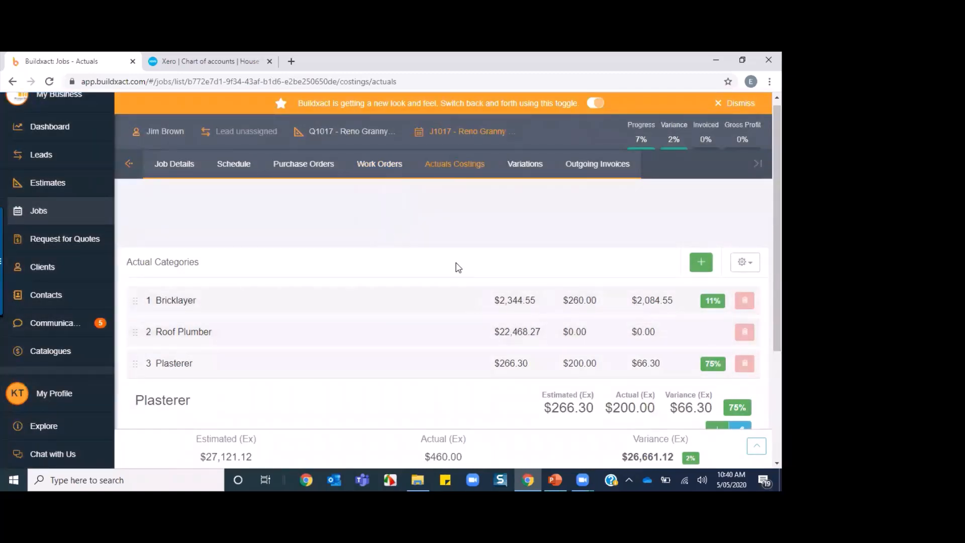
pyautogui.click(385, 166)
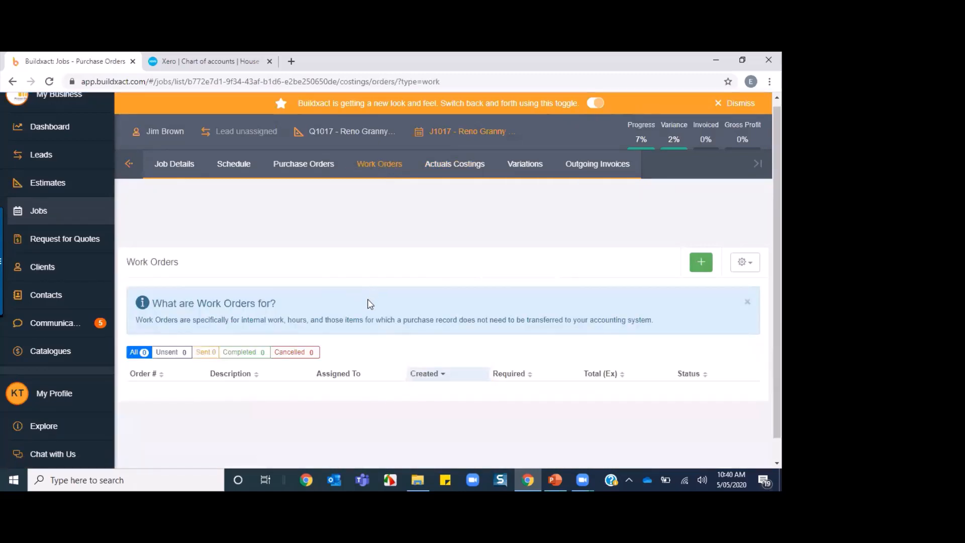
pyautogui.click(466, 167)
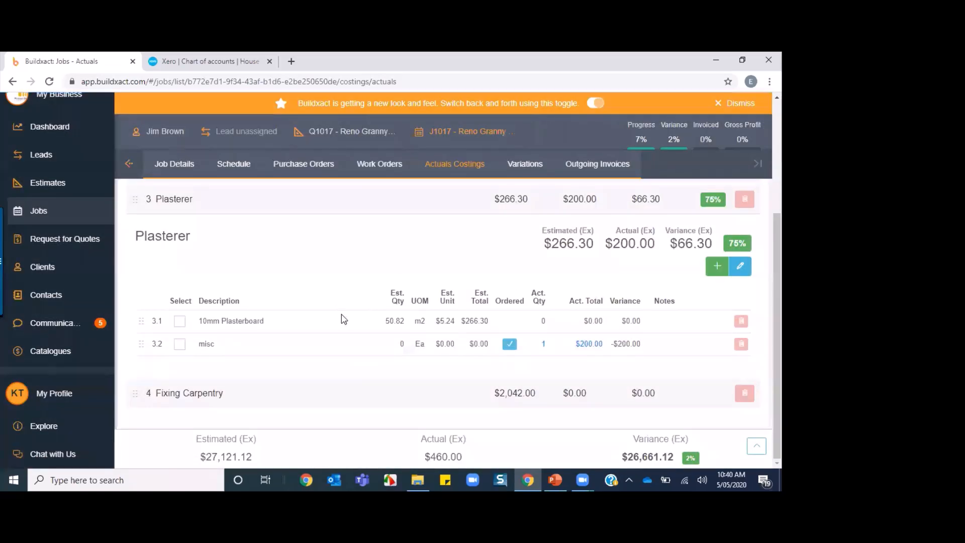
pyautogui.scroll(3, 377, 266)
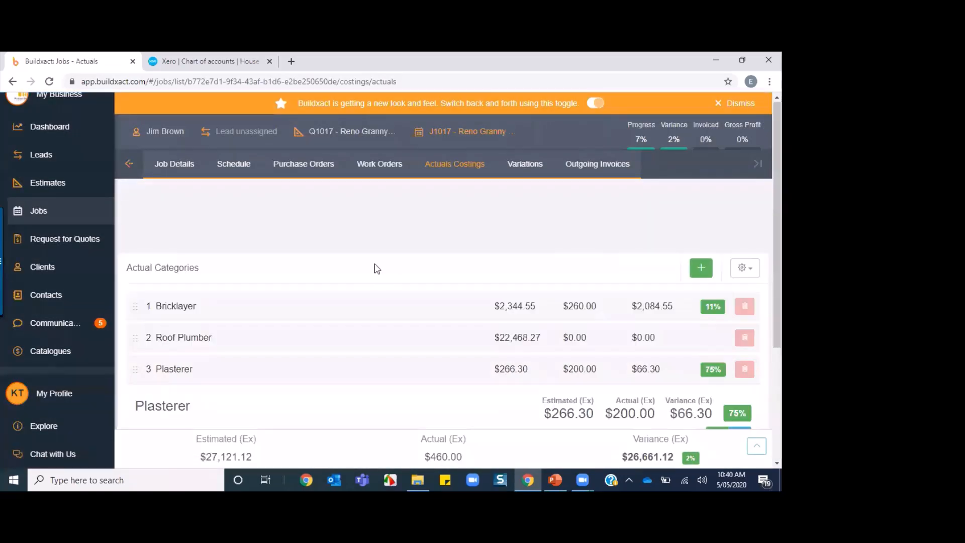
# - Create a work order for the Bricklayer category's Labour Brickwork item and assign it to the builder contact
pyautogui.click(259, 312)
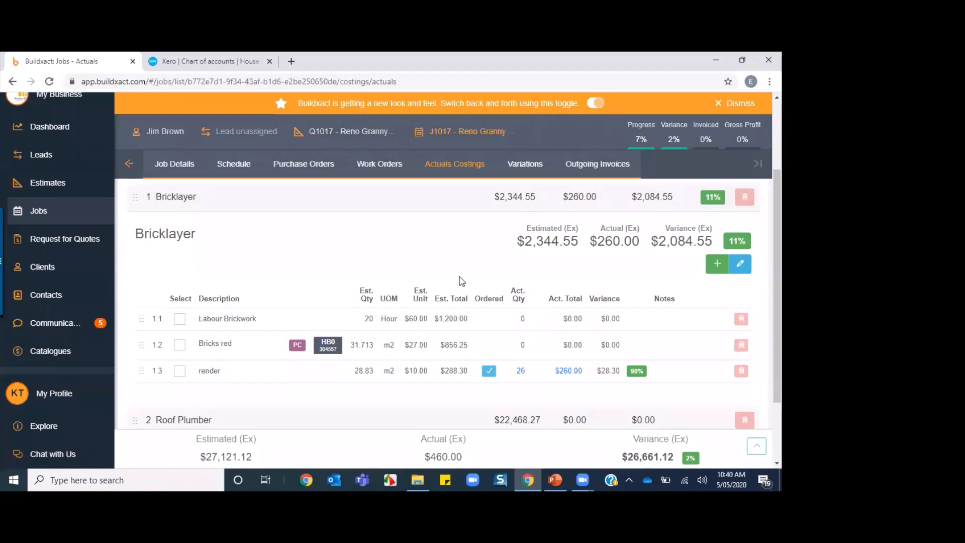
pyautogui.click(180, 320)
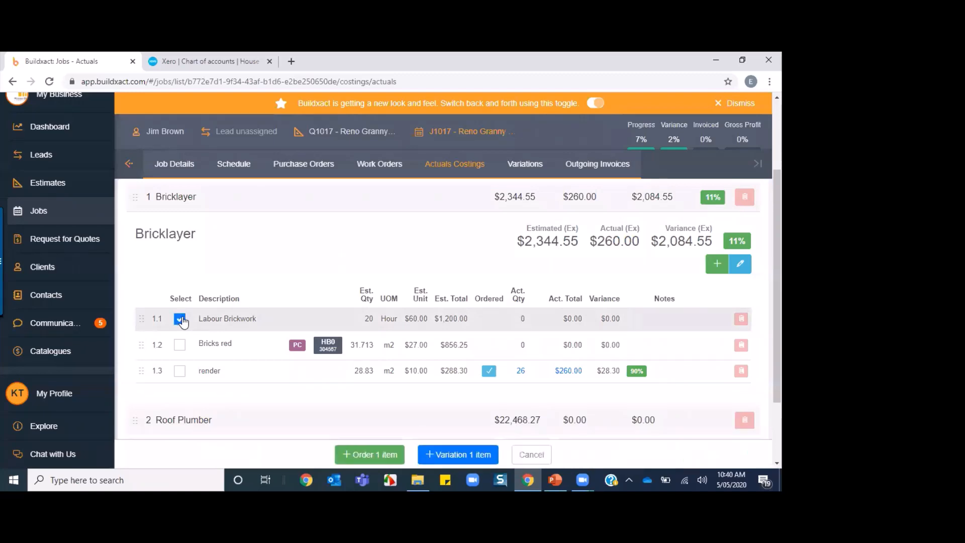
pyautogui.click(343, 445)
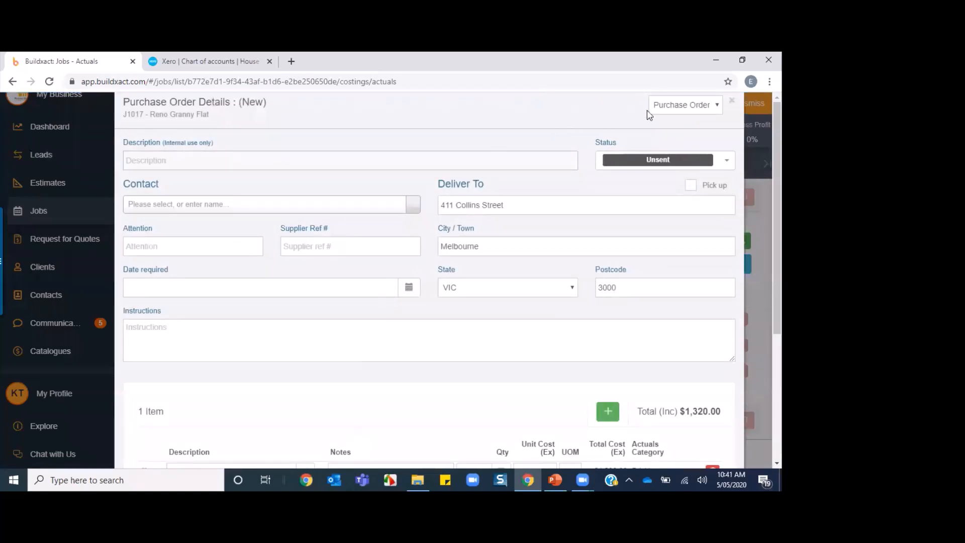
pyautogui.click(716, 107)
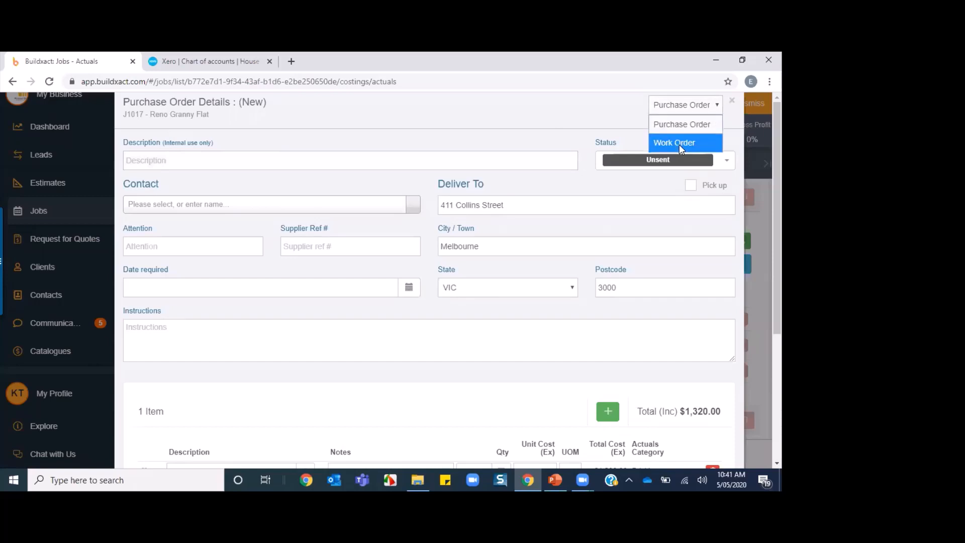
pyautogui.click(678, 143)
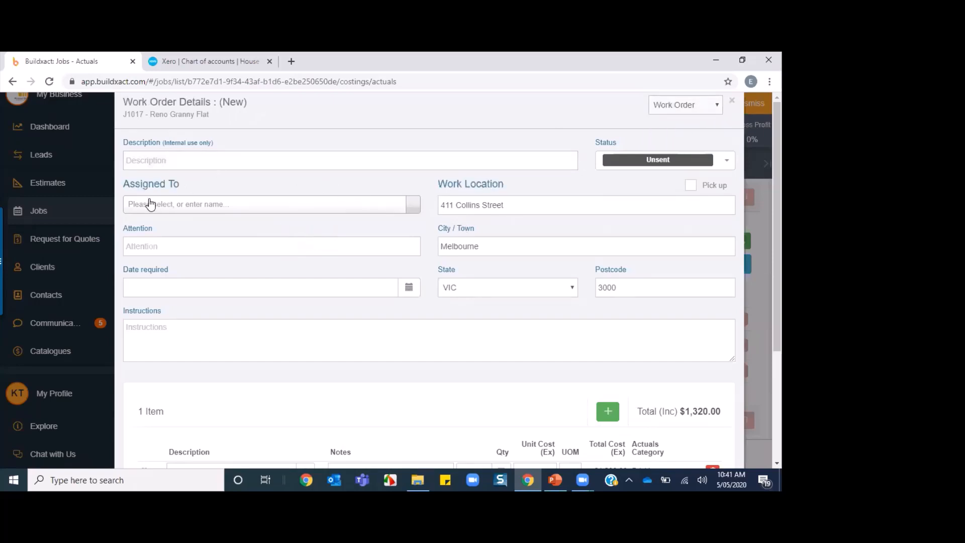
pyautogui.click(146, 206)
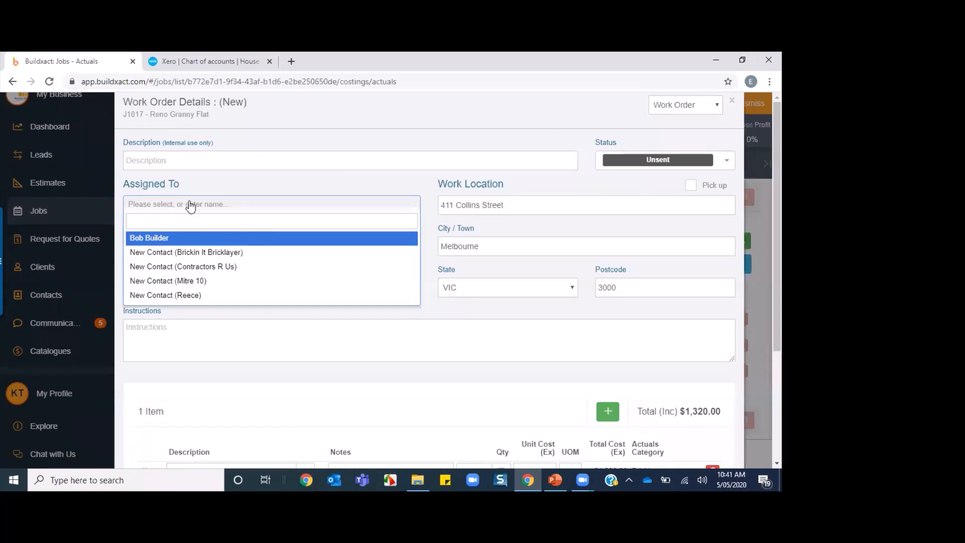
pyautogui.click(181, 238)
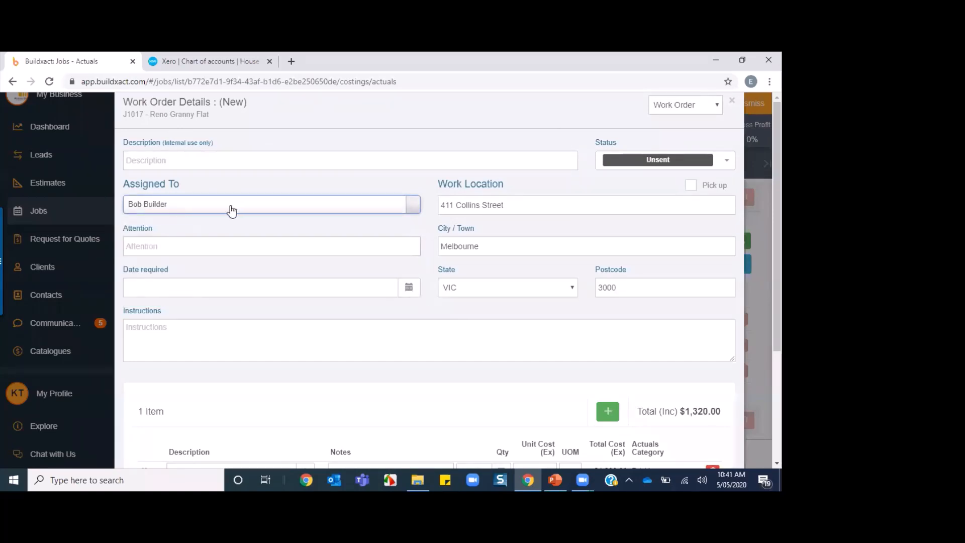
# - Set the Labour Brickwork quantity on the work order to 8 hours
pyautogui.scroll(-2, 387, 267)
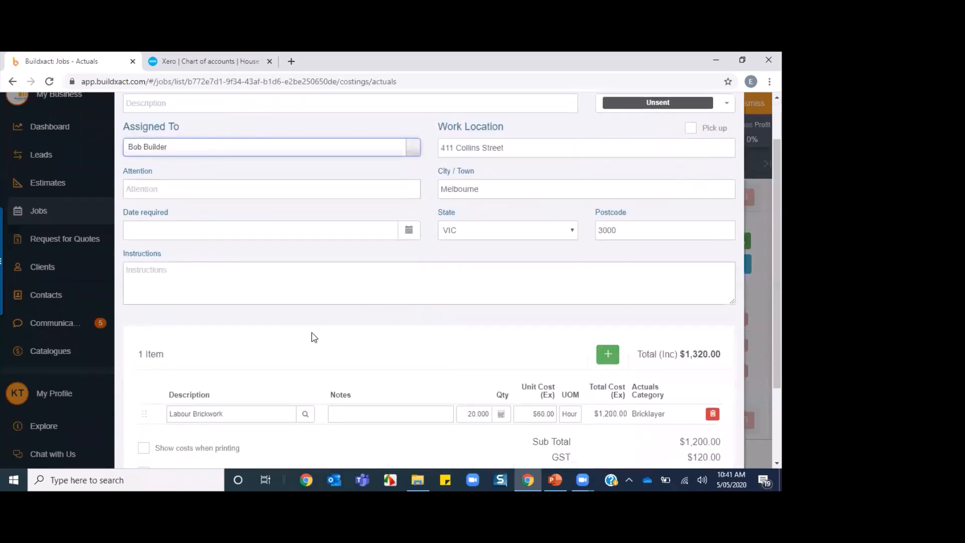
pyautogui.scroll(-1, 314, 330)
pyautogui.scroll(-1, 314, 330)
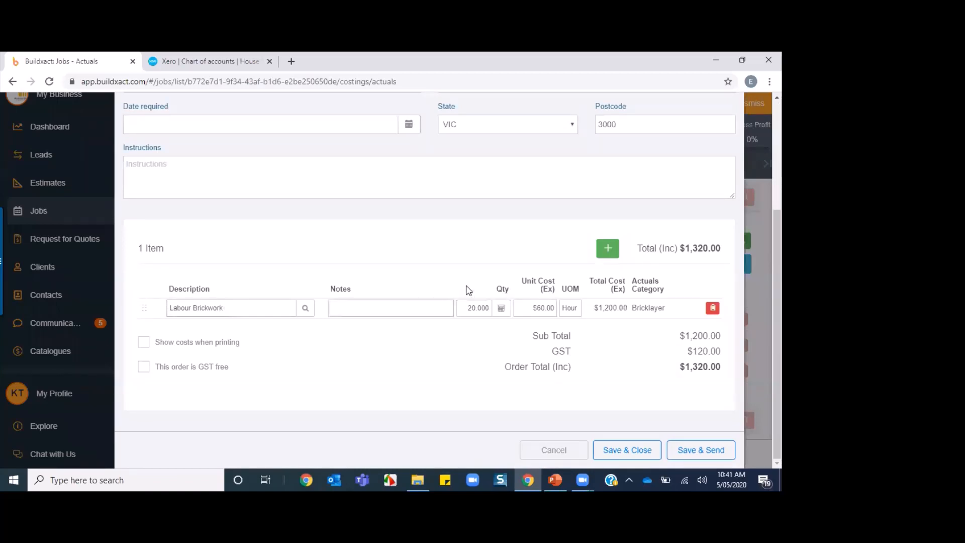
pyautogui.click(487, 305)
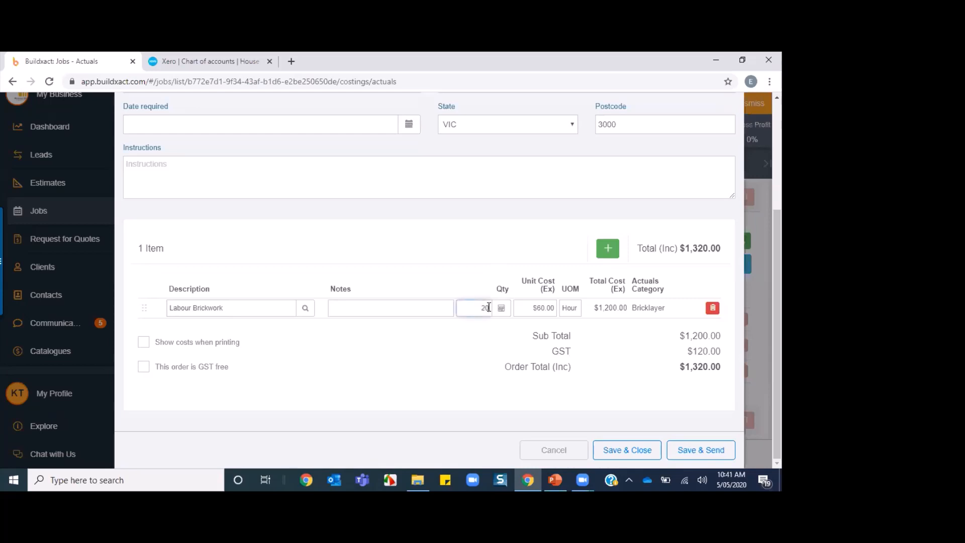
pyautogui.press('BackSpace')
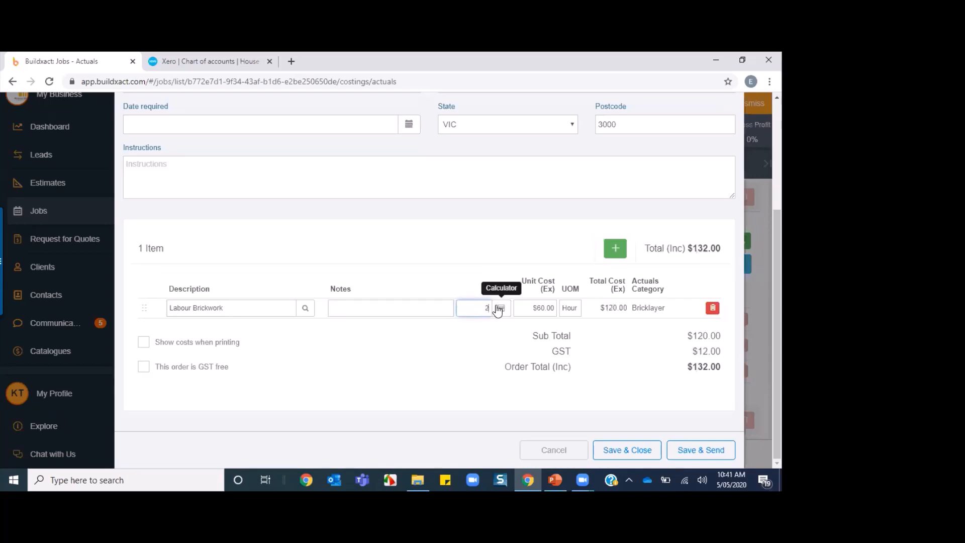
pyautogui.press('BackSpace')
pyautogui.write('8')
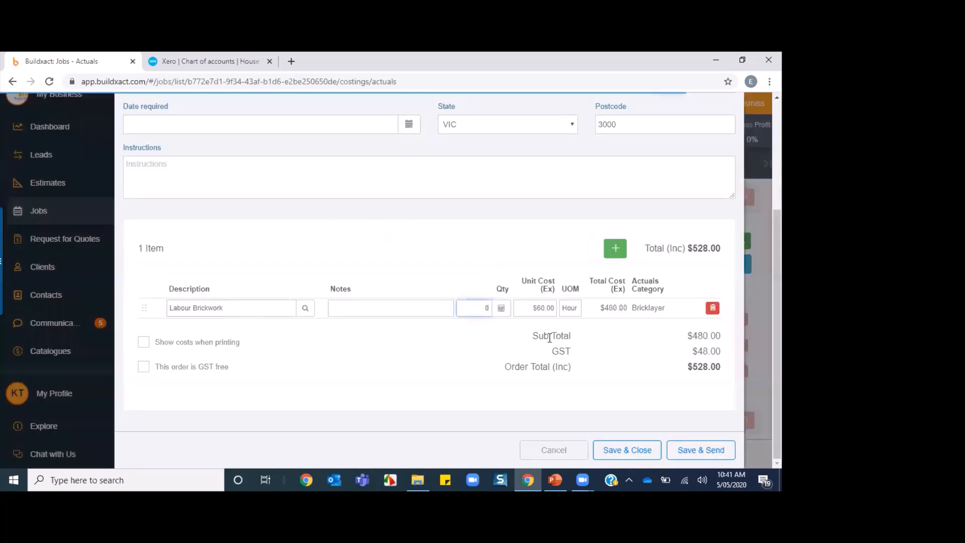
# - Set the work order's status to Completed, and save and close the order
pyautogui.scroll(3, 581, 333)
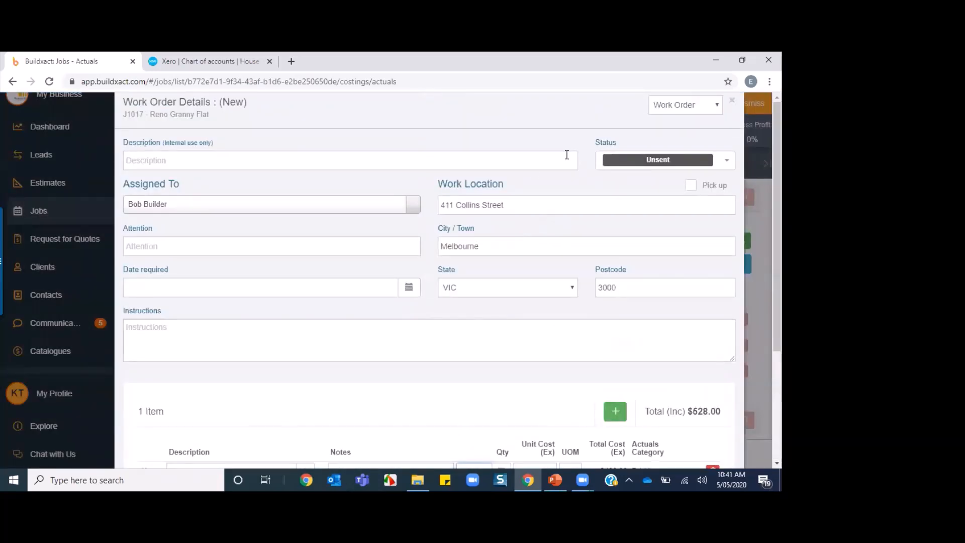
pyautogui.click(724, 157)
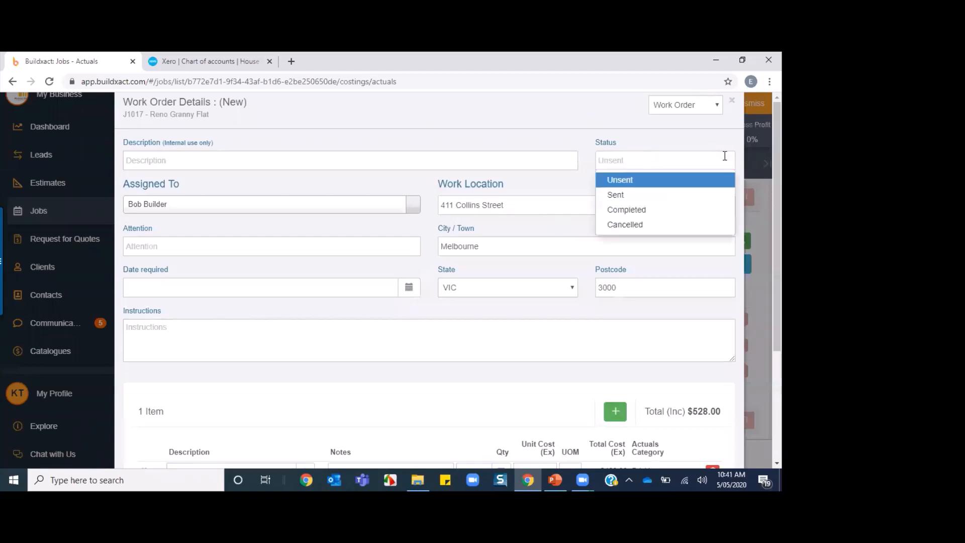
pyautogui.click(630, 209)
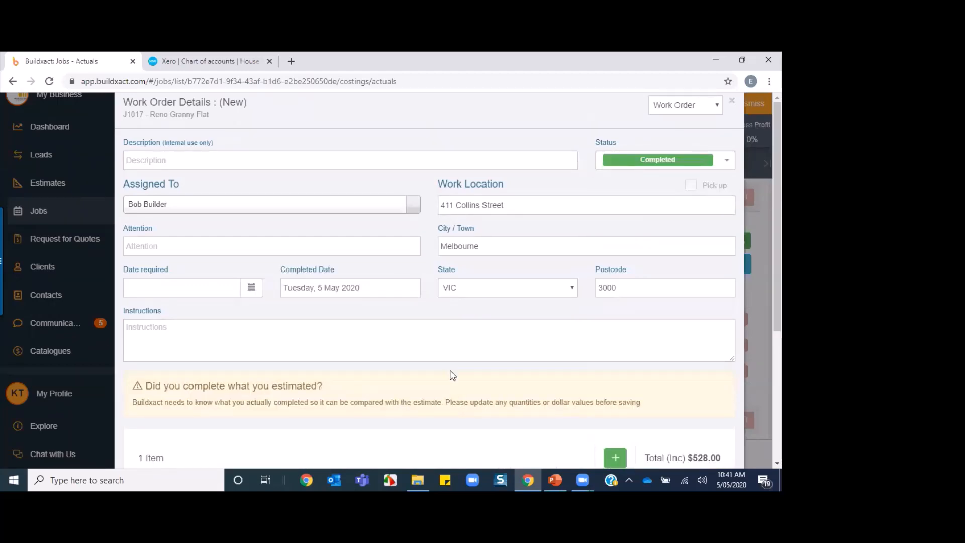
pyautogui.scroll(-4, 461, 318)
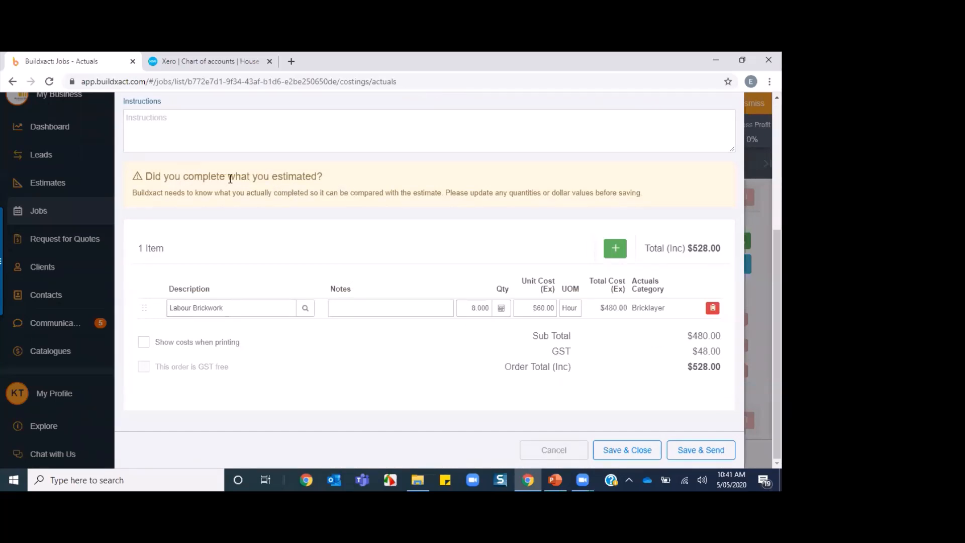
pyautogui.click(629, 451)
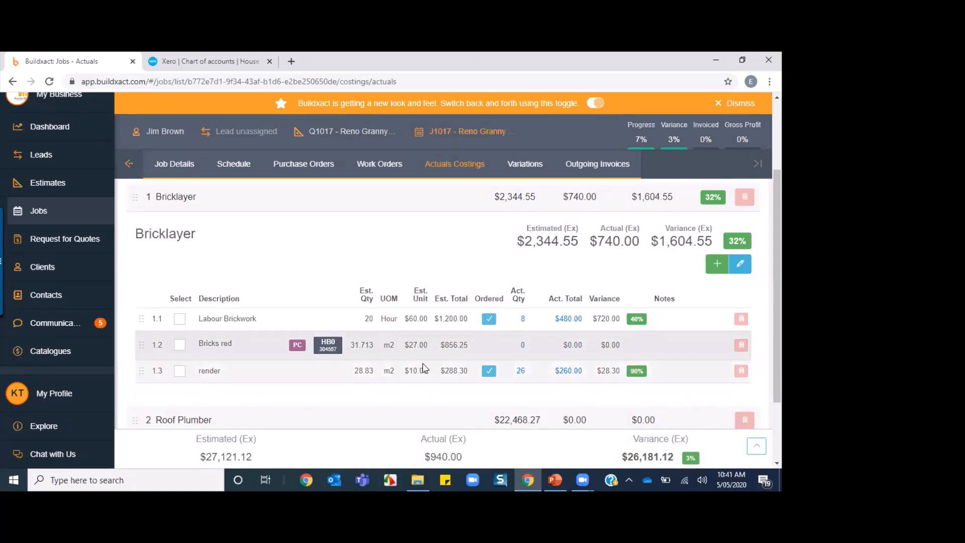
# - Examine the orders related to the render item in the Bricklayer category
pyautogui.click(489, 373)
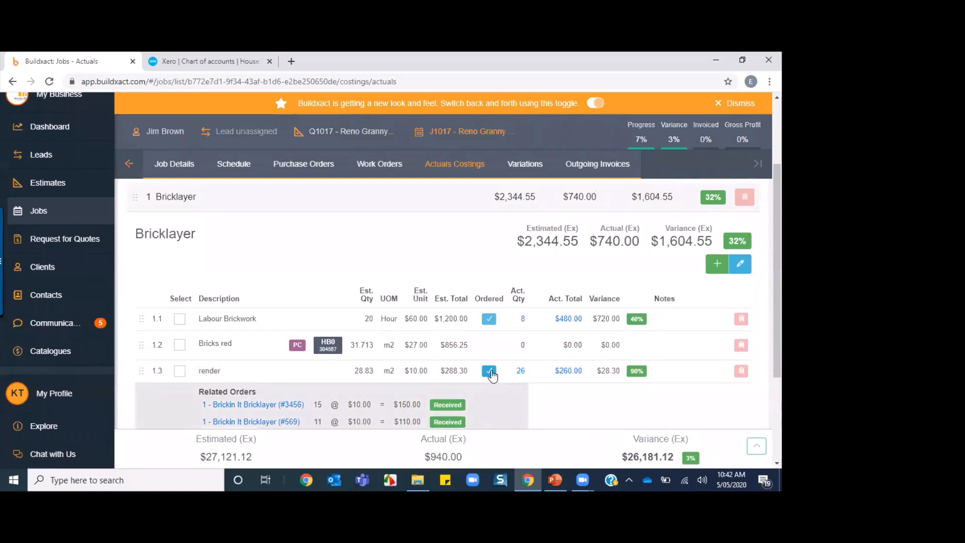
pyautogui.click(491, 374)
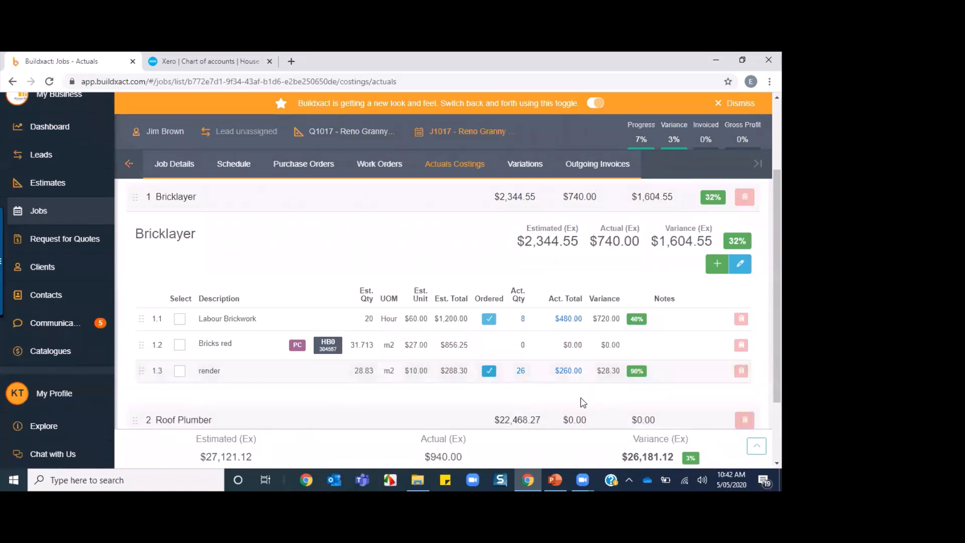
pyautogui.click(385, 168)
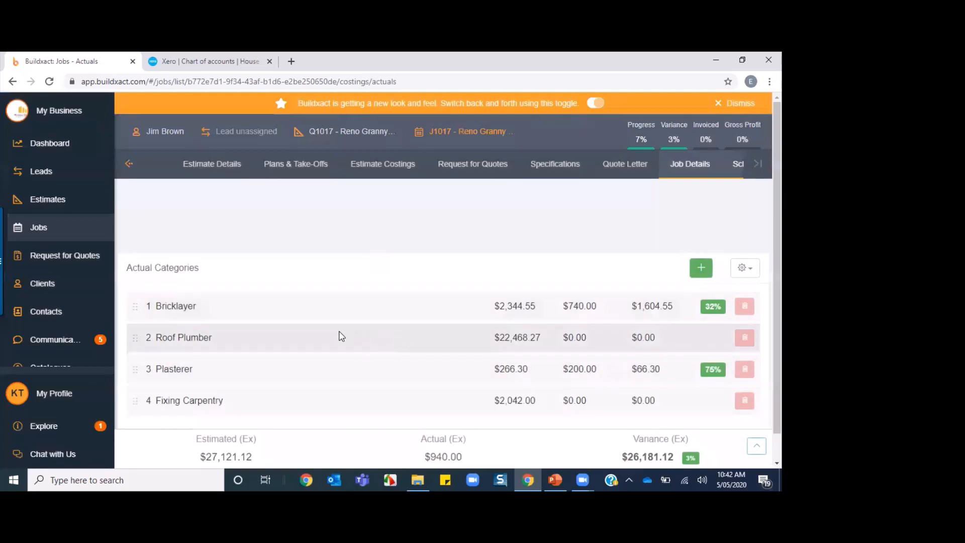
# - Create a variation from the Bricks red item in the Bricklayer category
pyautogui.click(282, 307)
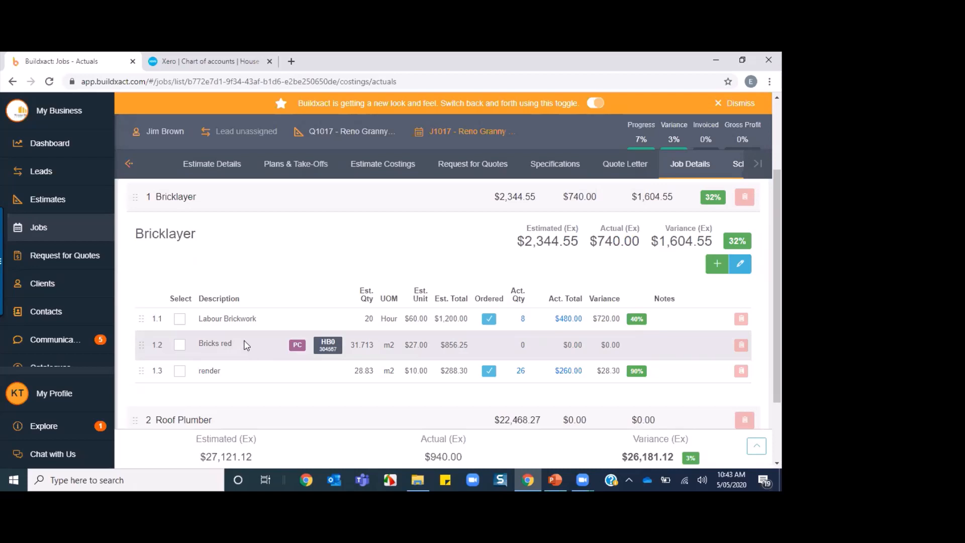
pyautogui.click(179, 346)
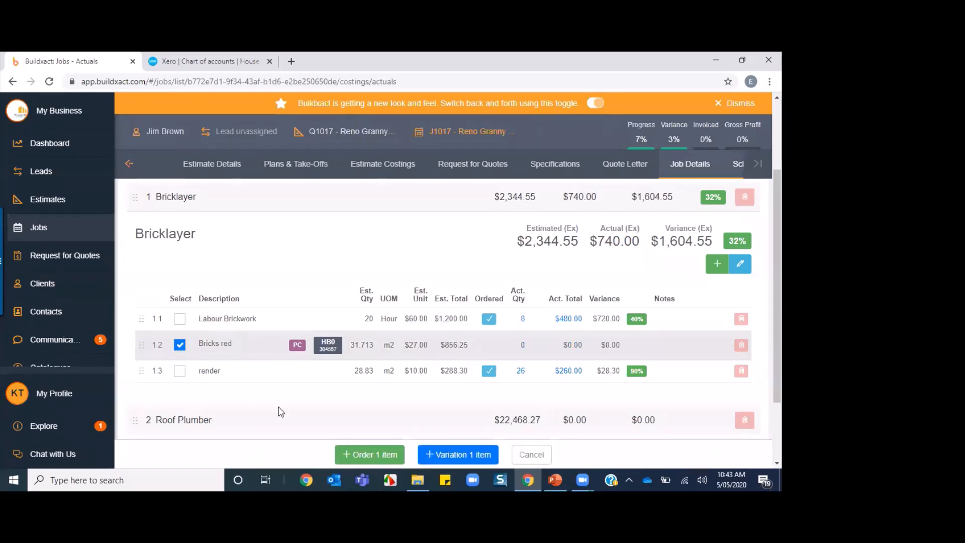
pyautogui.click(453, 454)
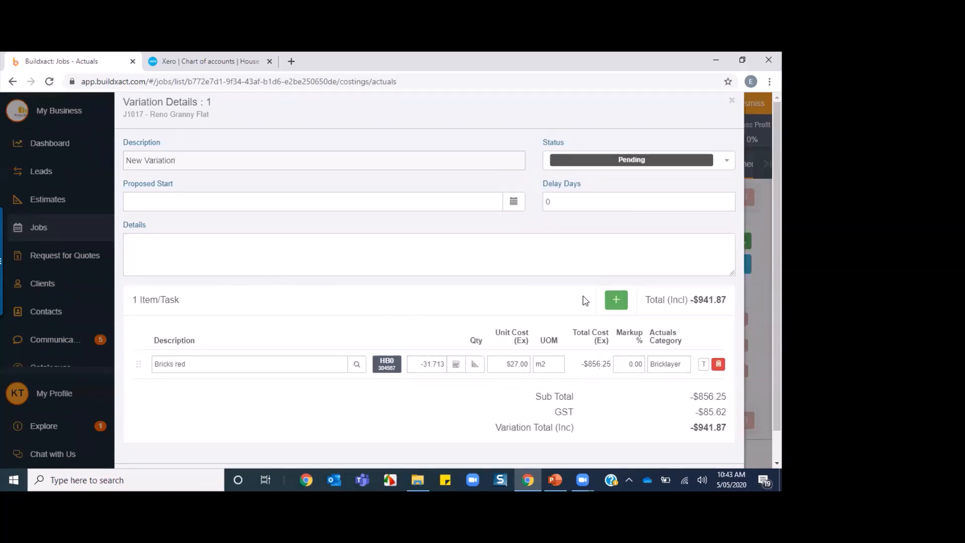
# - Add a replacement item named Bricks to the variation with a quantity of 31.713
pyautogui.click(605, 301)
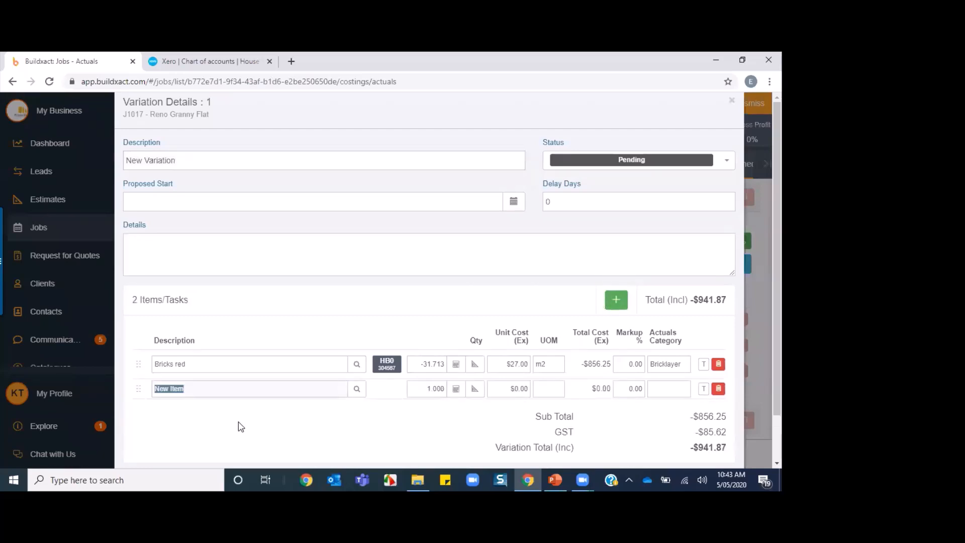
pyautogui.write('Bricks')
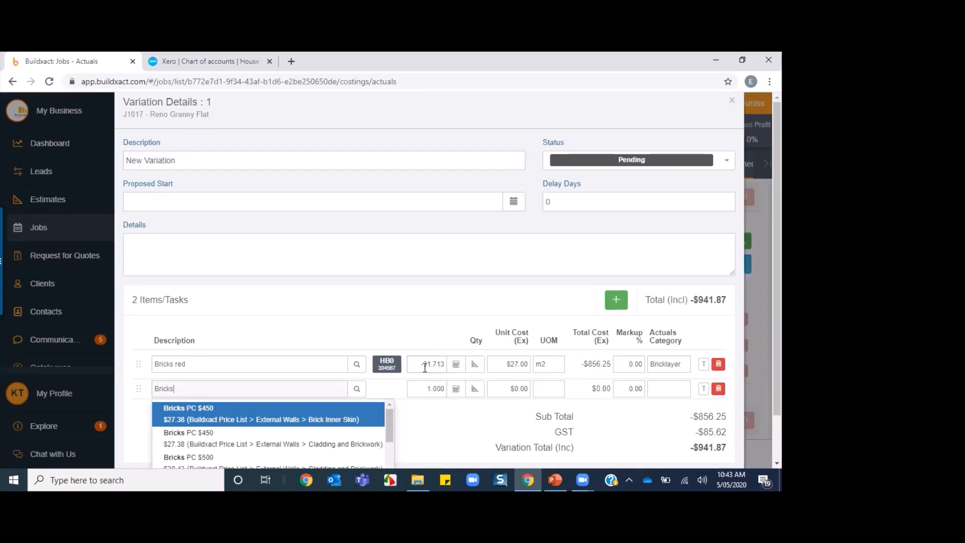
pyautogui.click(456, 392)
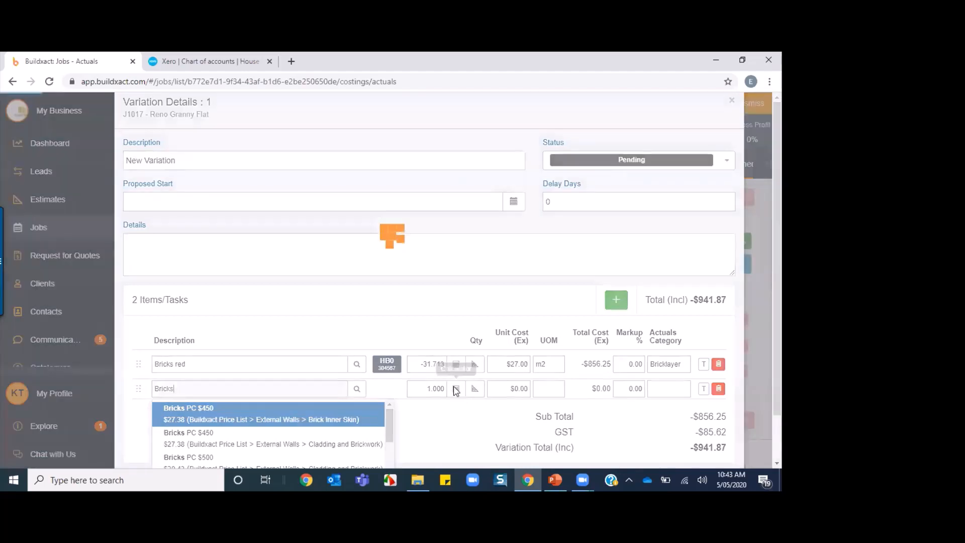
pyautogui.click(456, 391)
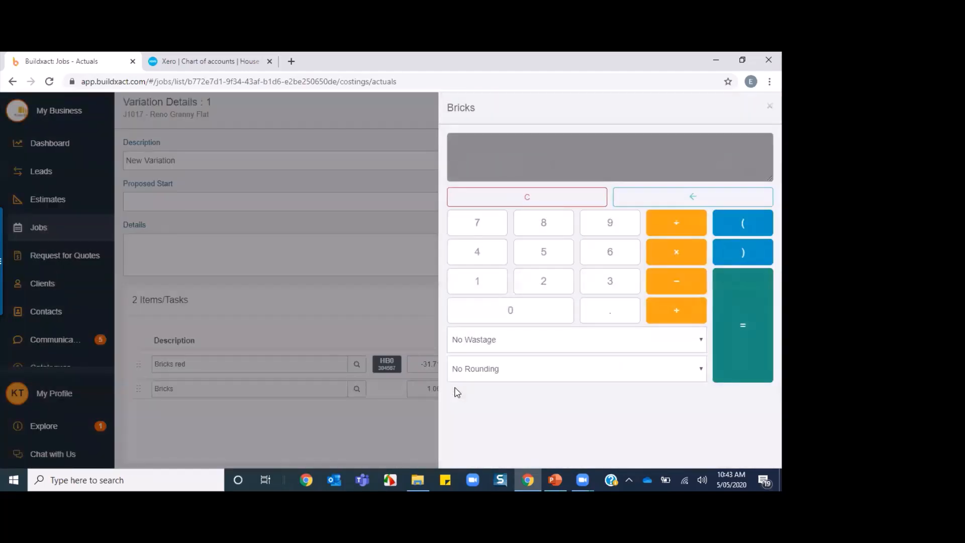
pyautogui.click(399, 421)
pyautogui.click(429, 387)
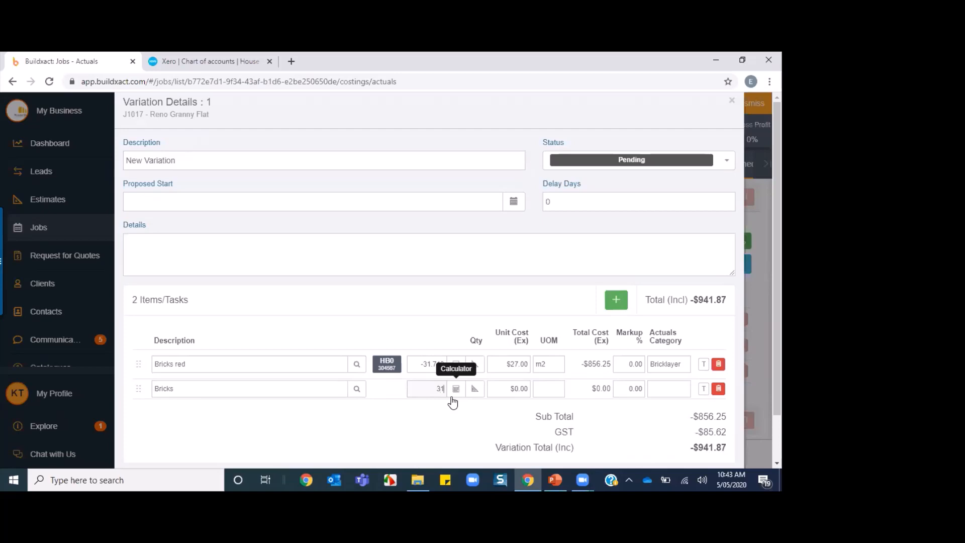
pyautogui.write('.713')
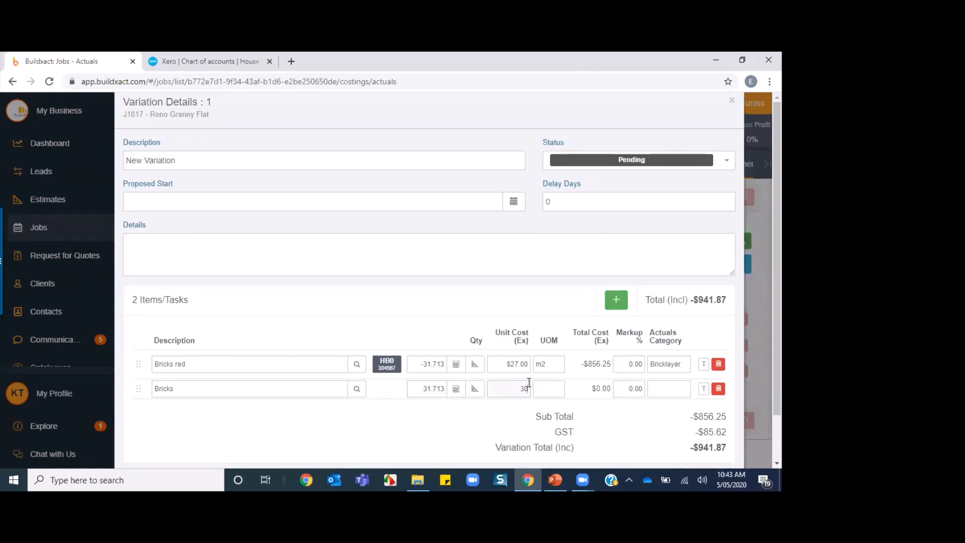
# - Set the replacement Bricks item's unit to m2, markup to 10% and actuals category to Bricklayer, and mark it as a task
pyautogui.click(543, 387)
pyautogui.write('m2')
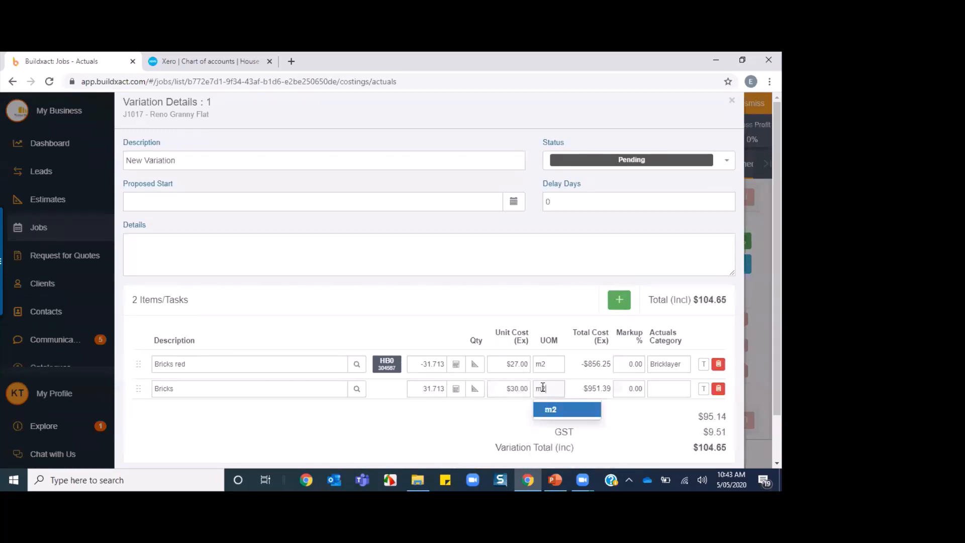
pyautogui.click(551, 409)
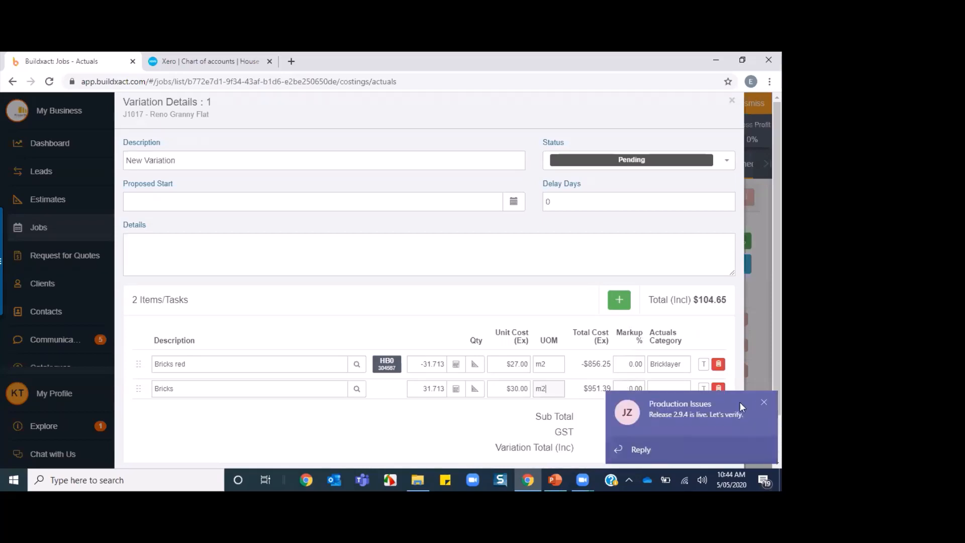
pyautogui.click(629, 389)
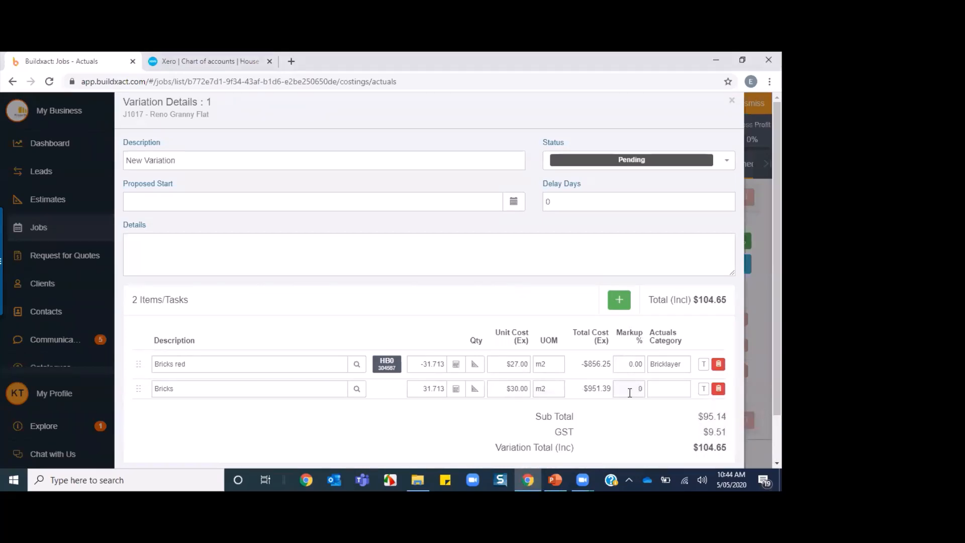
pyautogui.write('1')
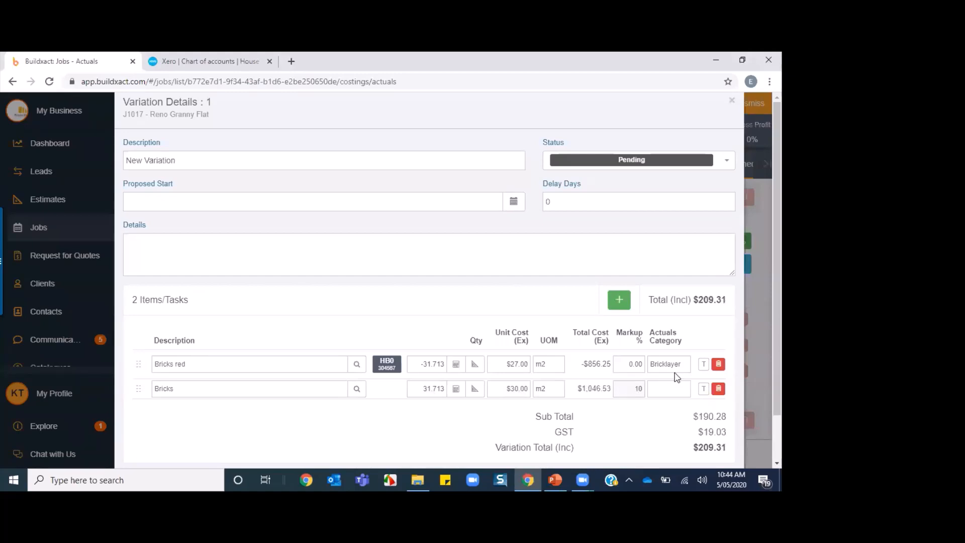
pyautogui.click(662, 388)
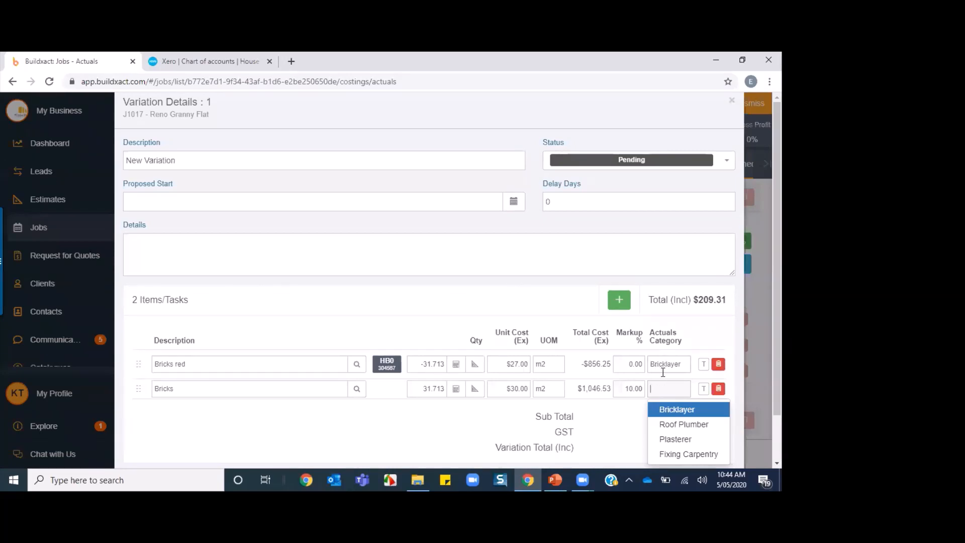
pyautogui.click(664, 409)
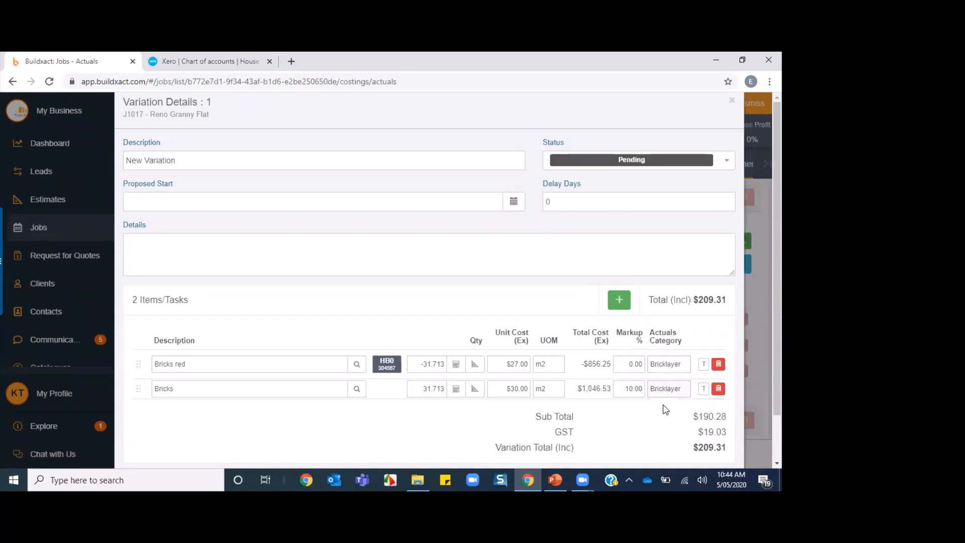
pyautogui.click(702, 389)
# - Save the bricks variation and email it to the client with the variation PDF attached
pyautogui.scroll(-1, 626, 422)
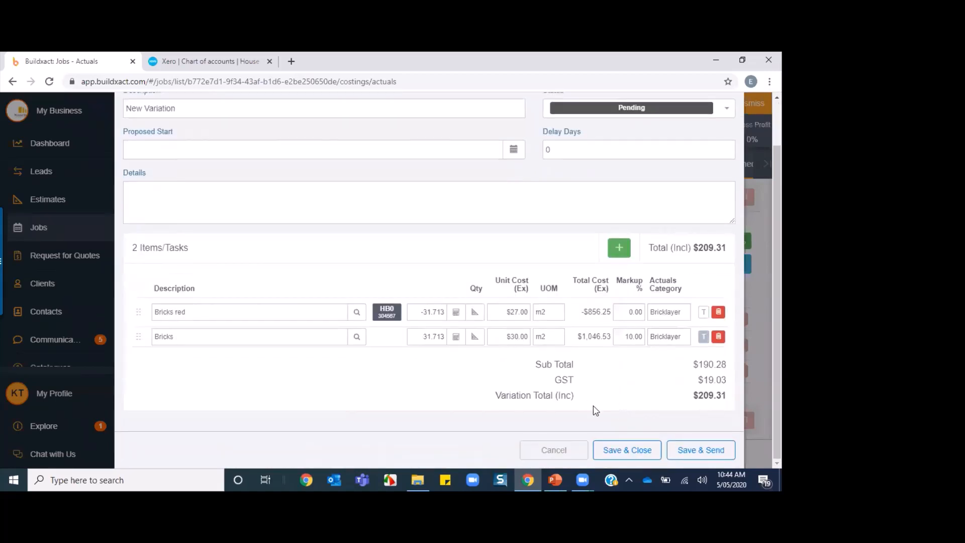
pyautogui.click(697, 450)
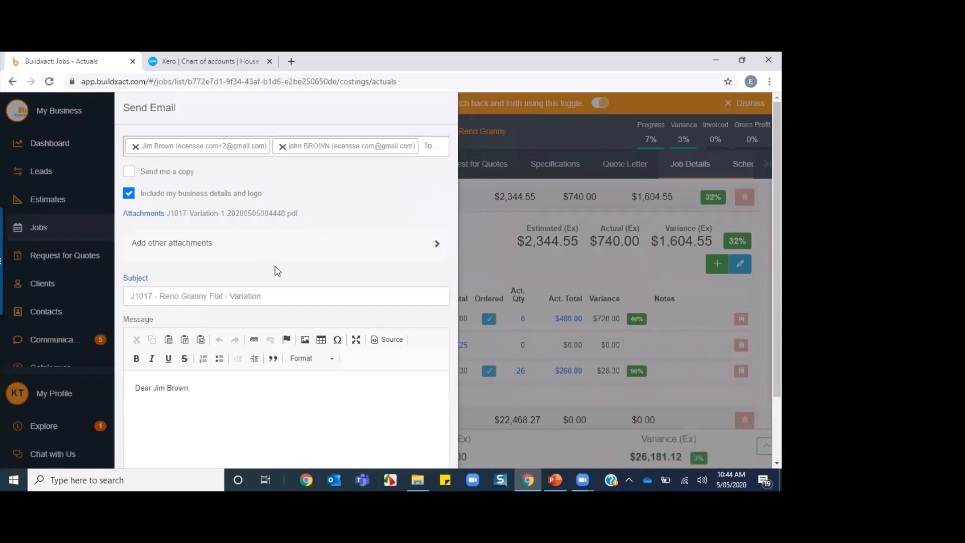
pyautogui.scroll(-2, 273, 269)
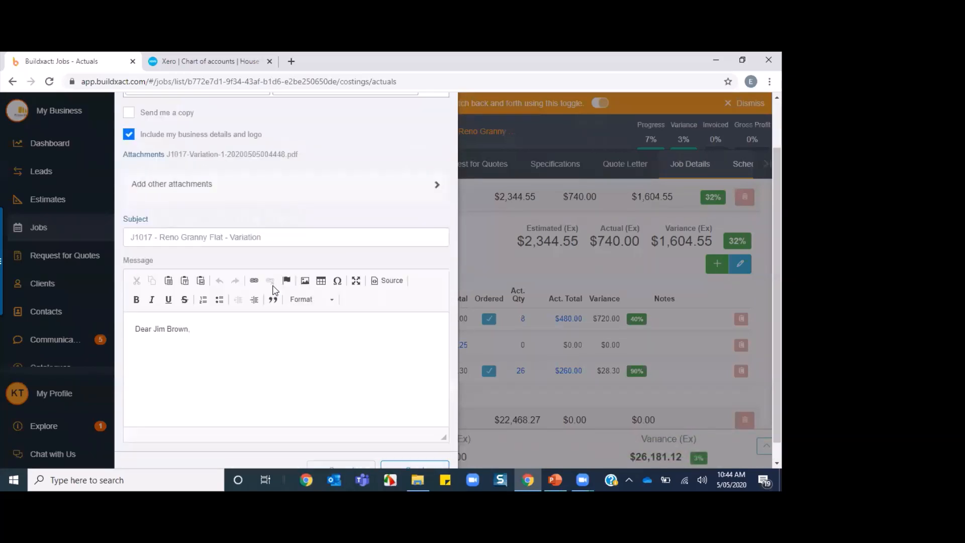
pyautogui.click(356, 450)
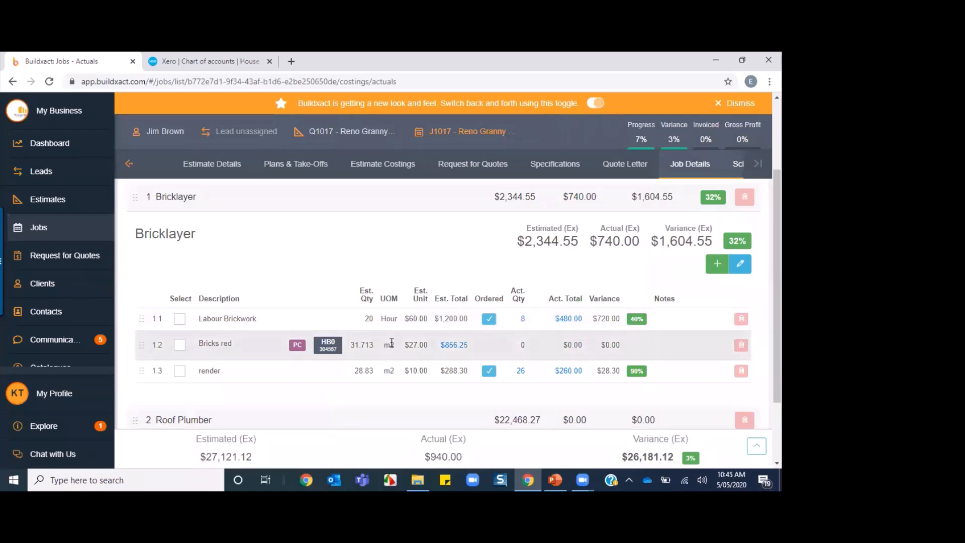
# - Change the status of the sent bricks variation to Accepted, and save and close it
pyautogui.scroll(2, 308, 297)
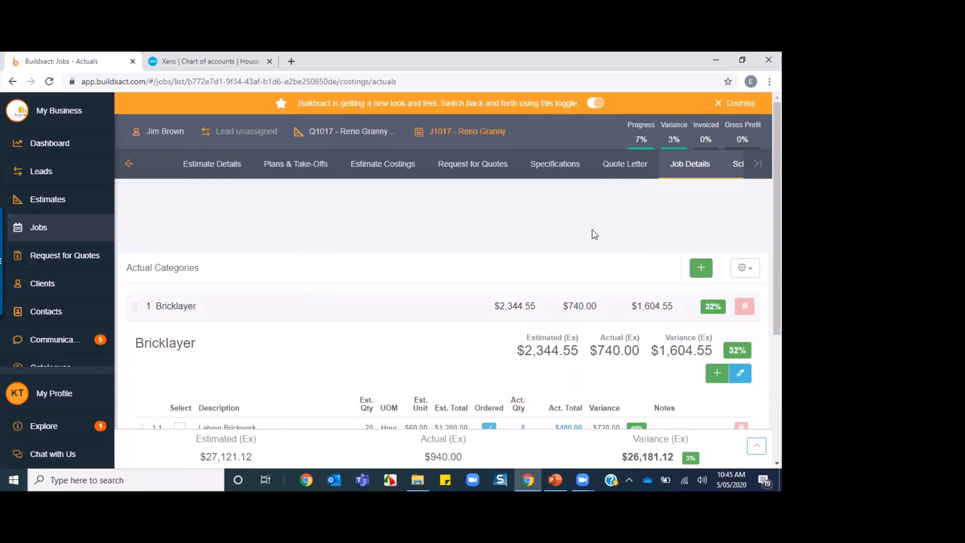
pyautogui.click(752, 164)
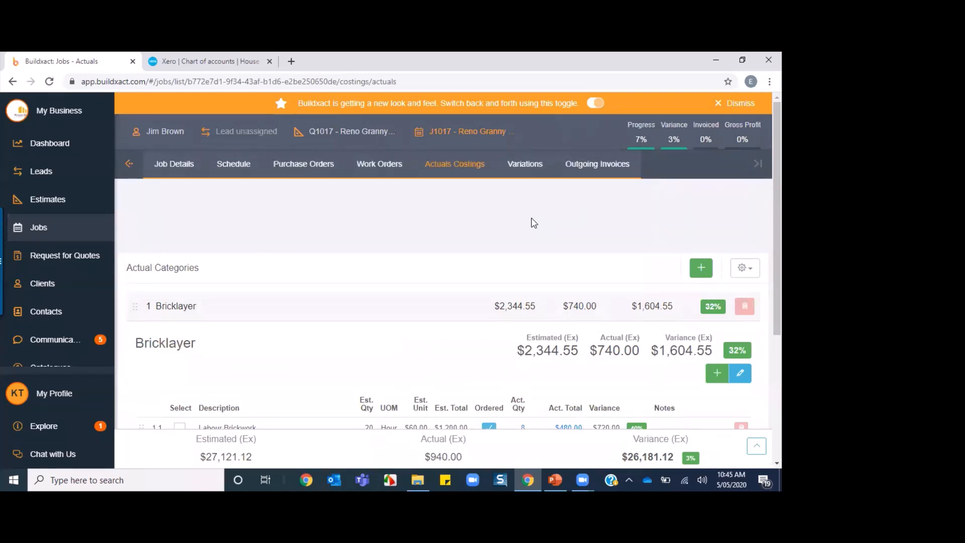
pyautogui.click(529, 165)
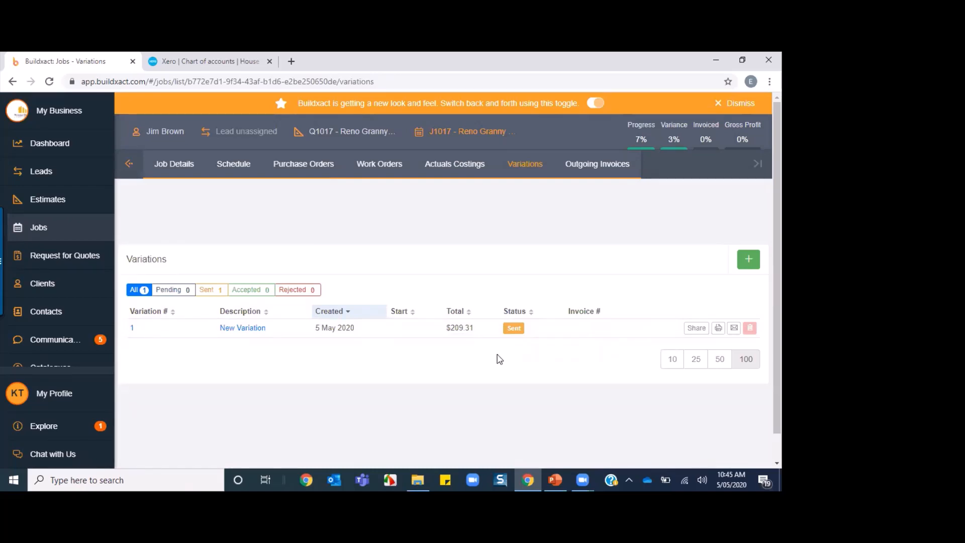
pyautogui.click(240, 329)
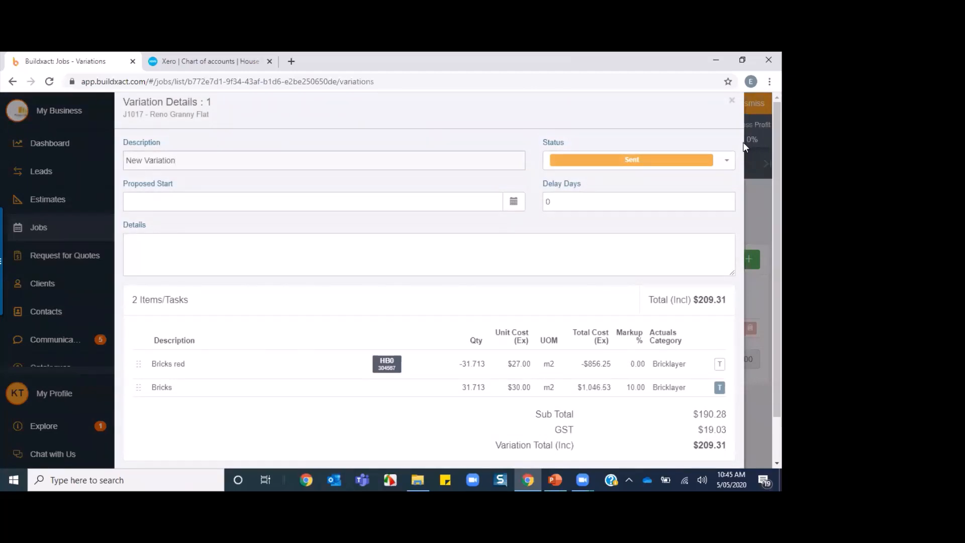
pyautogui.click(725, 159)
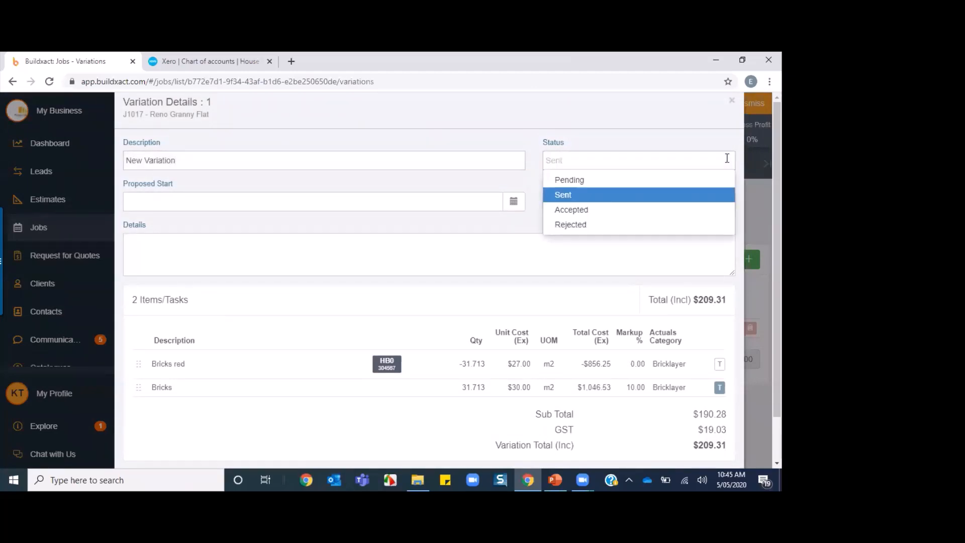
pyautogui.click(629, 210)
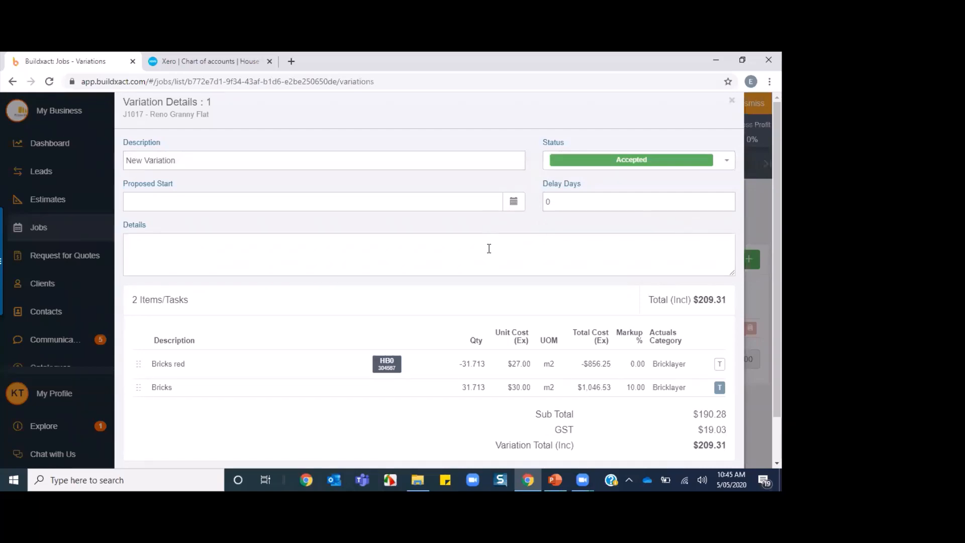
pyautogui.scroll(-1, 491, 257)
pyautogui.click(639, 449)
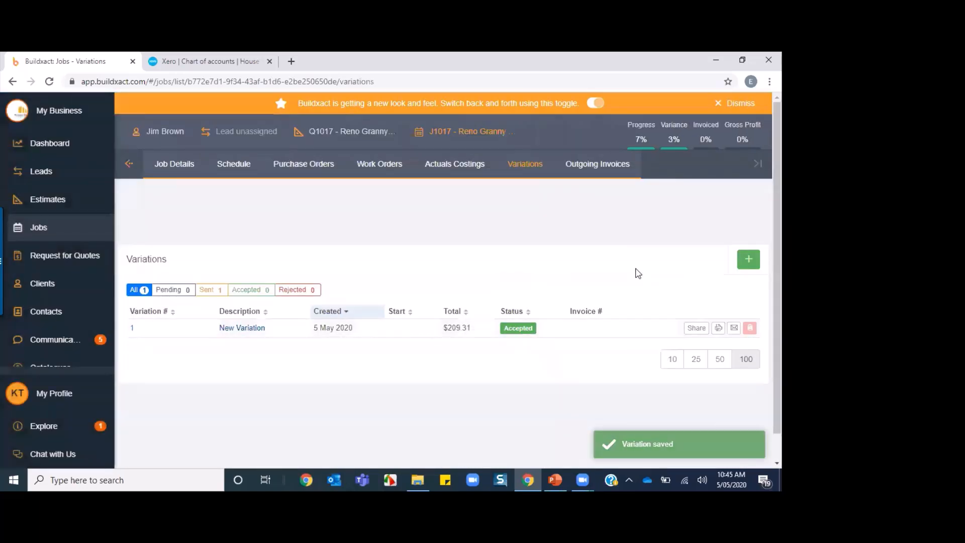
# - Examine how the accepted variation's items and costs appear in the Bricklayer category of the actual costings
pyautogui.click(454, 167)
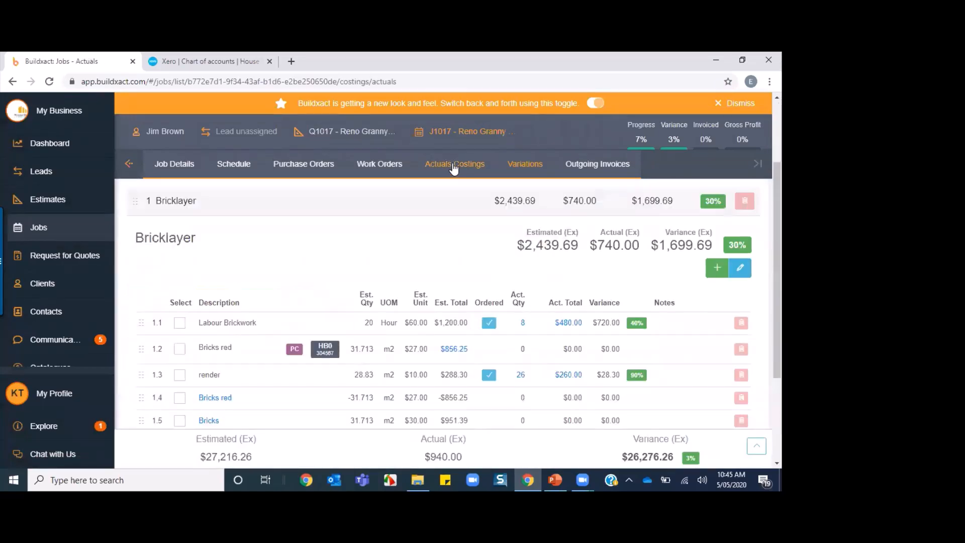
pyautogui.scroll(-3, 342, 262)
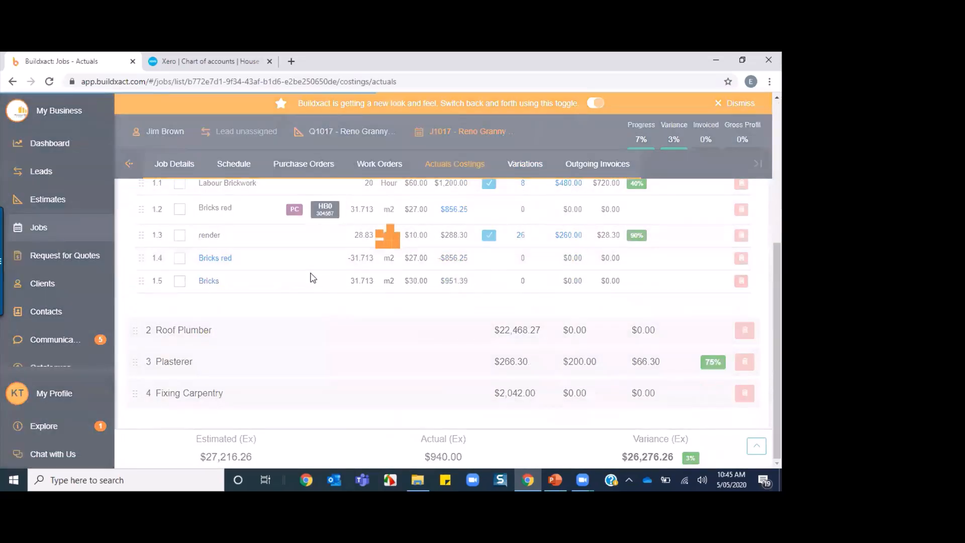
pyautogui.scroll(1, 307, 274)
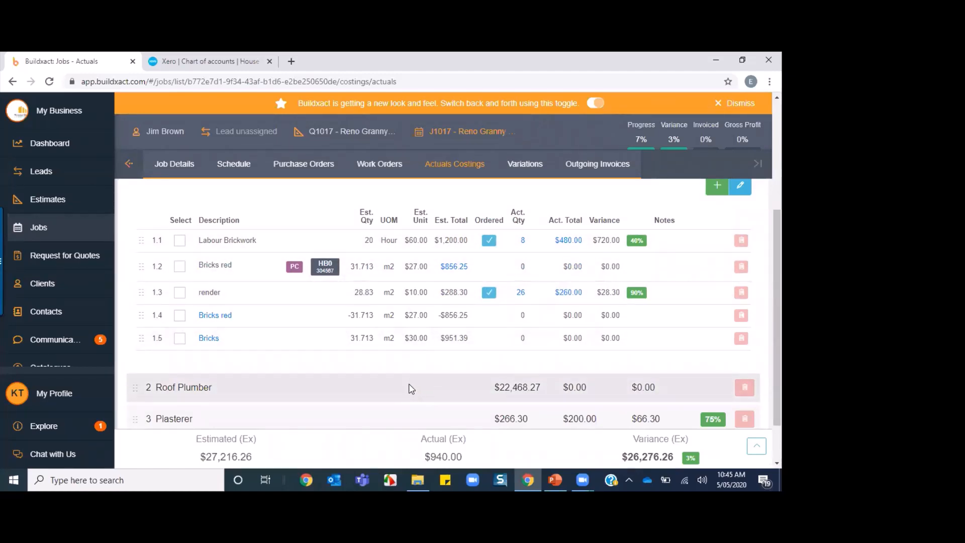
pyautogui.scroll(3, 411, 388)
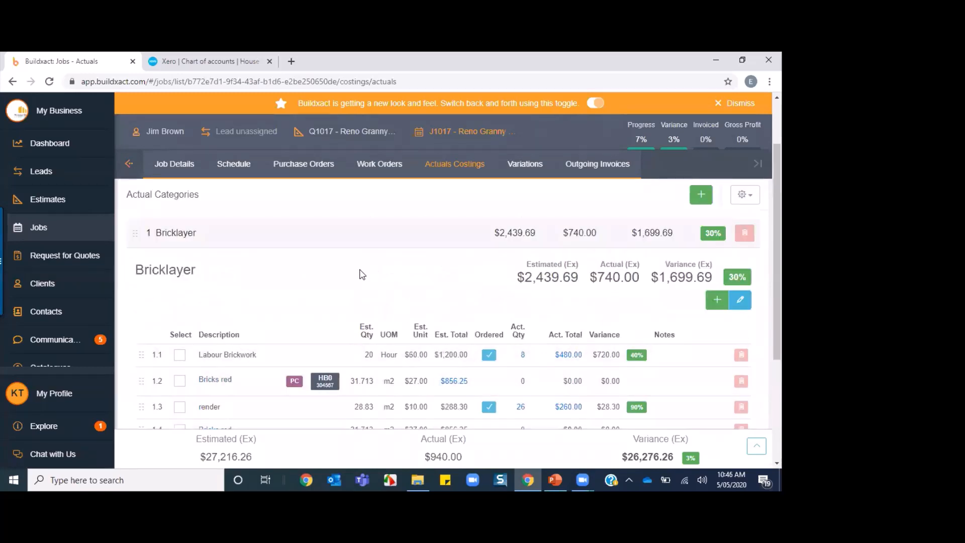
pyautogui.scroll(1, 354, 256)
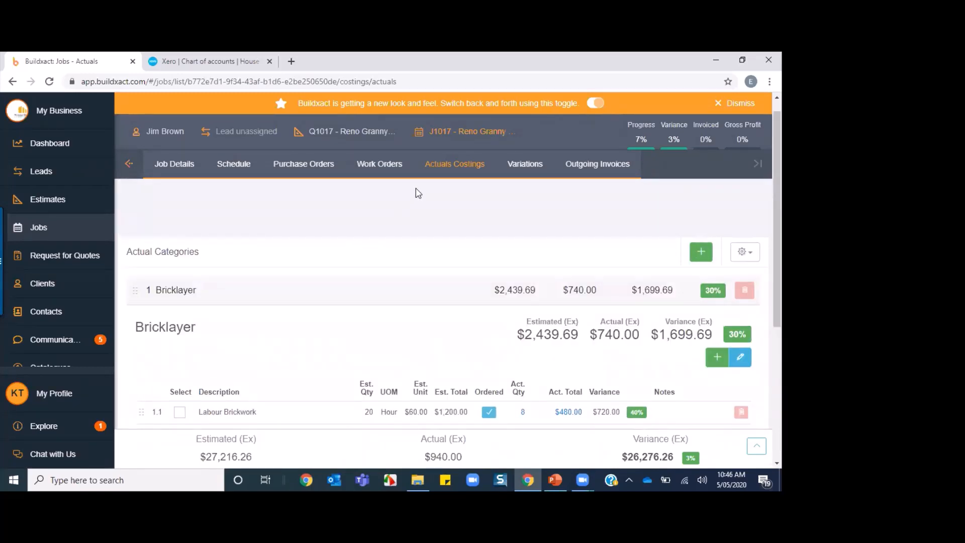
# - Create a second variation with an item named carport, a unit cost of $10,000.00 and a 10% markup
pyautogui.click(530, 164)
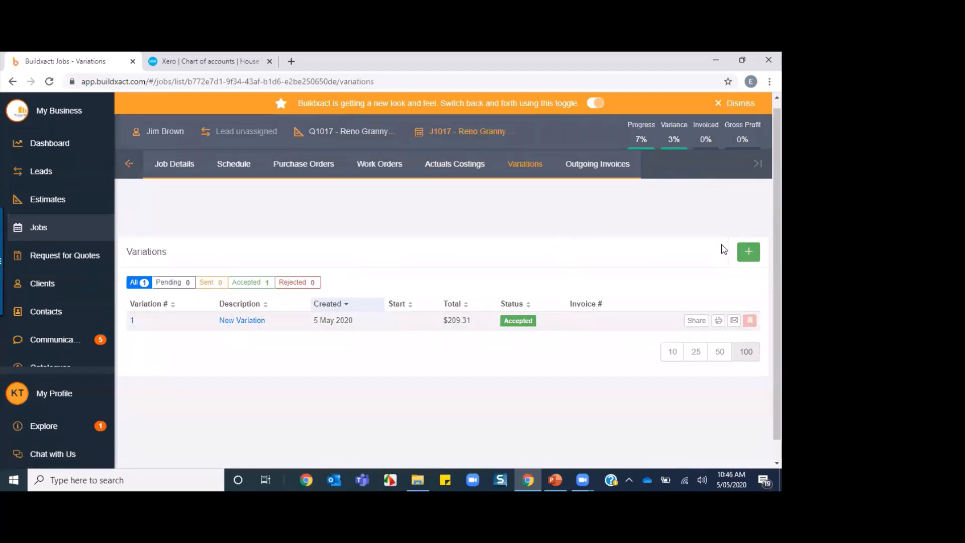
pyautogui.click(748, 253)
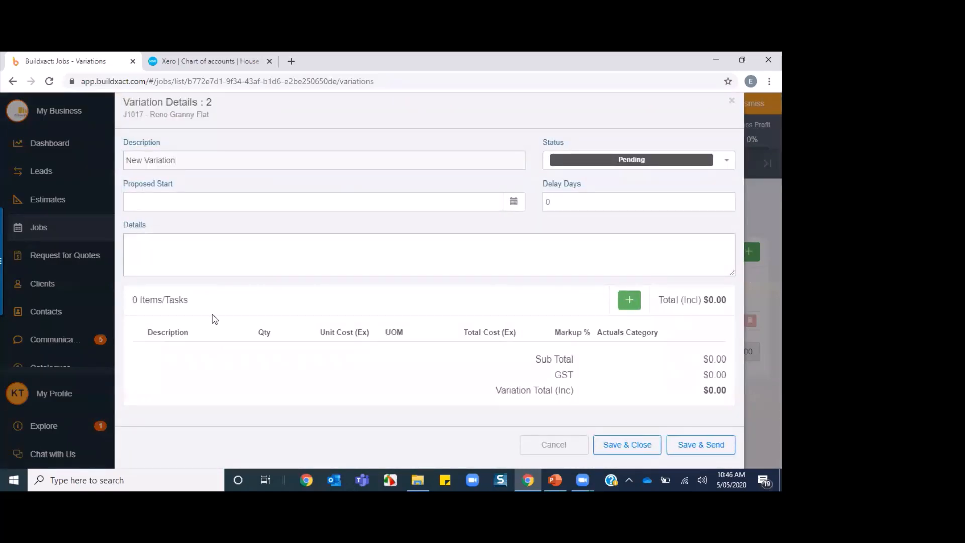
pyautogui.click(630, 301)
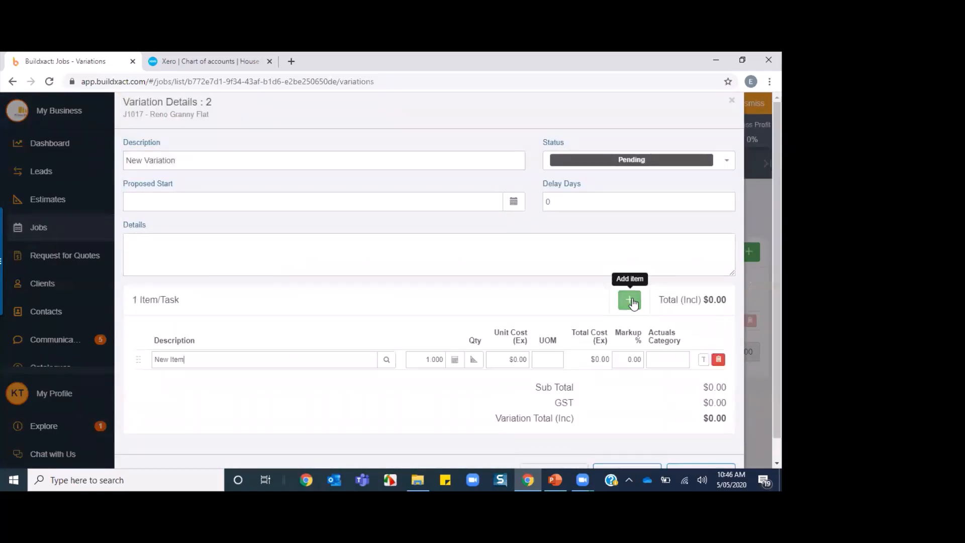
pyautogui.write('carport')
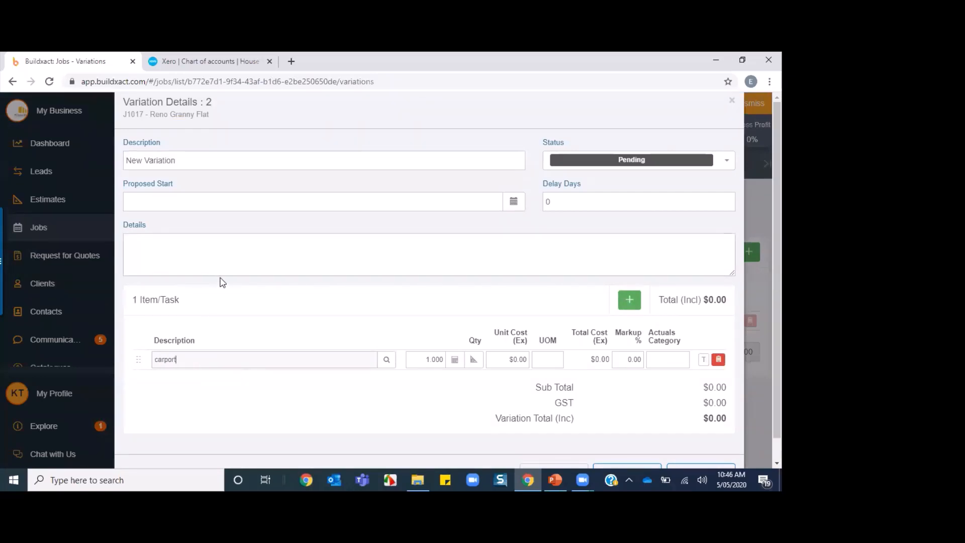
pyautogui.click(514, 358)
pyautogui.click(627, 364)
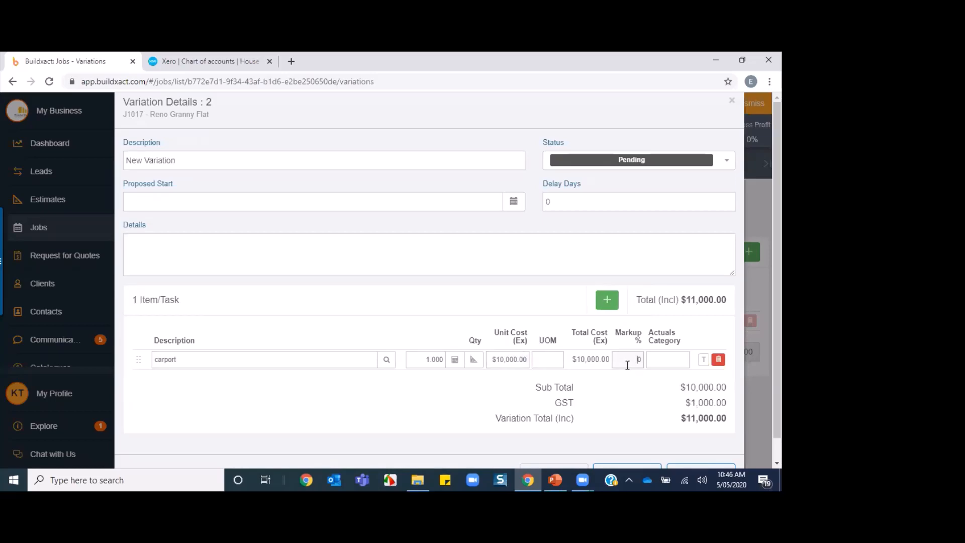
pyautogui.write('1')
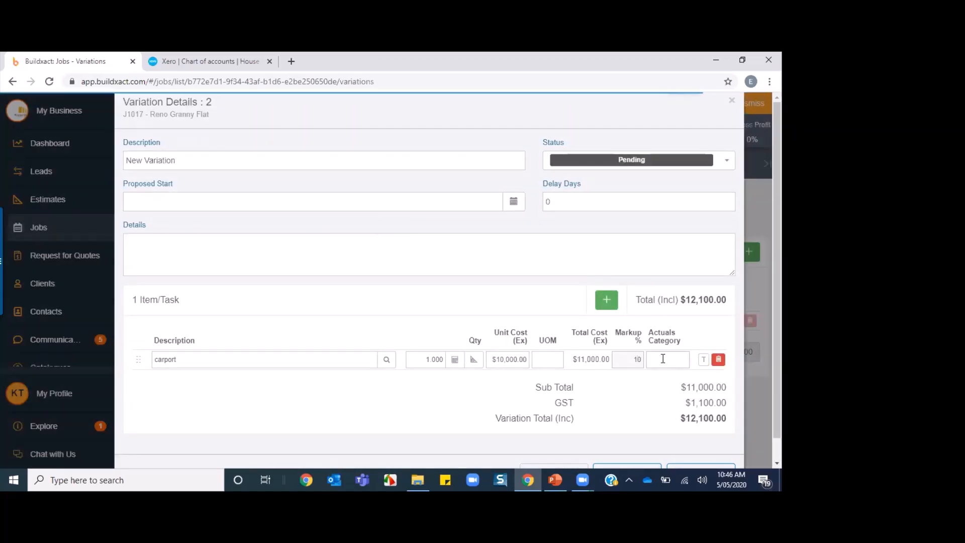
# - Assign the carport item to a new actuals category named Variations, mark it as a task, and save the variation
pyautogui.click(661, 358)
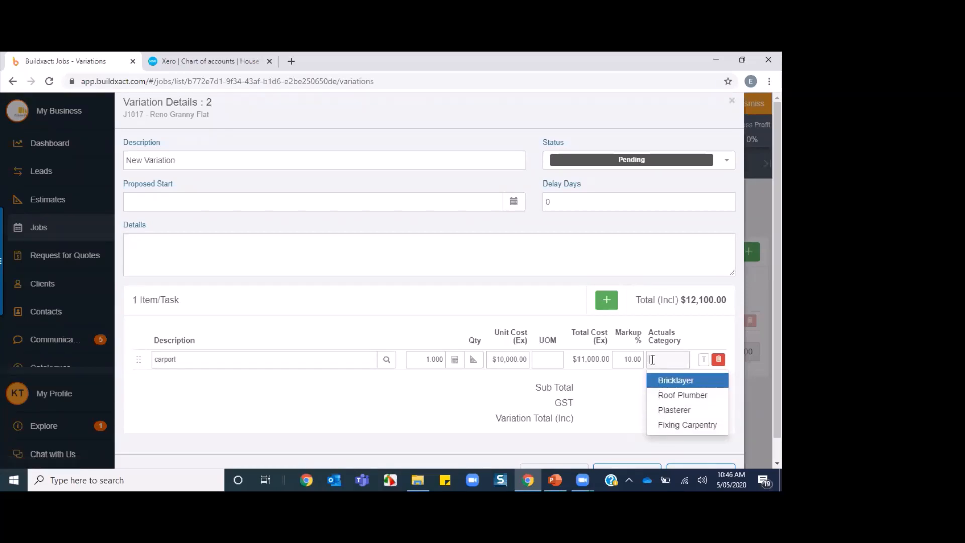
pyautogui.write('Variations')
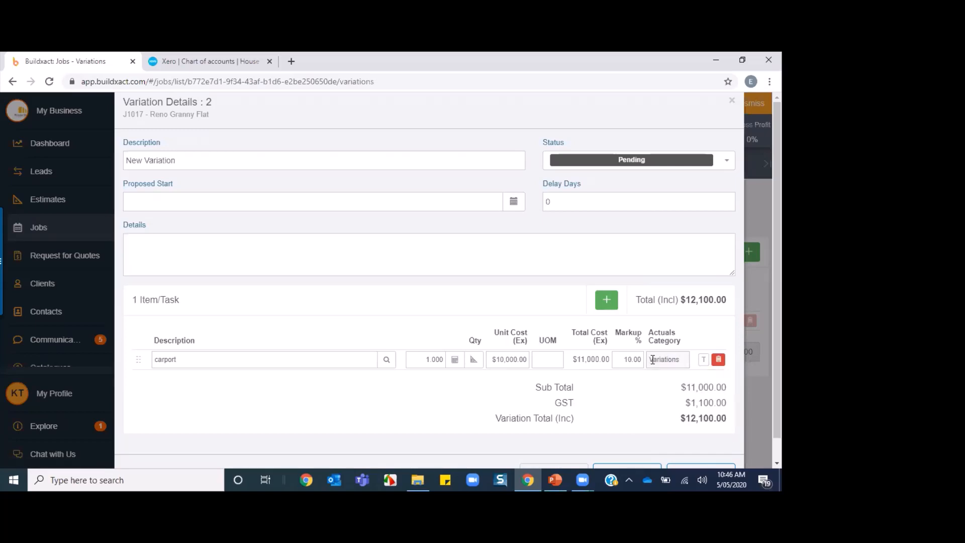
pyautogui.click(703, 359)
pyautogui.scroll(-1, 646, 416)
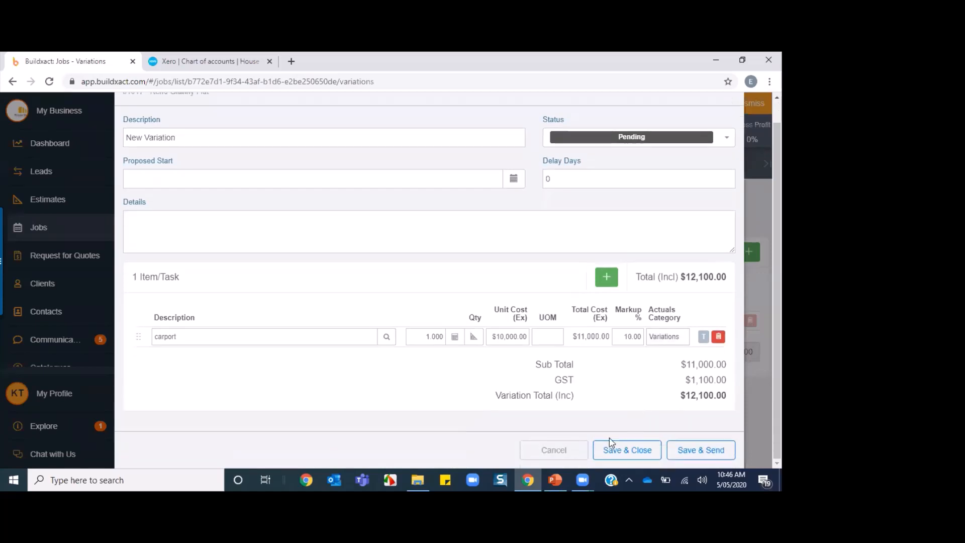
pyautogui.click(699, 451)
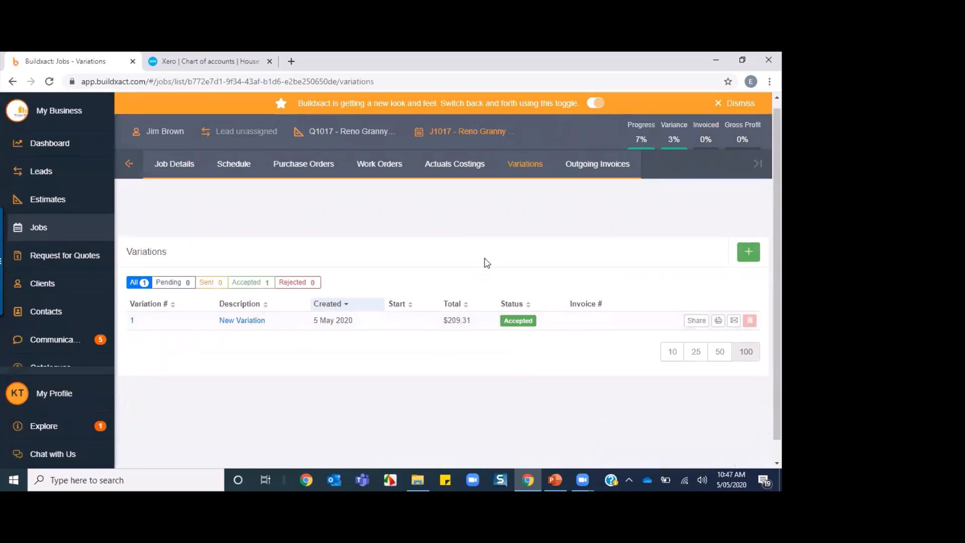
# - Change the status of the pending carport variation to Accepted, and save and close it
pyautogui.click(453, 163)
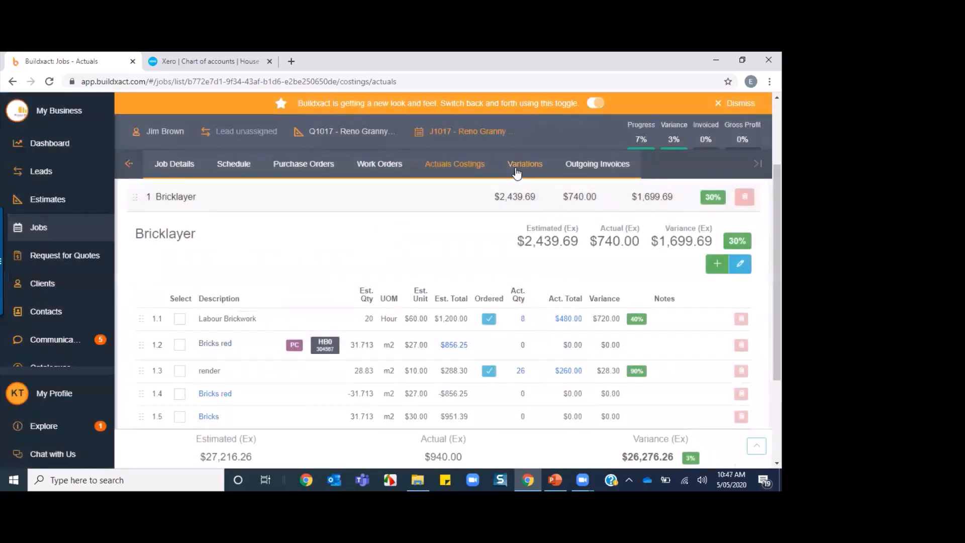
pyautogui.click(518, 166)
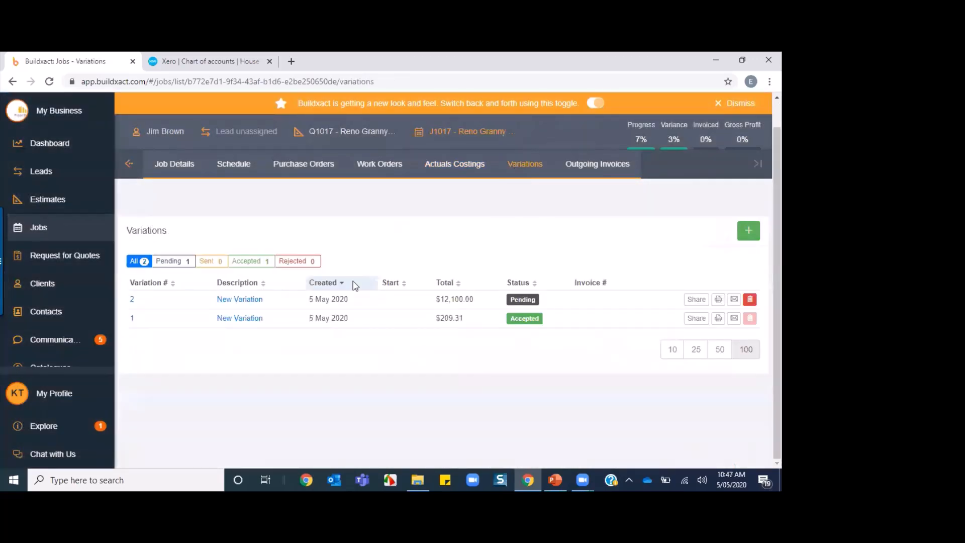
pyautogui.click(238, 300)
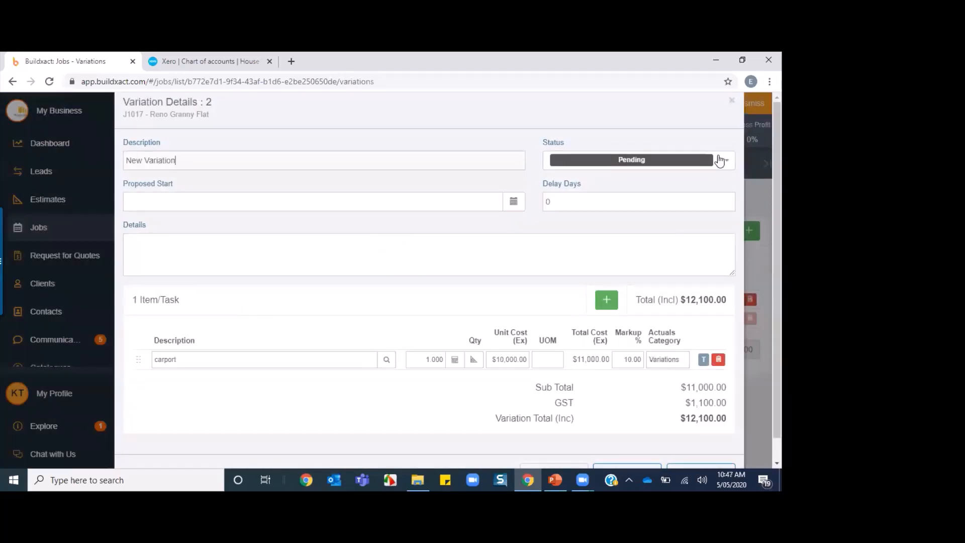
pyautogui.click(726, 161)
pyautogui.click(586, 212)
pyautogui.scroll(-1, 534, 281)
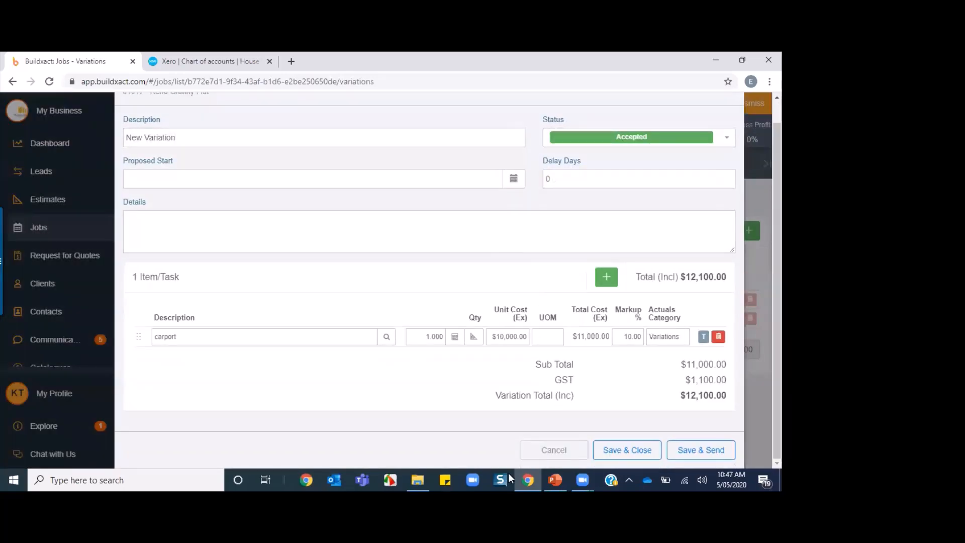
pyautogui.click(634, 454)
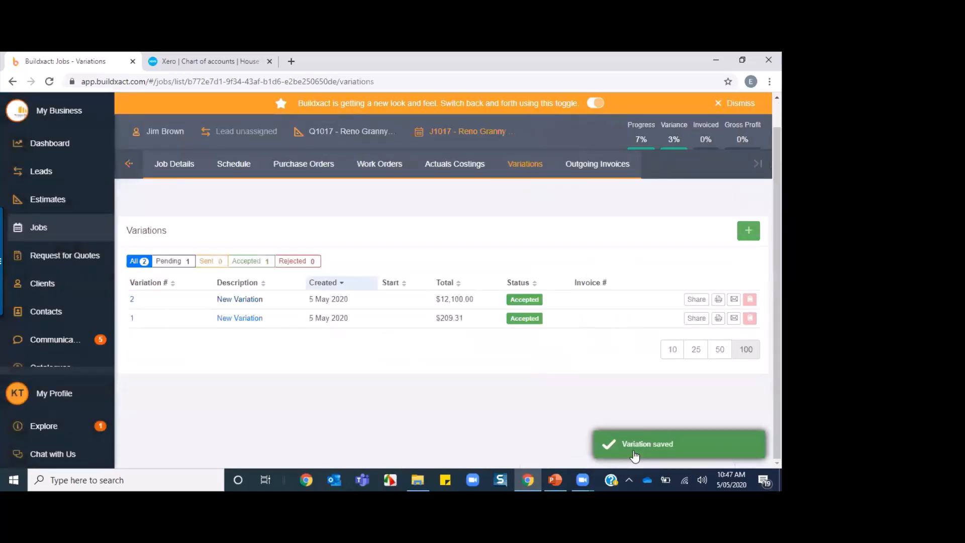
# - Examine how the carport item appears in the Variations category of the job's actual costings
pyautogui.click(460, 163)
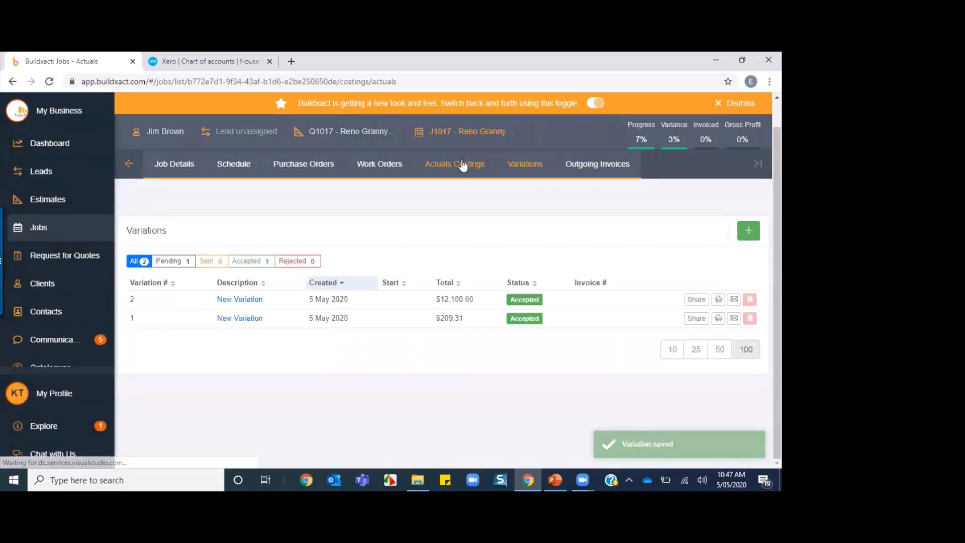
pyautogui.scroll(-3, 258, 258)
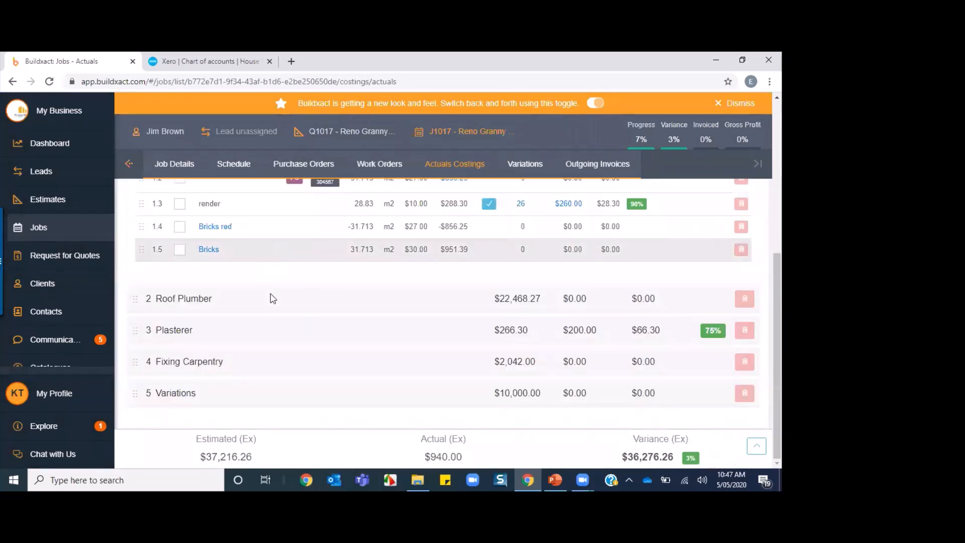
pyautogui.click(188, 394)
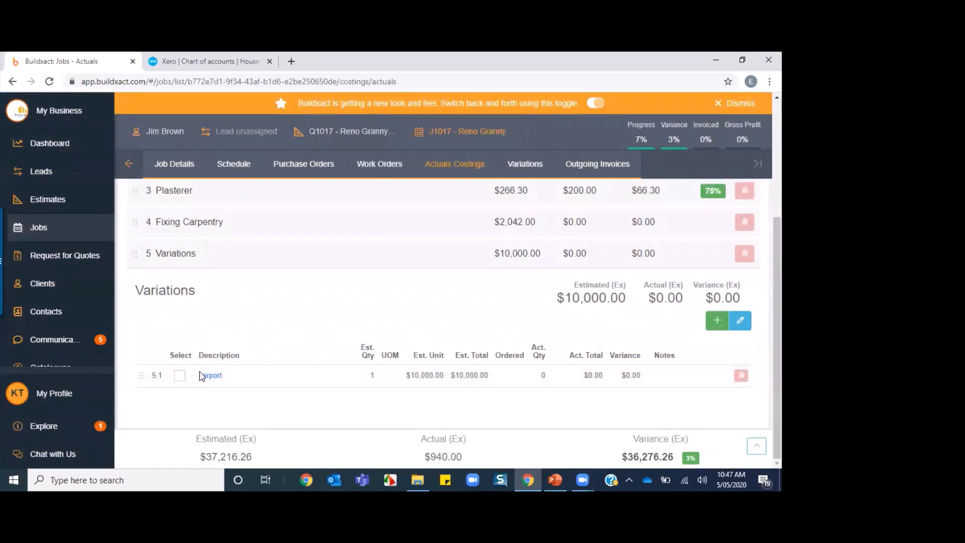
pyautogui.scroll(2, 316, 360)
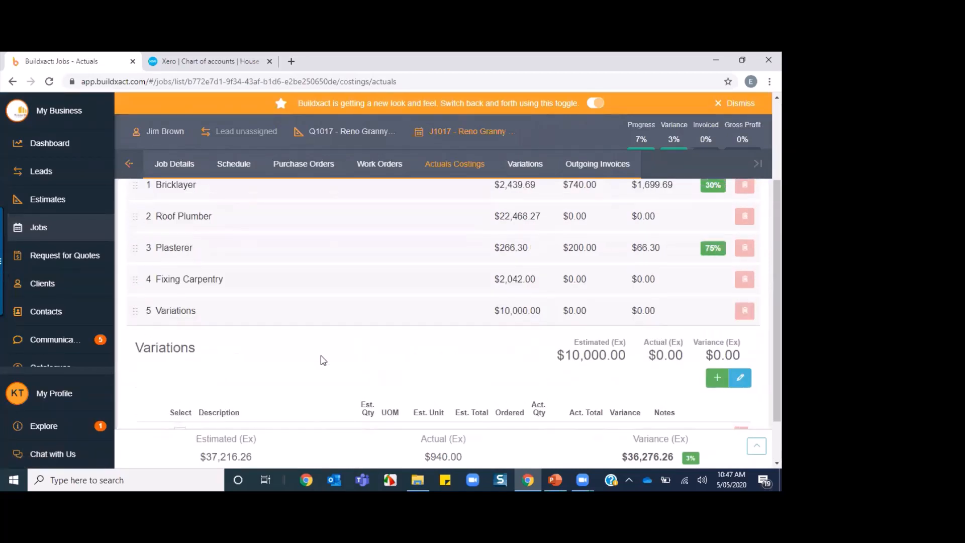
pyautogui.scroll(2, 324, 360)
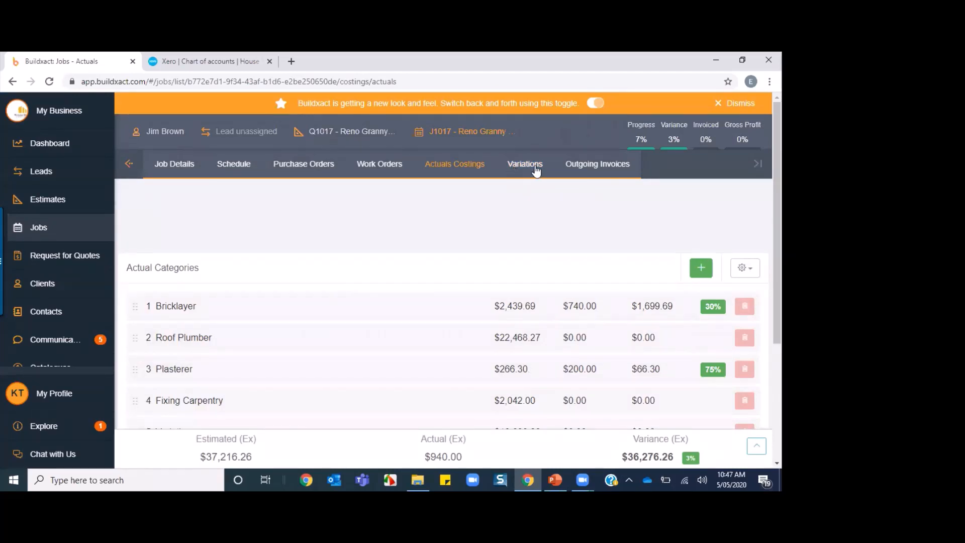
# - Add an outgoing invoice described as Base that claims 10% of the contract amount, without including any variations
pyautogui.click(595, 170)
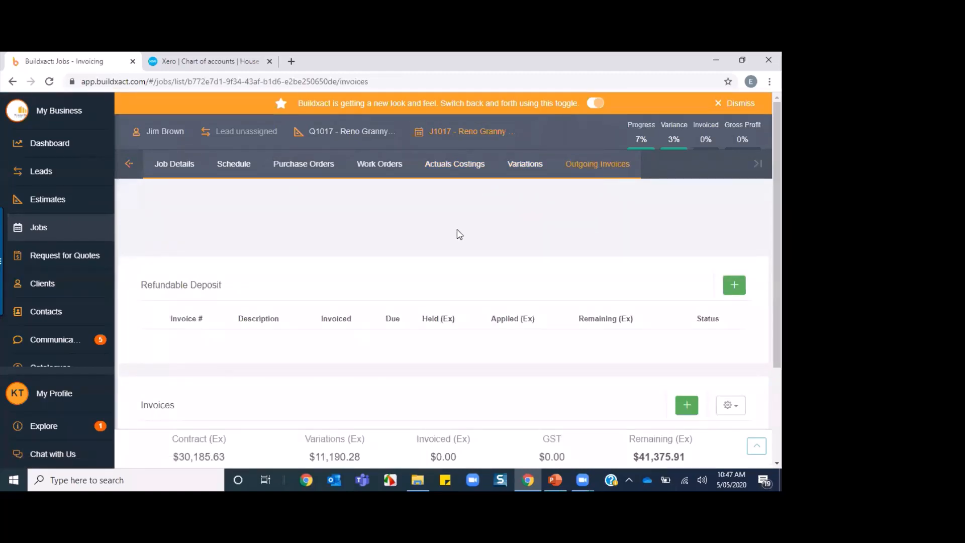
pyautogui.scroll(-2, 452, 236)
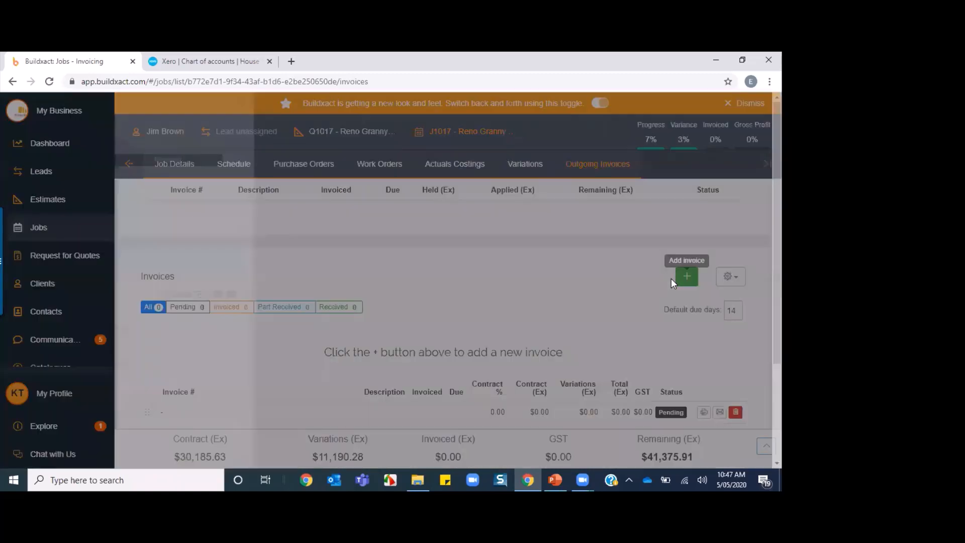
pyautogui.click(673, 282)
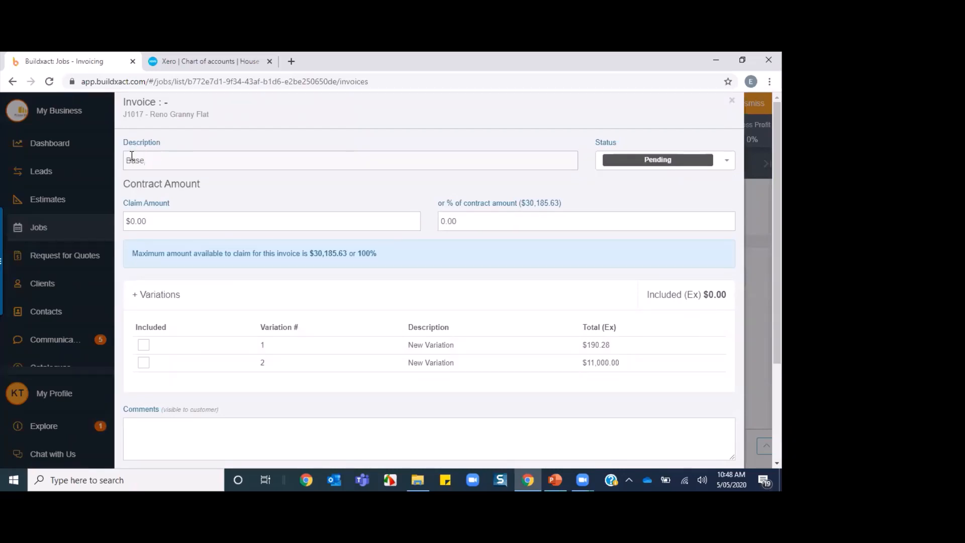
pyautogui.click(459, 223)
pyautogui.write('10')
pyautogui.scroll(-1, 427, 322)
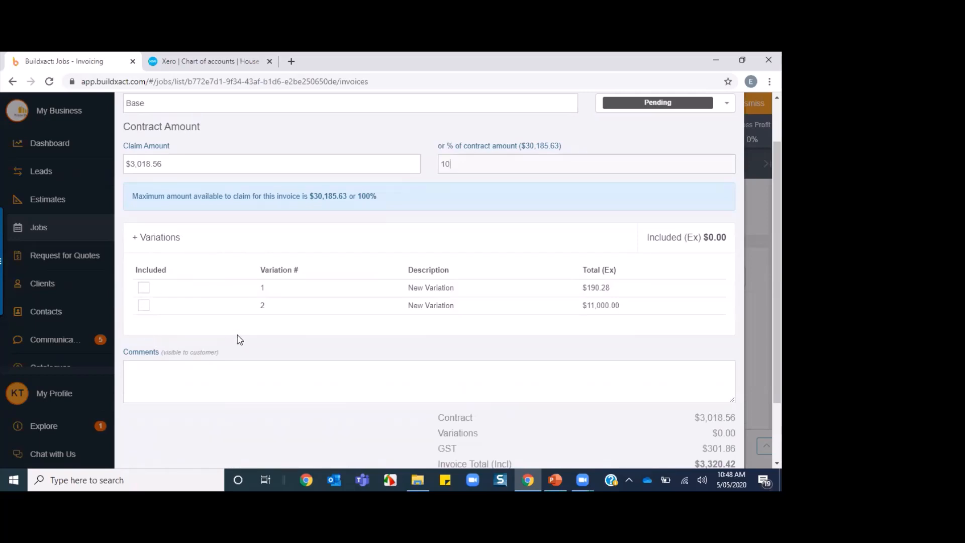
pyautogui.scroll(-2, 243, 327)
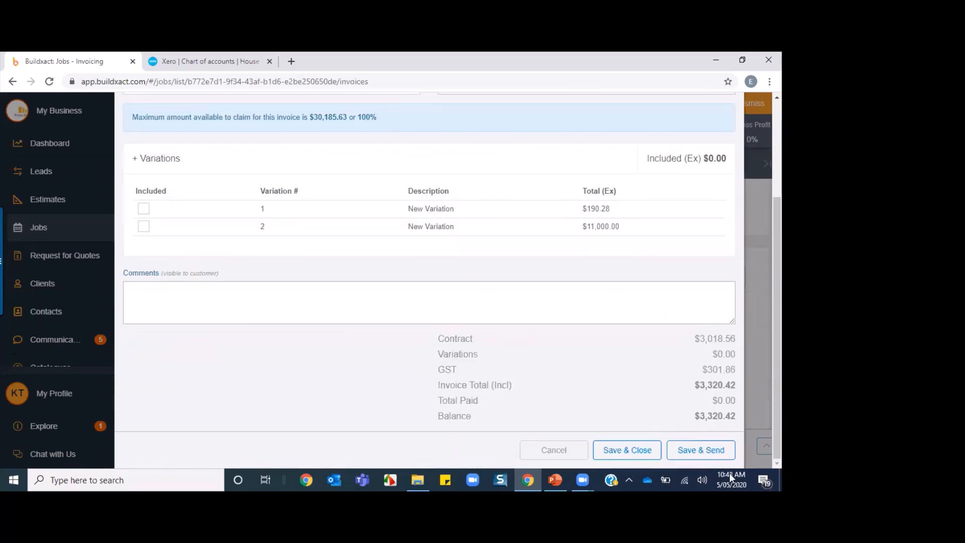
# - Save the Base invoice for sending, prepare an email with the invoice only, and cancel the email
pyautogui.click(708, 451)
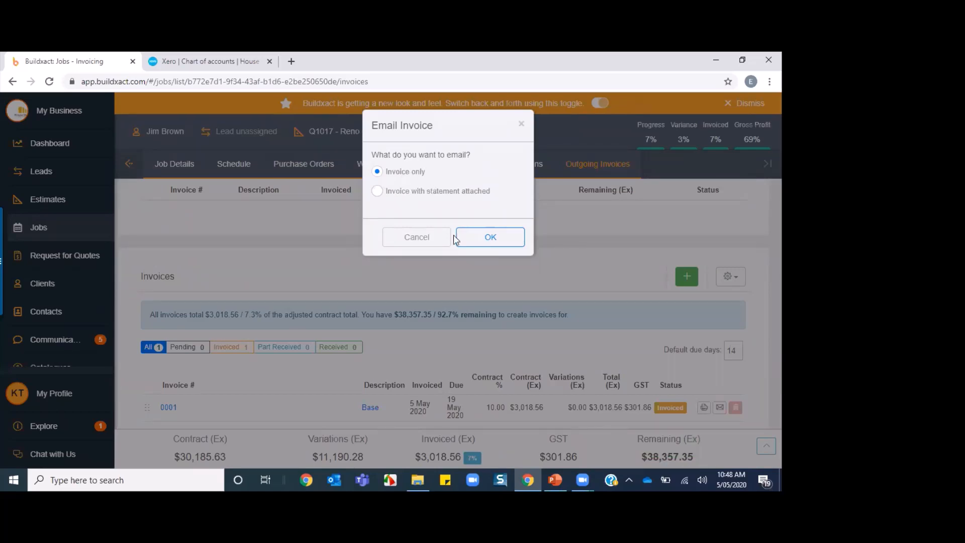
pyautogui.click(483, 237)
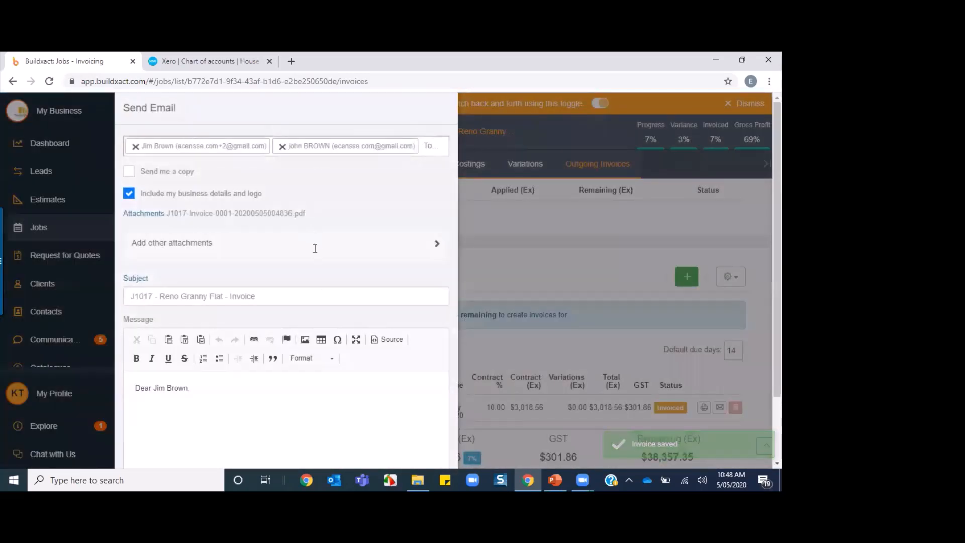
pyautogui.scroll(-2, 317, 248)
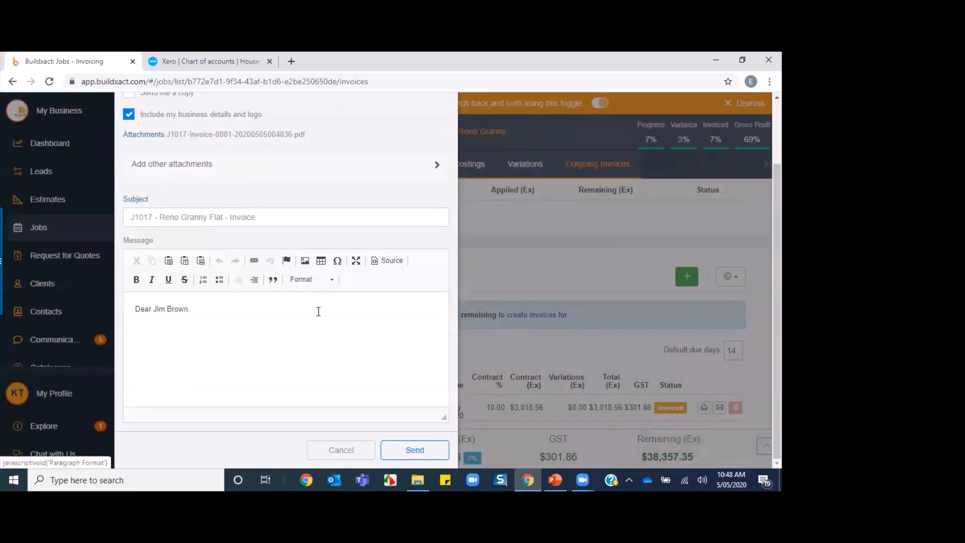
pyautogui.click(344, 451)
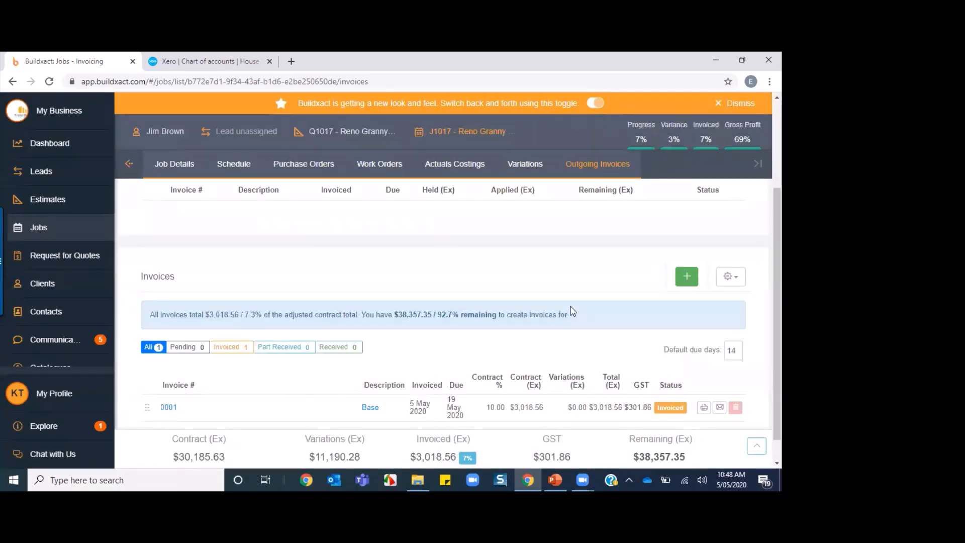
# - Add a second outgoing invoice described as Lock up that claims 5% of the contract amount
pyautogui.click(686, 276)
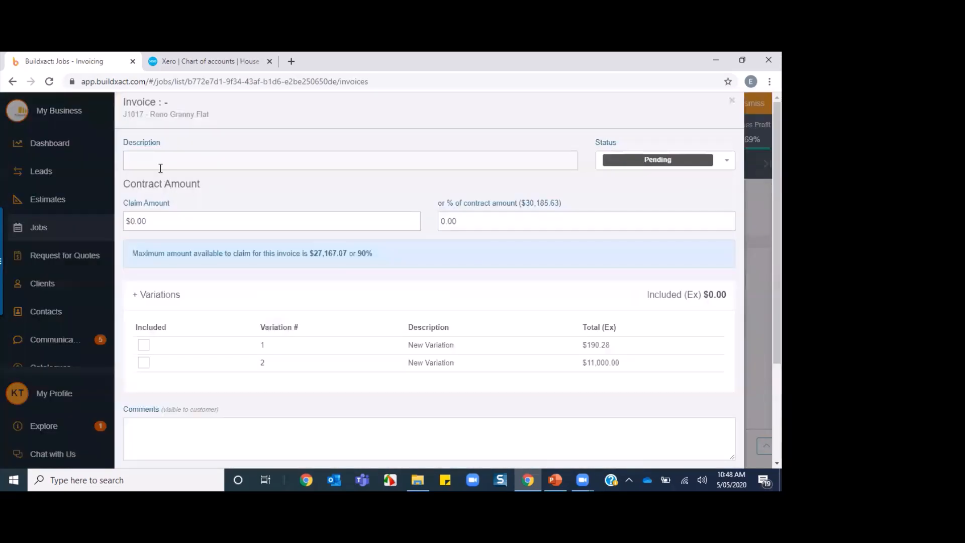
pyautogui.click(156, 162)
pyautogui.scroll(-1, 611, 302)
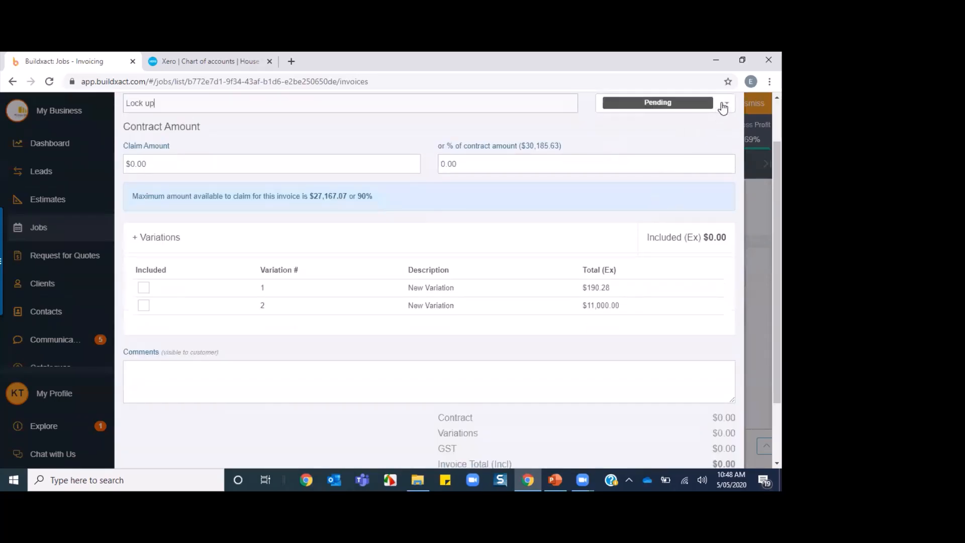
pyautogui.scroll(-1, 608, 253)
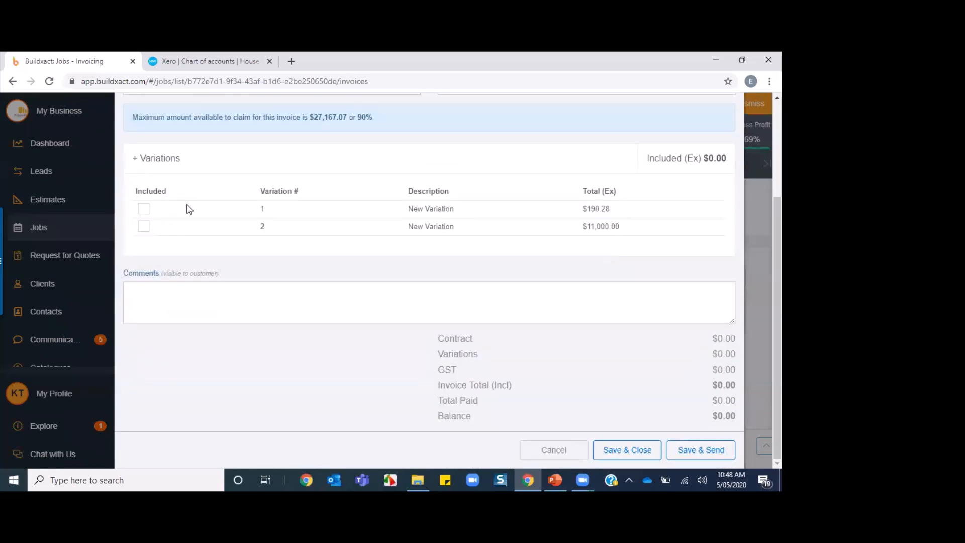
pyautogui.scroll(2, 422, 193)
pyautogui.moveTo(477, 221); pyautogui.dragTo(434, 228)
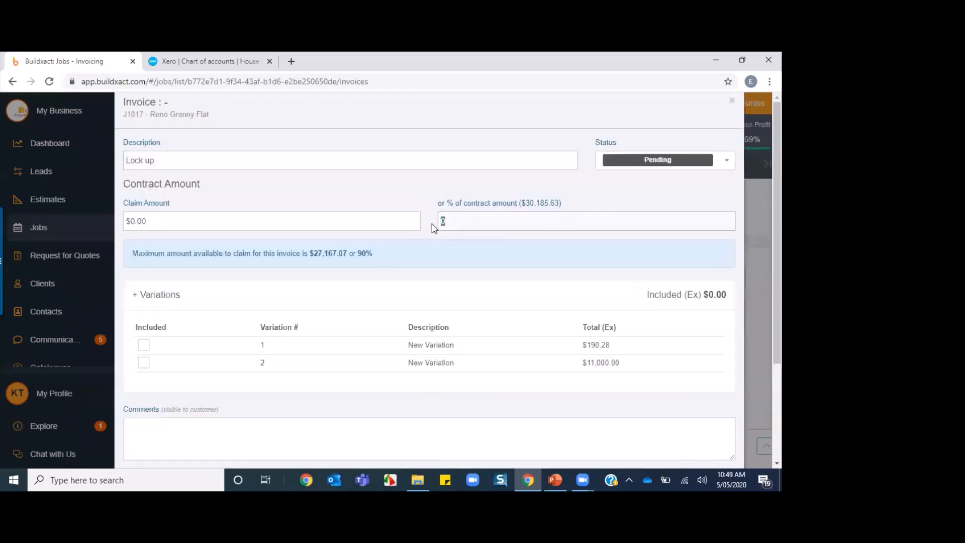
pyautogui.write('5')
pyautogui.scroll(-3, 564, 226)
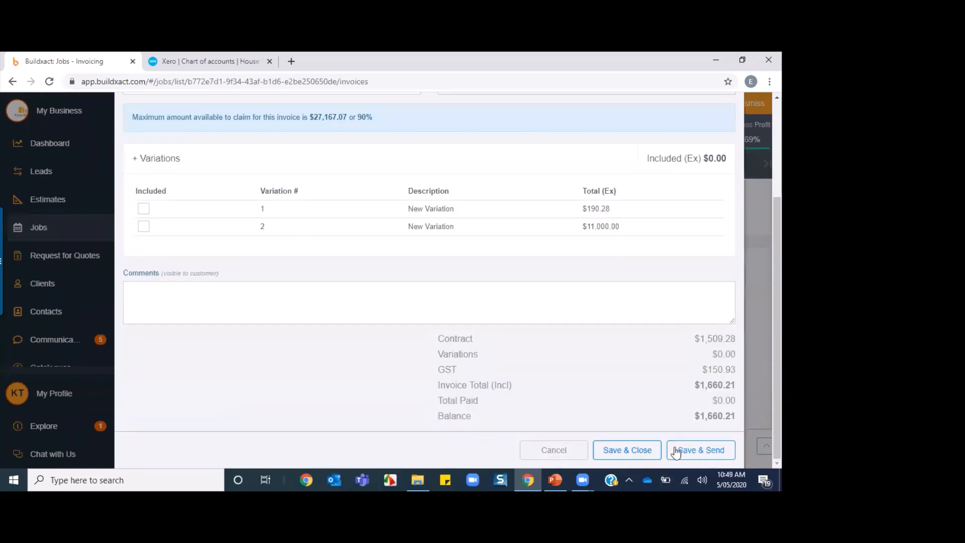
# - Save the Lock up invoice for sending, prepare an email with the invoice only, and cancel the email
pyautogui.click(679, 454)
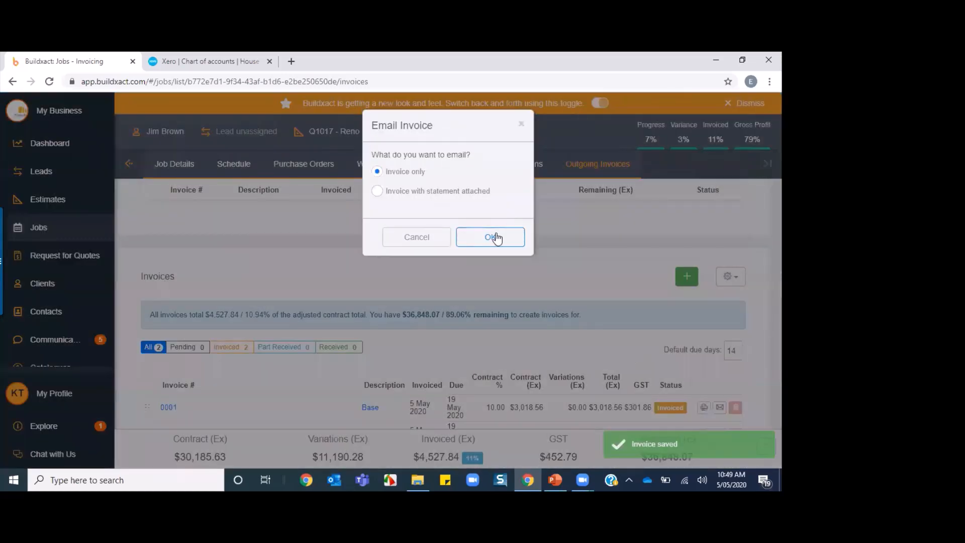
pyautogui.click(493, 237)
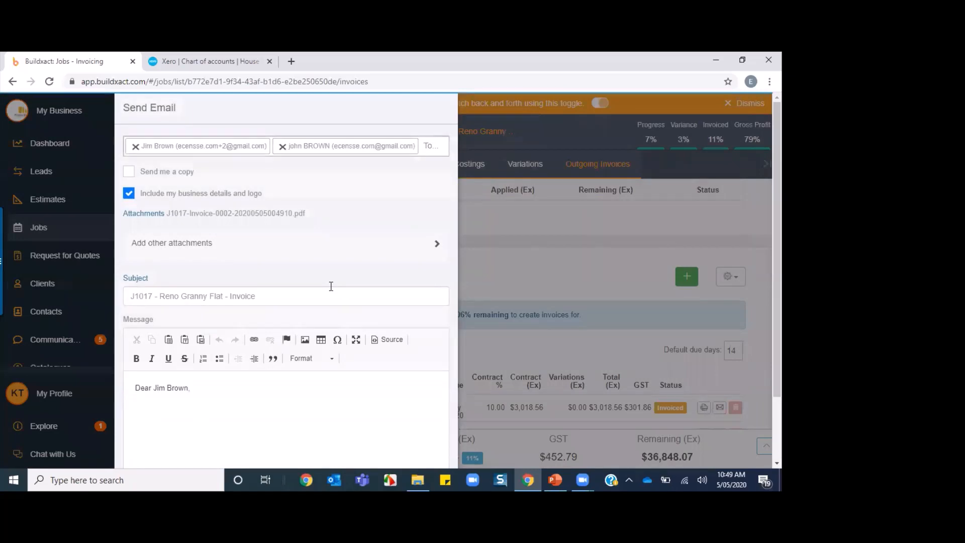
pyautogui.scroll(-2, 397, 334)
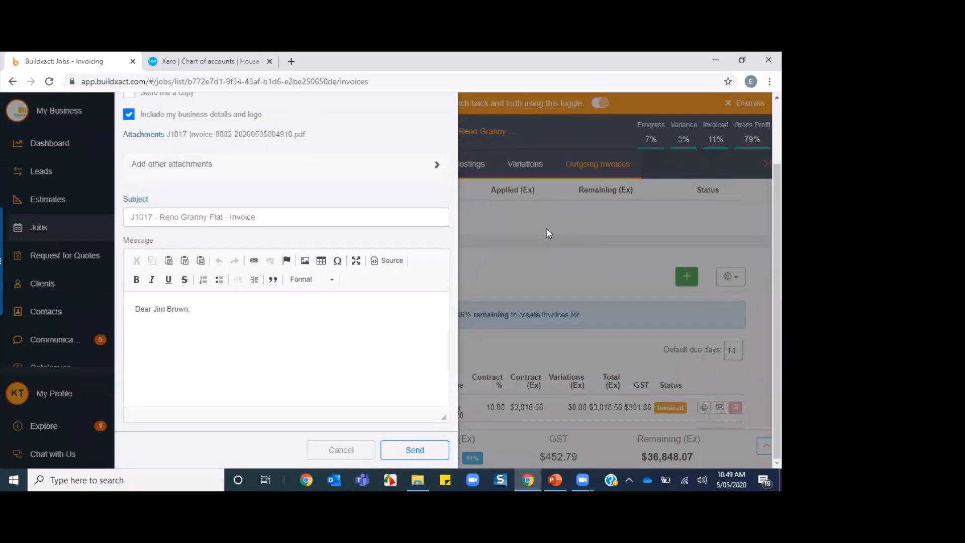
pyautogui.click(363, 451)
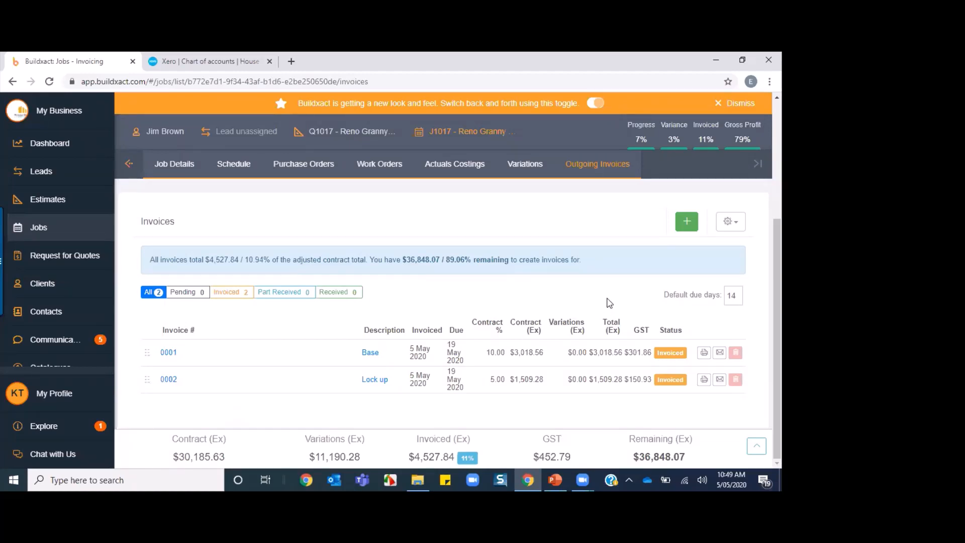
# - Save the job's invoices as a preset named stage
pyautogui.click(733, 222)
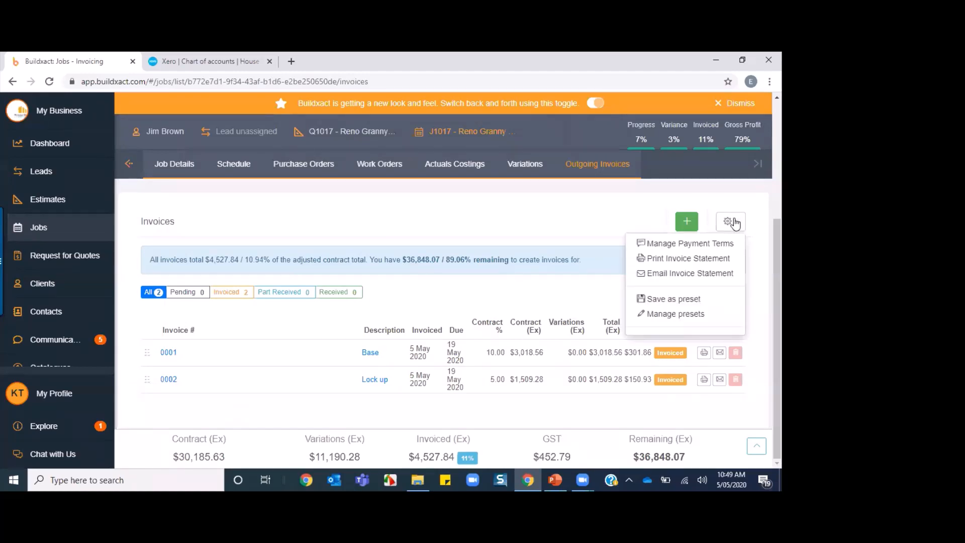
pyautogui.click(673, 299)
pyautogui.write('stage')
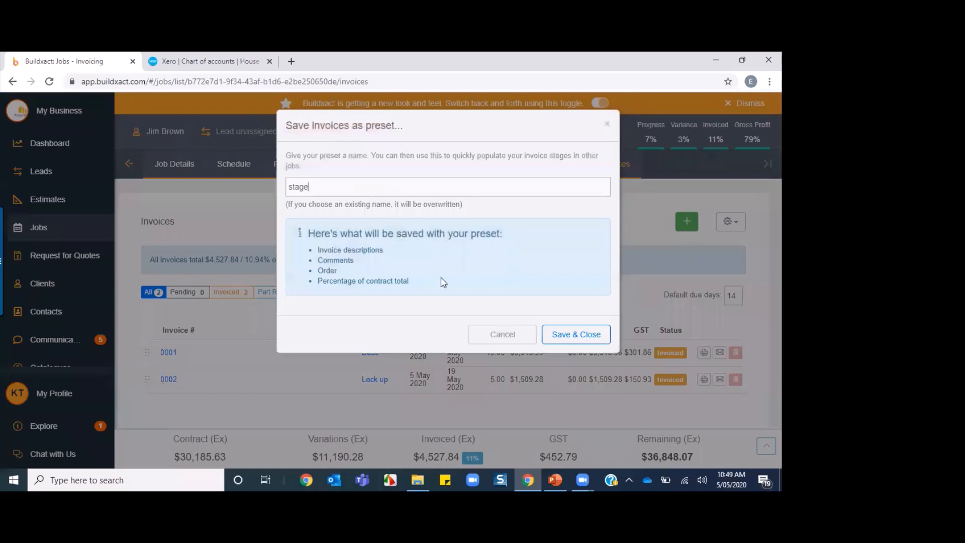
pyautogui.click(584, 336)
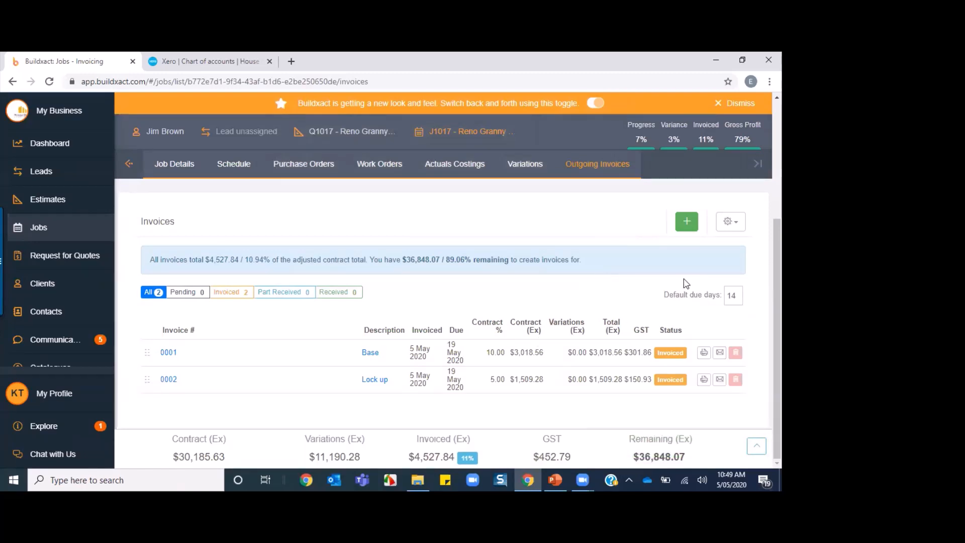
# - Review the payment terms for customer invoices, and save and close them
pyautogui.click(731, 223)
pyautogui.click(731, 222)
pyautogui.click(736, 221)
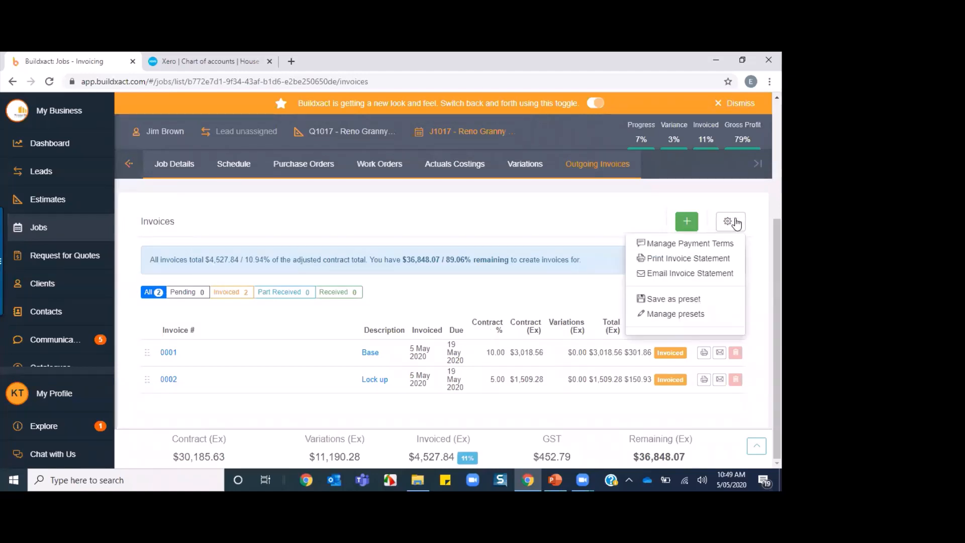
pyautogui.click(718, 244)
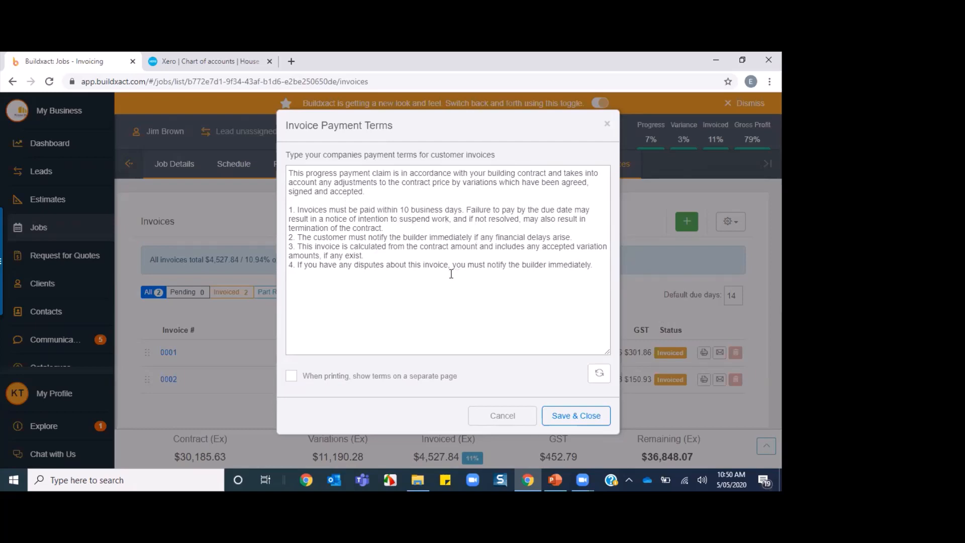
pyautogui.click(577, 415)
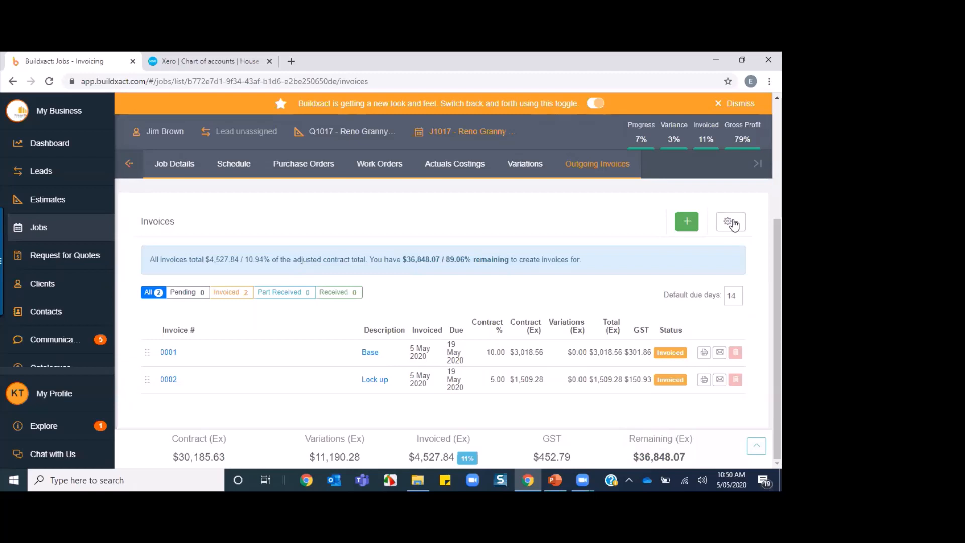
# - Review the job's actual costings and download its Estimated vs Committed report in XLS format
pyautogui.click(455, 164)
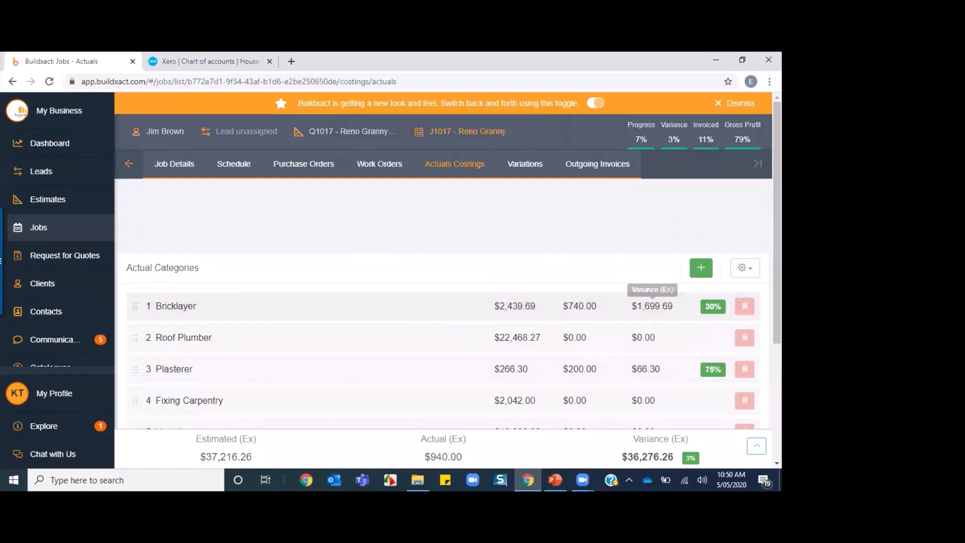
pyautogui.scroll(-3, 652, 292)
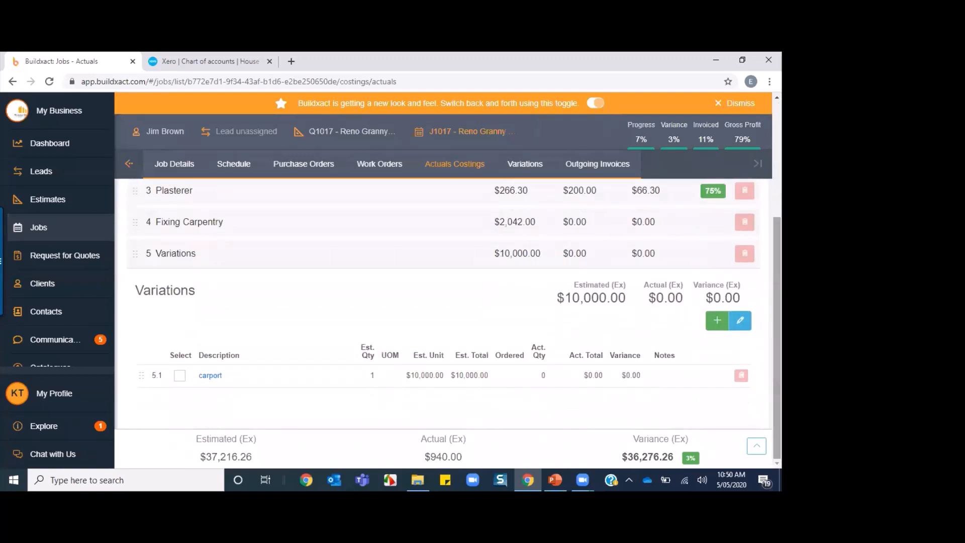
pyautogui.scroll(3, 732, 281)
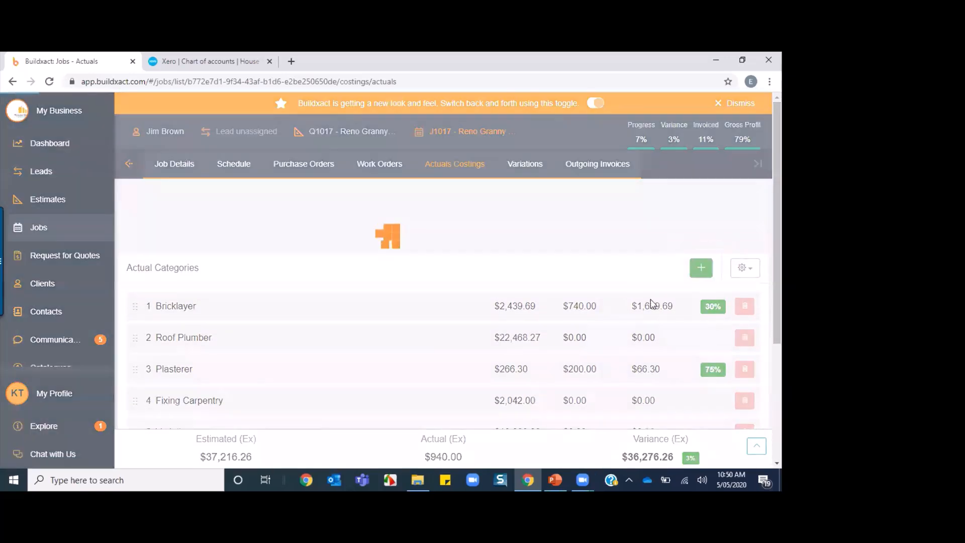
pyautogui.click(743, 270)
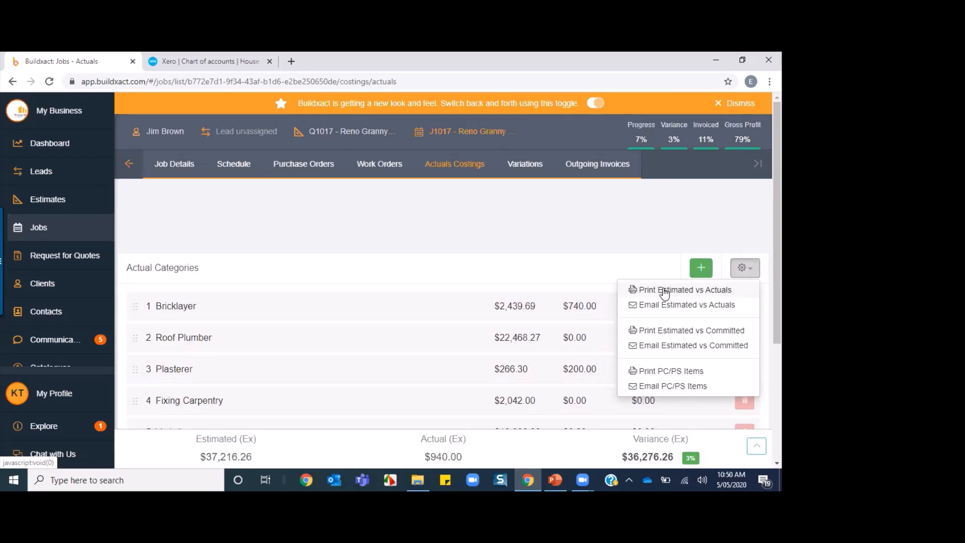
pyautogui.click(667, 332)
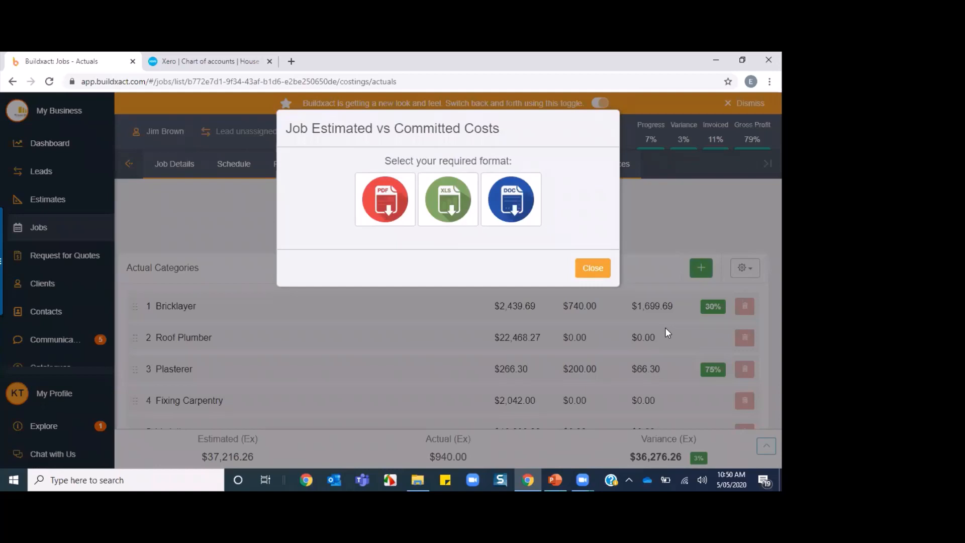
pyautogui.click(448, 200)
pyautogui.click(449, 236)
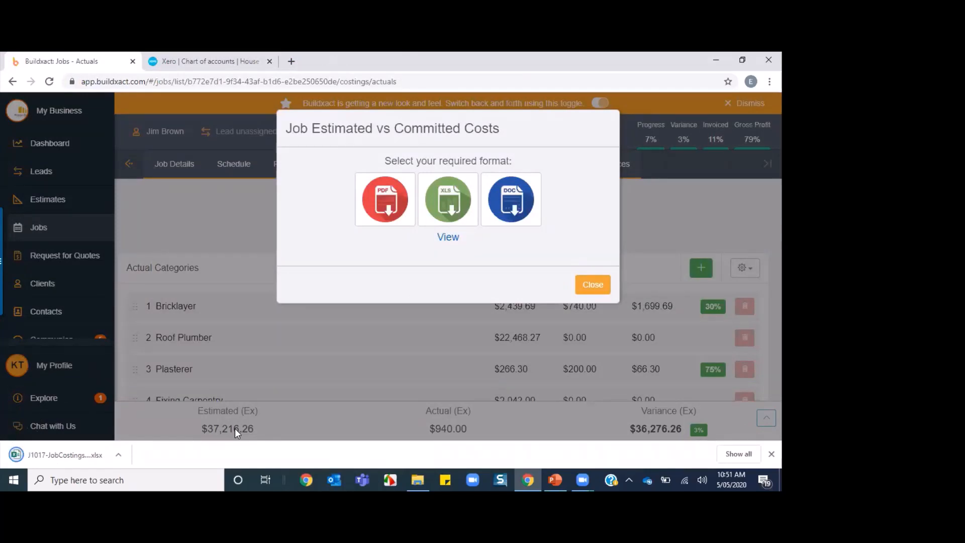
# - Open the downloaded report in Excel, examine the committed costs and variances by category, and close the workbook and the report dialog
pyautogui.click(73, 454)
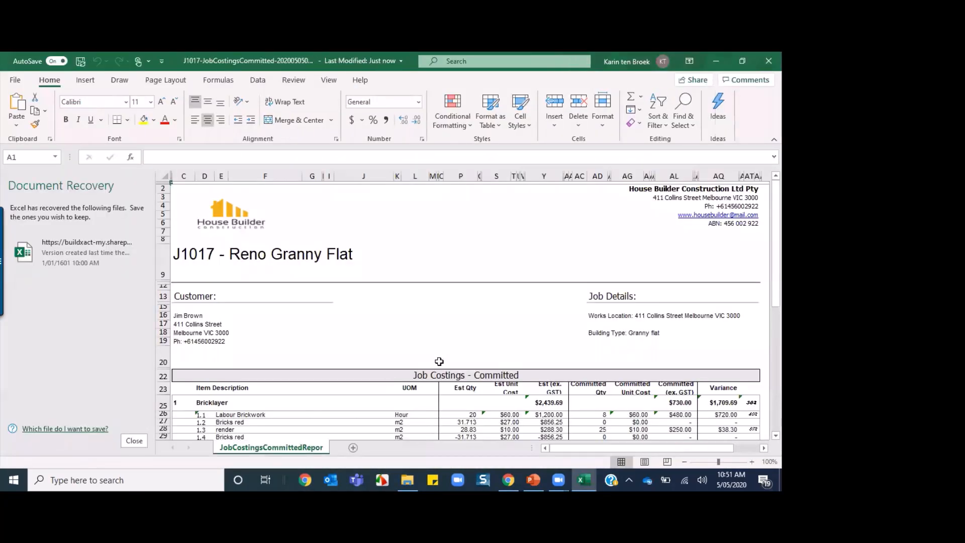
pyautogui.scroll(-6, 438, 362)
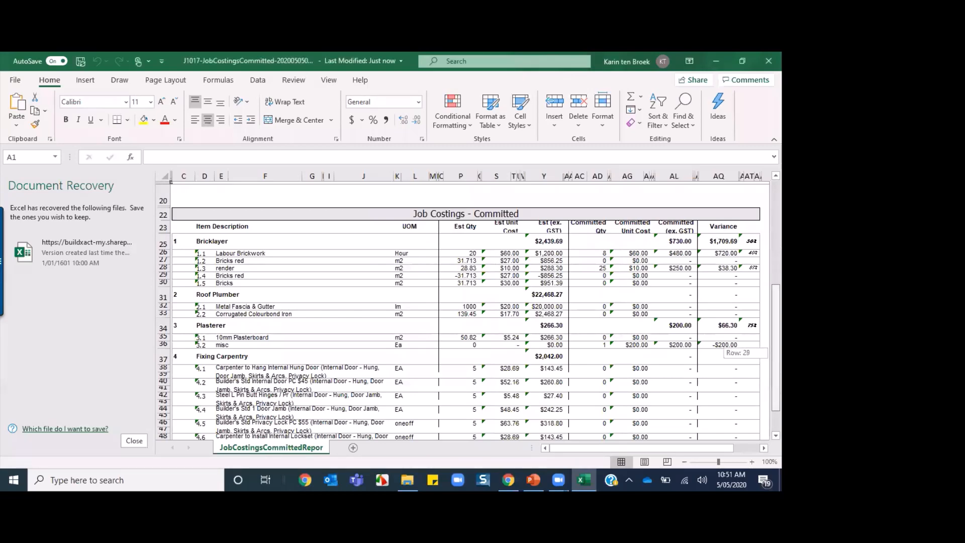
pyautogui.scroll(-5, 459, 311)
pyautogui.moveTo(775, 409); pyautogui.dragTo(776, 284)
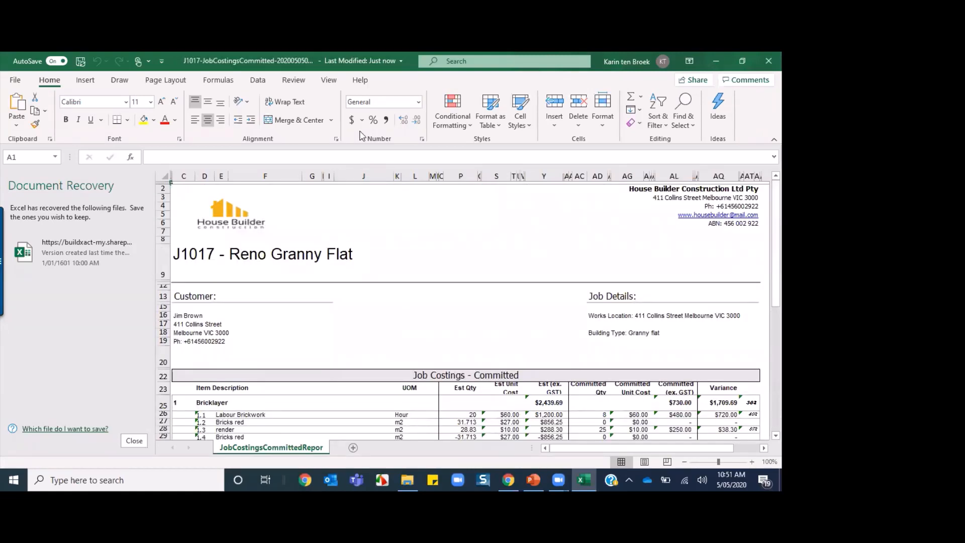
pyautogui.click(768, 61)
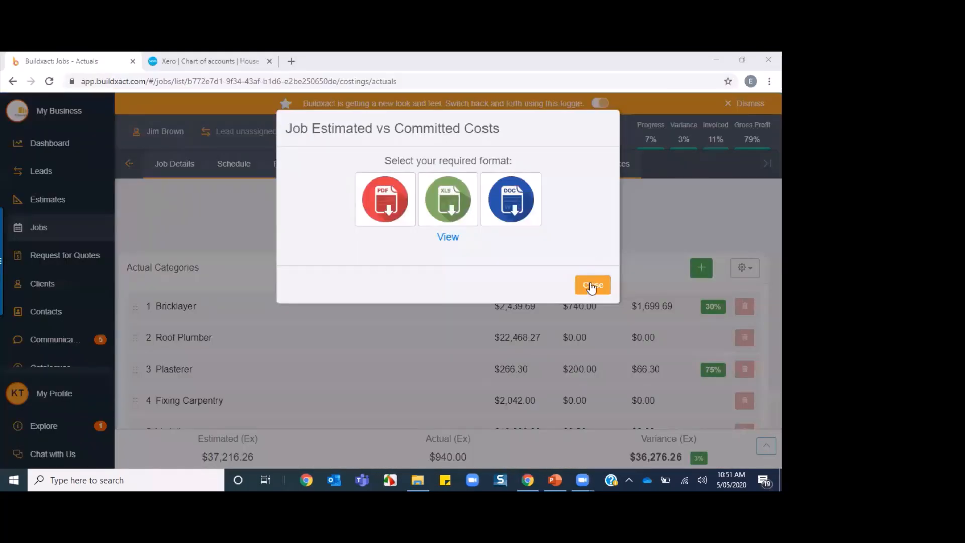
pyautogui.click(577, 282)
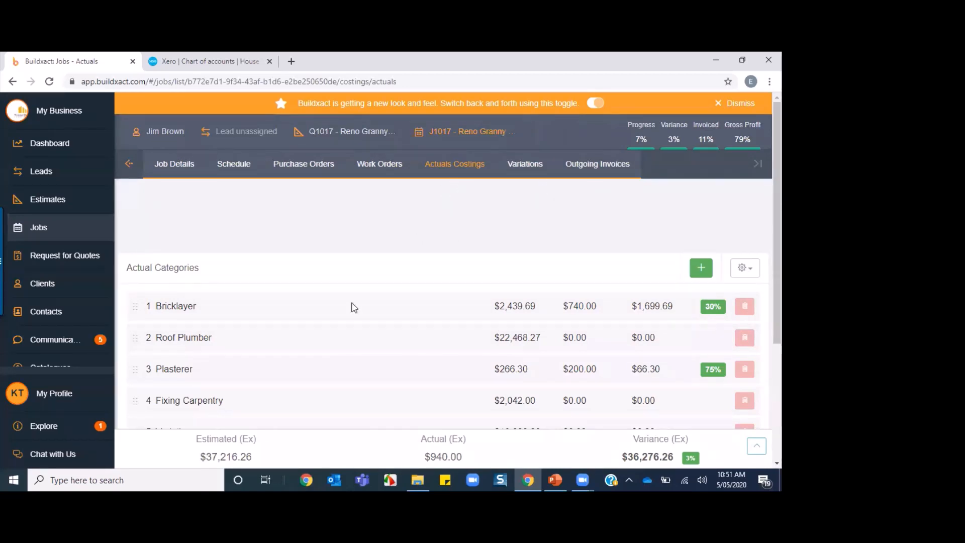
# - Review the Xero integration's settings for expense and income accounts, invoice status and job tracking category, and leave them without saving
pyautogui.scroll(-1, 108, 331)
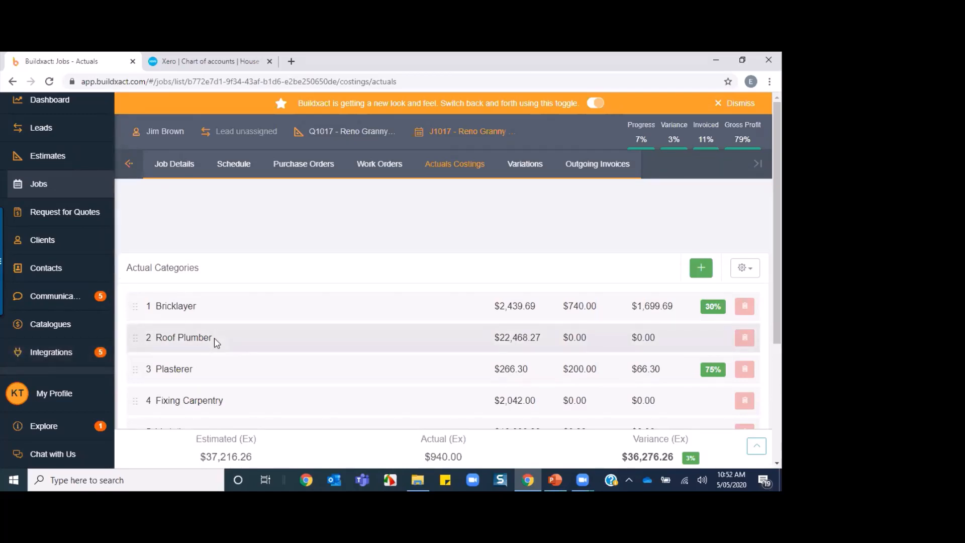
pyautogui.click(56, 353)
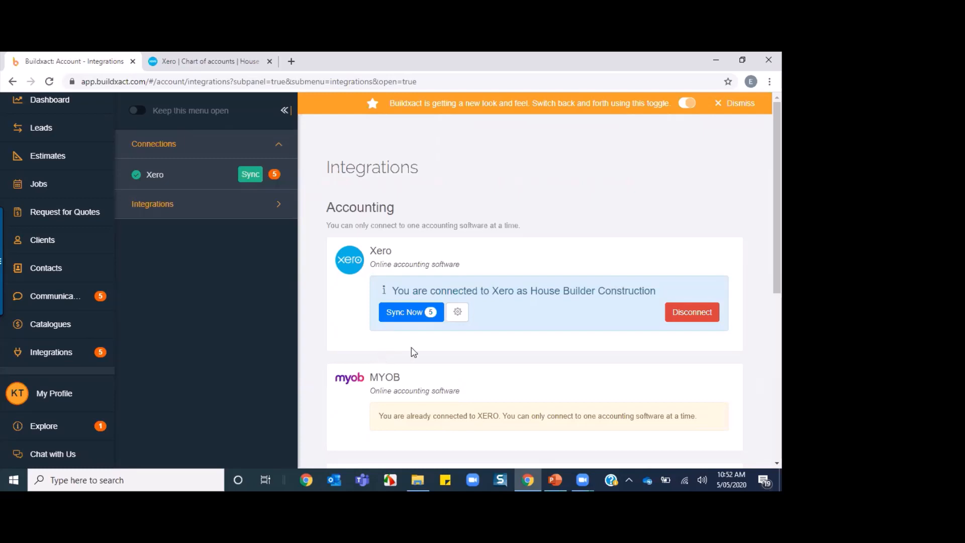
pyautogui.click(457, 312)
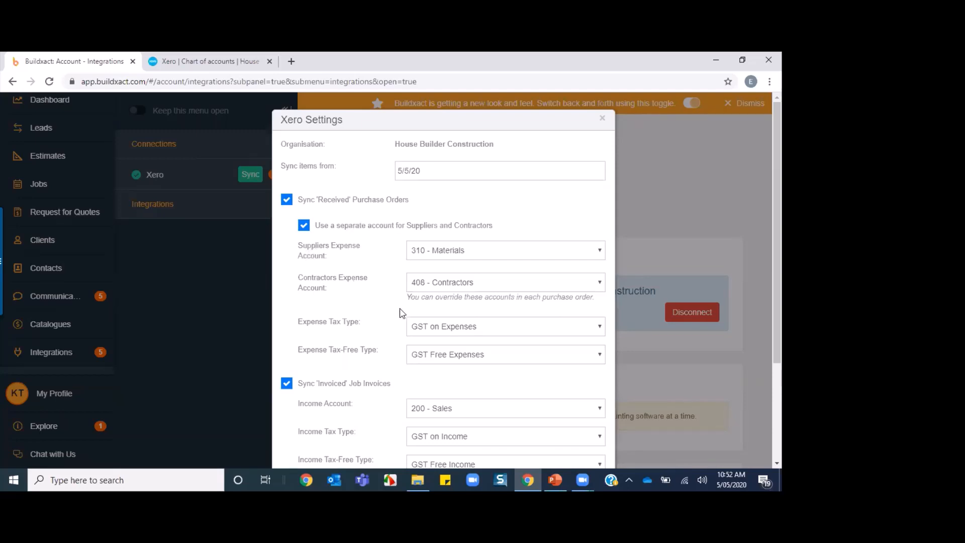
pyautogui.scroll(-3, 401, 309)
pyautogui.scroll(3, 357, 306)
pyautogui.scroll(-3, 359, 269)
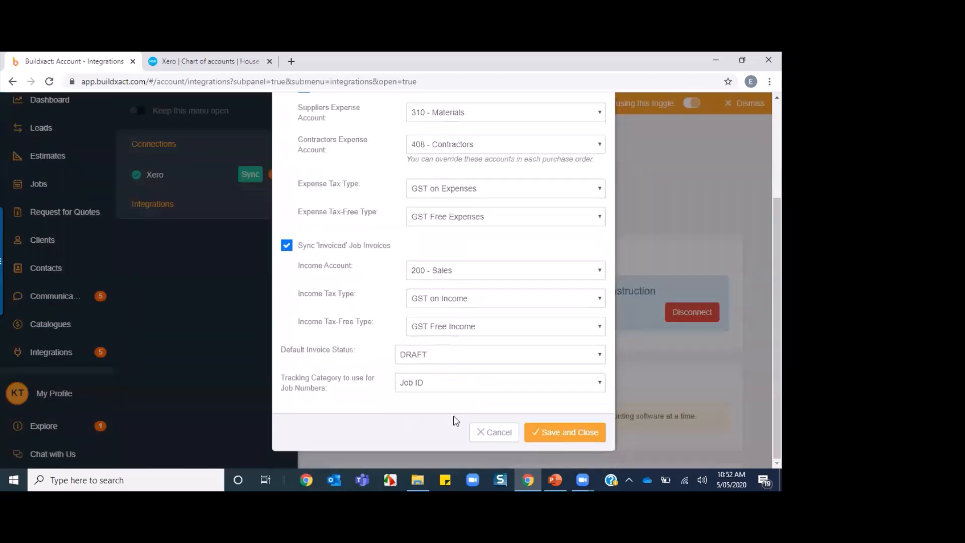
pyautogui.click(492, 434)
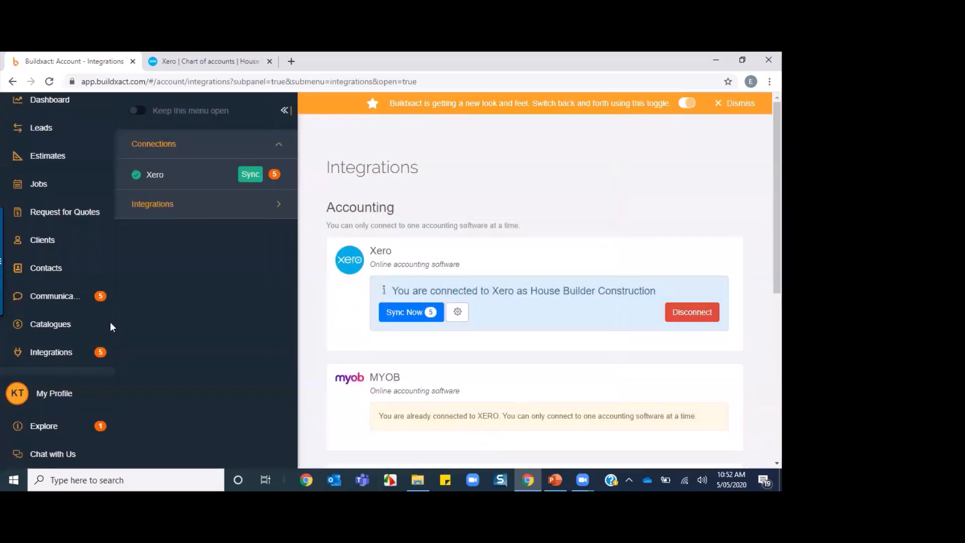
# - Filter contractors out of the contacts list and save 412 - Bricklayer as the default account for the supplier Mitre 10
pyautogui.click(44, 269)
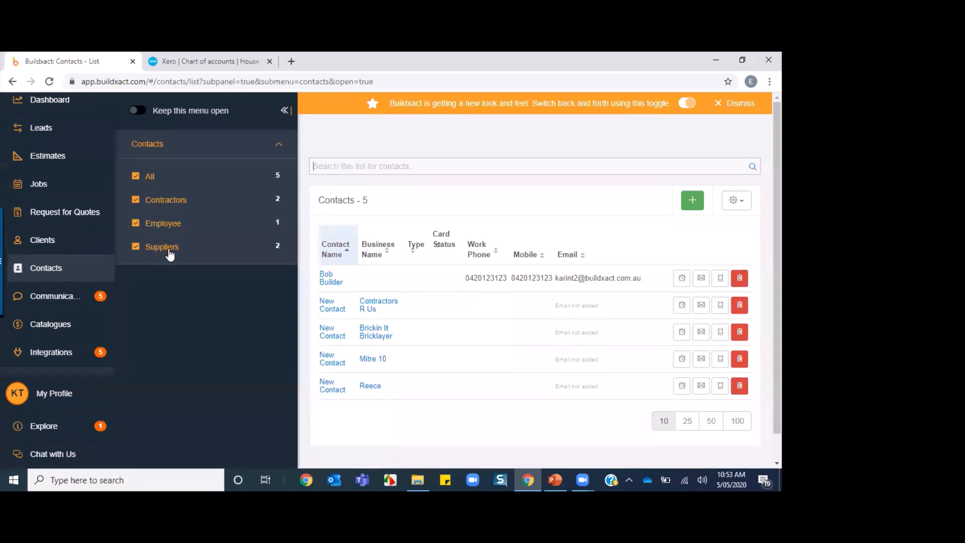
pyautogui.click(159, 201)
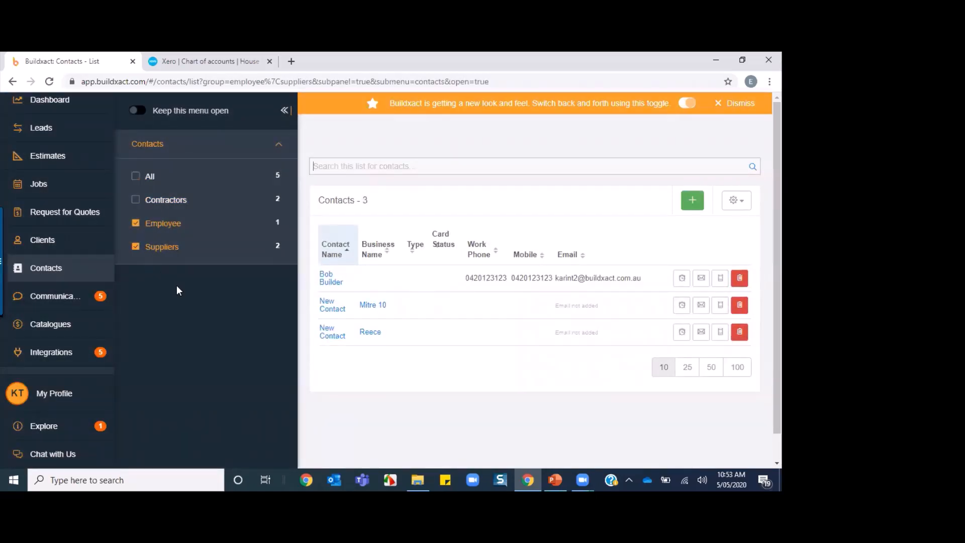
pyautogui.click(373, 306)
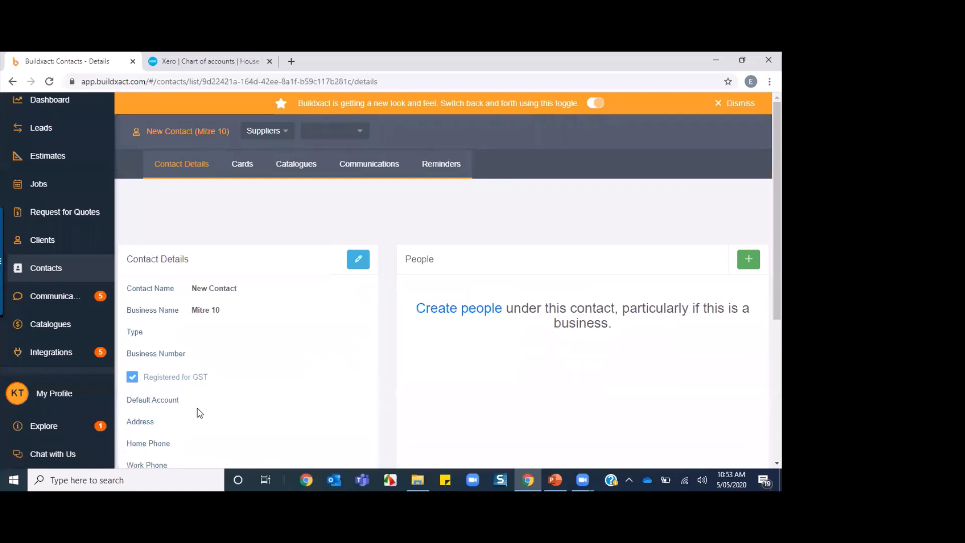
pyautogui.click(358, 260)
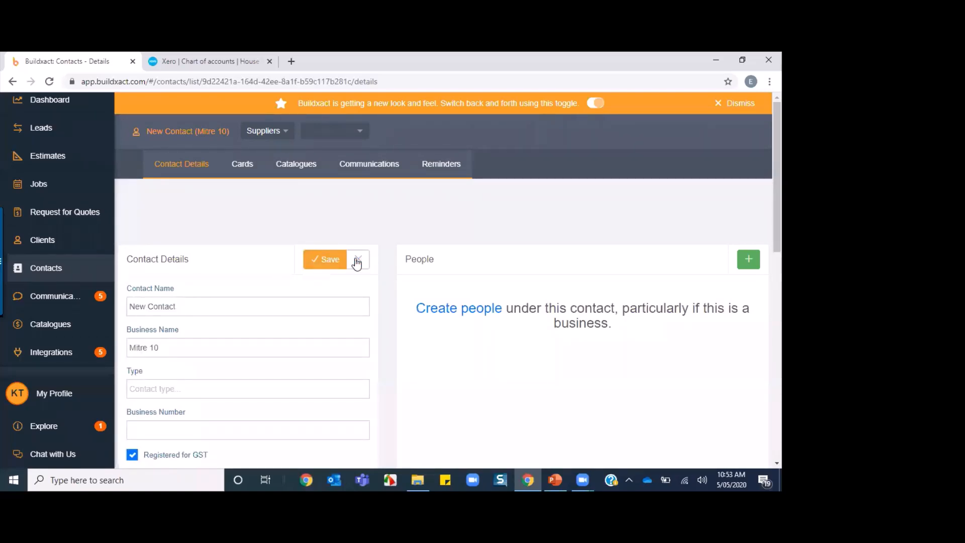
pyautogui.scroll(-1, 198, 389)
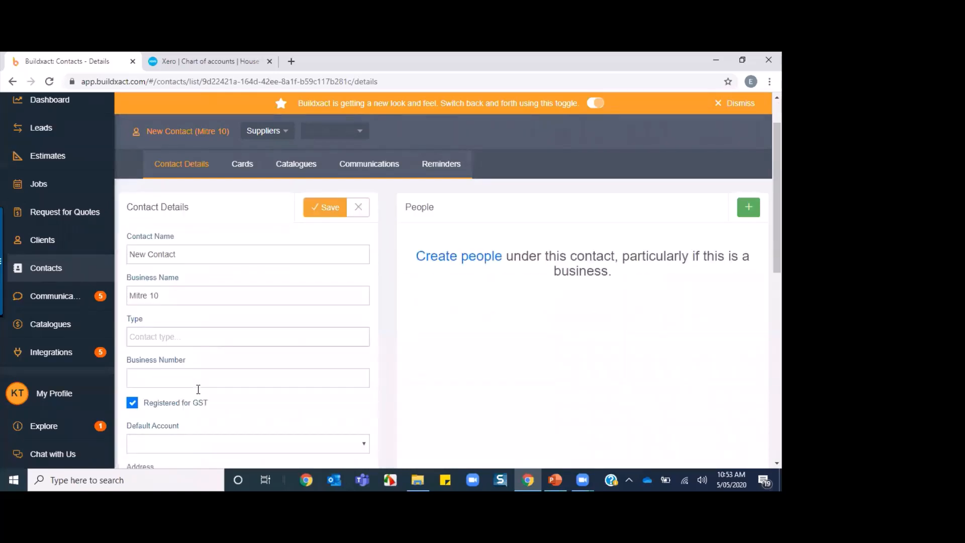
pyautogui.scroll(-1, 198, 389)
pyautogui.click(206, 386)
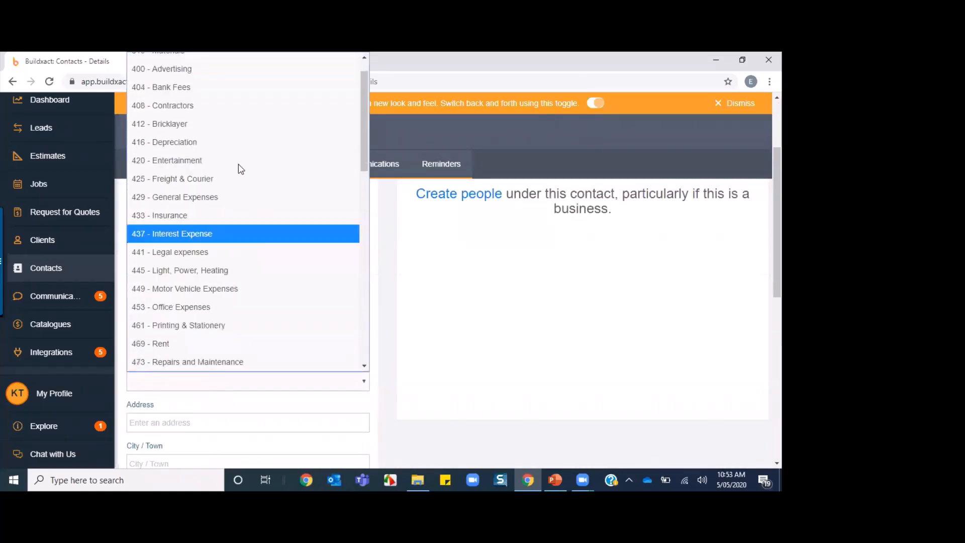
pyautogui.click(211, 129)
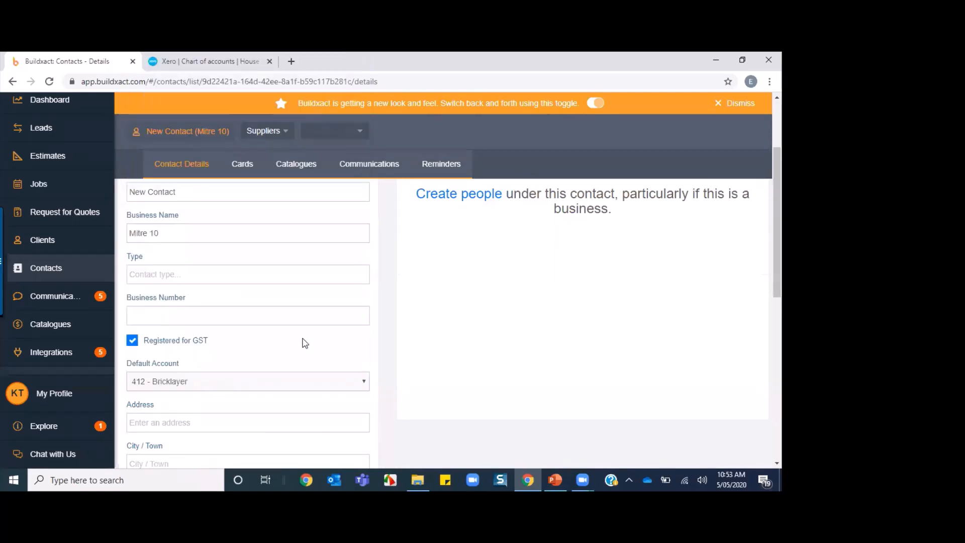
pyautogui.scroll(-2, 304, 343)
pyautogui.scroll(5, 329, 272)
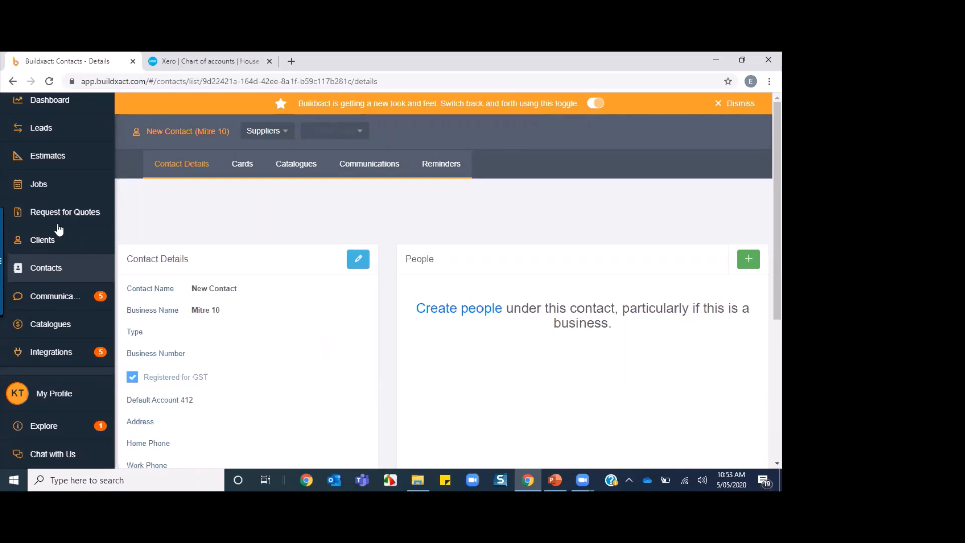
# - Examine the details of the completed work order in the list of all orders, and close it
pyautogui.click(55, 186)
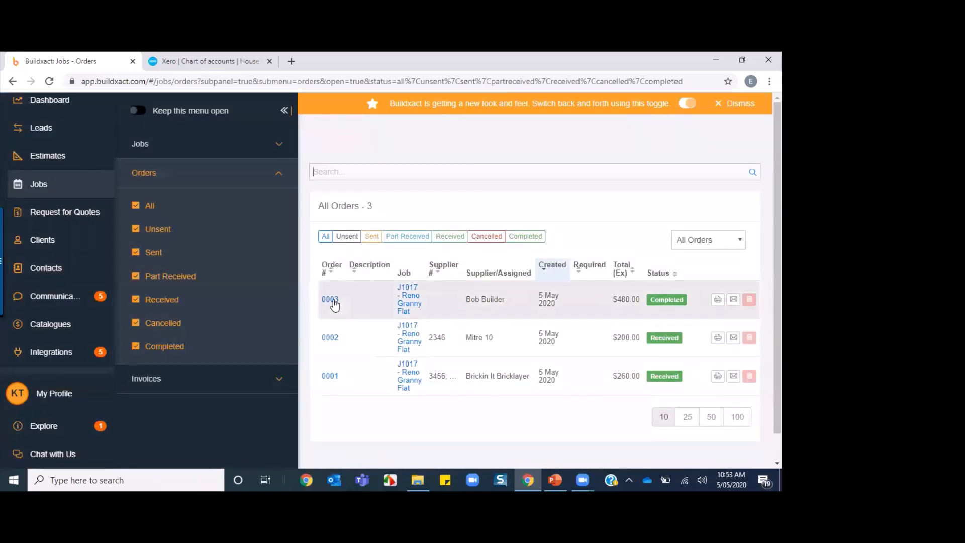
pyautogui.click(330, 299)
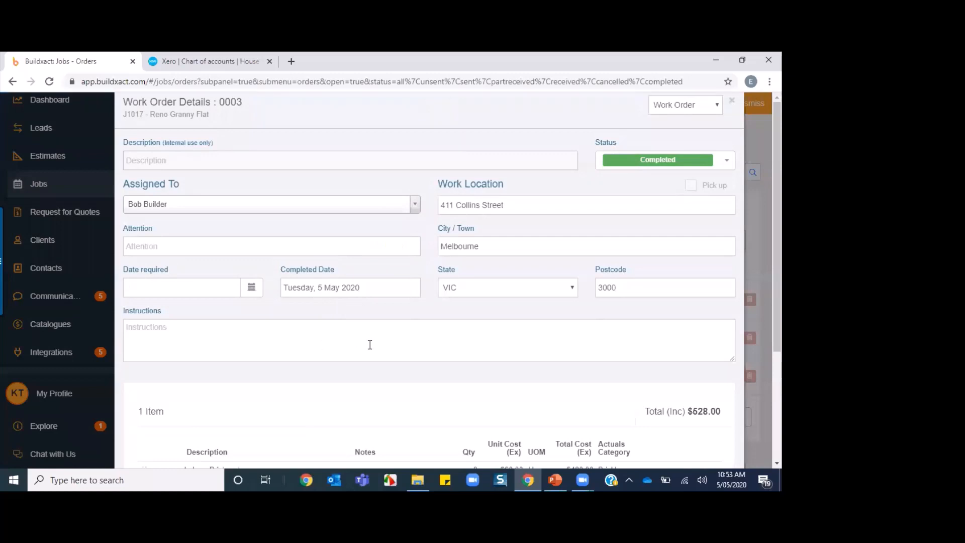
pyautogui.scroll(-3, 363, 345)
pyautogui.scroll(3, 369, 347)
pyautogui.click(735, 100)
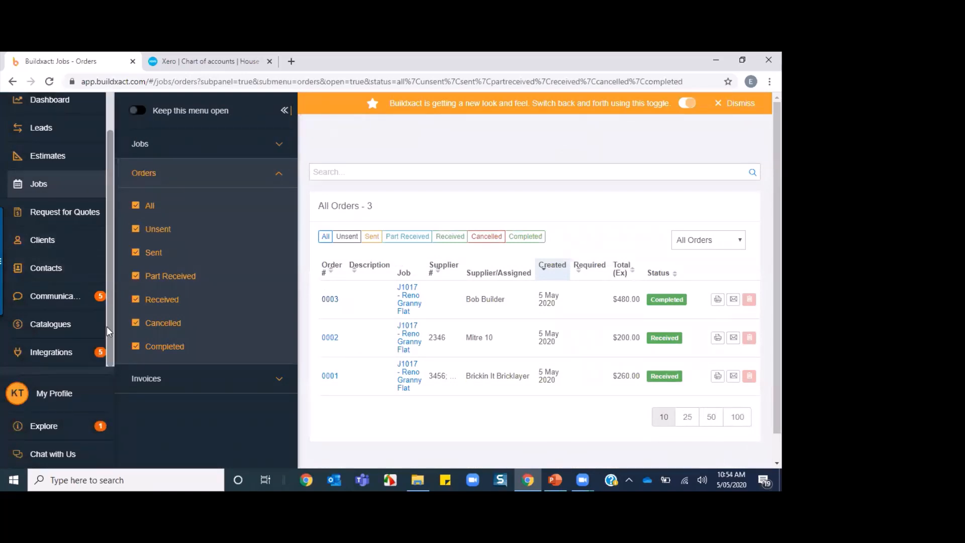
# - Start a new purchase order for the Reno Granny Flat job dated 5 May 2020, examine its expense account choices, and cancel the order
pyautogui.click(146, 144)
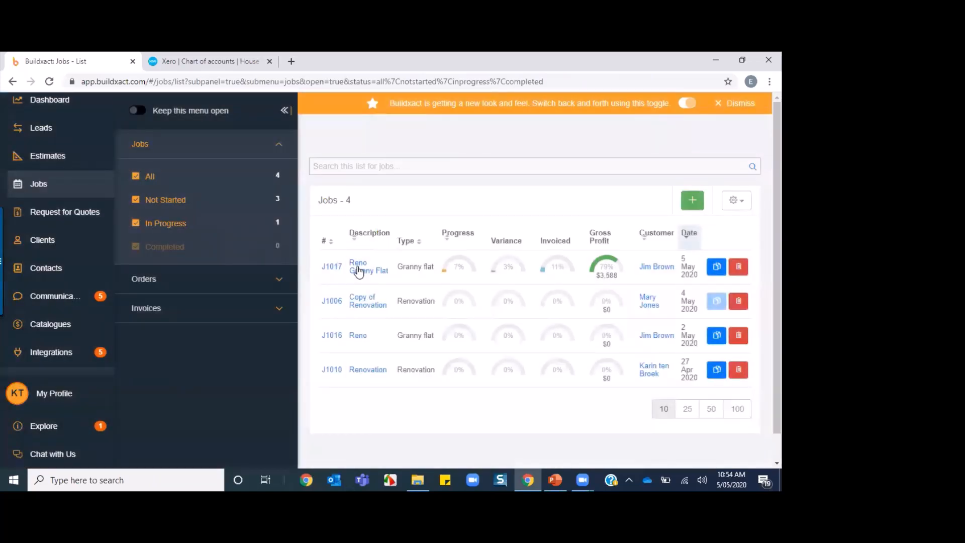
pyautogui.click(354, 270)
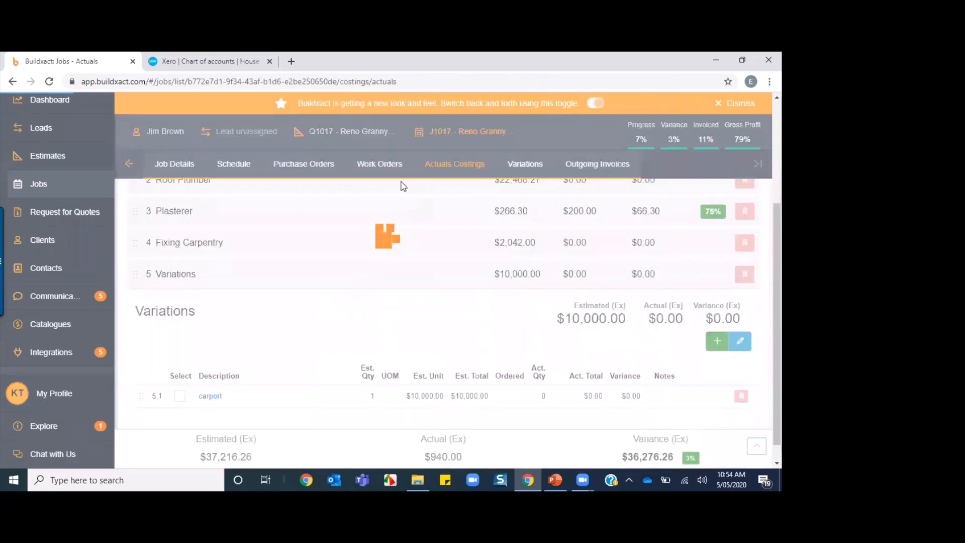
pyautogui.click(319, 173)
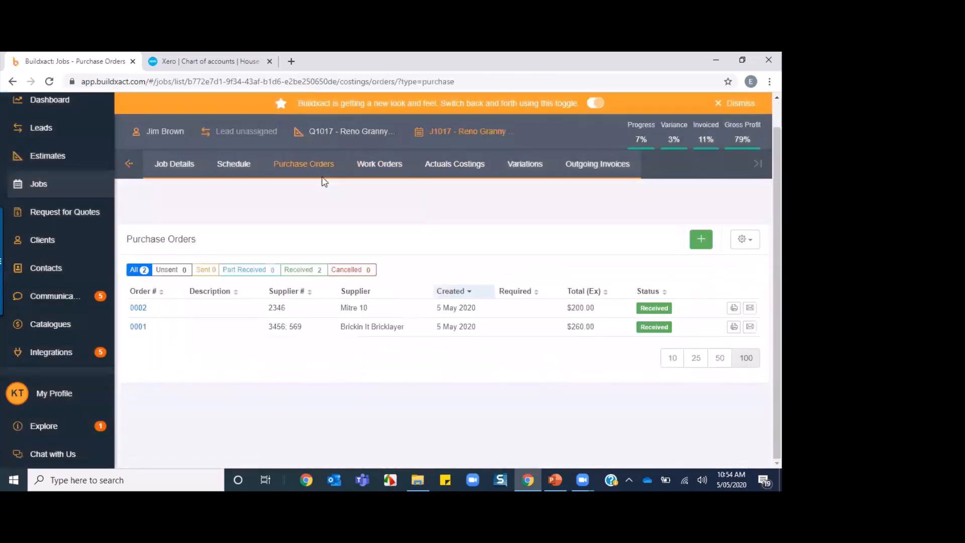
pyautogui.click(700, 239)
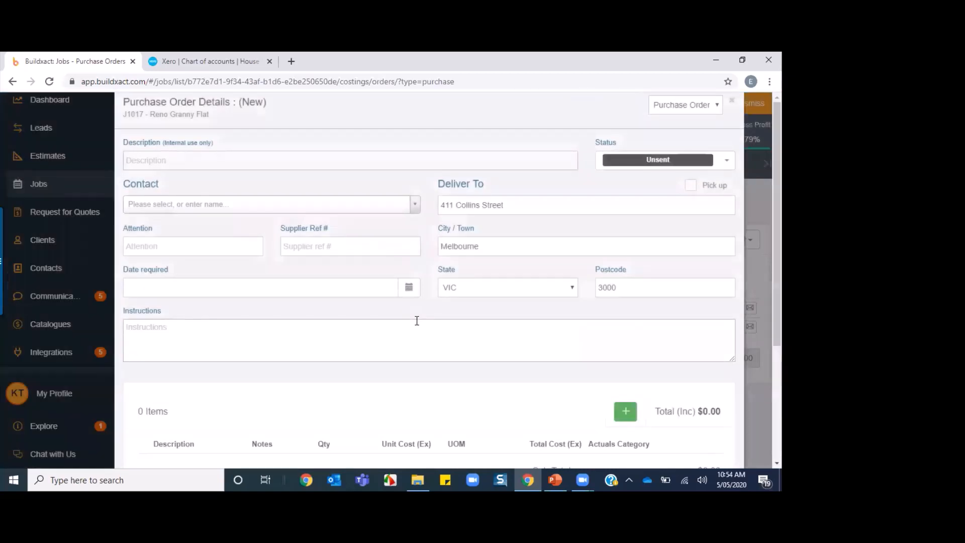
pyautogui.scroll(-4, 417, 321)
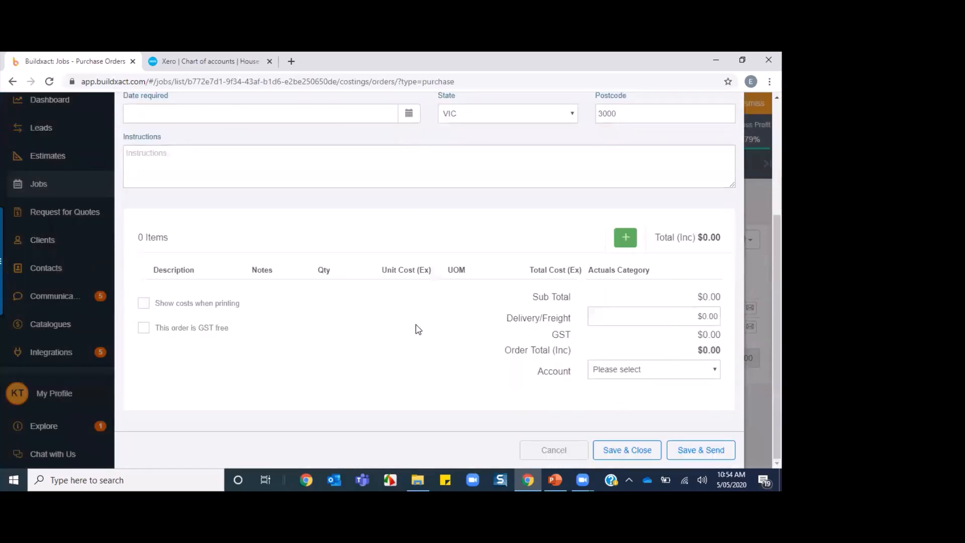
pyautogui.click(704, 371)
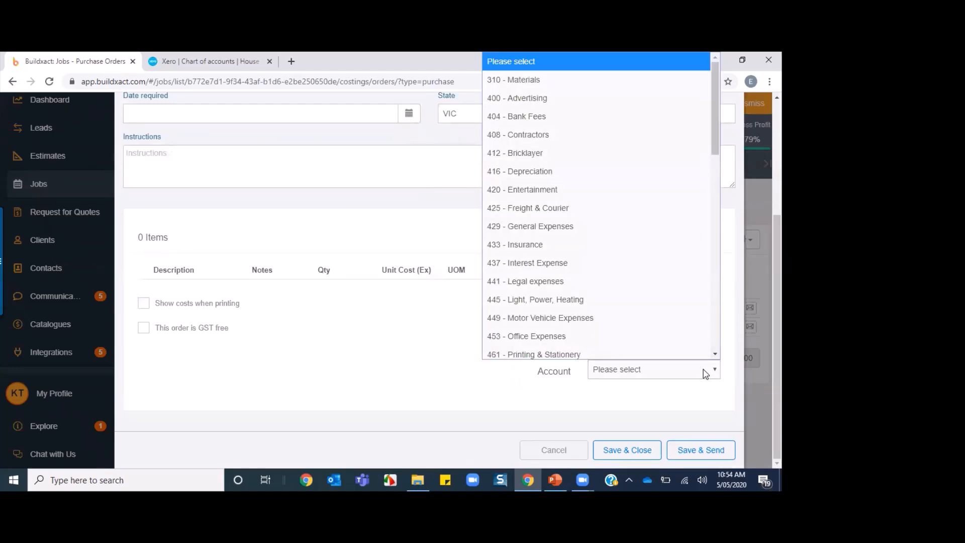
pyautogui.click(446, 388)
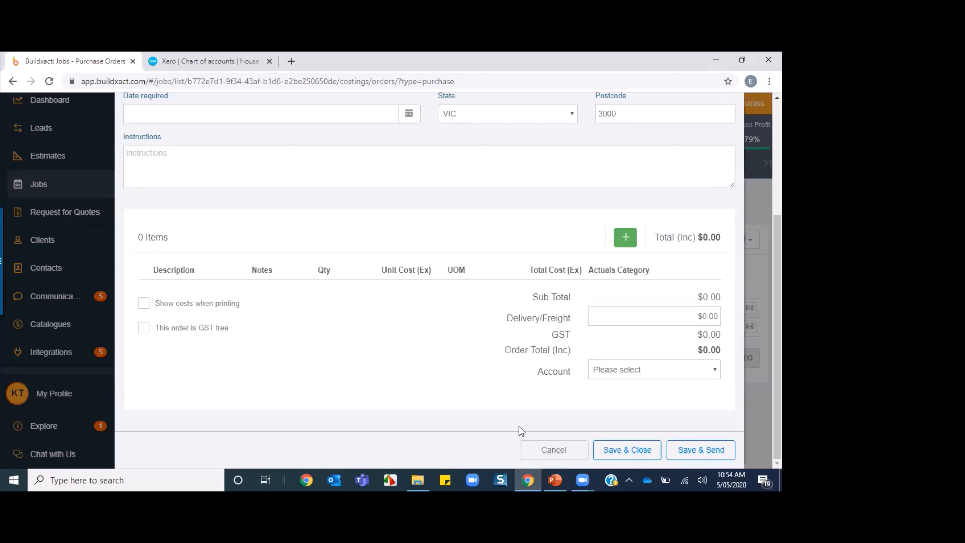
pyautogui.click(527, 444)
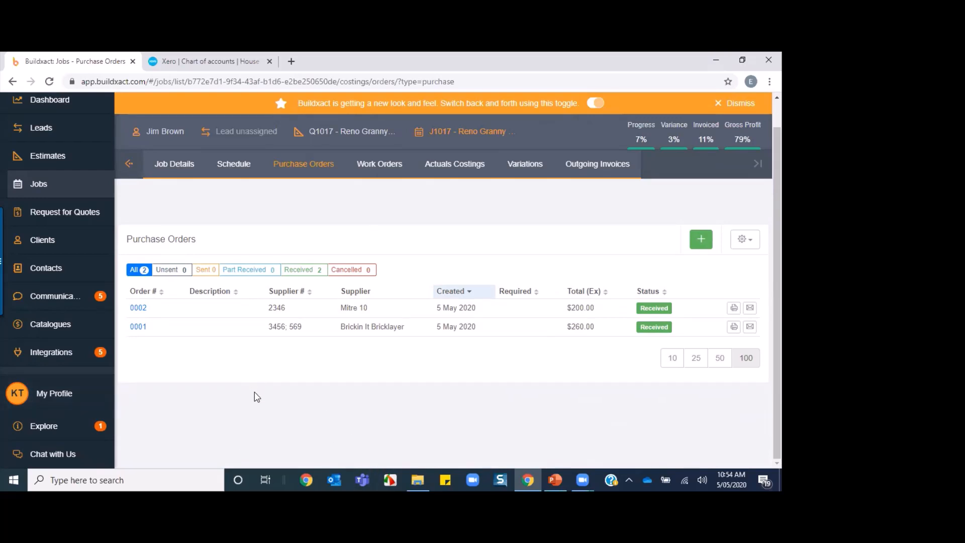
# - Open the work orders of the Reno Granny Flat job from the jobs list
pyautogui.click(41, 427)
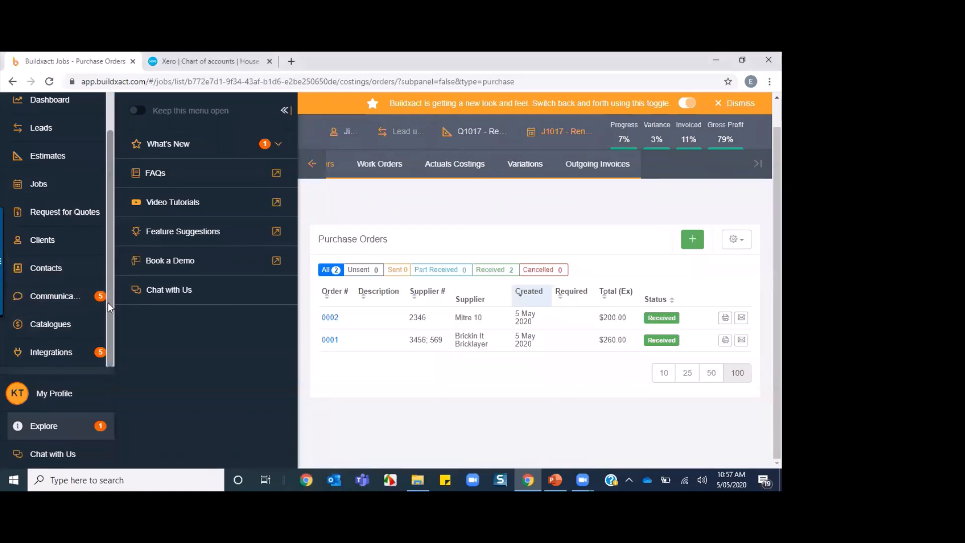
pyautogui.scroll(1, 107, 303)
pyautogui.click(42, 213)
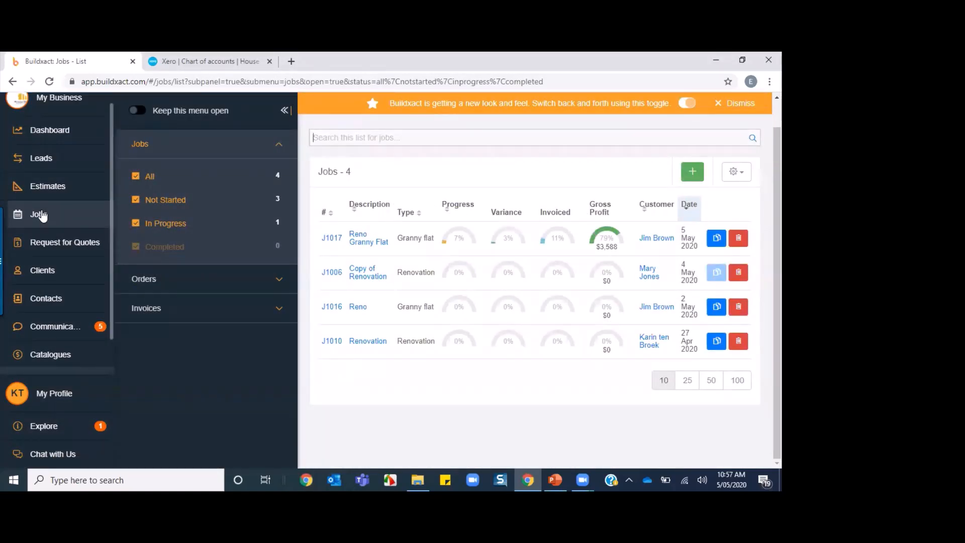
pyautogui.click(360, 240)
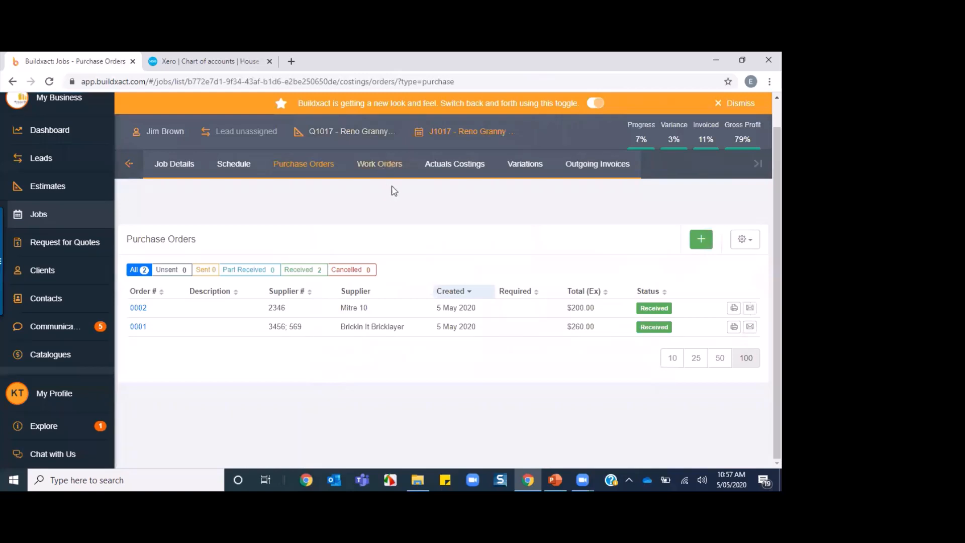
pyautogui.click(382, 168)
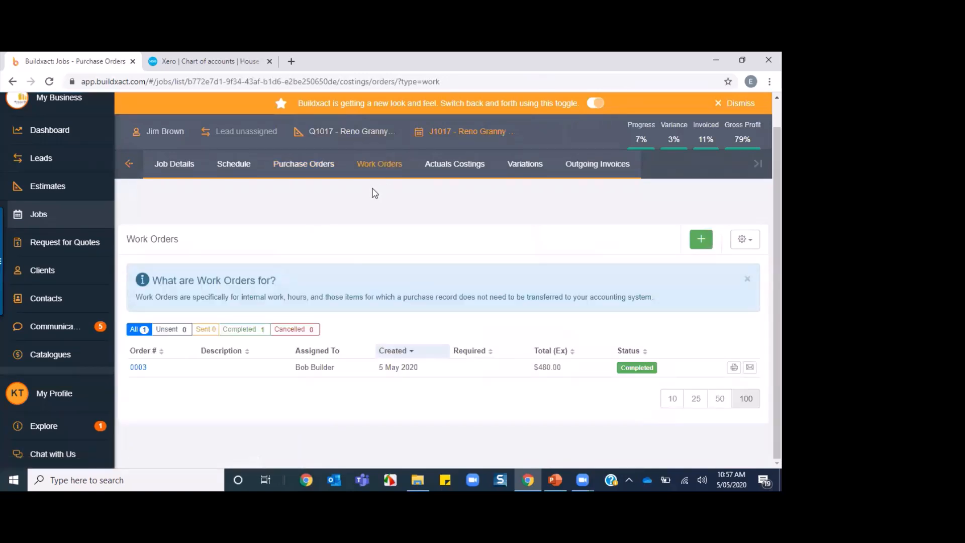
# - Start a new work order for the Reno Granny Flat job and assign it to the builder contact
pyautogui.click(701, 239)
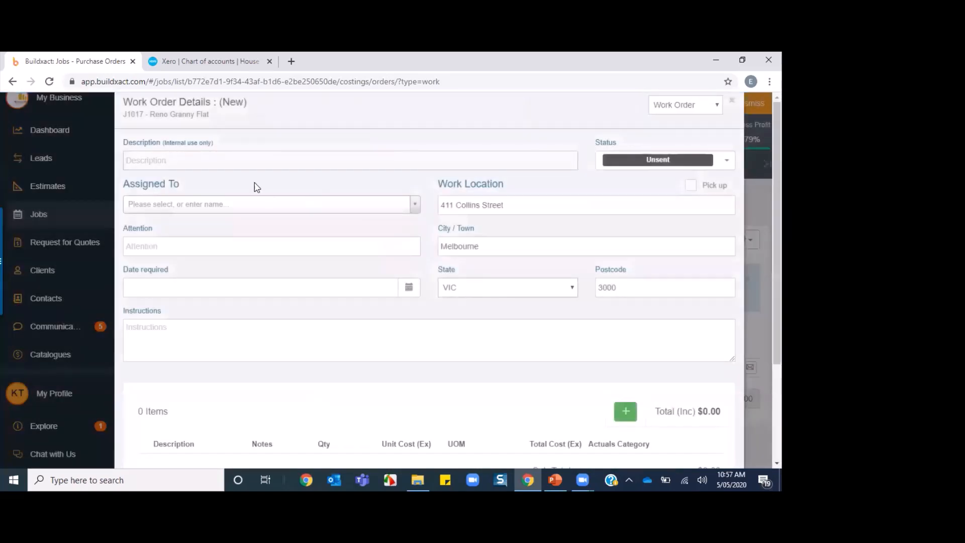
pyautogui.click(171, 204)
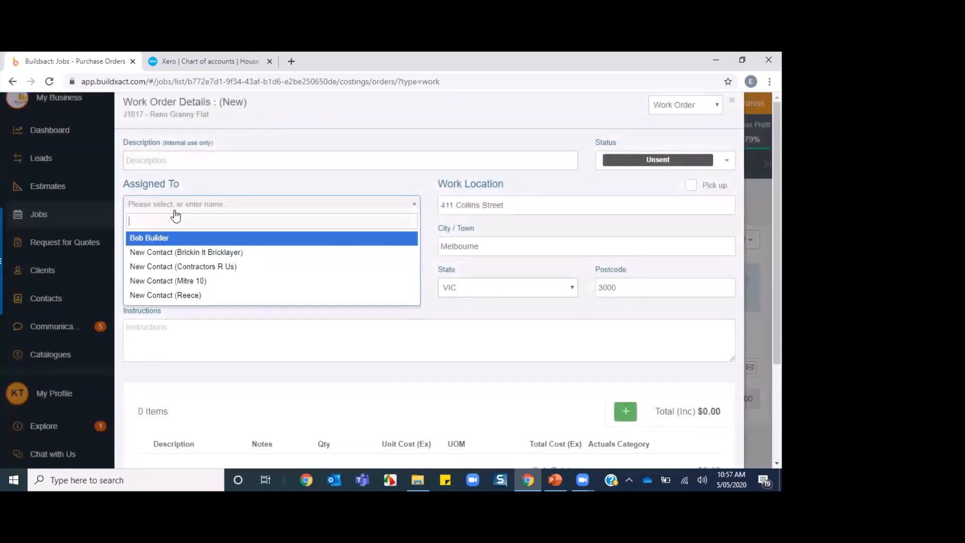
pyautogui.click(180, 238)
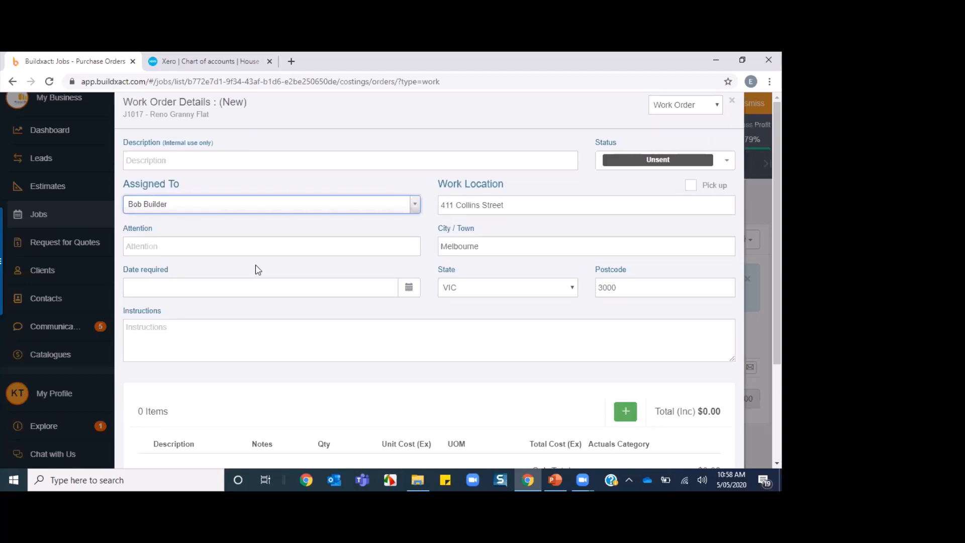
# - Add a Labour item to the work order with quantity 2, unit cost $60.00 and the actuals category Bricklayer
pyautogui.scroll(-3, 267, 286)
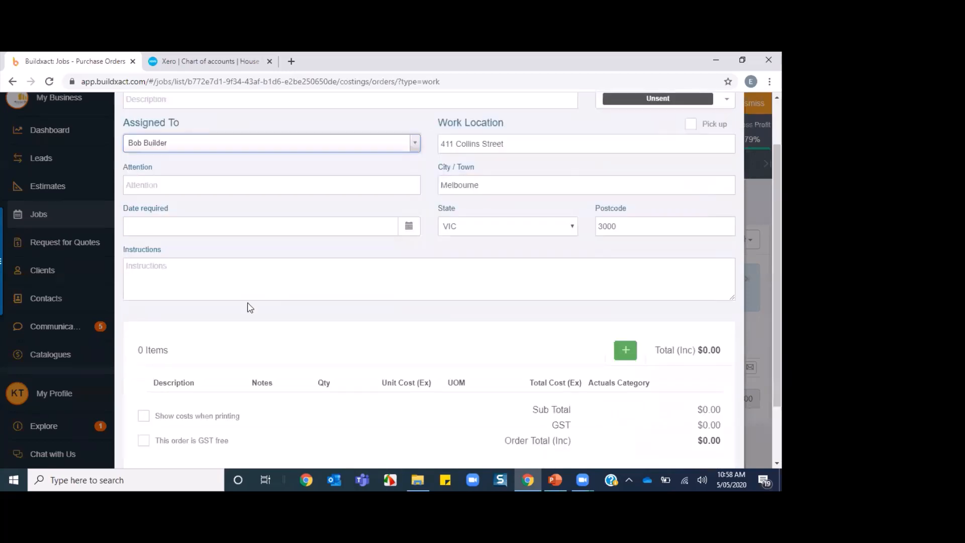
pyautogui.click(625, 276)
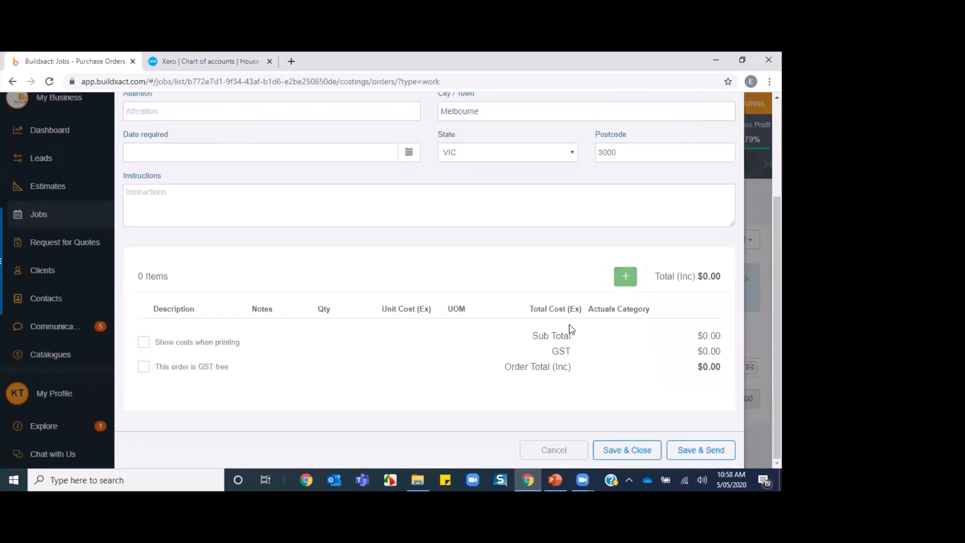
pyautogui.write('Labour')
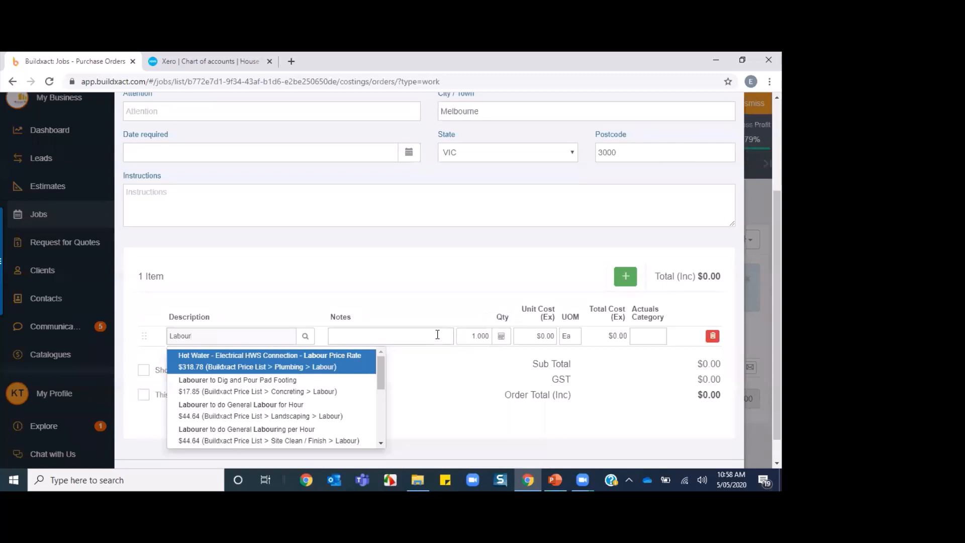
pyautogui.click(477, 335)
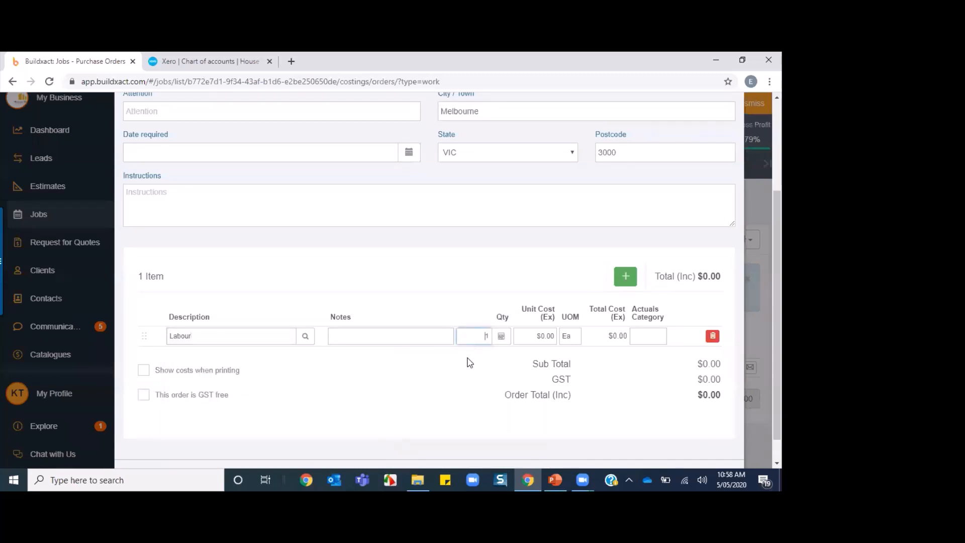
pyautogui.write('2')
pyautogui.click(540, 336)
pyautogui.click(640, 335)
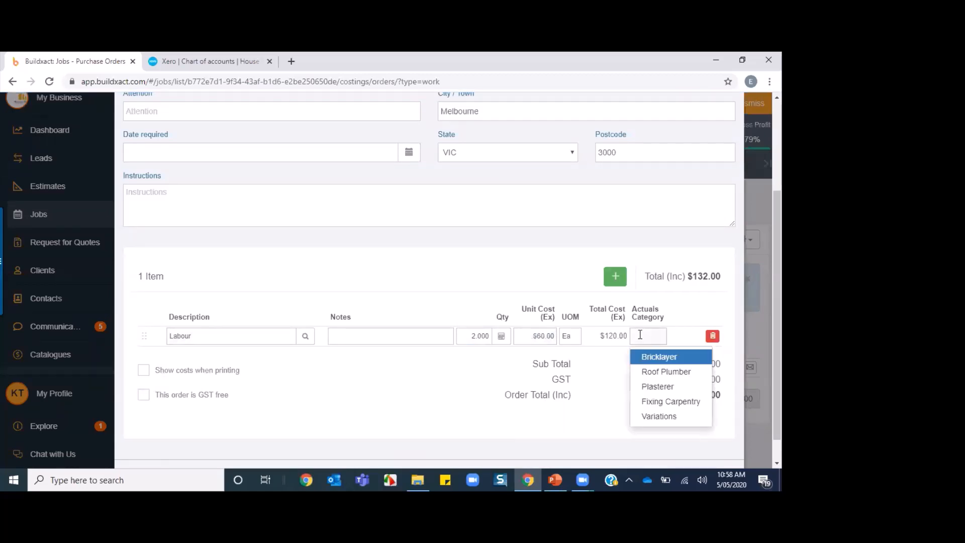
pyautogui.click(652, 357)
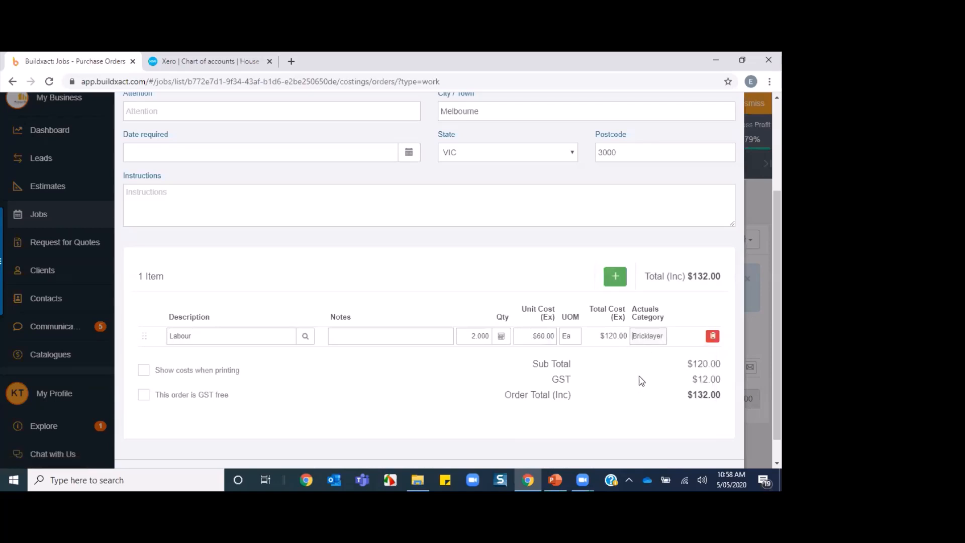
# - Set the new work order's status to Completed, then save and close it
pyautogui.scroll(3, 678, 241)
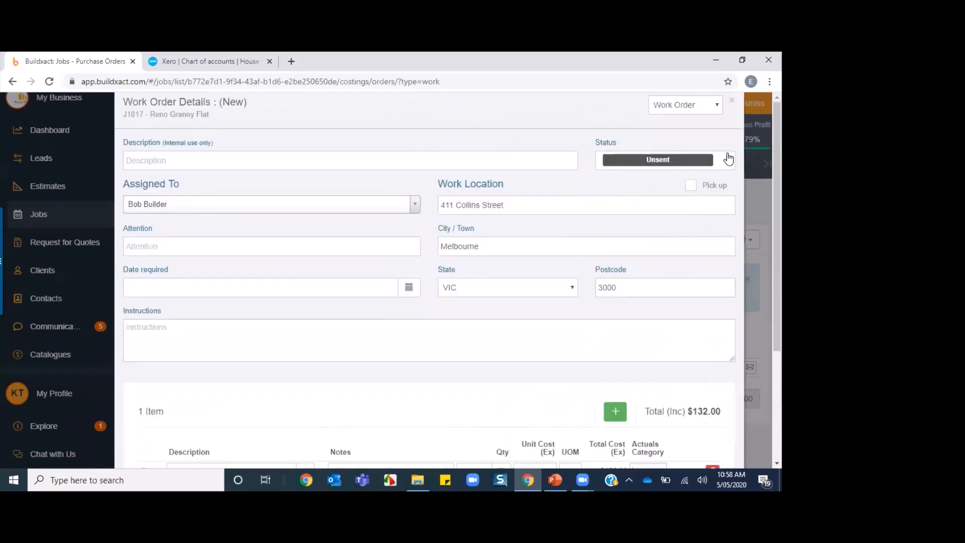
pyautogui.click(731, 159)
pyautogui.click(627, 208)
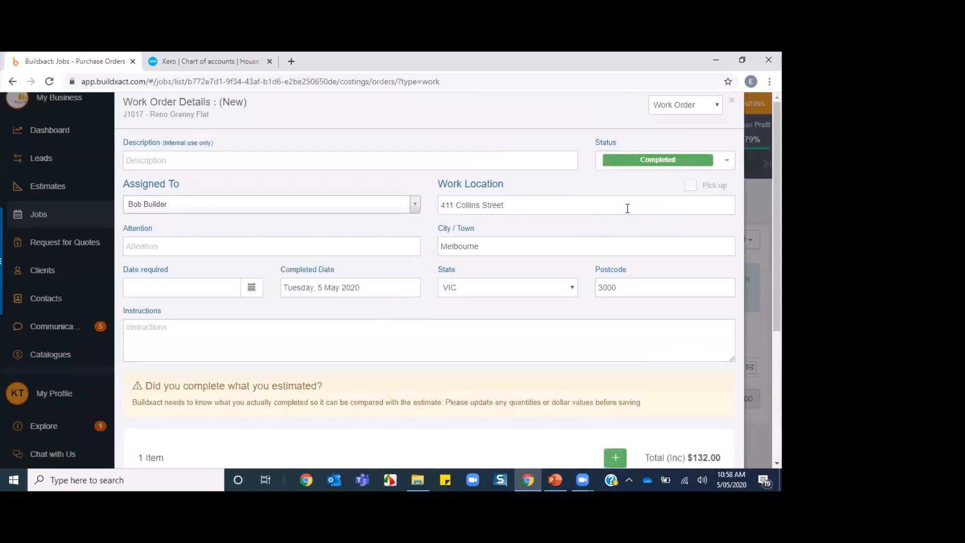
pyautogui.scroll(-4, 507, 308)
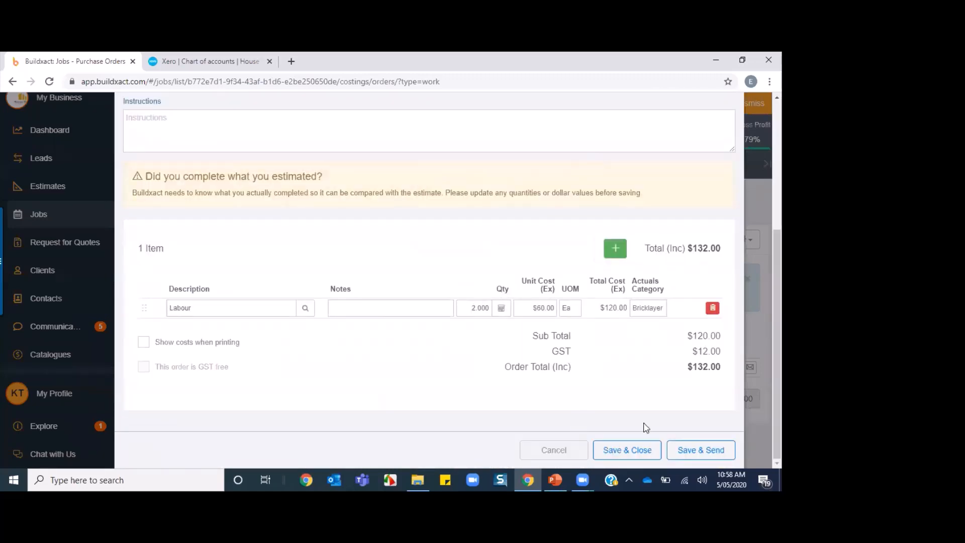
pyautogui.click(636, 450)
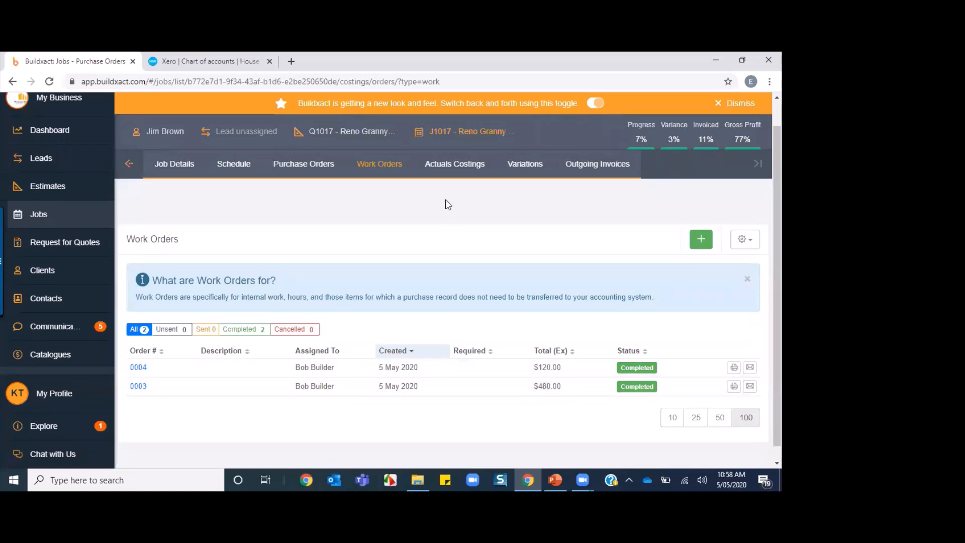
# - Examine the Bricklayer category's items in the job's actuals costings, including the labour from the new work order
pyautogui.click(459, 164)
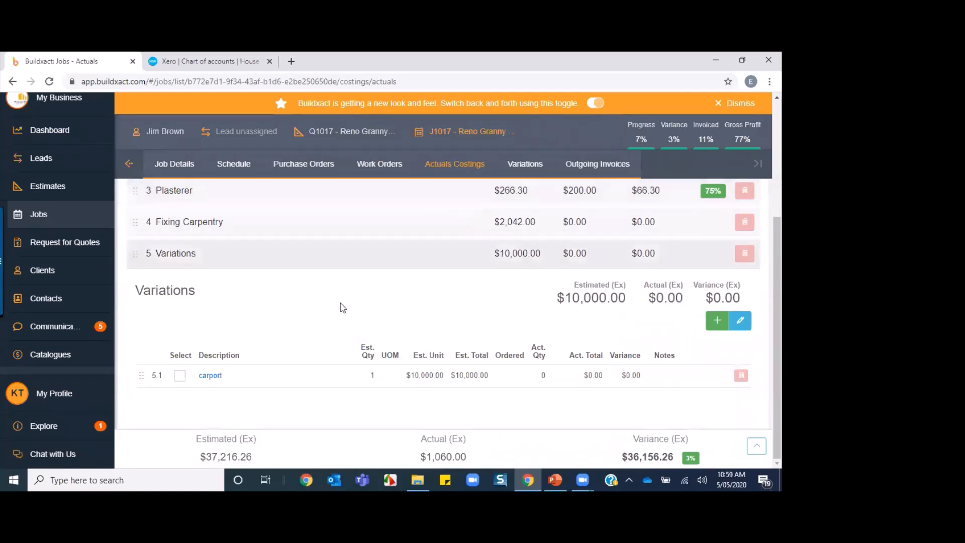
pyautogui.scroll(4, 340, 303)
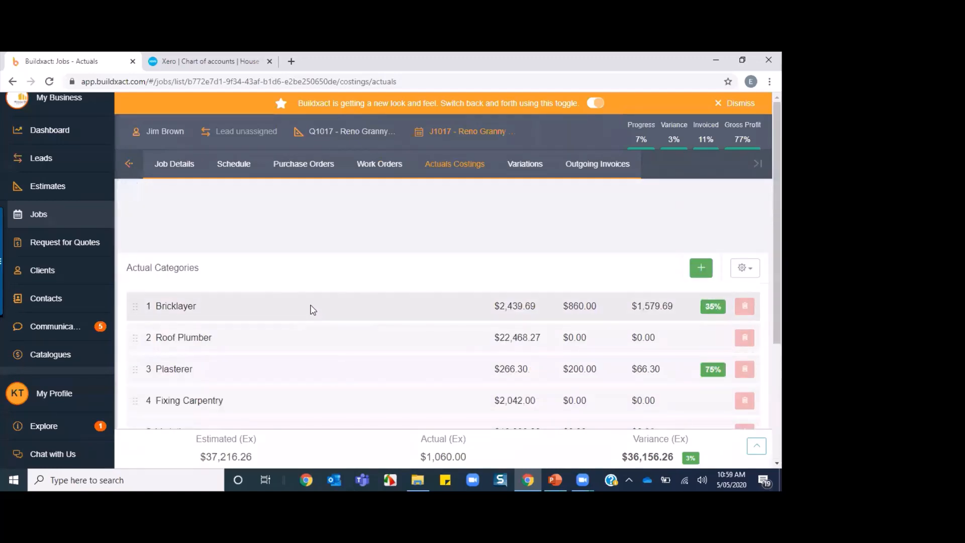
pyautogui.click(312, 308)
pyautogui.scroll(-1, 358, 297)
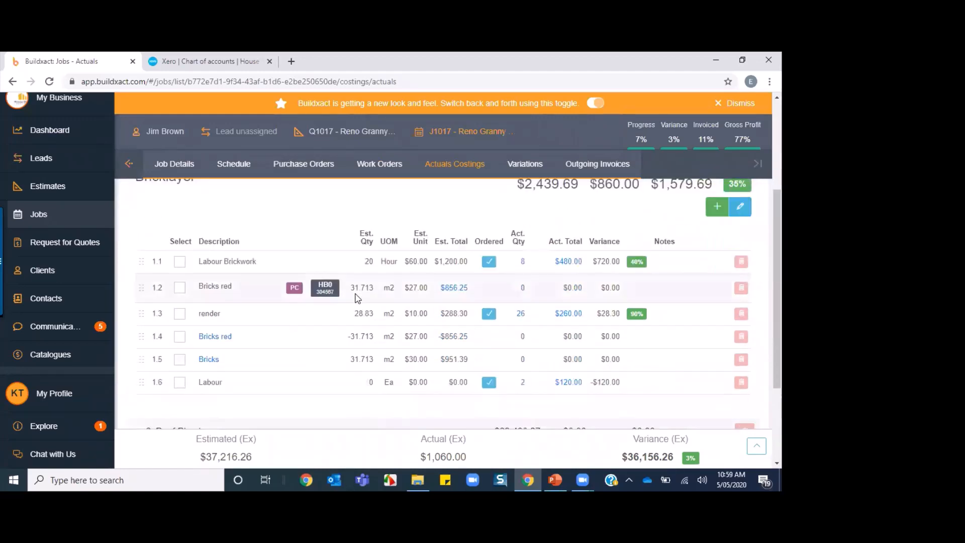
pyautogui.scroll(-1, 357, 297)
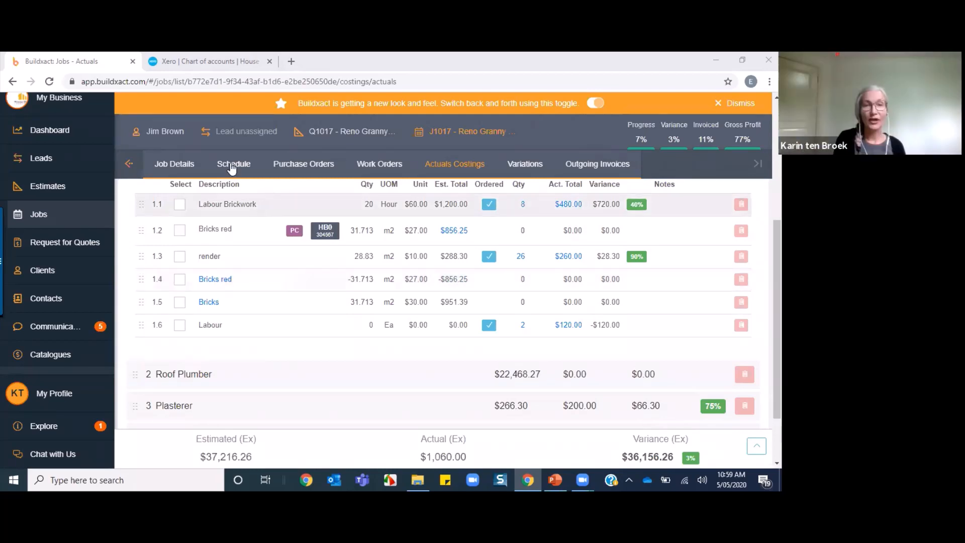
# - Examine the Reno Granny Flat job's schedule with all task groups expanded
pyautogui.click(246, 174)
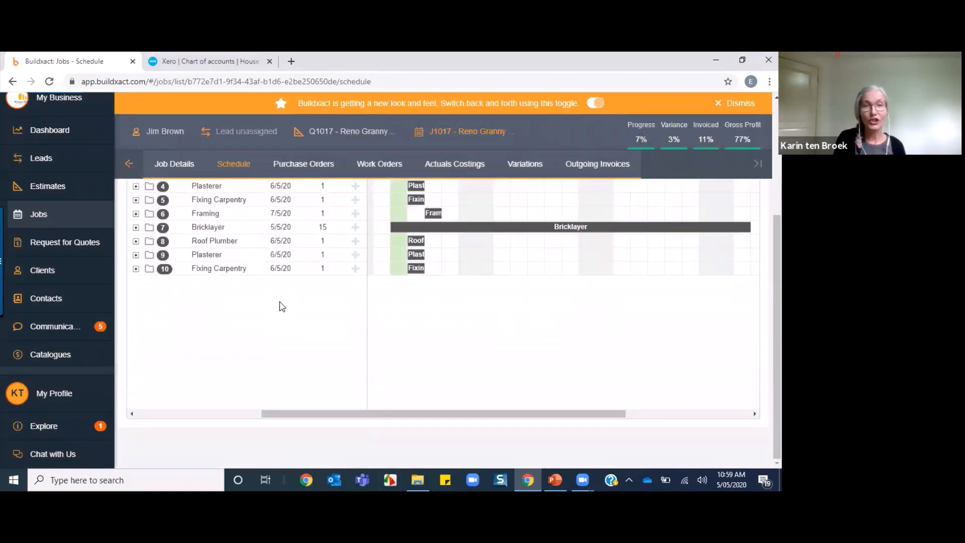
pyautogui.scroll(2, 243, 324)
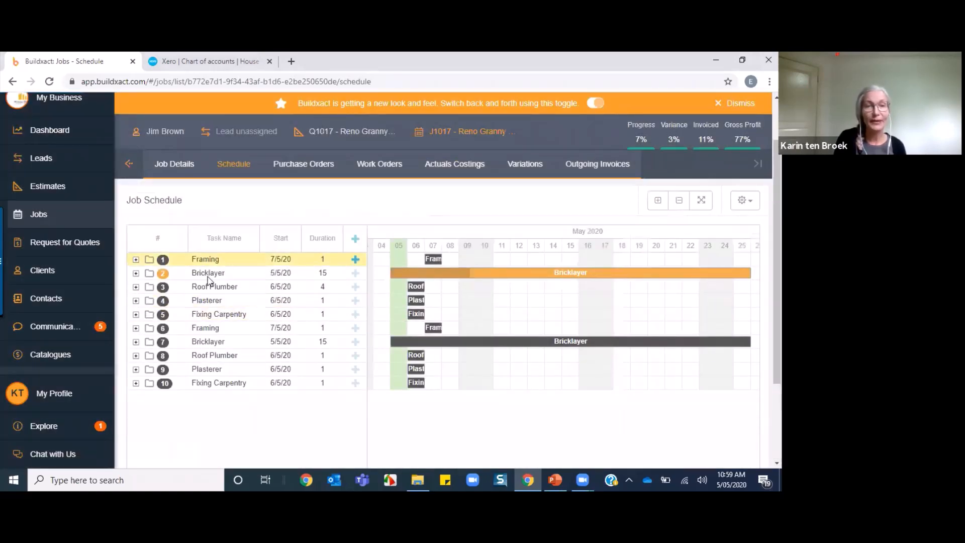
pyautogui.click(658, 200)
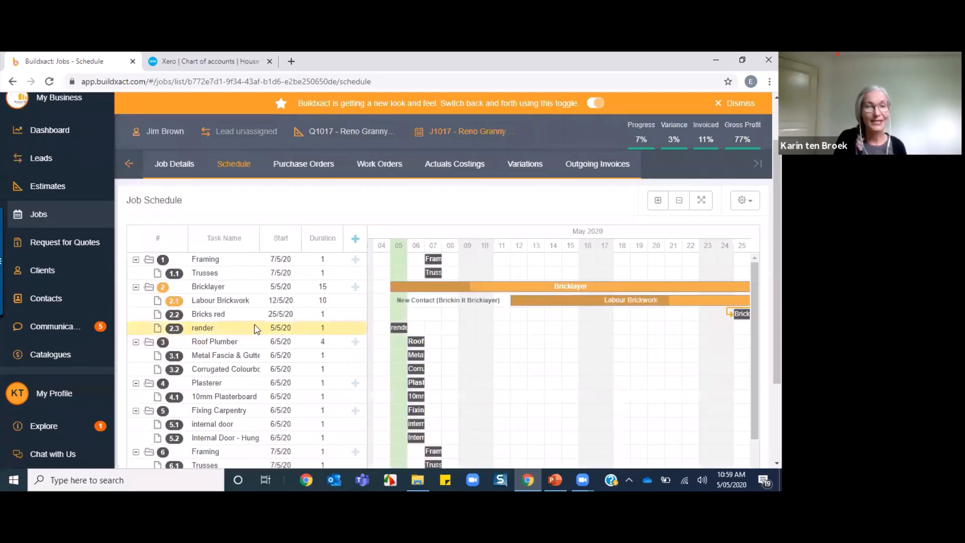
pyautogui.scroll(-2, 248, 344)
pyautogui.scroll(-3, 230, 340)
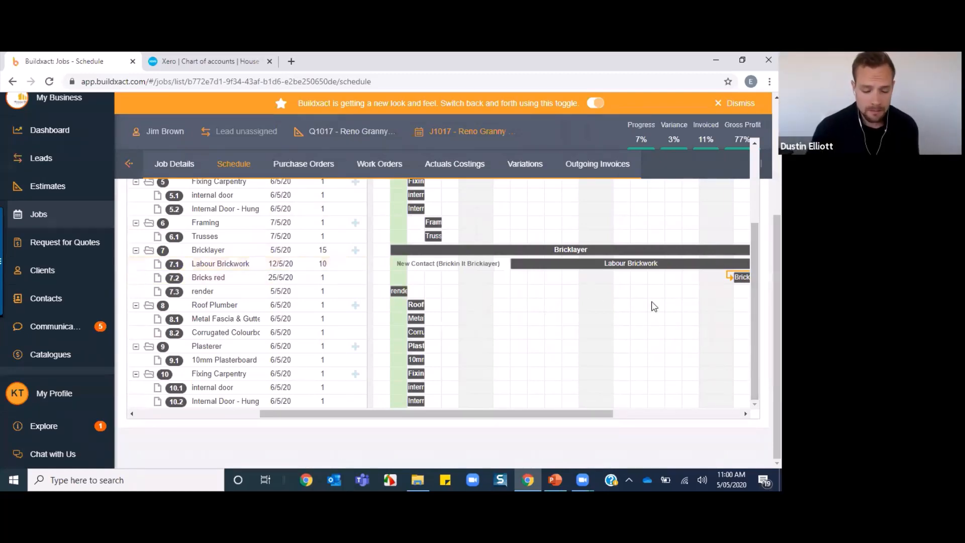
pyautogui.scroll(3, 442, 322)
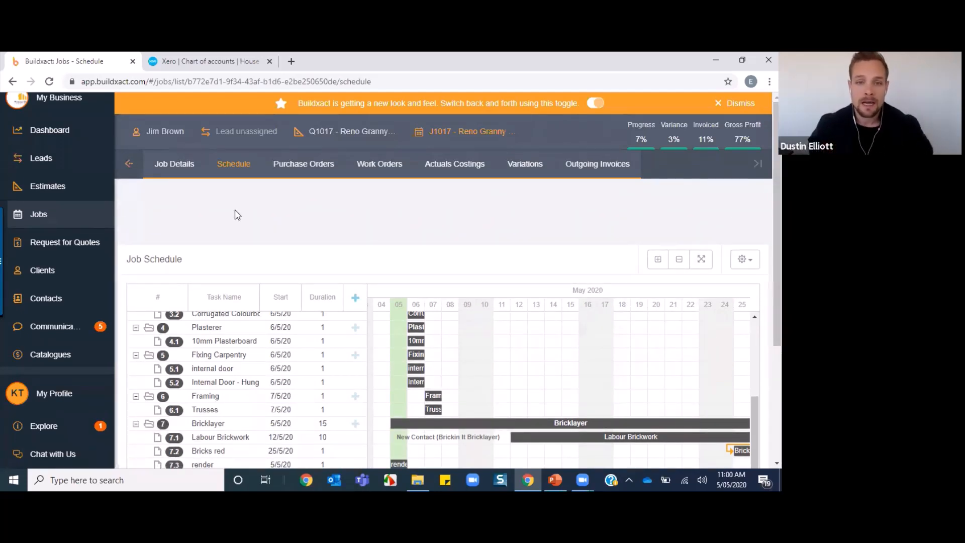
# - Move the Water Tapping - Dry item higher in the Preliminaries category of the Reno Granny Flat estimate costings
pyautogui.click(128, 162)
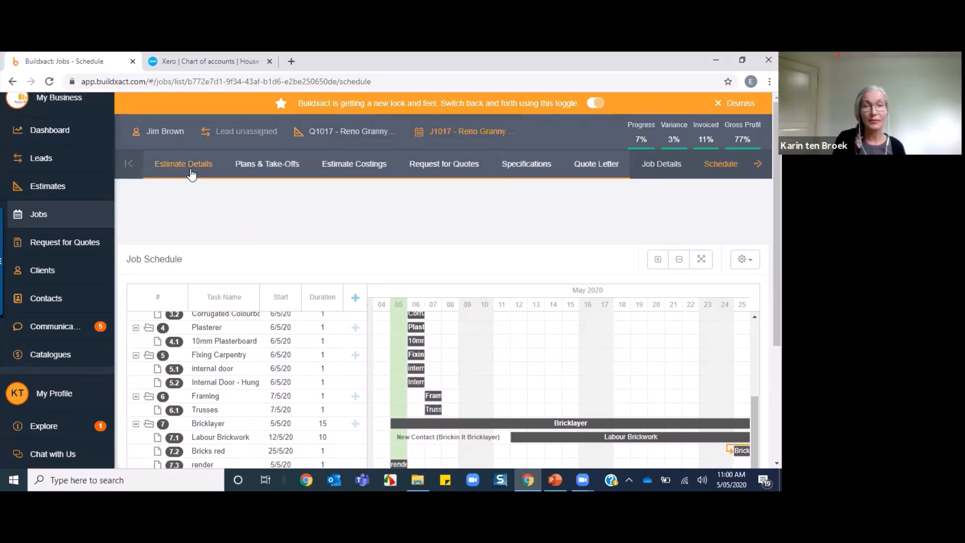
pyautogui.click(354, 163)
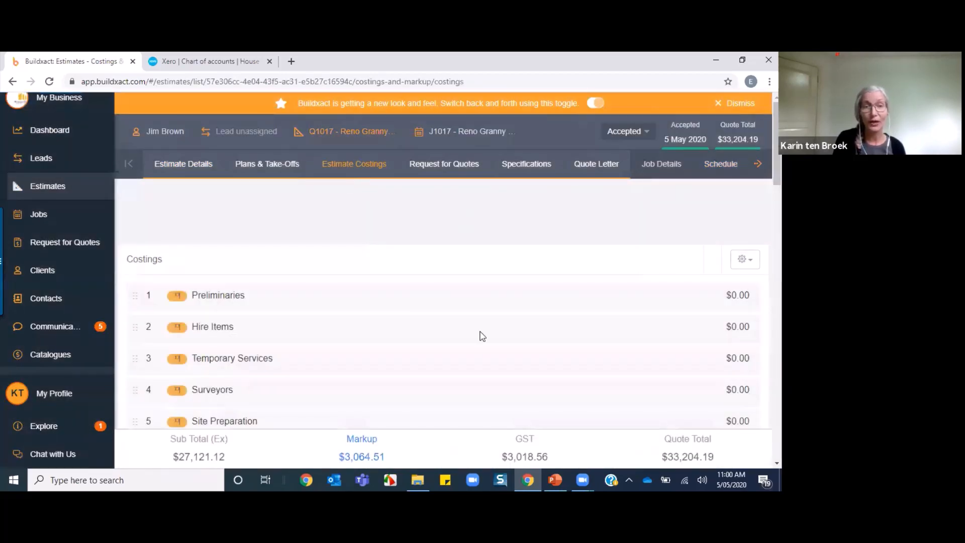
pyautogui.click(317, 301)
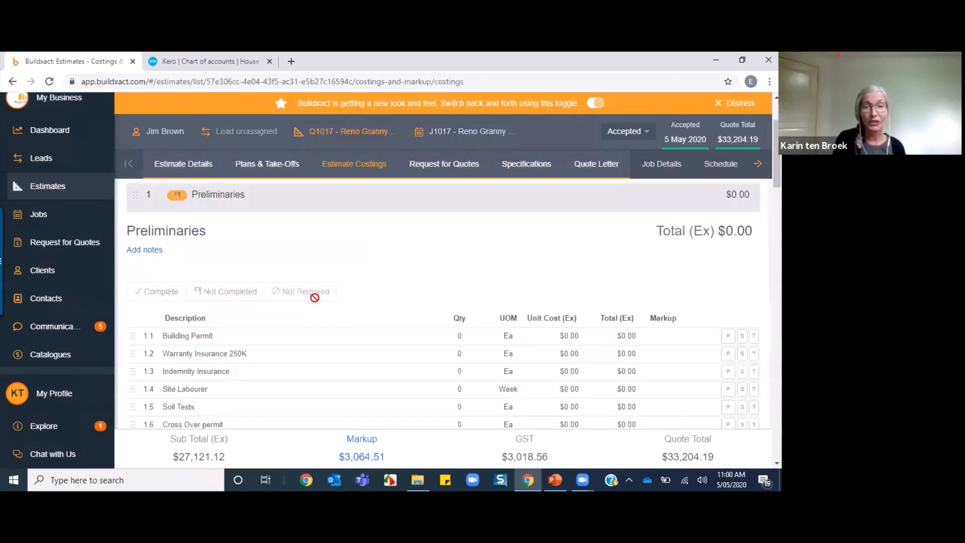
pyautogui.scroll(-3, 322, 342)
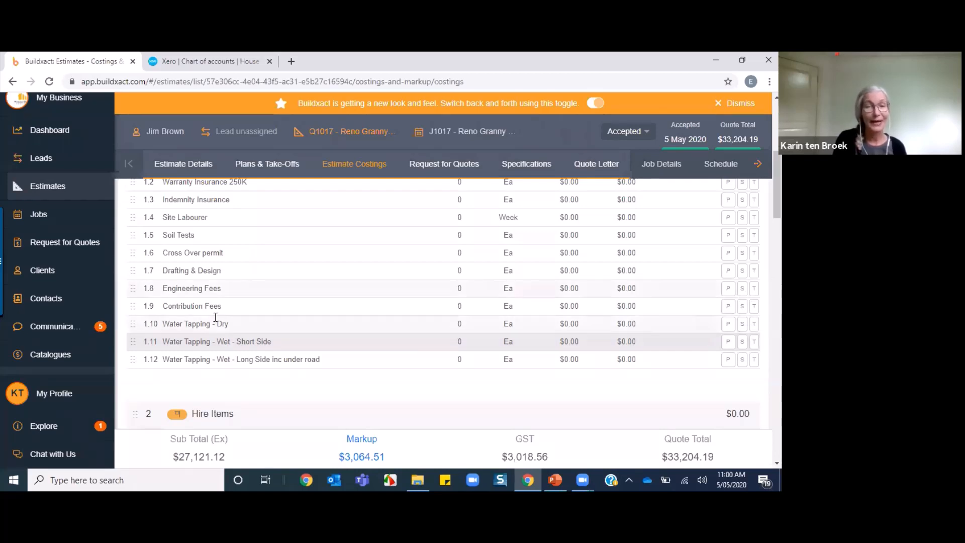
pyautogui.moveTo(131, 318); pyautogui.dragTo(134, 281)
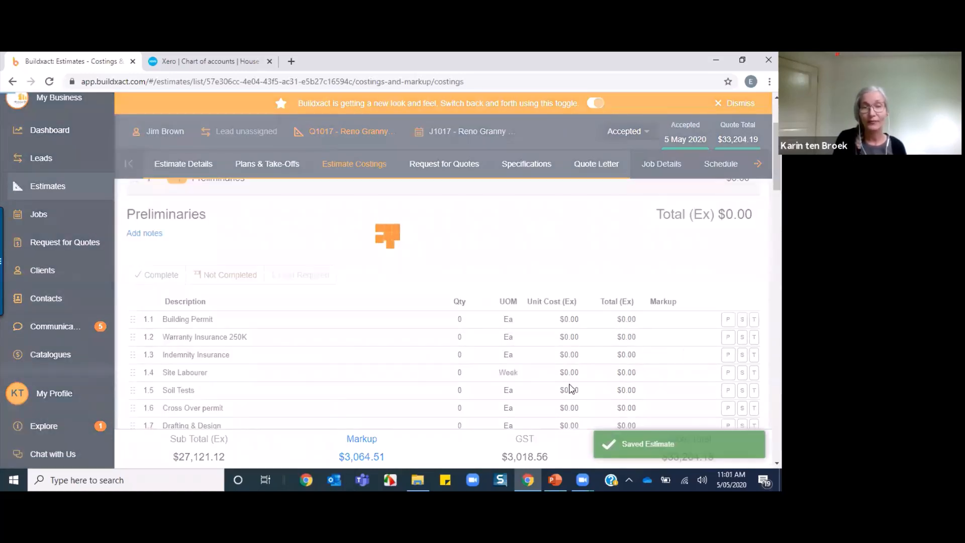
pyautogui.moveTo(777, 156)
pyautogui.mouseDown()
pyautogui.moveTo(776, 172)
pyautogui.moveTo(777, 149)
pyautogui.mouseUp()
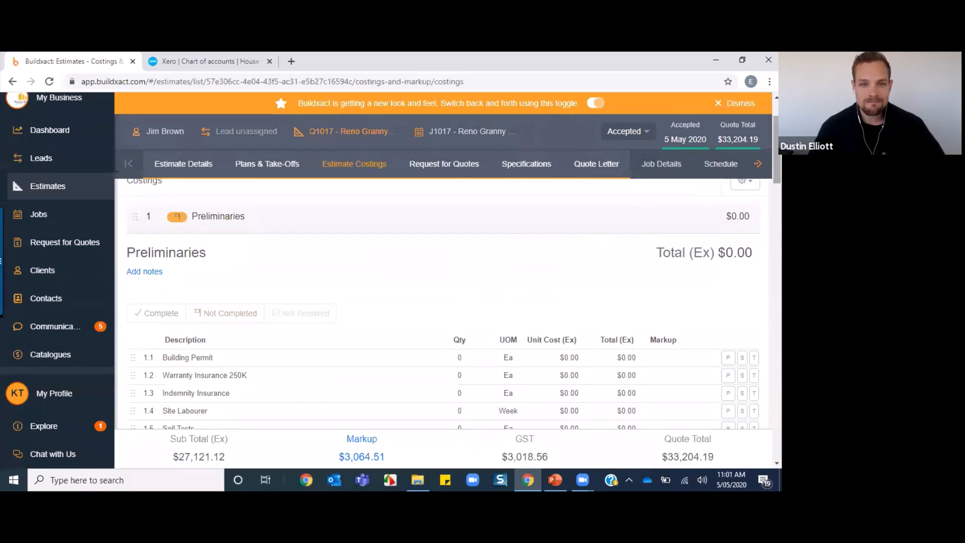